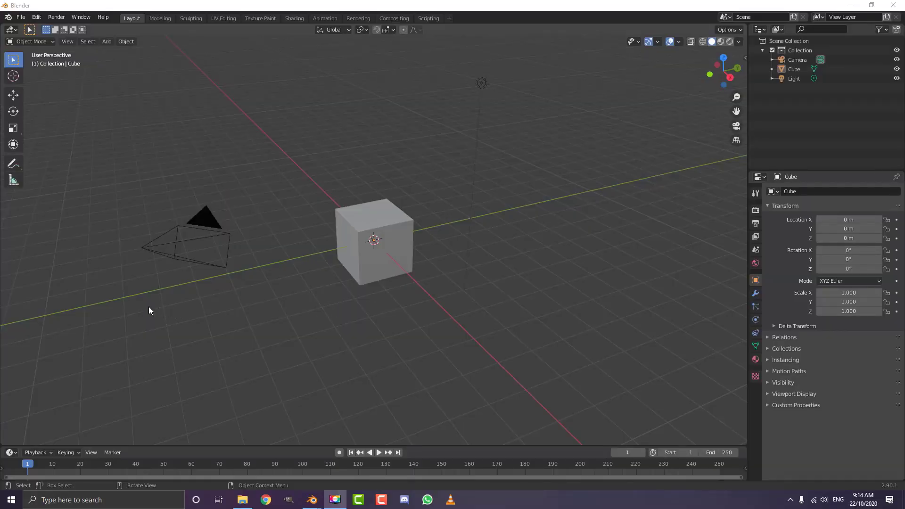
# Select the default camera, cube and light together and delete them to empty the scene
pyautogui.moveTo(131, 324); pyautogui.dragTo(537, 40)
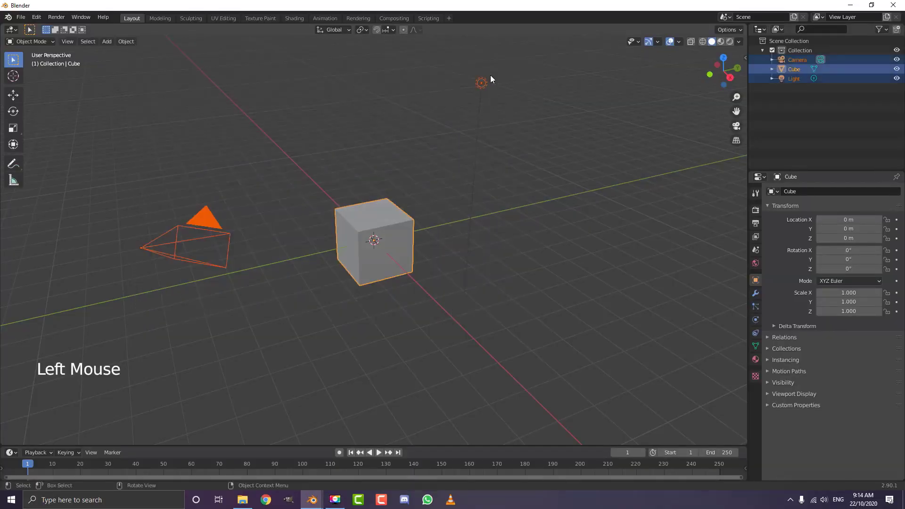
pyautogui.press('x')
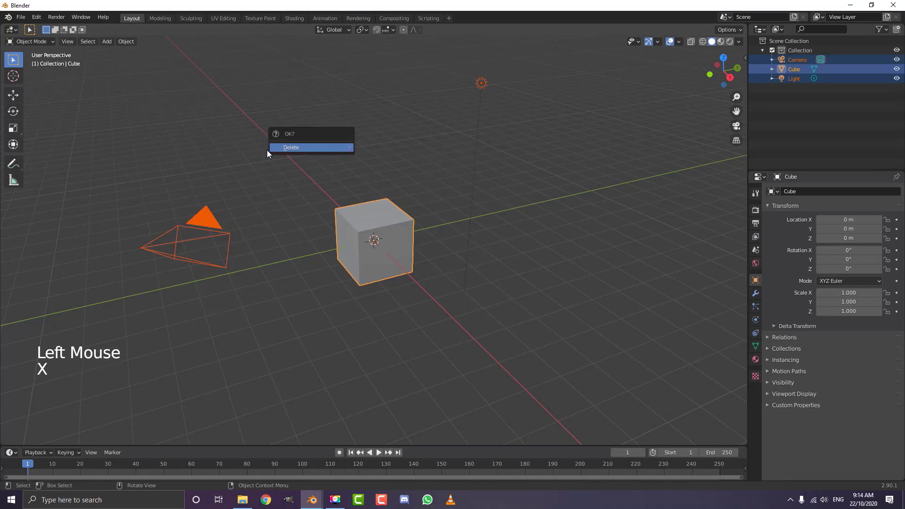
pyautogui.click(310, 146)
pyautogui.middleClick(353, 213)
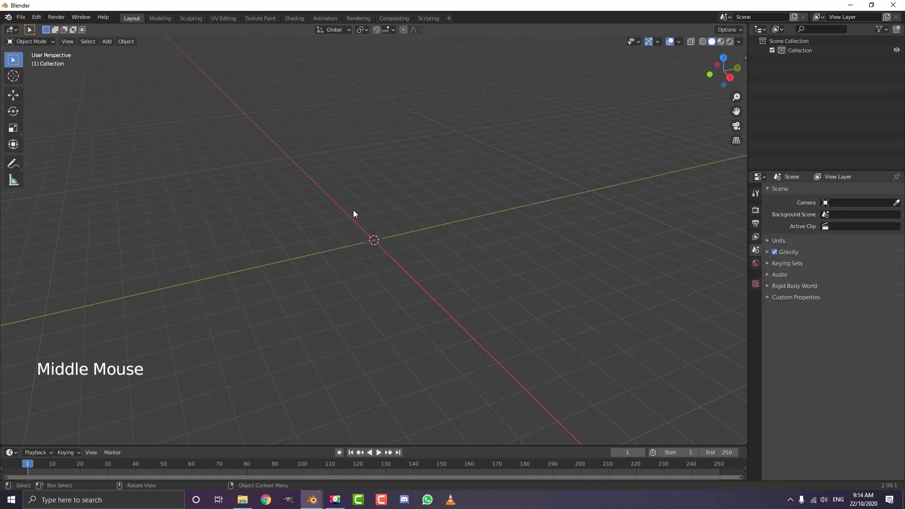
# Add a plane mesh at the world origin
pyautogui.hotkey('shift', 'a')
pyautogui.moveTo(312, 209)
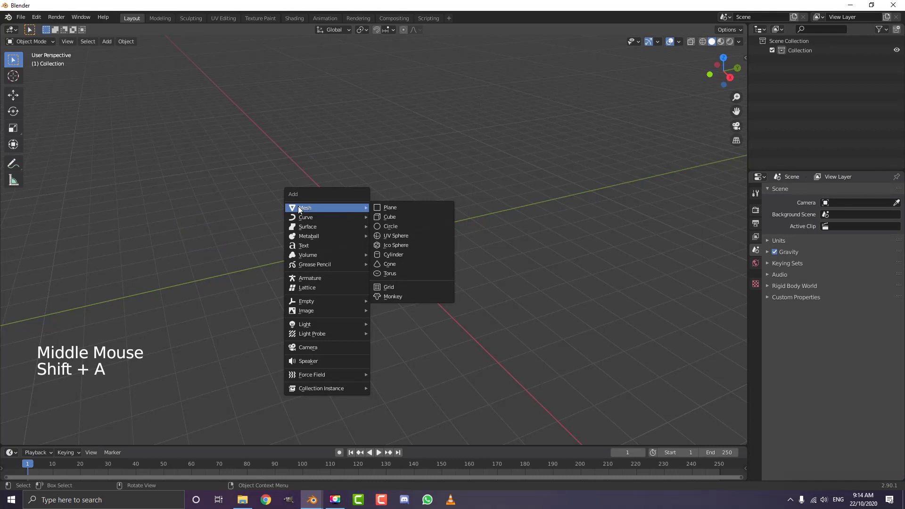
pyautogui.click(405, 206)
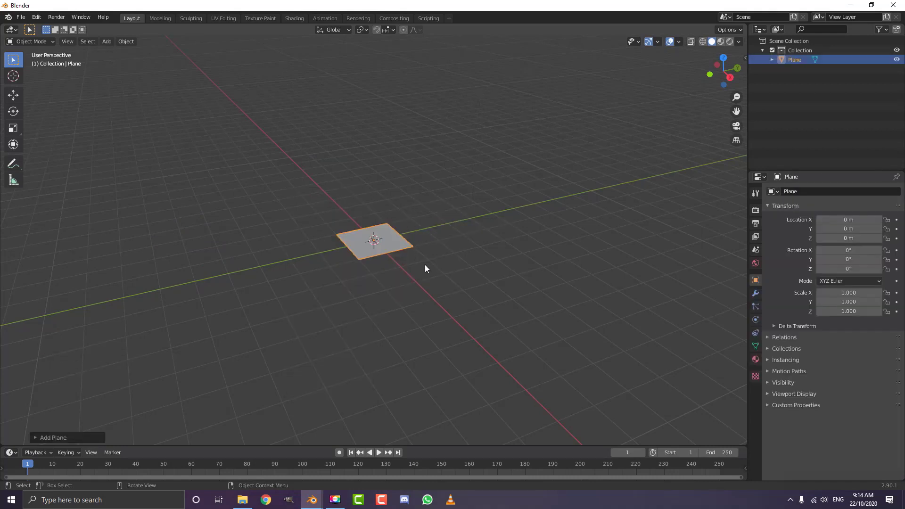
pyautogui.scroll(4, 419, 264)
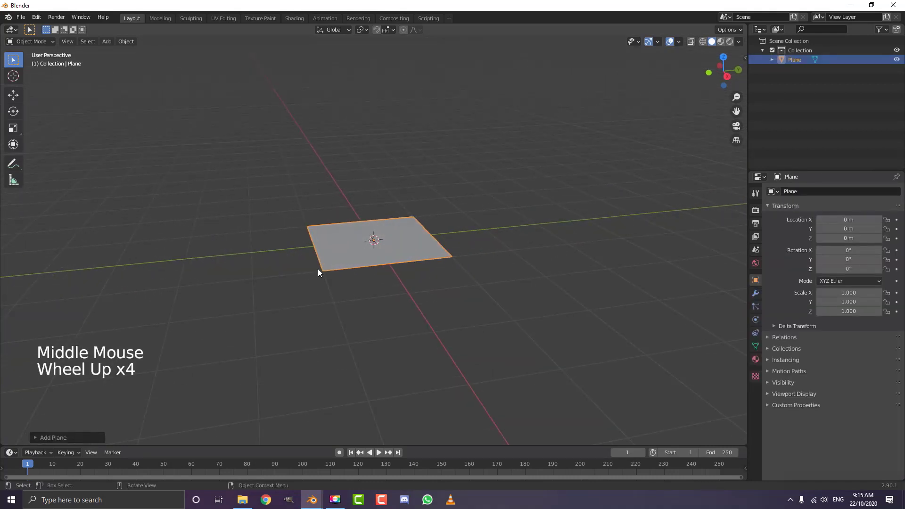
# In Edit Mode, extrude the plane upward by about 0.1 m in front view to form a thin slab
pyautogui.press('Tab')
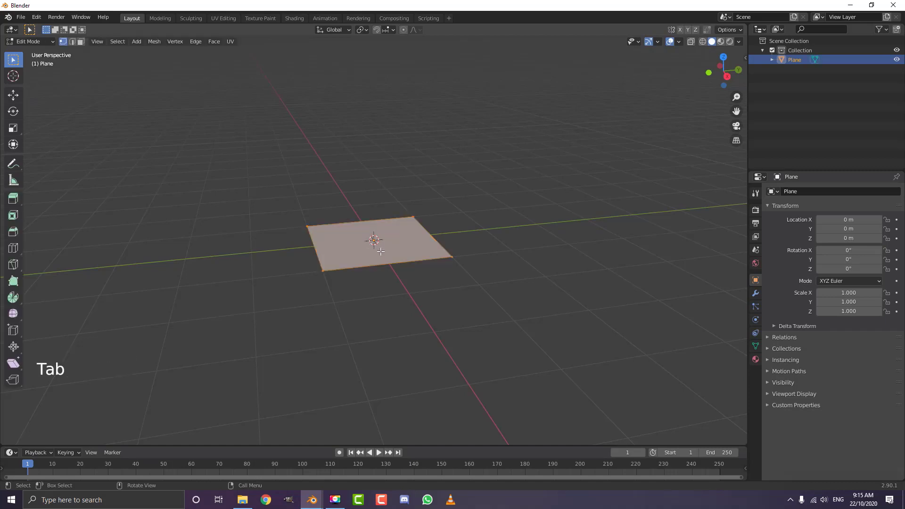
pyautogui.moveTo(423, 253); pyautogui.dragTo(367, 256, button='middle')
pyautogui.scroll(3, 367, 255)
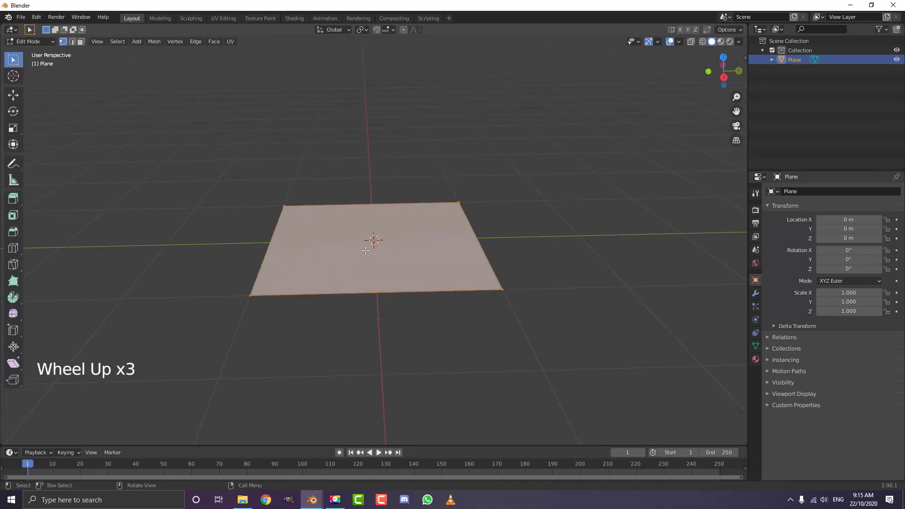
pyautogui.press('KP_1')
pyautogui.scroll(3, 366, 248)
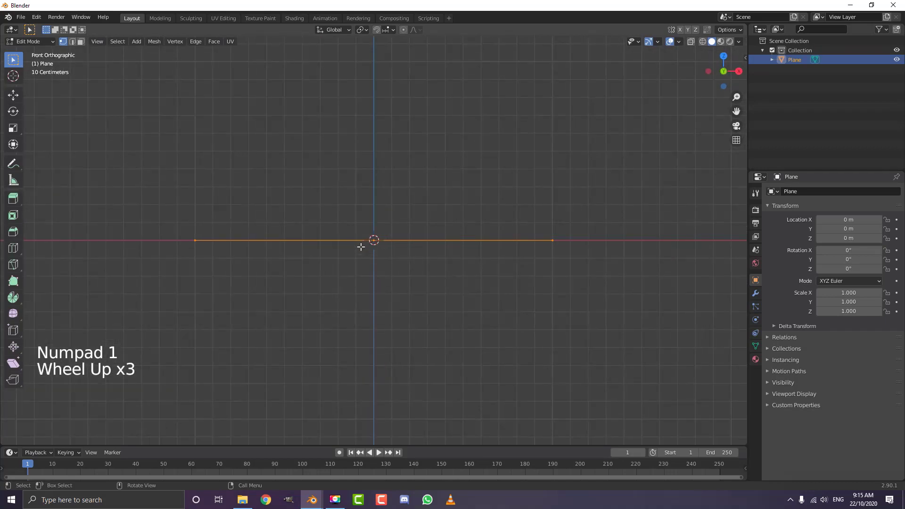
pyautogui.press('e')
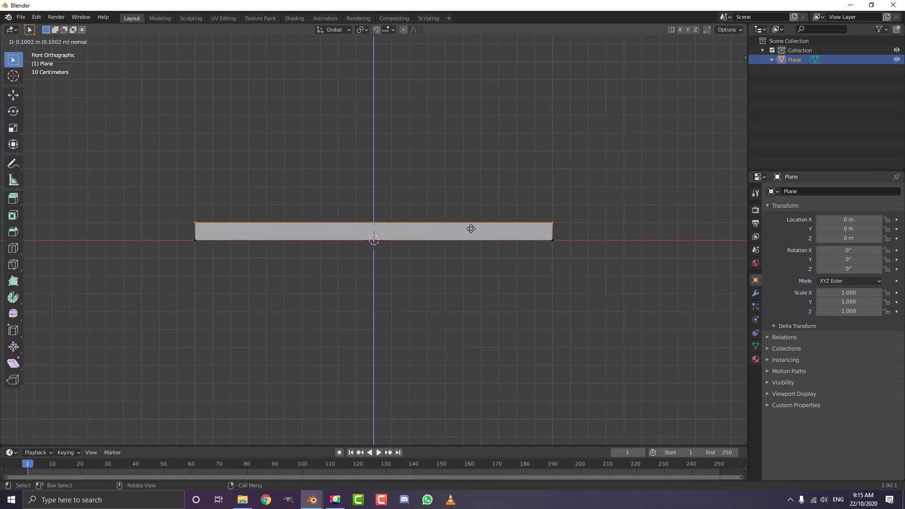
pyautogui.click(471, 228)
pyautogui.scroll(4, 219, 251)
pyautogui.scroll(-6, 218, 250)
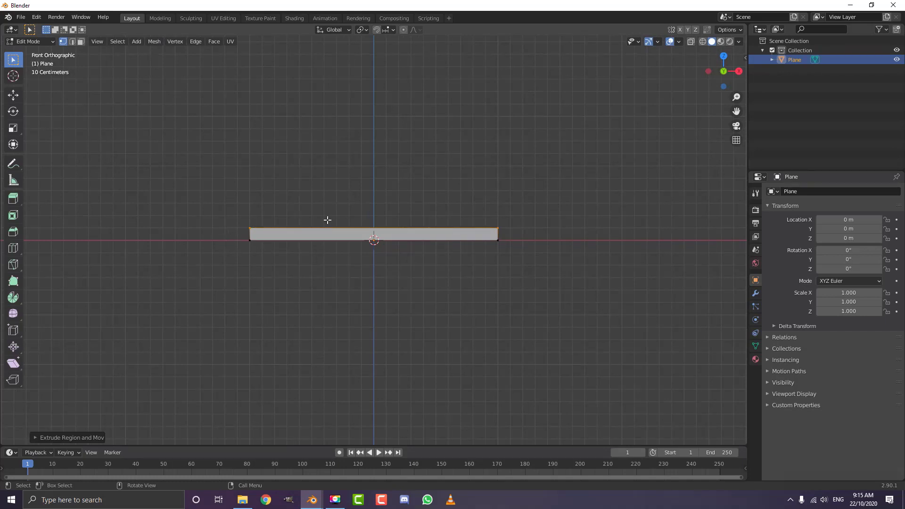
# Select the whole slab and scale it down along the Y axis to make it rectangular
pyautogui.moveTo(328, 220); pyautogui.dragTo(476, 222, button='middle')
pyautogui.scroll(-1, 390, 215)
pyautogui.press('a')
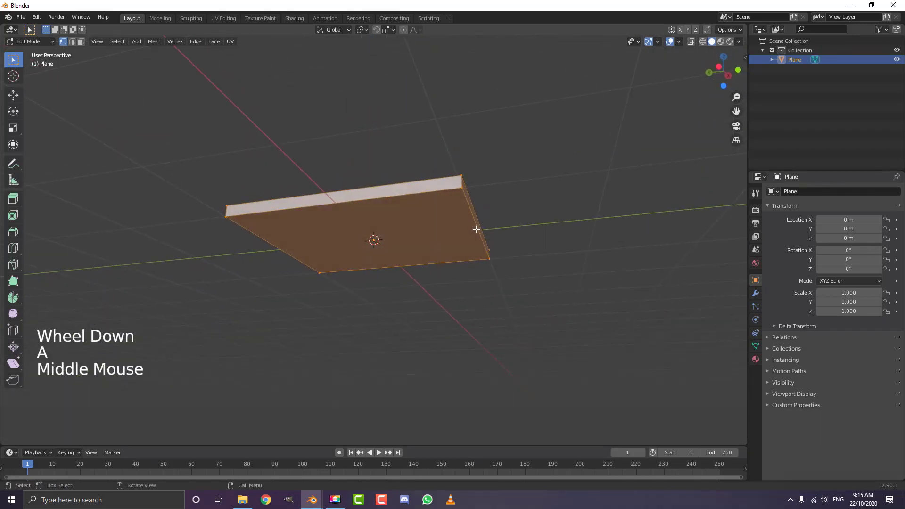
pyautogui.press('s')
pyautogui.press('y')
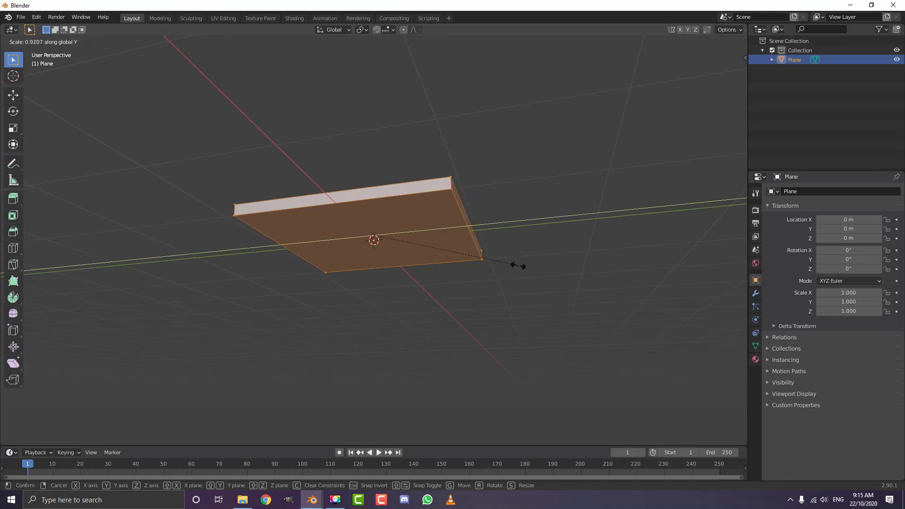
pyautogui.click(487, 262)
pyautogui.moveTo(487, 262); pyautogui.dragTo(298, 135, button='middle')
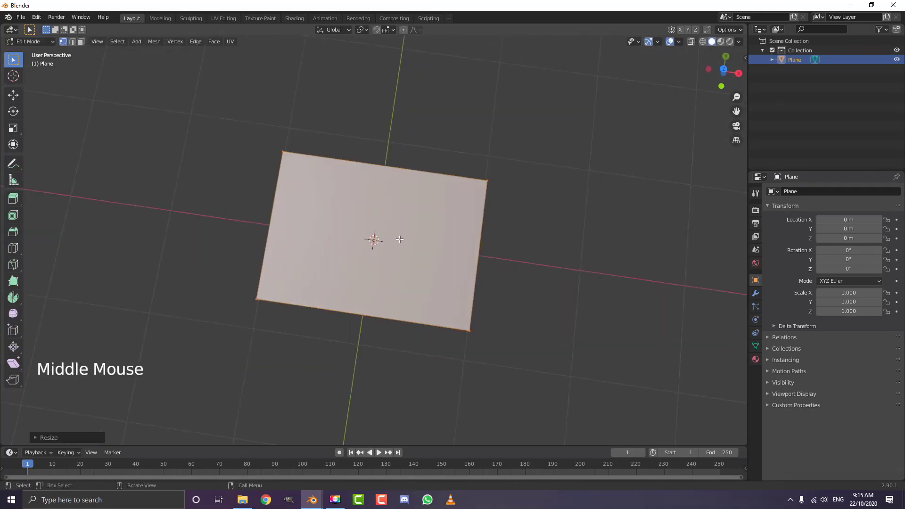
pyautogui.moveTo(376, 295); pyautogui.dragTo(401, 199, button='middle')
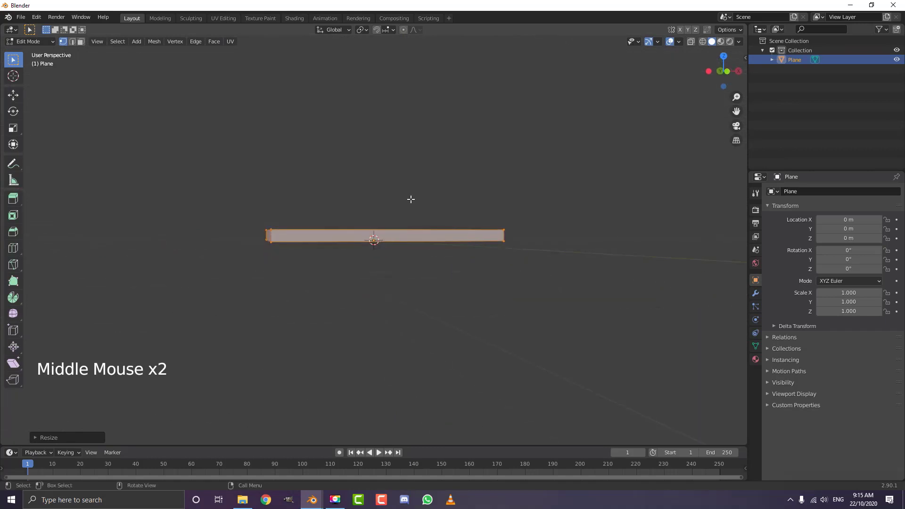
# Duplicate the slab in front view and place the copy directly beneath the original, leaving a very thin gap between them
pyautogui.press('KP_1')
pyautogui.scroll(4, 411, 199)
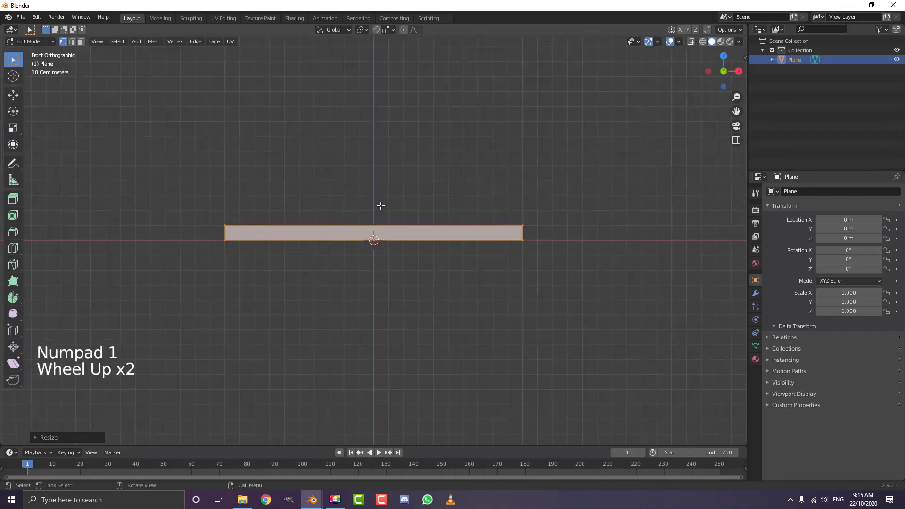
pyautogui.hotkey('shift', 'd')
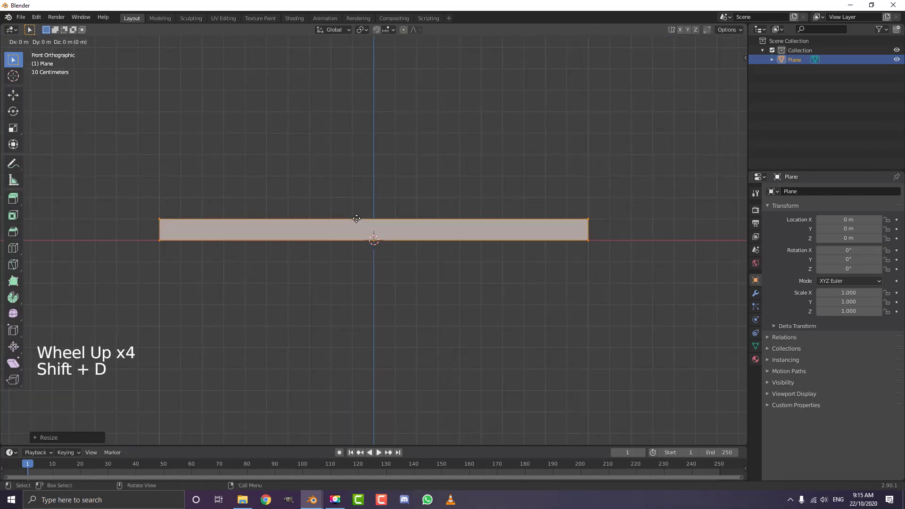
pyautogui.click(385, 235)
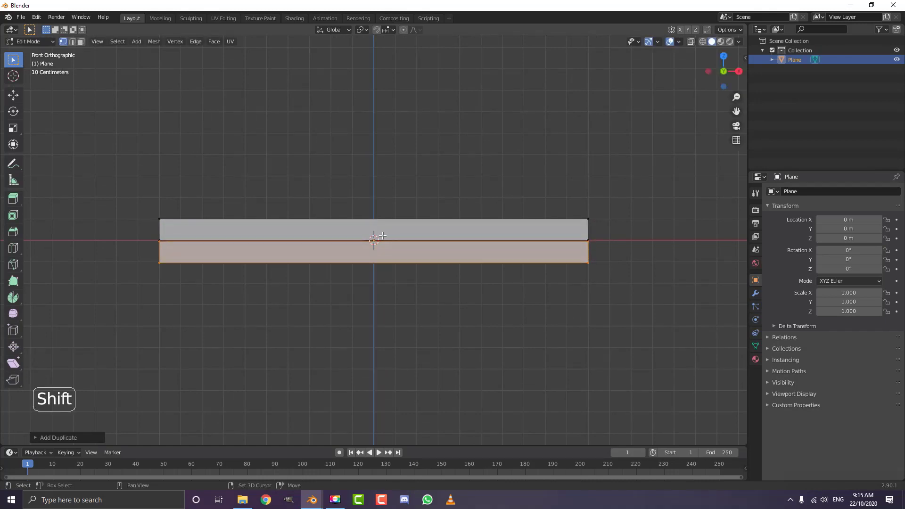
pyautogui.keyDown('shift'); pyautogui.moveTo(62, 238); pyautogui.dragTo(297, 234, button='middle'); pyautogui.keyUp('shift')
pyautogui.scroll(9, 513, 218)
pyautogui.scroll(2, 512, 207)
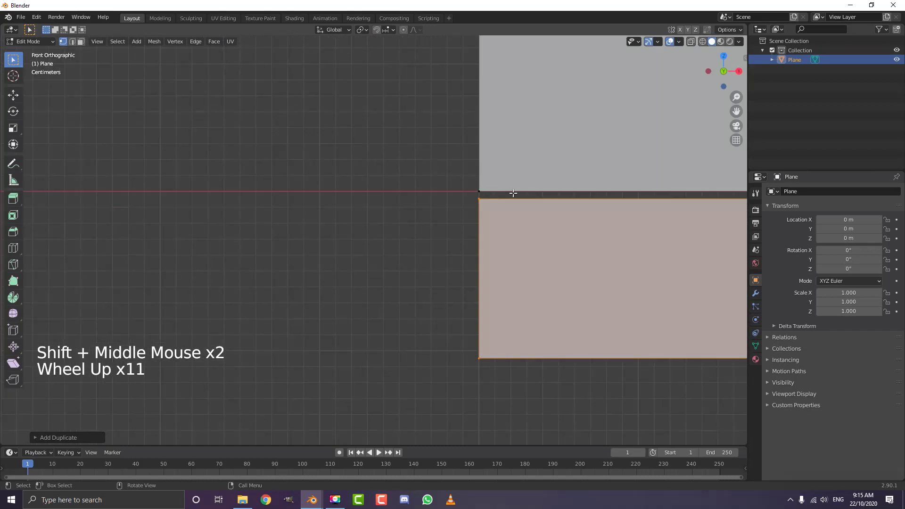
pyautogui.scroll(-5, 514, 197)
pyautogui.keyDown('shift'); pyautogui.moveTo(547, 263); pyautogui.dragTo(183, 197, button='middle'); pyautogui.keyUp('shift')
pyautogui.scroll(-4, 293, 194)
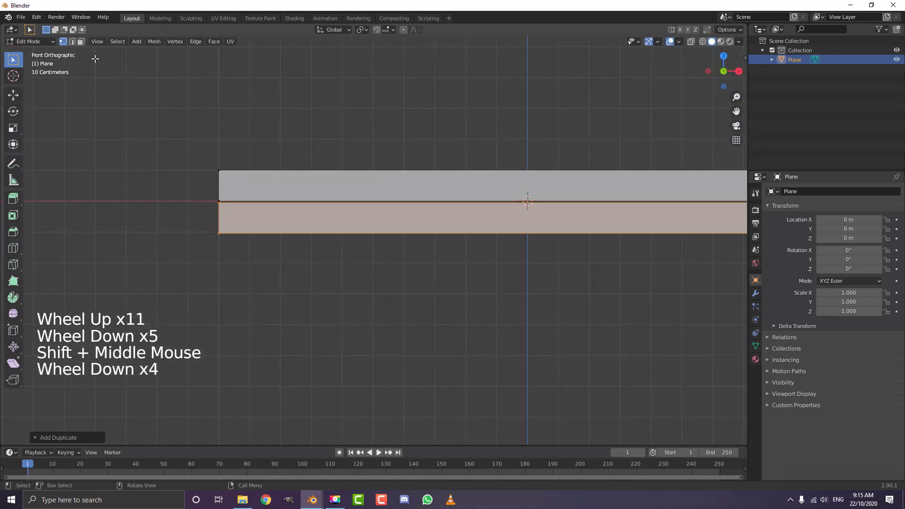
pyautogui.scroll(-4, 246, 197)
pyautogui.moveTo(246, 197); pyautogui.dragTo(222, 165, button='middle')
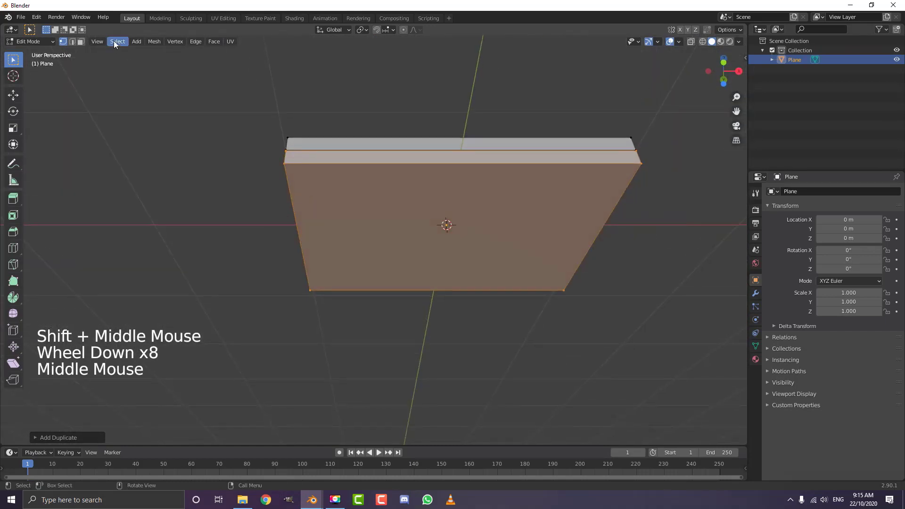
# In face selection mode, move the lower slab's bottom face slightly downward to make that slab thicker
pyautogui.click(80, 42)
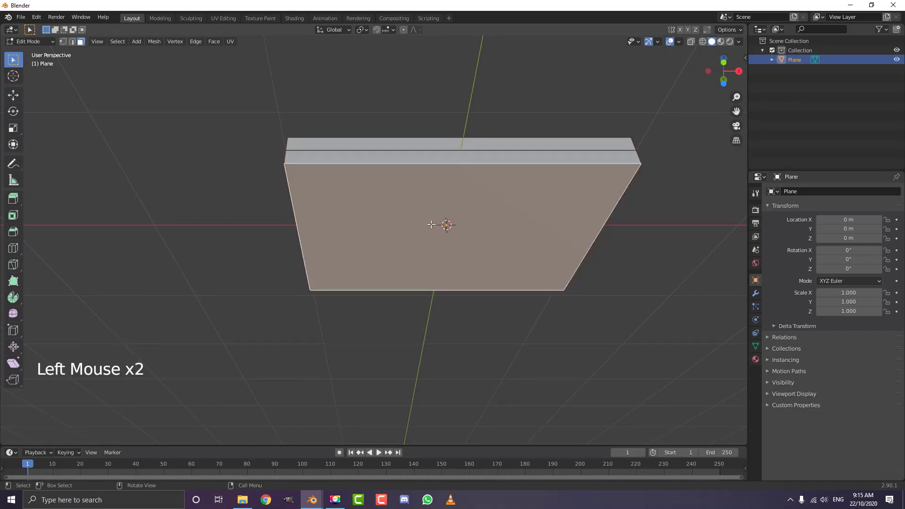
pyautogui.scroll(-1, 385, 199)
pyautogui.moveTo(386, 193); pyautogui.dragTo(389, 236, button='middle')
pyautogui.press('g')
pyautogui.click(390, 236)
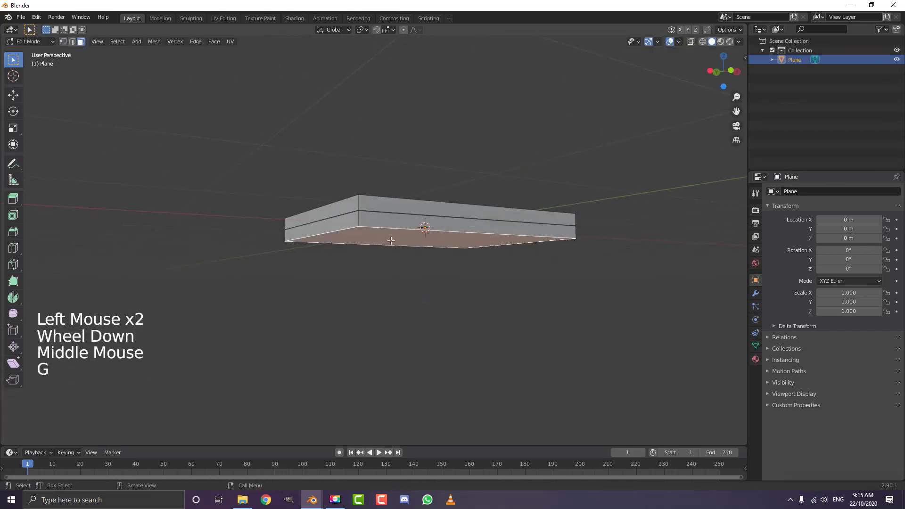
pyautogui.press('KP_1')
pyautogui.scroll(3, 391, 242)
pyautogui.press('g')
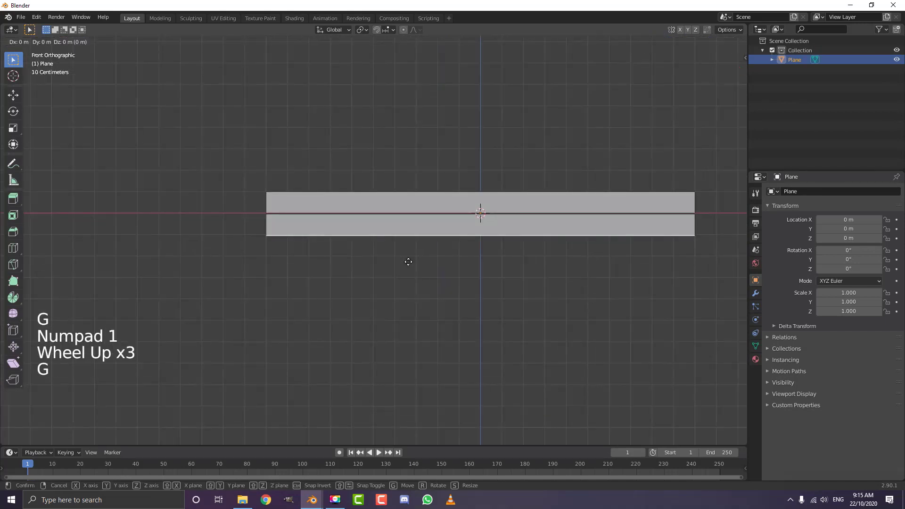
pyautogui.click(415, 269)
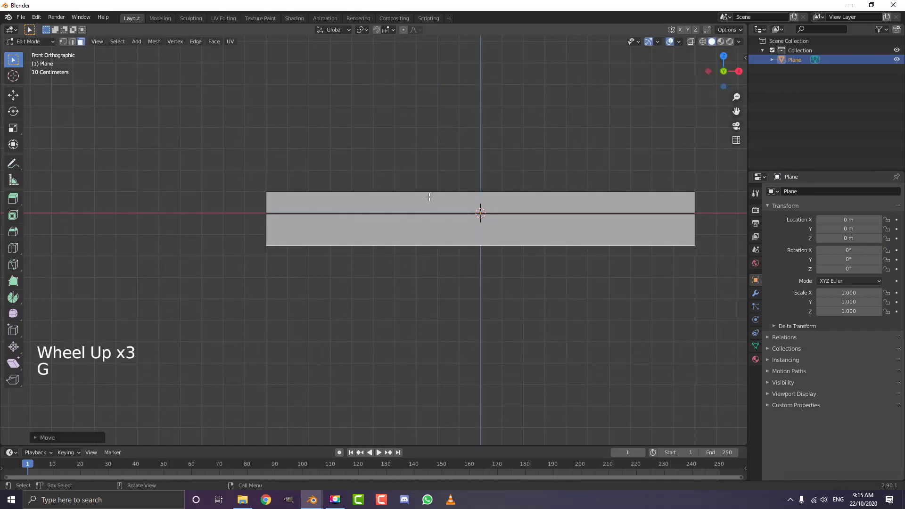
# Examine the upper and lower slabs from several angles, selecting the long side face of each in turn
pyautogui.scroll(-3, 414, 269)
pyautogui.moveTo(414, 268); pyautogui.dragTo(394, 222, button='middle')
pyautogui.scroll(3, 391, 217)
pyautogui.click(391, 217)
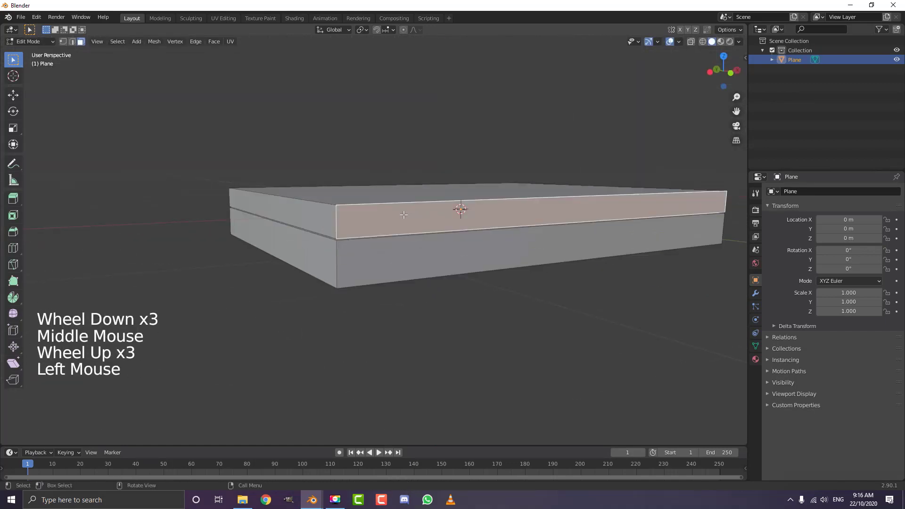
pyautogui.click(398, 269)
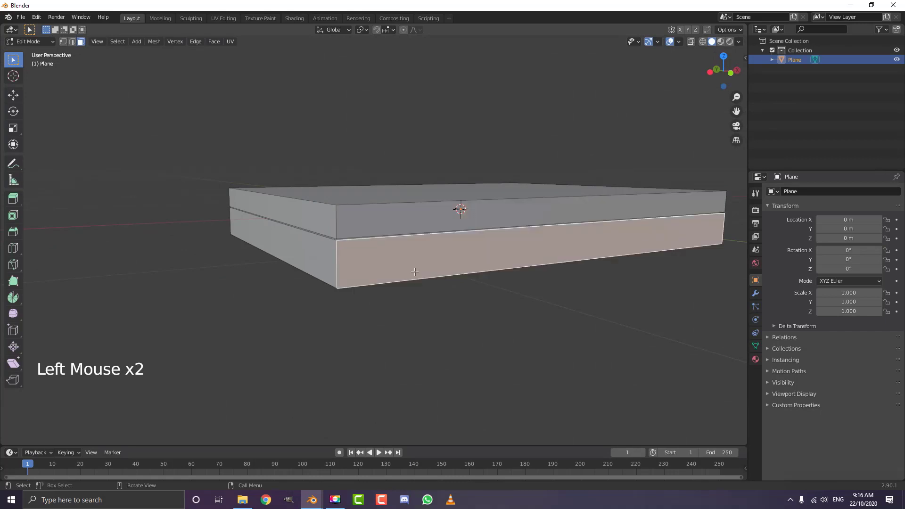
pyautogui.moveTo(405, 269); pyautogui.dragTo(486, 123, button='middle')
pyautogui.moveTo(377, 209)
pyautogui.mouseDown(button='middle')
pyautogui.moveTo(392, 194)
pyautogui.moveTo(360, 204)
pyautogui.moveTo(391, 200)
pyautogui.mouseUp(button='middle')
pyautogui.scroll(-2, 382, 202)
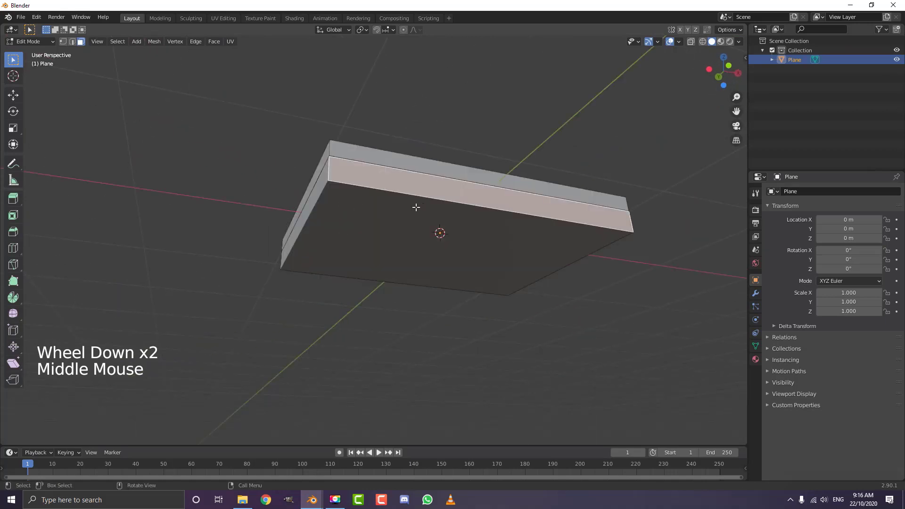
# Return to Object Mode and apply the scale of the slab object
pyautogui.press('Tab')
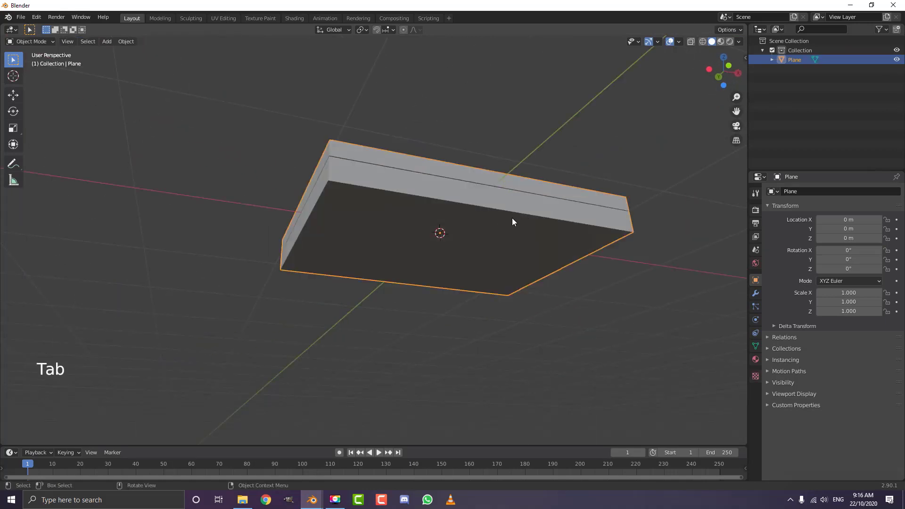
pyautogui.moveTo(512, 218); pyautogui.dragTo(404, 242, button='middle')
pyautogui.press('s')
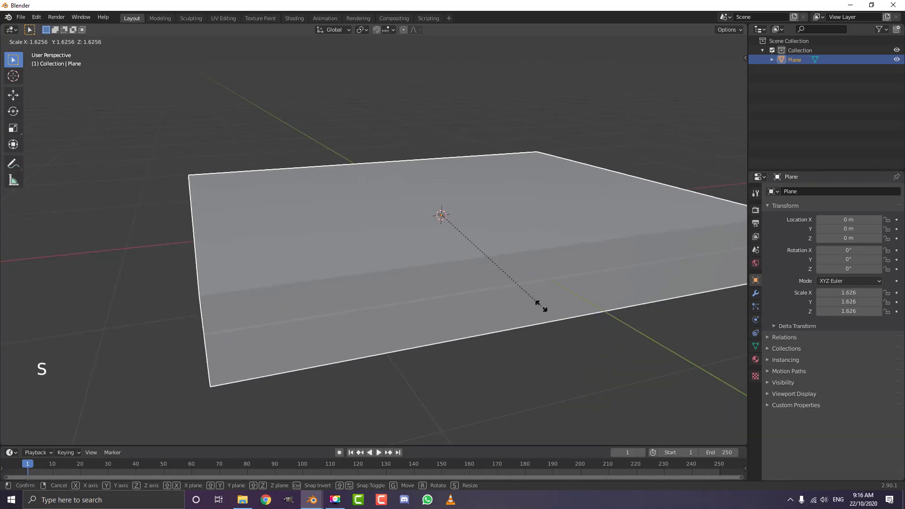
pyautogui.rightClick(540, 306)
pyautogui.scroll(-2, 378, 180)
pyautogui.hotkey('ctrl', 'a')
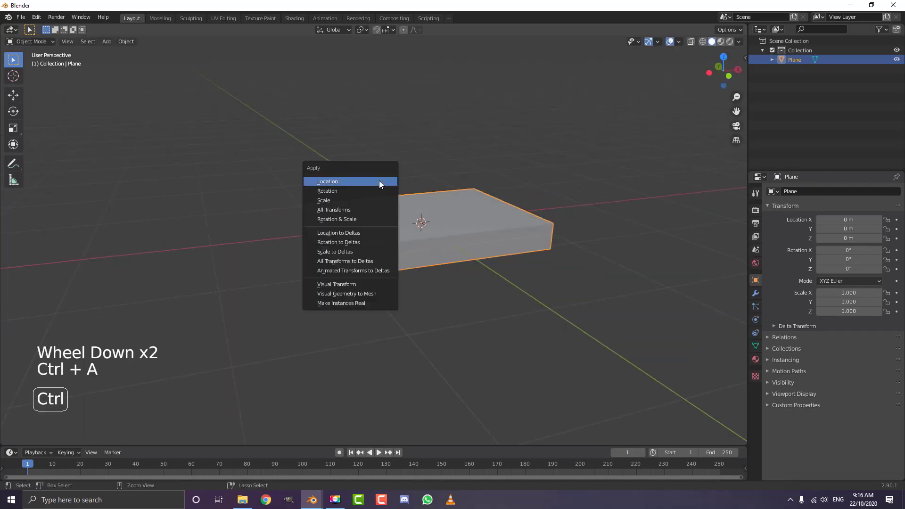
pyautogui.click(330, 201)
pyautogui.scroll(2, 544, 183)
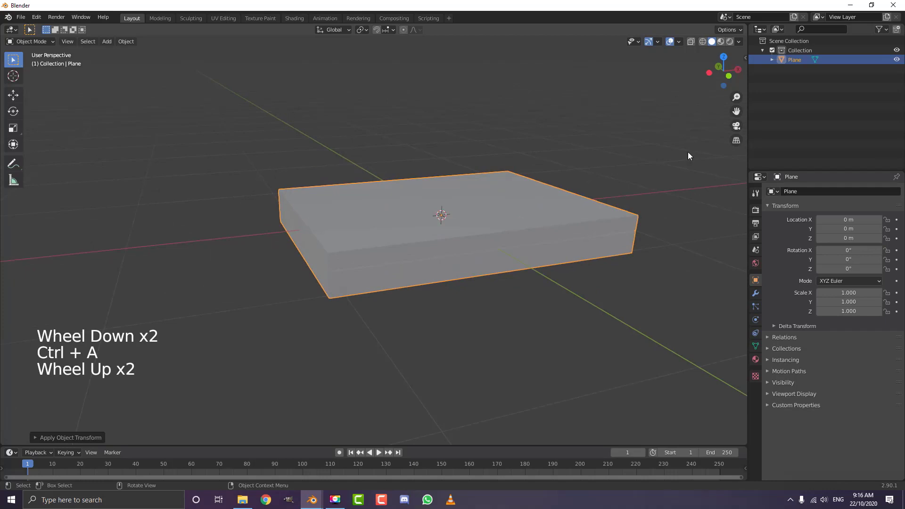
# Add a Bevel modifier to the slab object
pyautogui.click(756, 293)
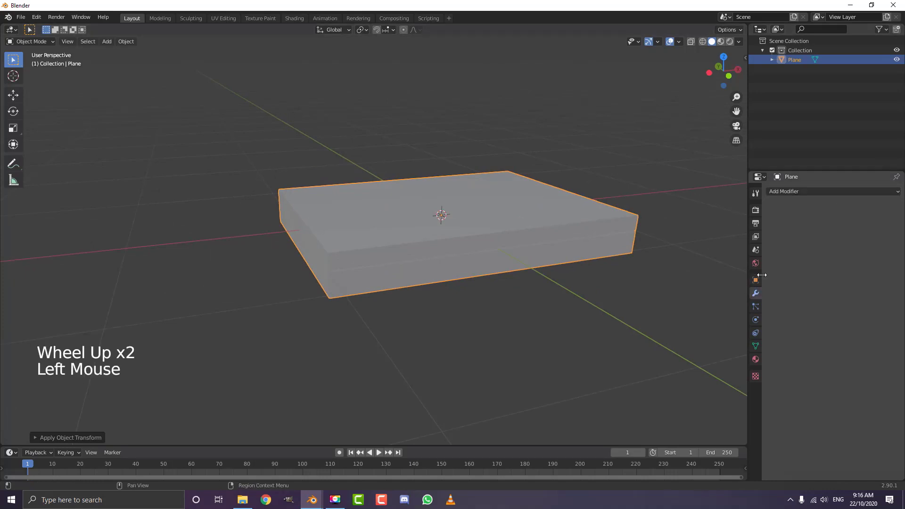
pyautogui.click(782, 191)
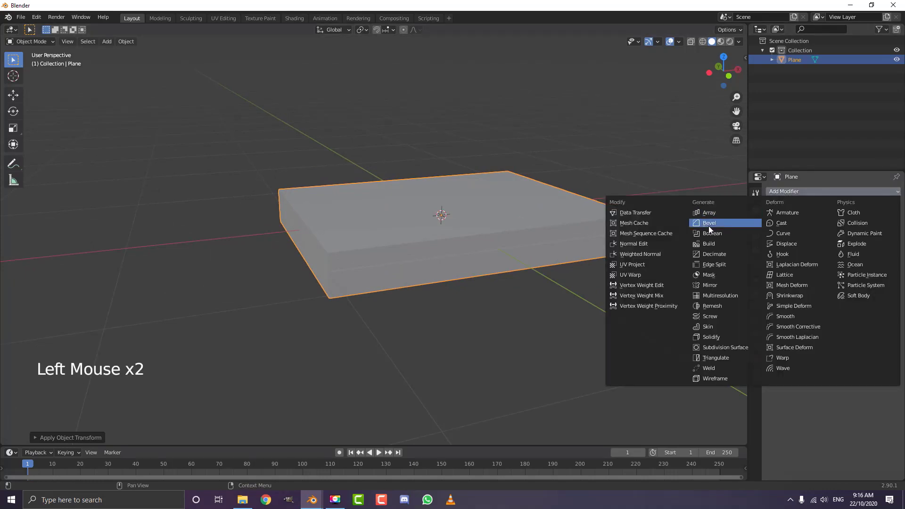
pyautogui.click(724, 224)
pyautogui.scroll(4, 421, 265)
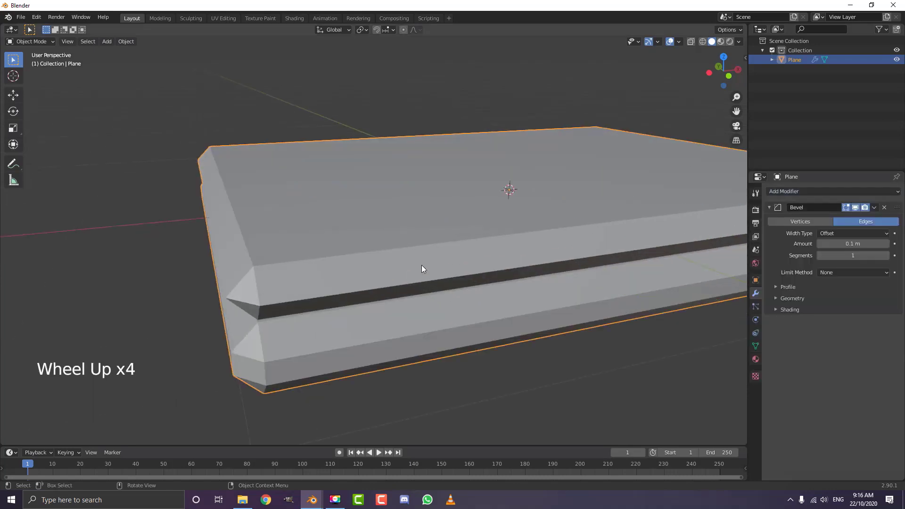
# Set the Bevel modifier's amount to 0.007 m and its segments to 3
pyautogui.moveTo(422, 264); pyautogui.dragTo(422, 256, button='middle')
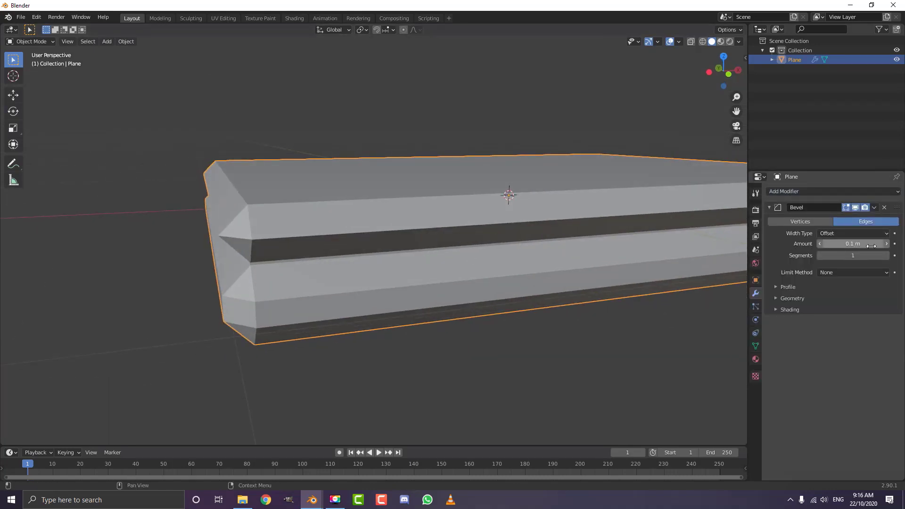
pyautogui.keyDown('shift'); pyautogui.click(819, 243); pyautogui.keyUp('shift')
pyautogui.keyDown('shift'); pyautogui.moveTo(820, 243); pyautogui.dragTo(797, 243); pyautogui.keyUp('shift')
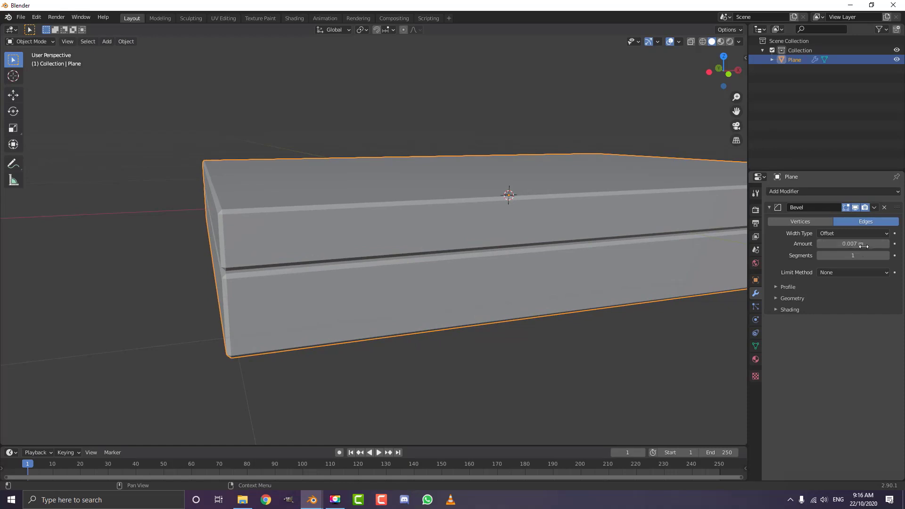
pyautogui.scroll(2, 253, 286)
pyautogui.moveTo(253, 286); pyautogui.dragTo(257, 280, button='middle')
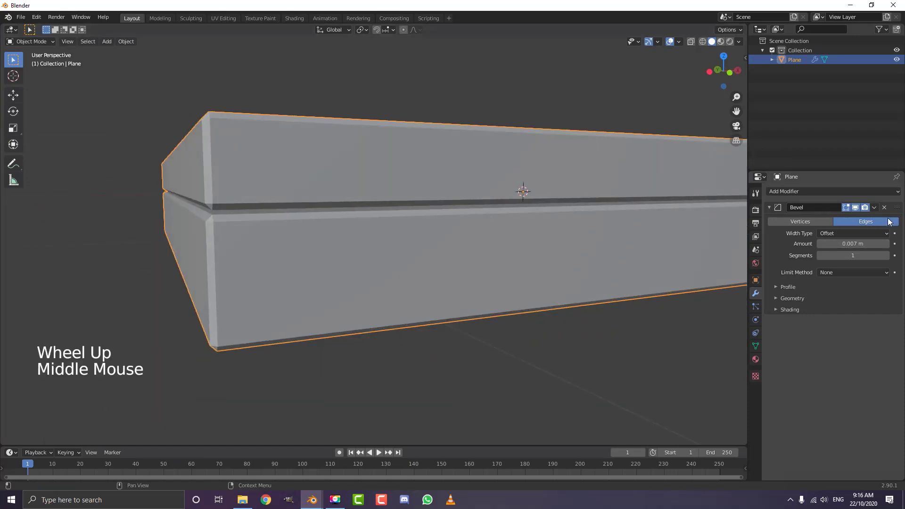
pyautogui.click(885, 256)
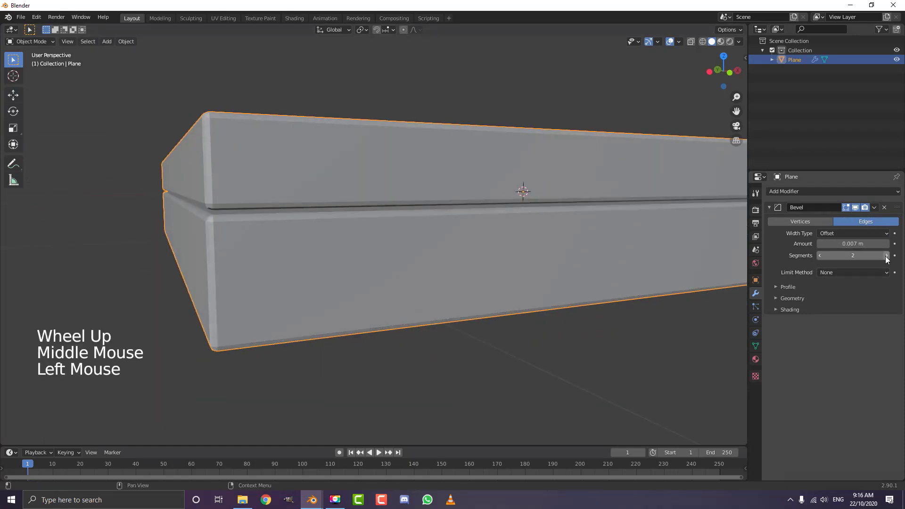
pyautogui.click(886, 256)
pyautogui.click(886, 255)
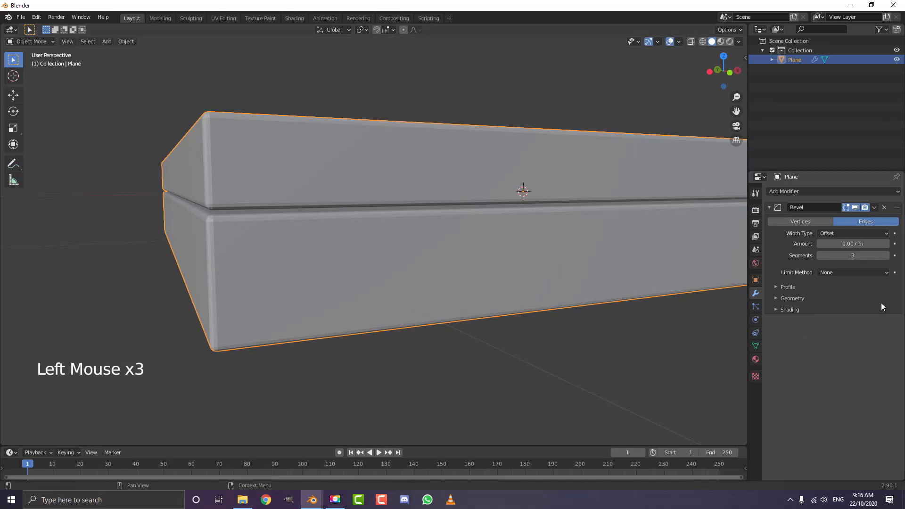
# Limit the Bevel modifier by Angle
pyautogui.click(829, 273)
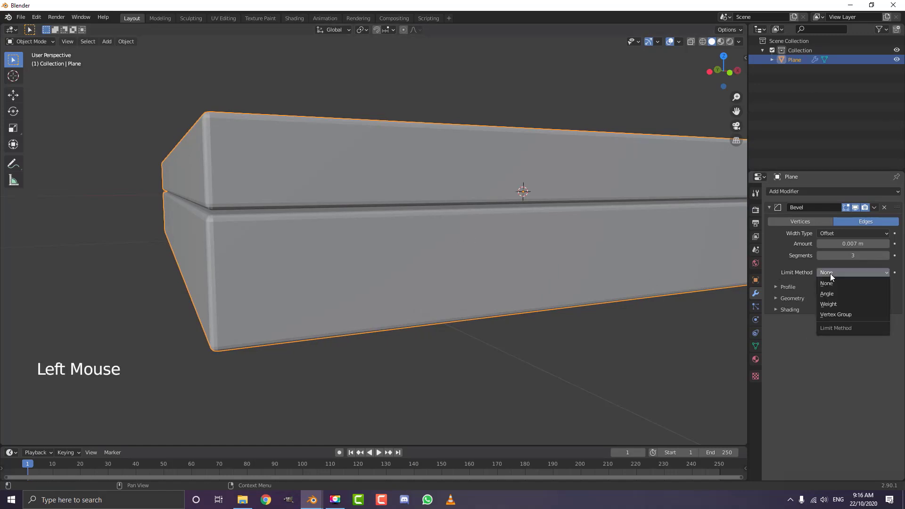
pyautogui.click(845, 294)
pyautogui.scroll(-4, 478, 248)
pyautogui.moveTo(395, 264); pyautogui.dragTo(420, 239, button='middle')
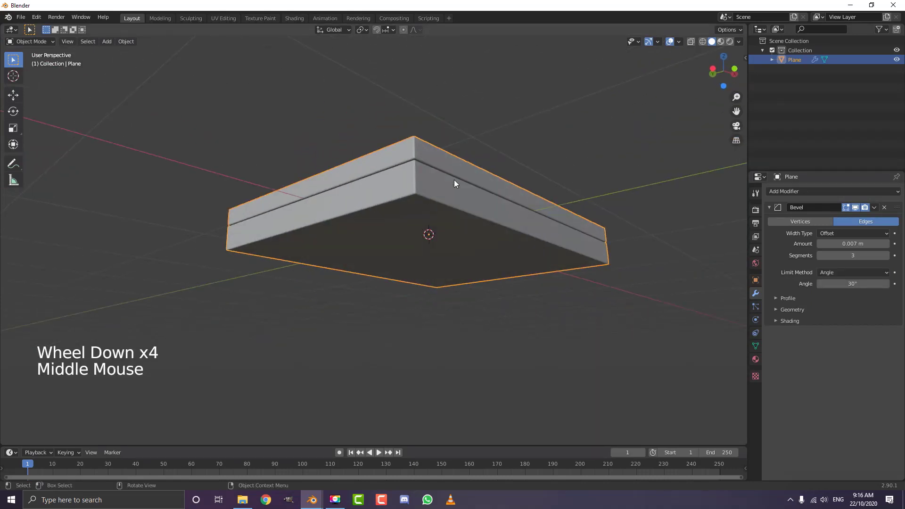
# Apply smooth shading to the slab object and check the shading along its edges
pyautogui.click(126, 41)
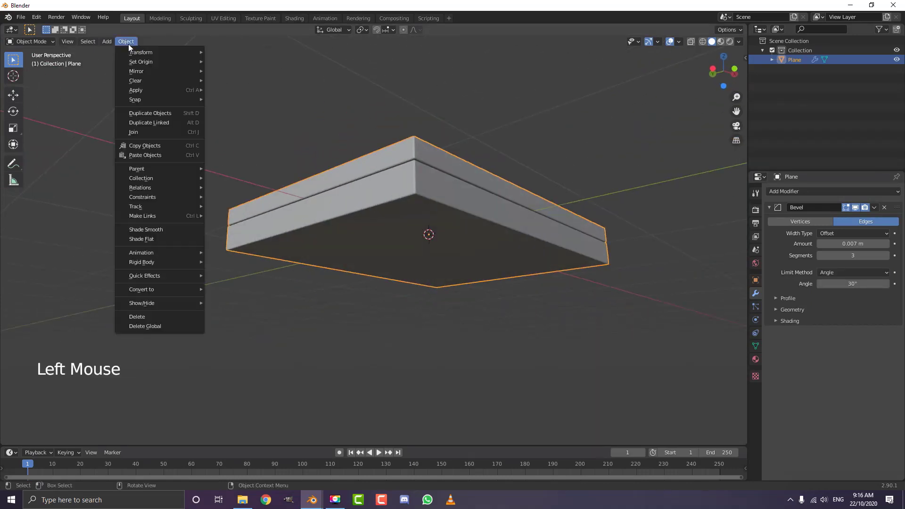
pyautogui.click(152, 232)
pyautogui.scroll(2, 340, 207)
pyautogui.keyDown('shift'); pyautogui.moveTo(340, 208); pyautogui.dragTo(381, 230, button='middle'); pyautogui.keyUp('shift')
pyautogui.scroll(4, 250, 210)
pyautogui.keyDown('shift'); pyautogui.moveTo(249, 210); pyautogui.dragTo(380, 182, button='middle'); pyautogui.keyUp('shift')
pyautogui.scroll(-5, 266, 121)
pyautogui.scroll(-2, 374, 185)
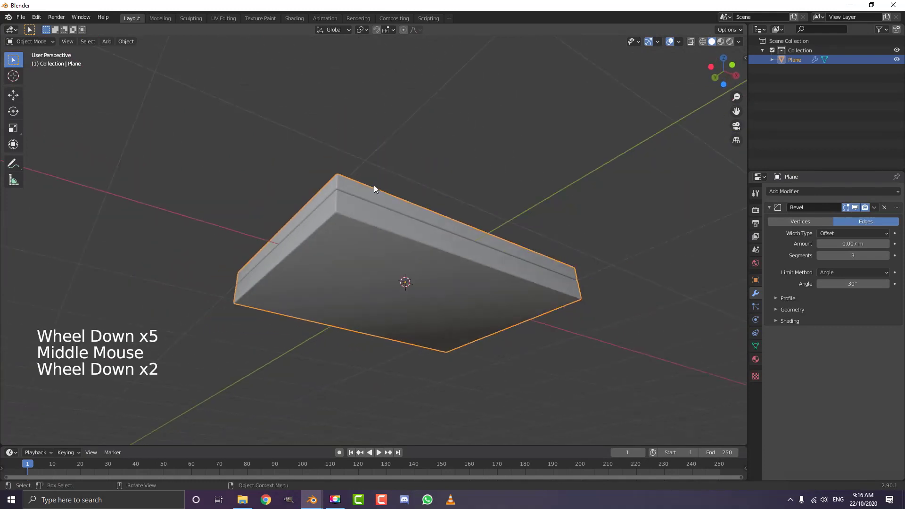
# In Edit Mode, clear the selection, switch to face selection and select the upper slab's long side face
pyautogui.press('Tab')
pyautogui.moveTo(336, 224); pyautogui.dragTo(337, 250, button='middle')
pyautogui.hotkey('alt', 'a')
pyautogui.scroll(2, 373, 249)
pyautogui.scroll(-1, 377, 252)
pyautogui.click(80, 41)
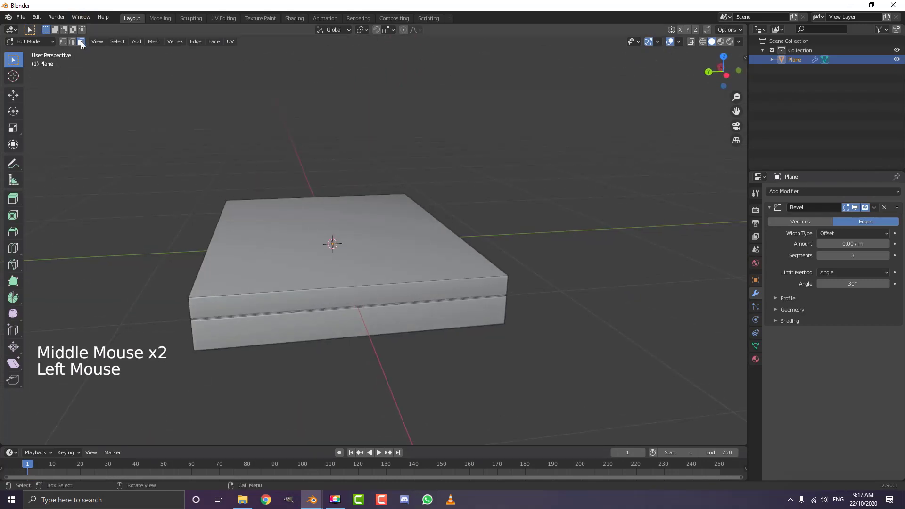
pyautogui.scroll(1, 179, 245)
pyautogui.moveTo(179, 249); pyautogui.dragTo(207, 271, button='middle')
pyautogui.keyDown('shift'); pyautogui.moveTo(207, 271); pyautogui.dragTo(248, 195, button='middle'); pyautogui.keyUp('shift')
pyautogui.click(258, 176)
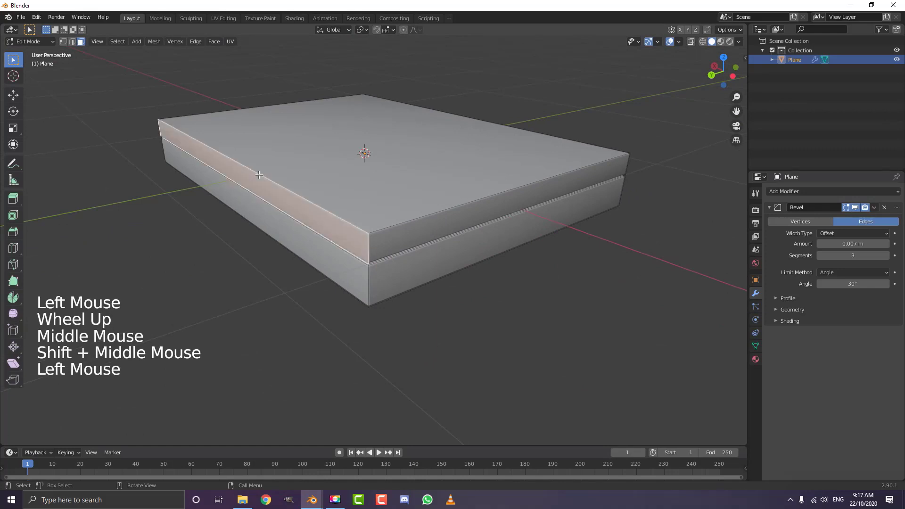
# Add the lower slab's long side face directly below to the selection
pyautogui.scroll(-3, 401, 200)
pyautogui.press('KP_3')
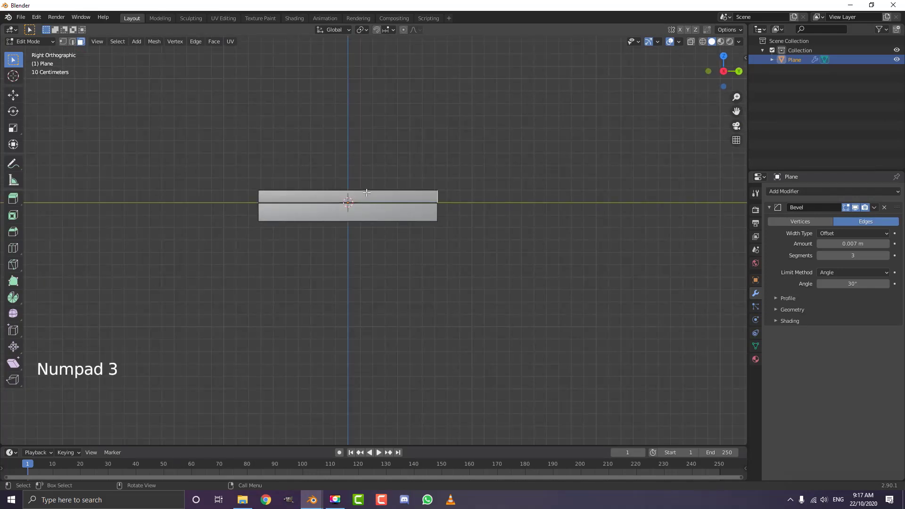
pyautogui.moveTo(367, 206); pyautogui.dragTo(350, 165, button='middle')
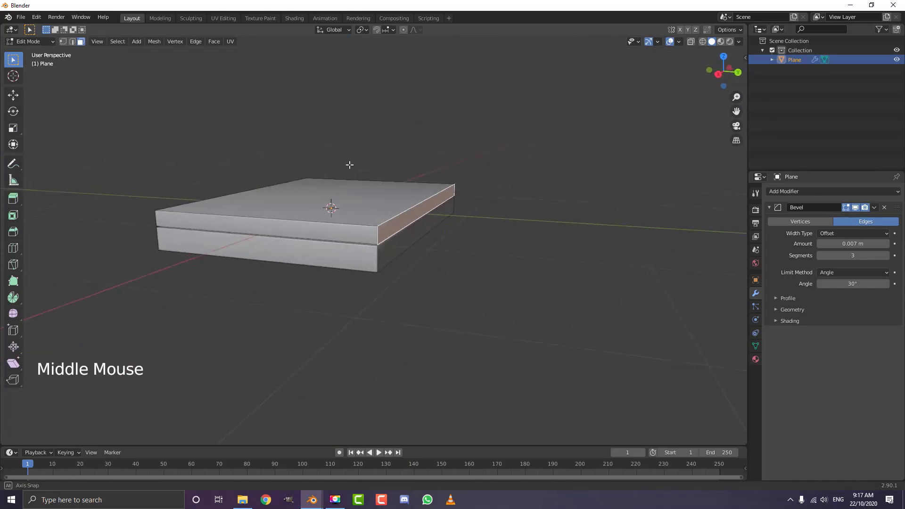
pyautogui.keyDown('shift'); pyautogui.click(427, 228); pyautogui.keyUp('shift')
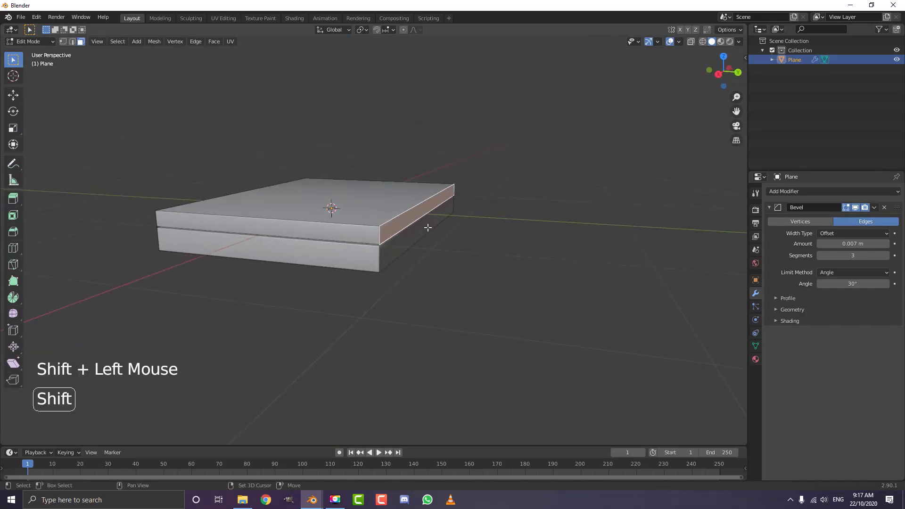
pyautogui.moveTo(402, 247); pyautogui.dragTo(400, 241, button='middle')
pyautogui.press('g')
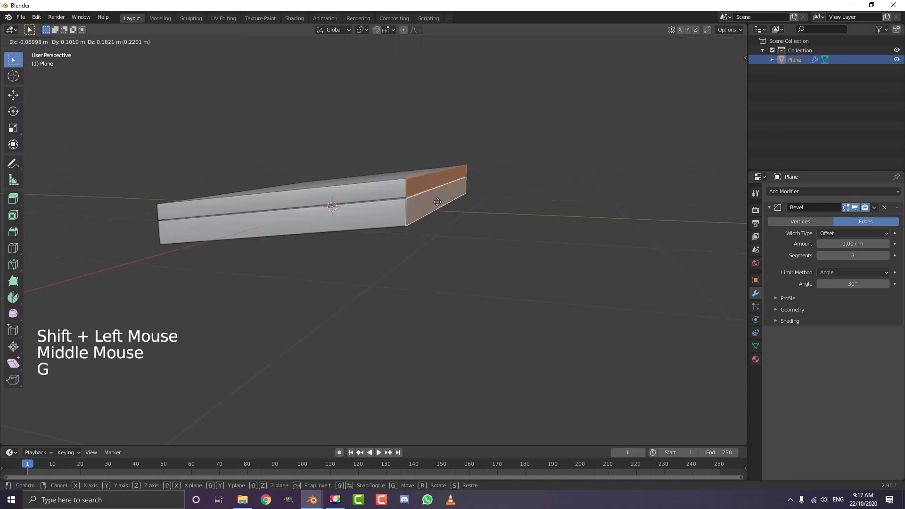
pyautogui.rightClick(438, 222)
# Move the two selected side faces inward along the Y axis to just short of the object's centre line
pyautogui.moveTo(492, 234); pyautogui.dragTo(462, 267, button='middle')
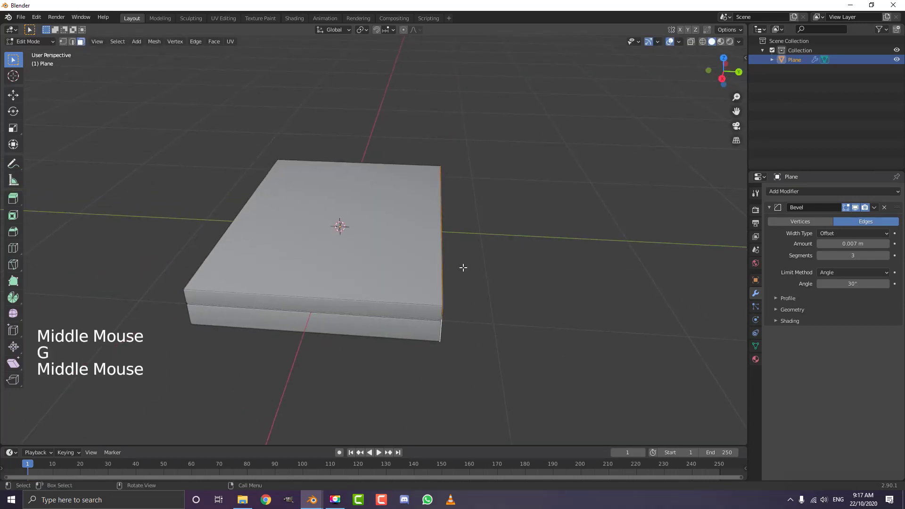
pyautogui.press('g')
pyautogui.middleClick(462, 267)
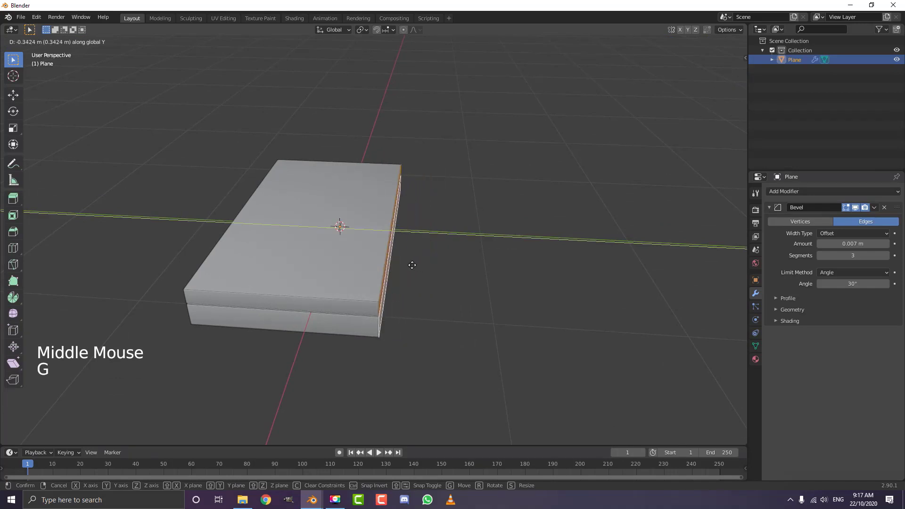
pyautogui.click(362, 262)
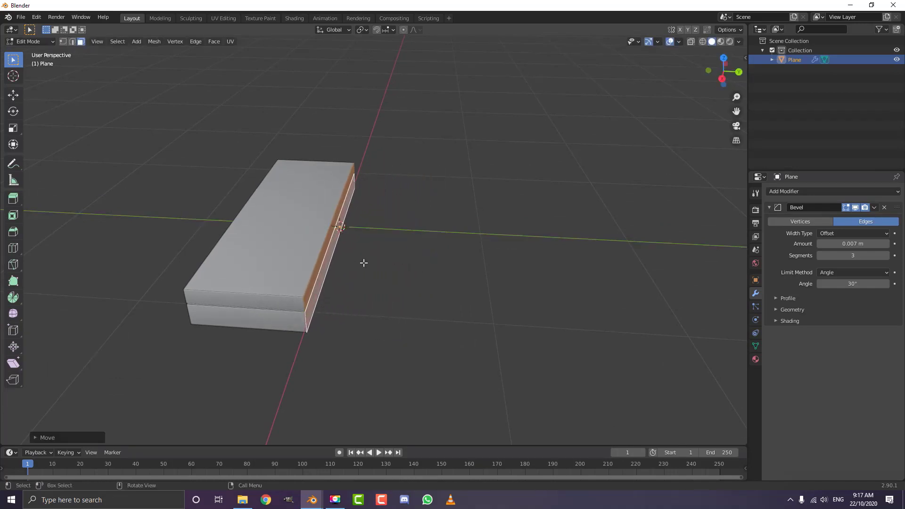
pyautogui.moveTo(363, 262); pyautogui.dragTo(352, 207, button='middle')
pyautogui.scroll(1, 375, 230)
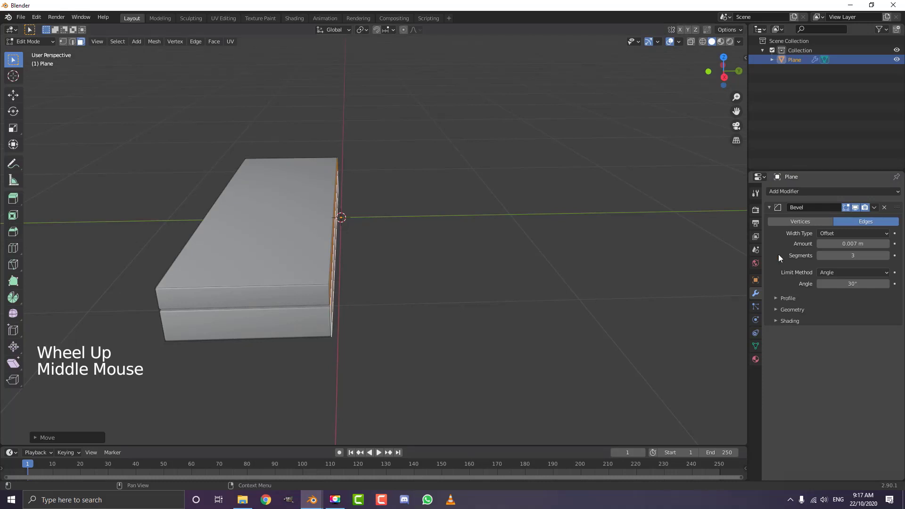
# Add a Mirror modifier with Clipping enabled and place it above the Bevel modifier in the stack
pyautogui.click(785, 191)
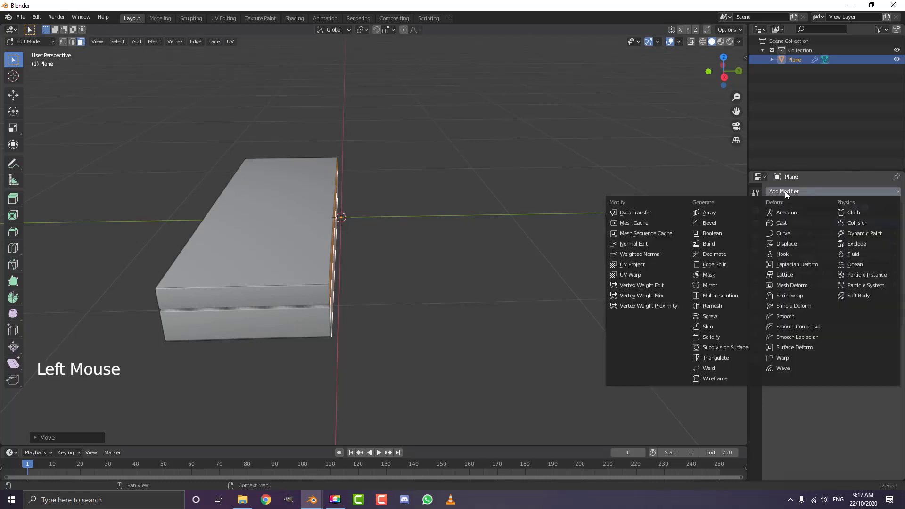
pyautogui.click(714, 285)
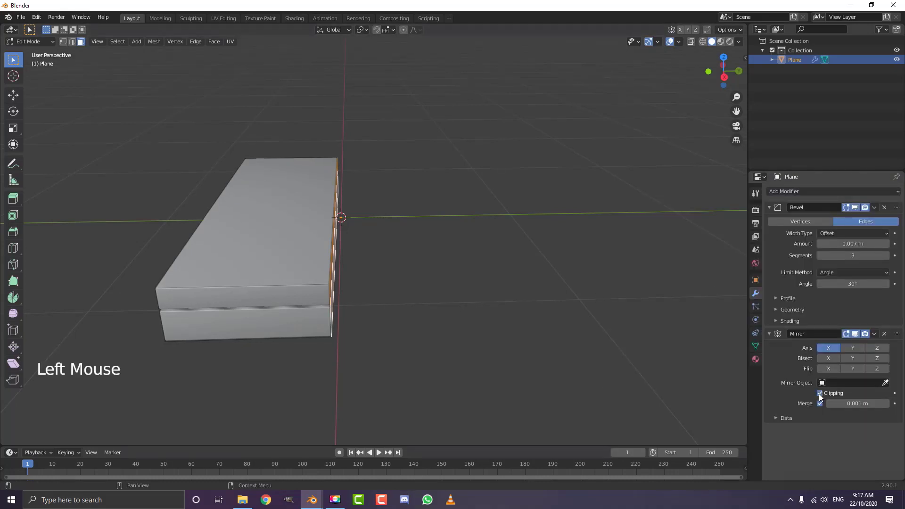
pyautogui.moveTo(901, 339); pyautogui.dragTo(891, 207)
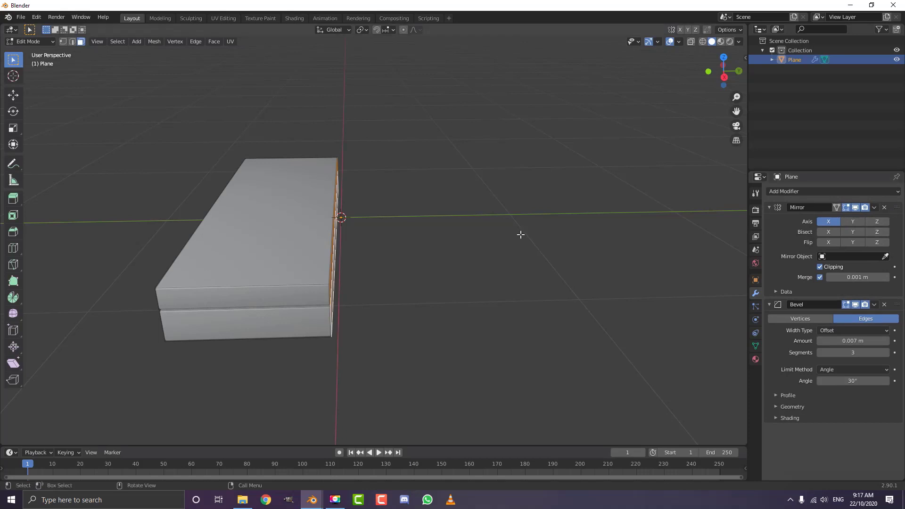
# Set the Mirror modifier to mirror along Y only instead of X
pyautogui.moveTo(404, 259); pyautogui.dragTo(375, 240, button='middle')
pyautogui.press('x')
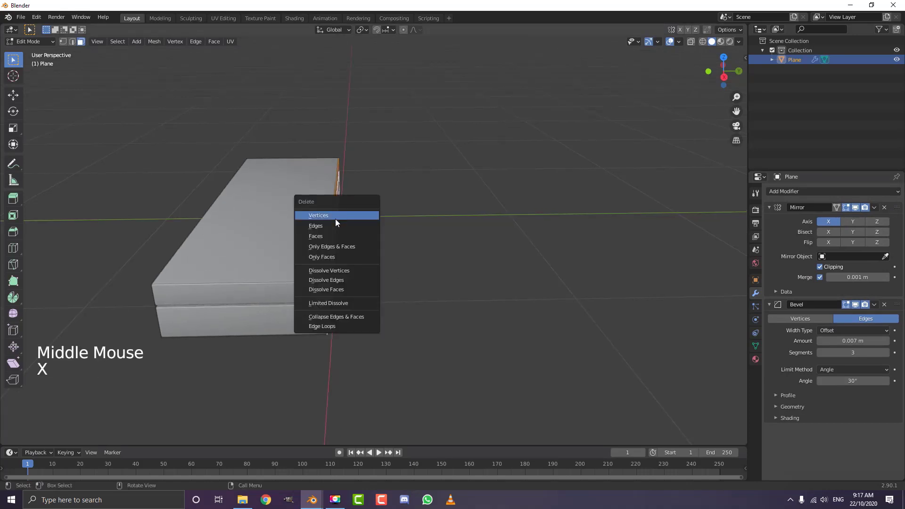
pyautogui.click(832, 223)
pyautogui.click(852, 222)
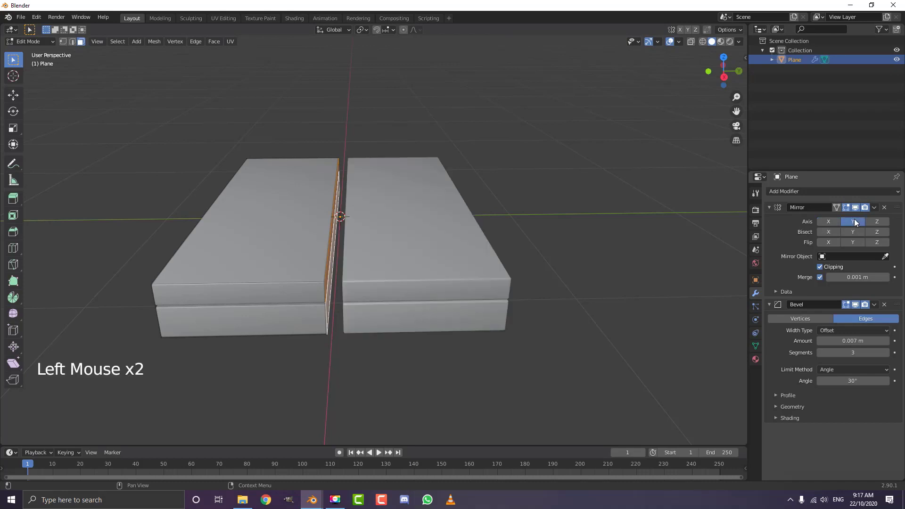
# Move the two selected inner faces along Y onto the mirror plane to close the gap between the halves
pyautogui.moveTo(475, 245); pyautogui.dragTo(485, 252, button='middle')
pyautogui.scroll(-3, 471, 241)
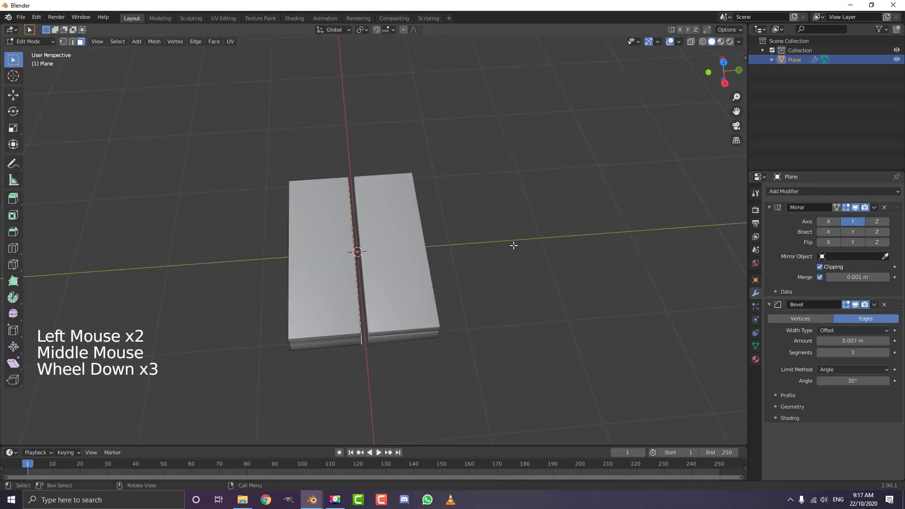
pyautogui.moveTo(231, 262); pyautogui.dragTo(368, 239, button='middle')
pyautogui.scroll(3, 344, 238)
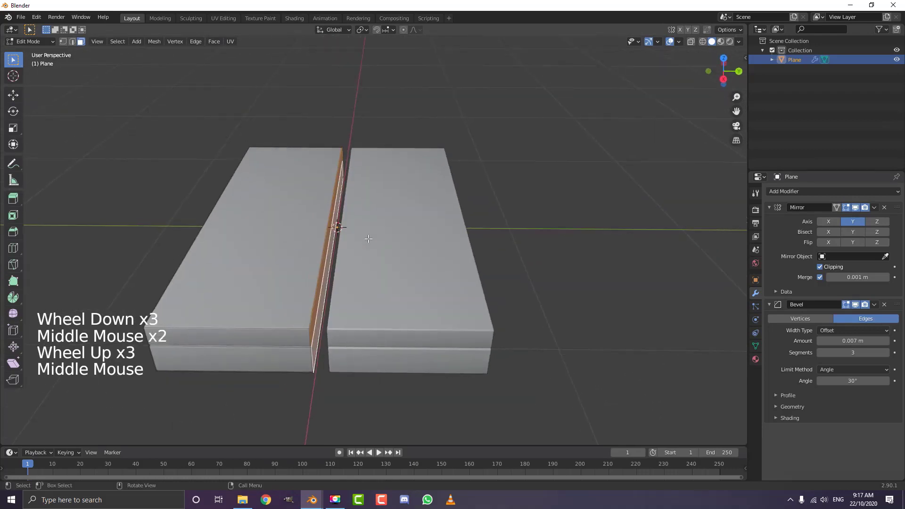
pyautogui.press('g')
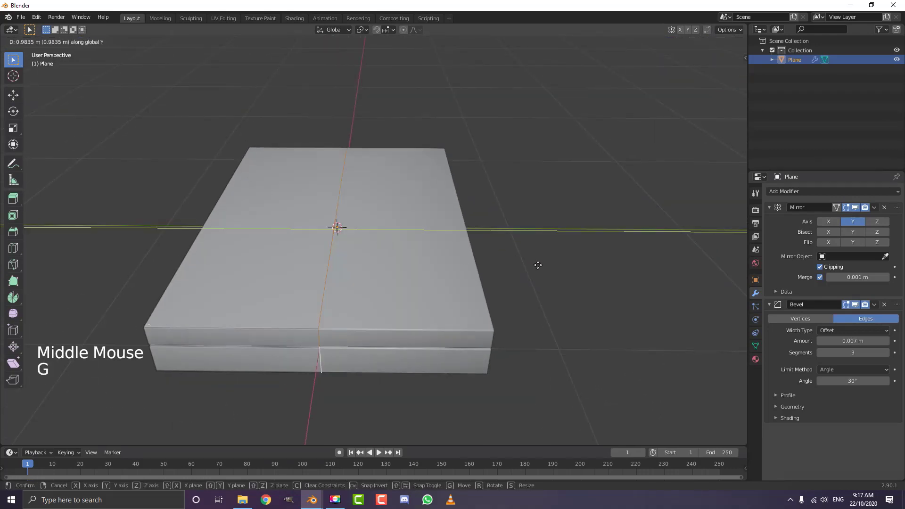
pyautogui.click(538, 265)
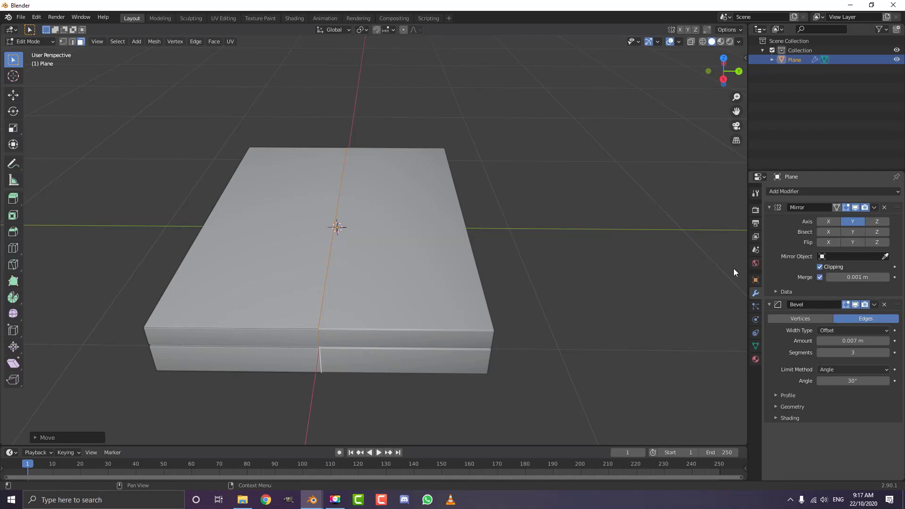
# In wireframe shading, select the upper and lower inner faces on the mirror plane and delete them as Faces
pyautogui.moveTo(414, 245); pyautogui.dragTo(394, 239, button='middle')
pyautogui.press('z')
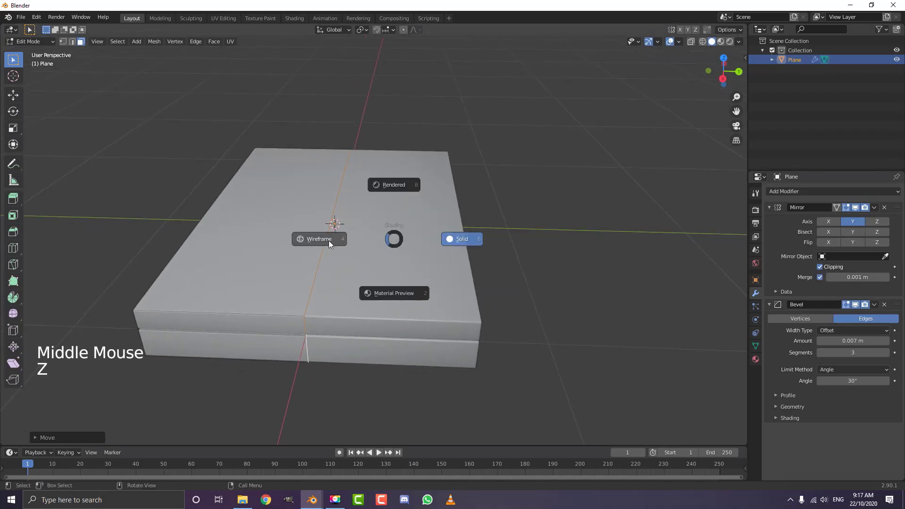
pyautogui.click(313, 241)
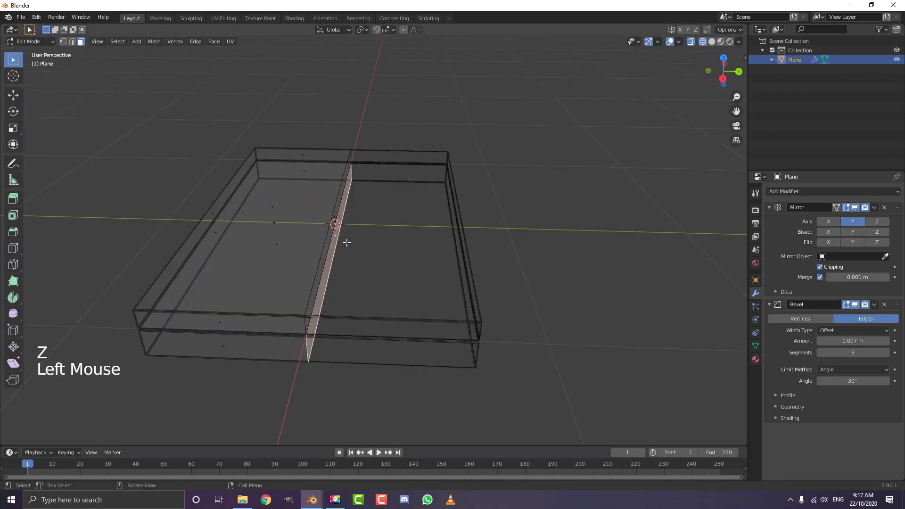
pyautogui.moveTo(345, 244); pyautogui.dragTo(330, 216, button='middle')
pyautogui.keyDown('shift'); pyautogui.click(333, 222); pyautogui.keyUp('shift')
pyautogui.scroll(1, 329, 216)
pyautogui.press('x')
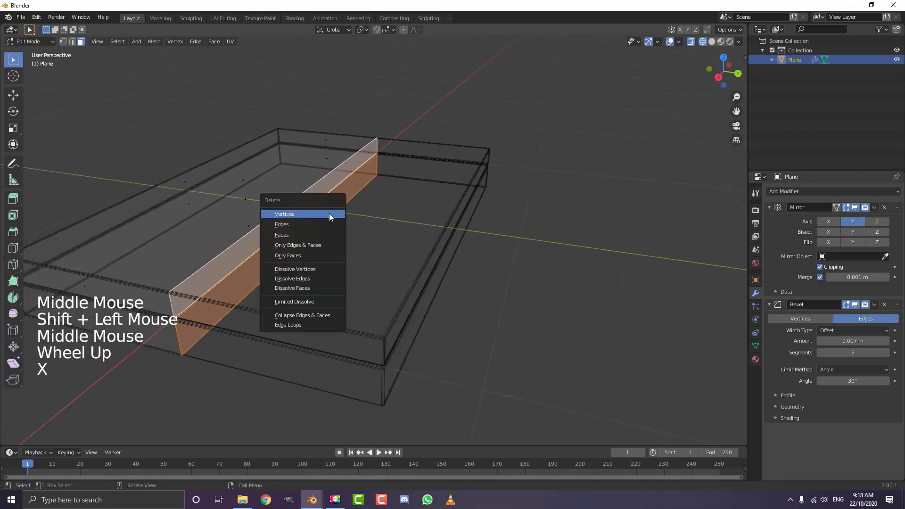
pyautogui.click(296, 234)
# Return the viewport to solid shading
pyautogui.scroll(-2, 298, 231)
pyautogui.moveTo(299, 232); pyautogui.dragTo(355, 229, button='middle')
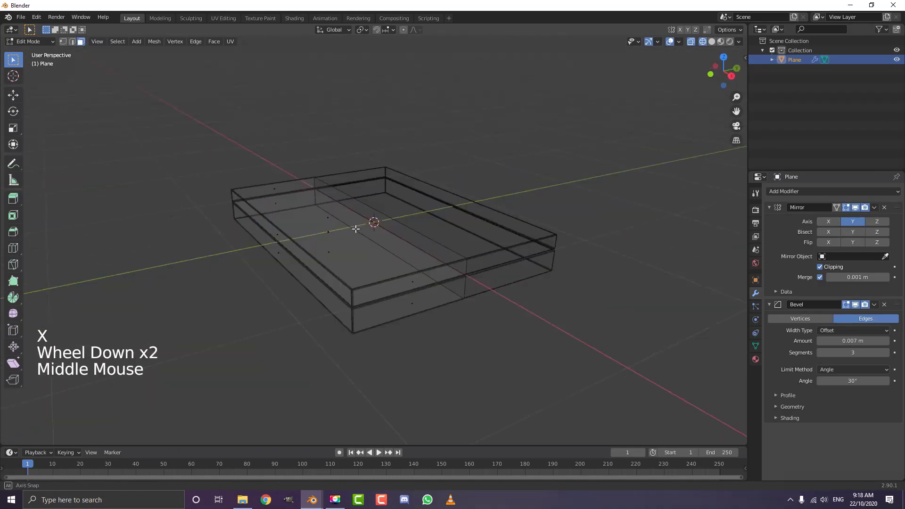
pyautogui.press('z')
pyautogui.moveTo(423, 232); pyautogui.dragTo(408, 254, button='middle')
# Select the whole mesh and try moving it freely to test the mirroring, cancelling the move
pyautogui.press('a')
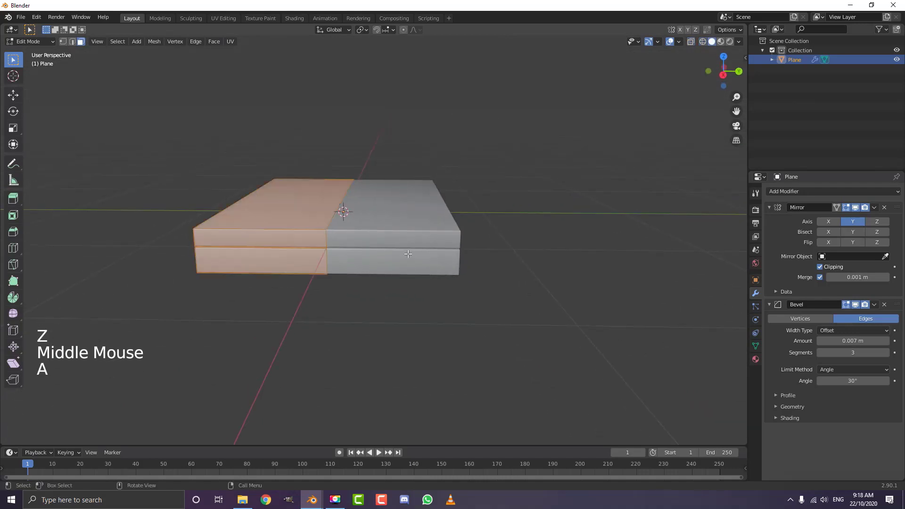
pyautogui.press('g')
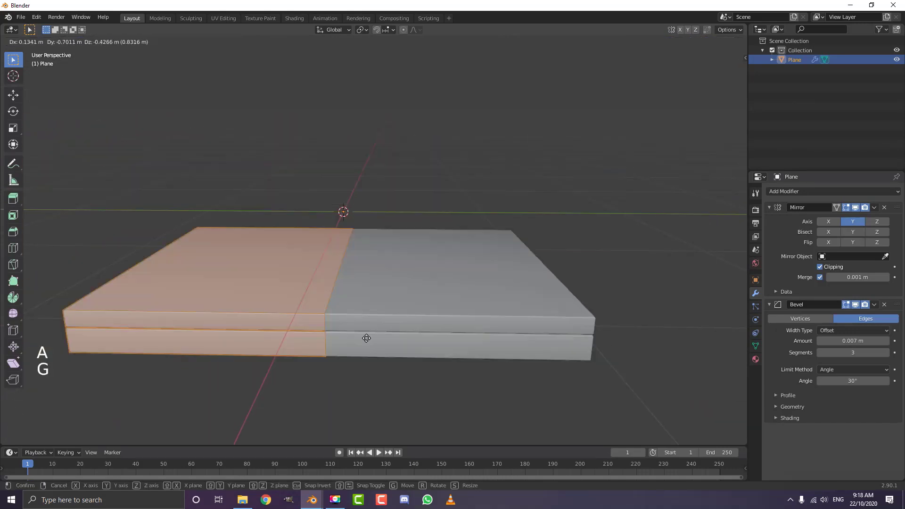
pyautogui.rightClick(342, 252)
pyautogui.scroll(-1, 342, 252)
pyautogui.moveTo(342, 252); pyautogui.dragTo(336, 134, button='middle')
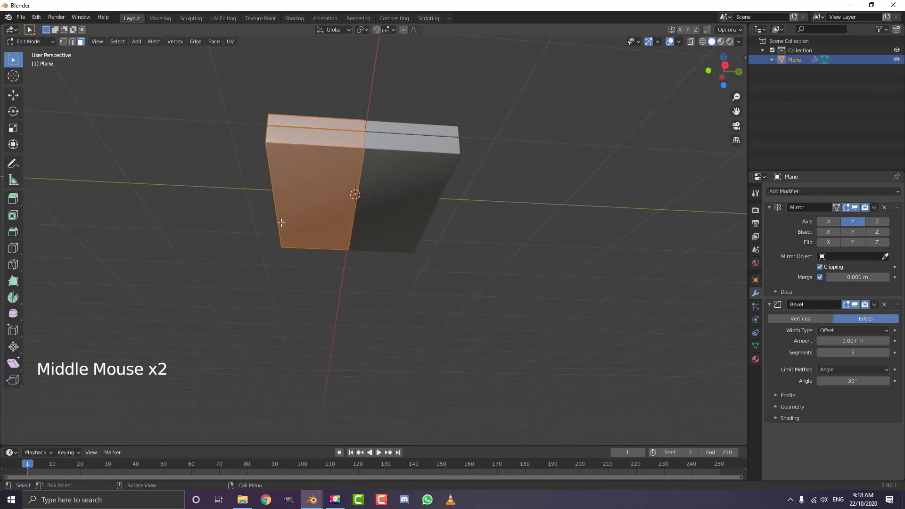
# Add a centred lengthwise edge loop around the mirrored half of the lower slab, leaving it unslid
pyautogui.click(72, 42)
pyautogui.hotkey('alt', 'a')
pyautogui.moveTo(341, 181); pyautogui.dragTo(340, 156, button='middle')
pyautogui.moveTo(325, 122); pyautogui.dragTo(325, 119, button='middle')
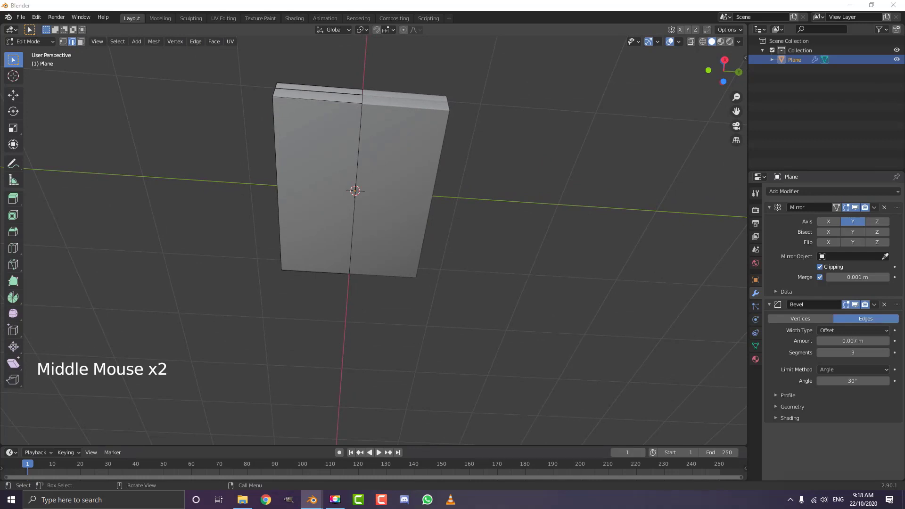
pyautogui.moveTo(314, 109); pyautogui.dragTo(292, 130, button='middle')
pyautogui.scroll(1, 292, 130)
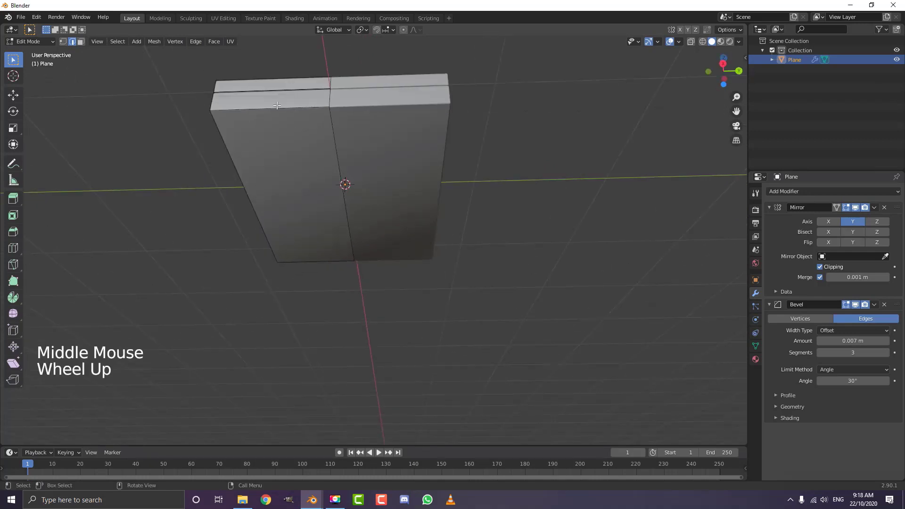
pyautogui.hotkey('ctrl', 'r')
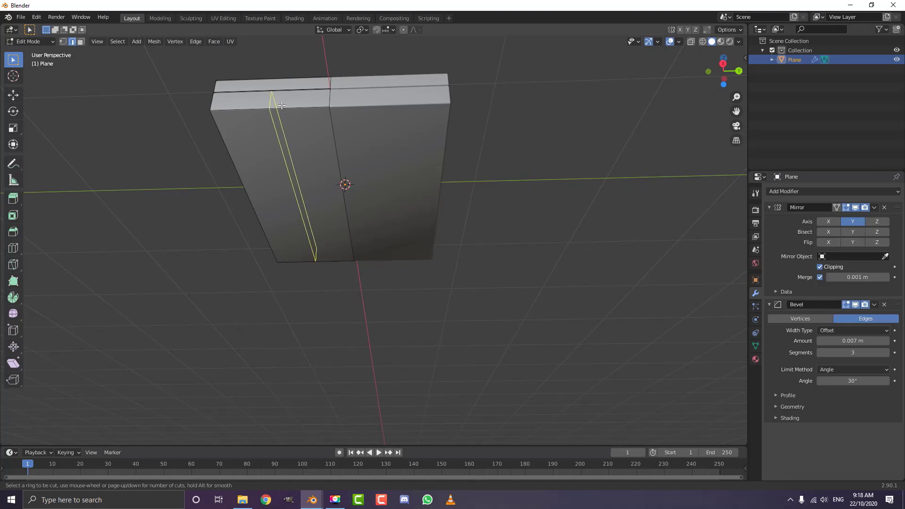
pyautogui.click(280, 106)
pyautogui.rightClick(280, 106)
# Bevel the new edge loop into a wide flat strip along the lower slab's underside
pyautogui.moveTo(381, 250); pyautogui.dragTo(379, 248, button='middle')
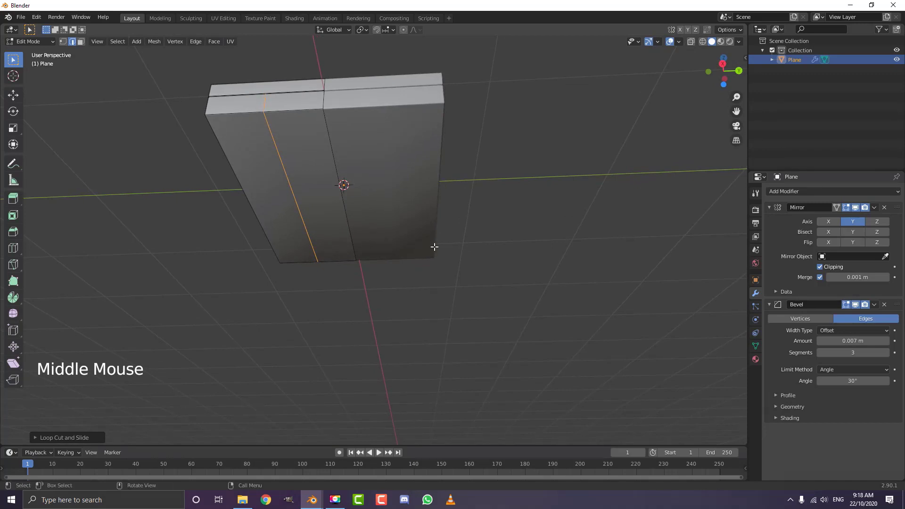
pyautogui.hotkey('ctrl', 'b')
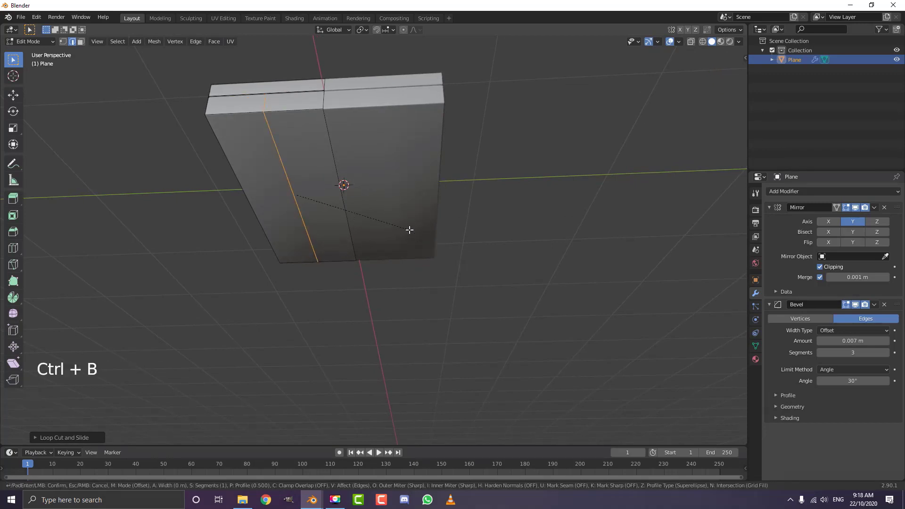
pyautogui.click(446, 270)
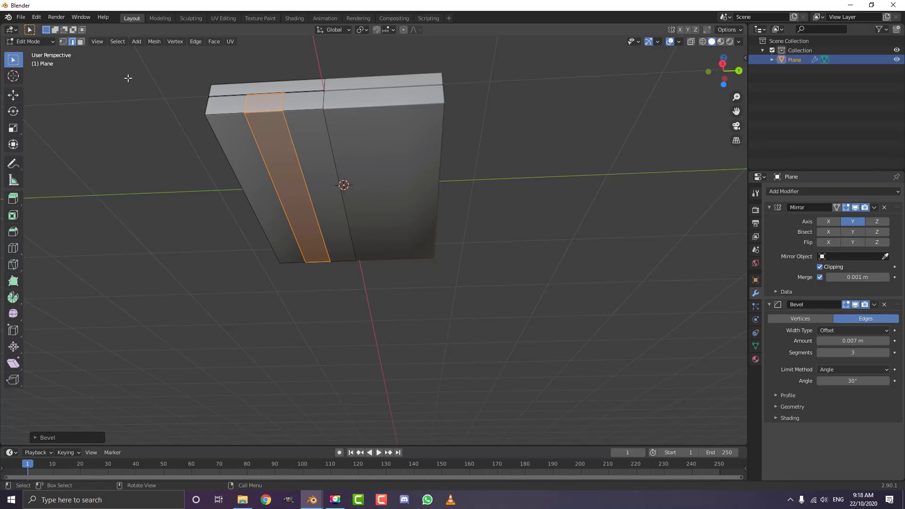
# Select the strip face on the slab's underside and extrude it downward into a tall wall, then clear the selection
pyautogui.click(81, 41)
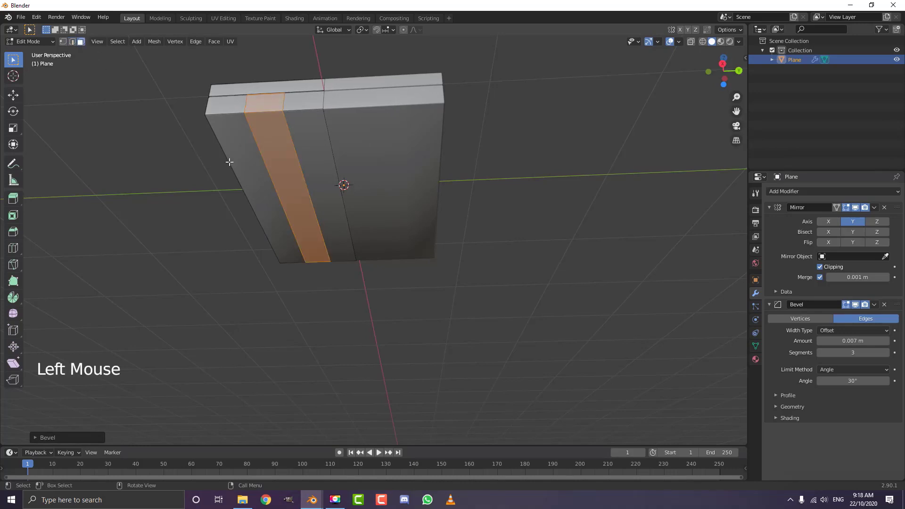
pyautogui.doubleClick(287, 171)
pyautogui.moveTo(287, 171); pyautogui.dragTo(300, 168, button='middle')
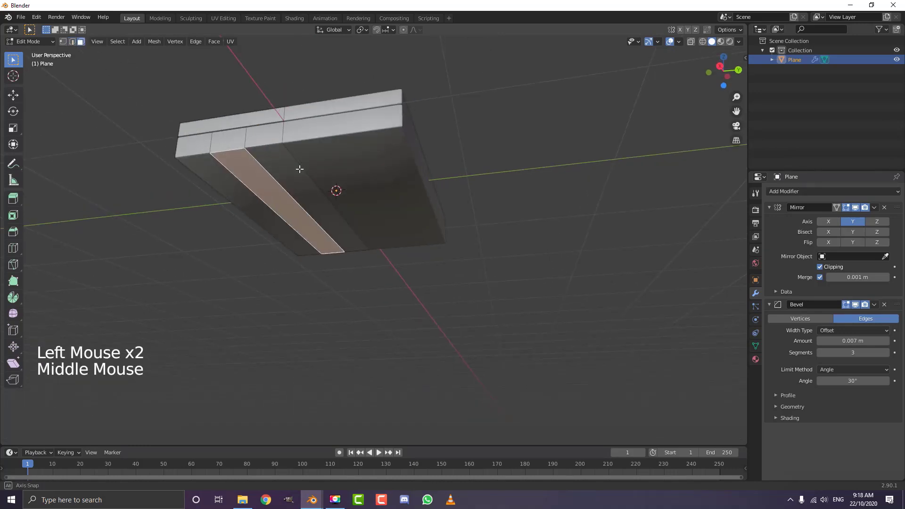
pyautogui.press('e')
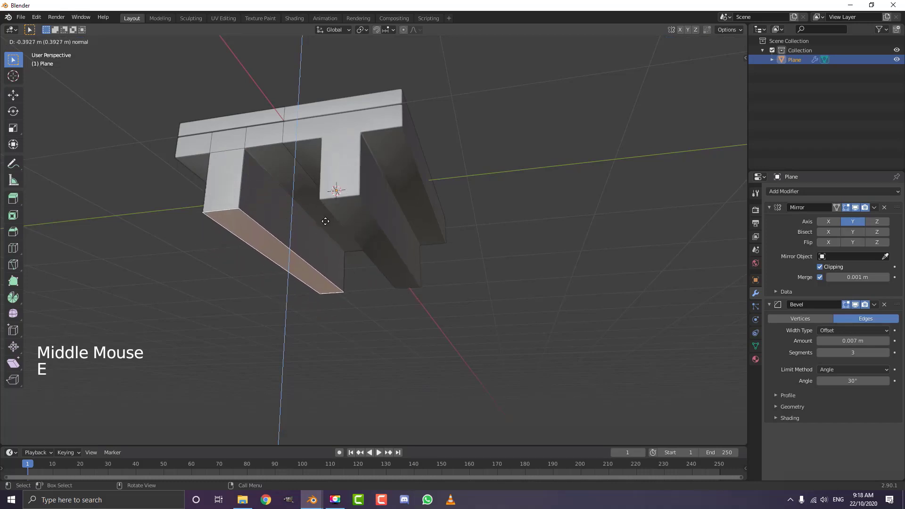
pyautogui.click(328, 250)
pyautogui.moveTo(328, 250); pyautogui.dragTo(260, 247, button='middle')
pyautogui.hotkey('alt', 'a')
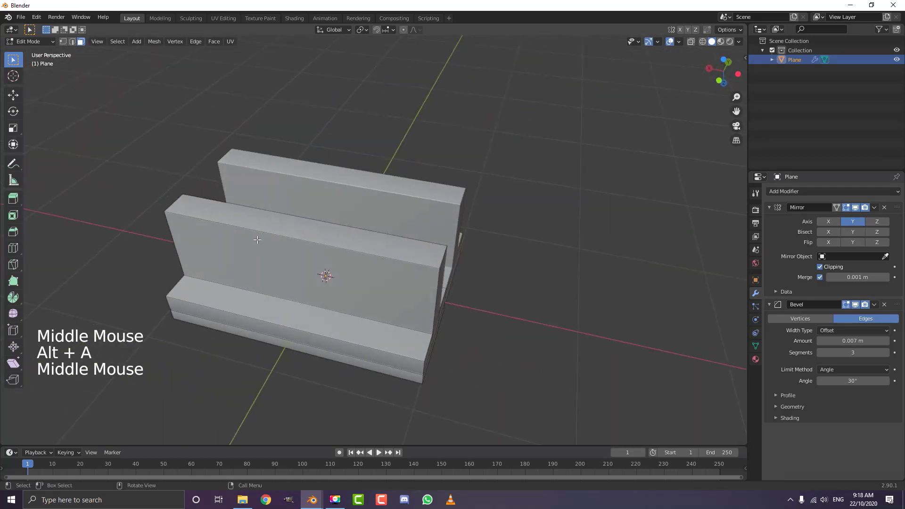
# Add an edge loop across the wall and slab and slide it about halfway towards the +X end
pyautogui.hotkey('ctrl', 'r')
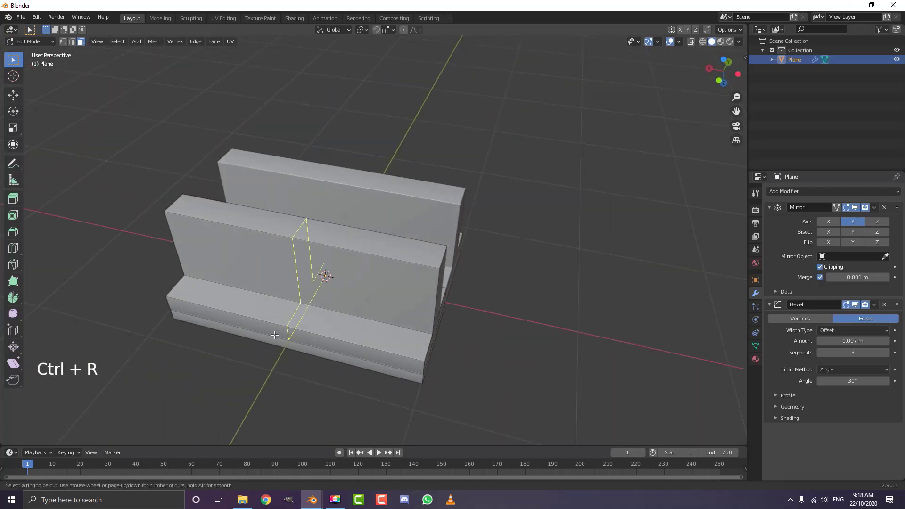
pyautogui.click(301, 237)
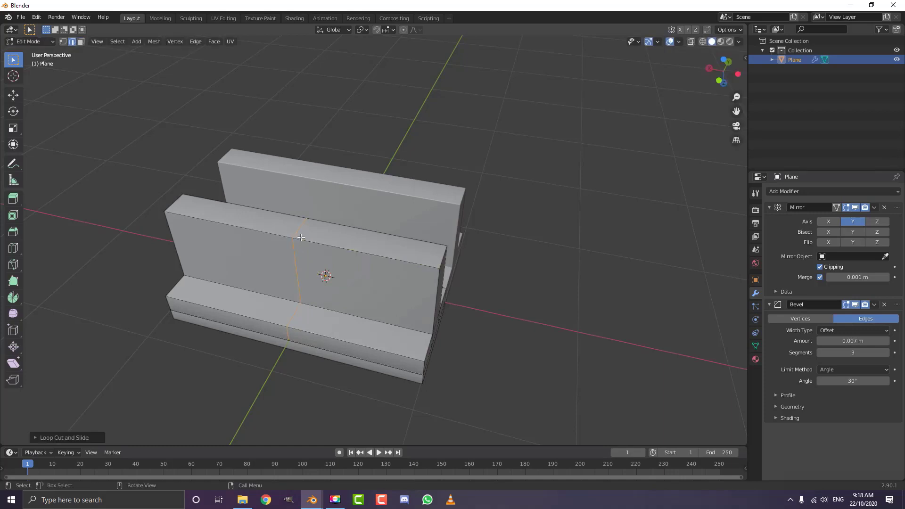
pyautogui.moveTo(301, 237); pyautogui.dragTo(277, 267, button='middle')
pyautogui.moveTo(282, 140); pyautogui.dragTo(326, 160, button='middle')
pyautogui.press('g')
pyautogui.press('g')
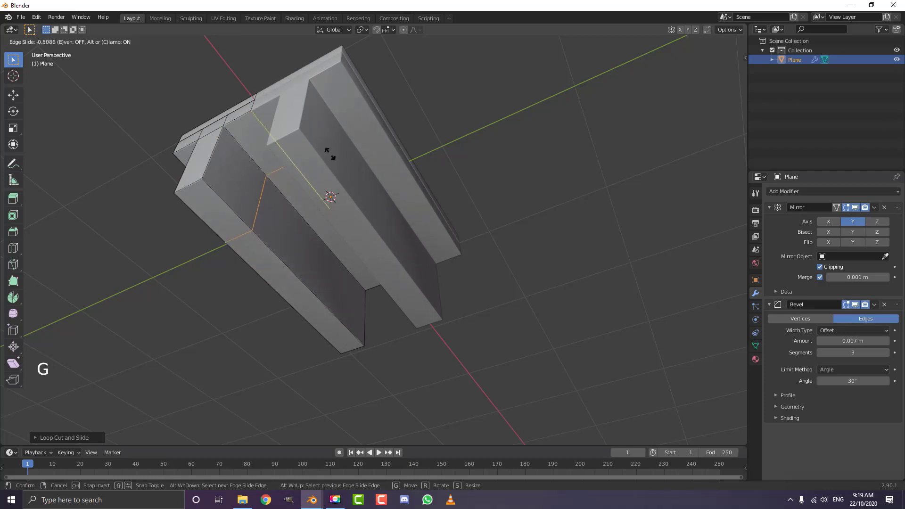
pyautogui.click(328, 152)
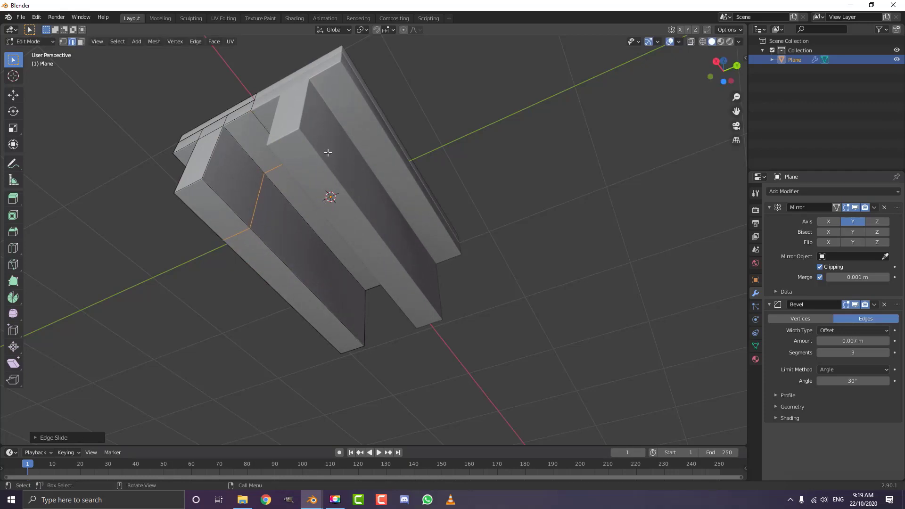
# Select the wall's bottom edge at the new cut and lower it along Z so the wall's underside slopes to both ends
pyautogui.click(245, 231)
pyautogui.scroll(2, 290, 194)
pyautogui.moveTo(289, 193); pyautogui.dragTo(266, 188, button='middle')
pyautogui.click(212, 251)
pyautogui.press('g')
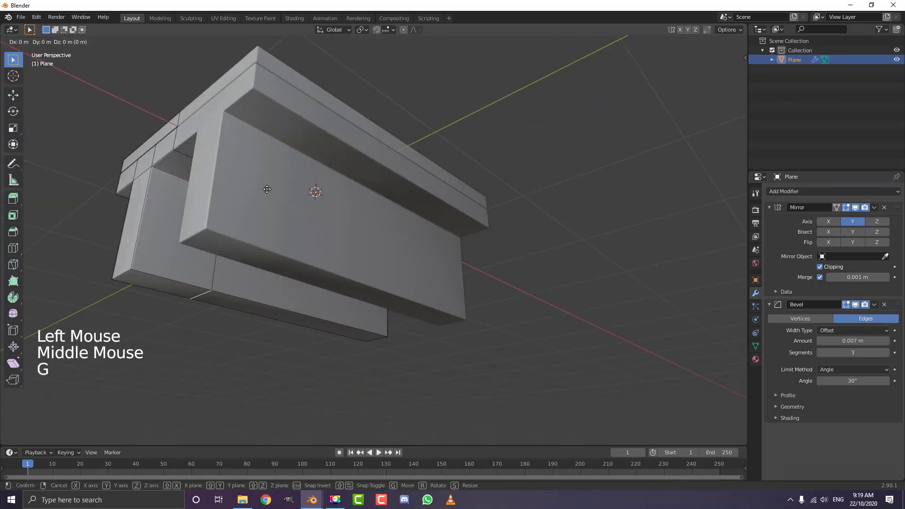
pyautogui.press('z')
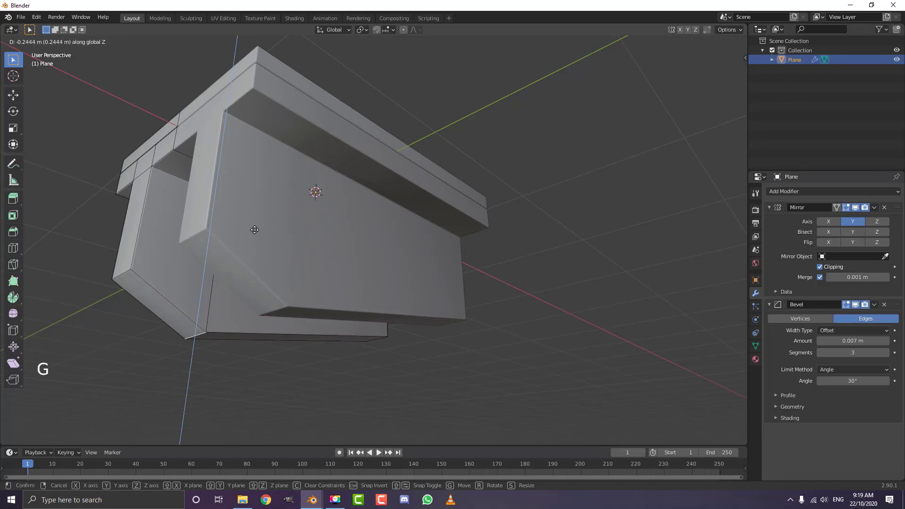
pyautogui.click(244, 256)
# Add another edge loop across the wall's long section and slide it by a factor of about 0.47 towards the -X end
pyautogui.moveTo(245, 256); pyautogui.dragTo(401, 232, button='middle')
pyautogui.hotkey('ctrl', 'r')
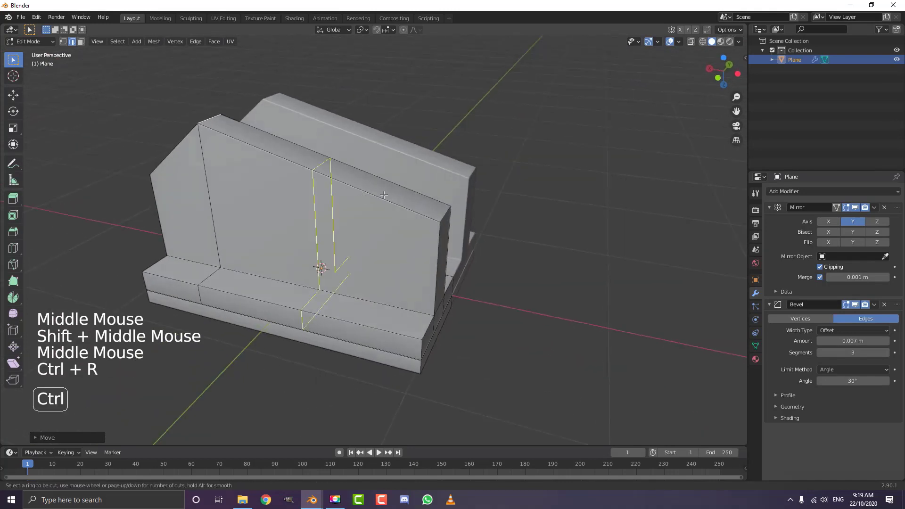
pyautogui.click(338, 187)
pyautogui.rightClick(339, 187)
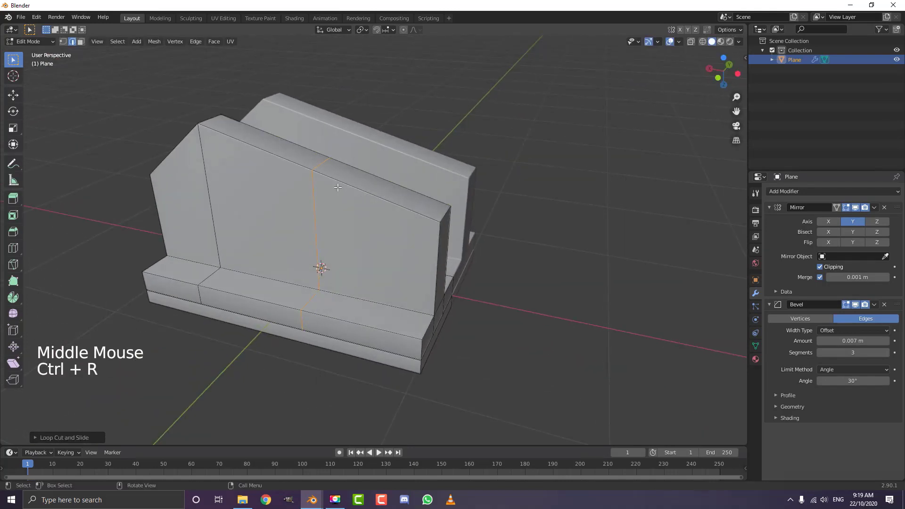
pyautogui.press('g')
pyautogui.press('g')
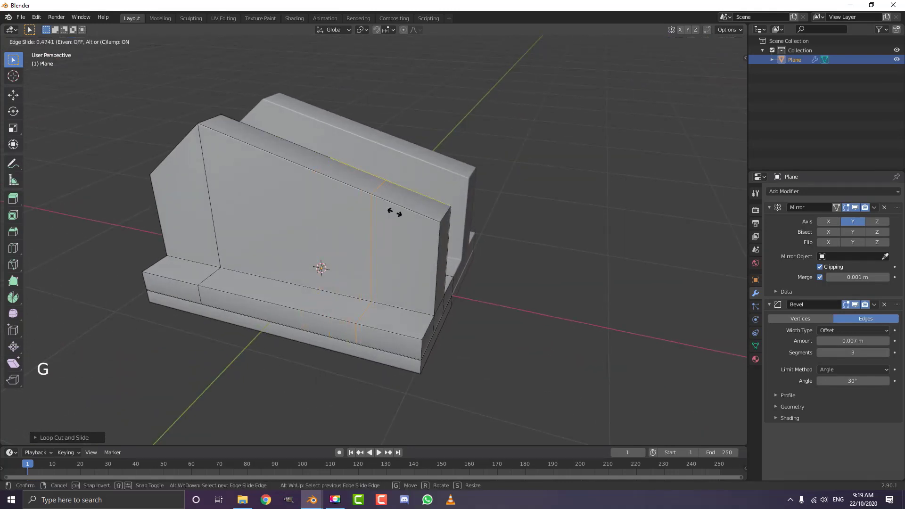
pyautogui.click(393, 213)
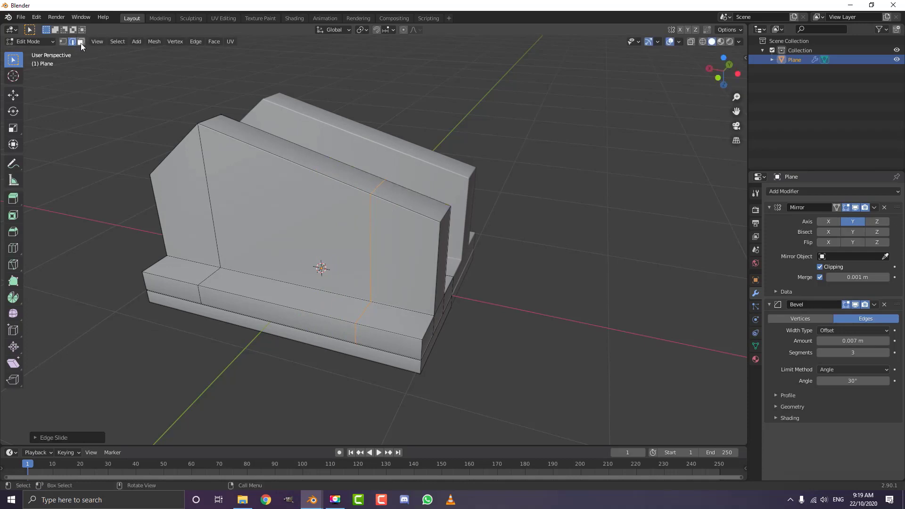
# Extrude the wall's underside face at the -X end outward into a slanted leg
pyautogui.click(81, 42)
pyautogui.doubleClick(403, 195)
pyautogui.moveTo(403, 195); pyautogui.dragTo(420, 205, button='middle')
pyautogui.press('e')
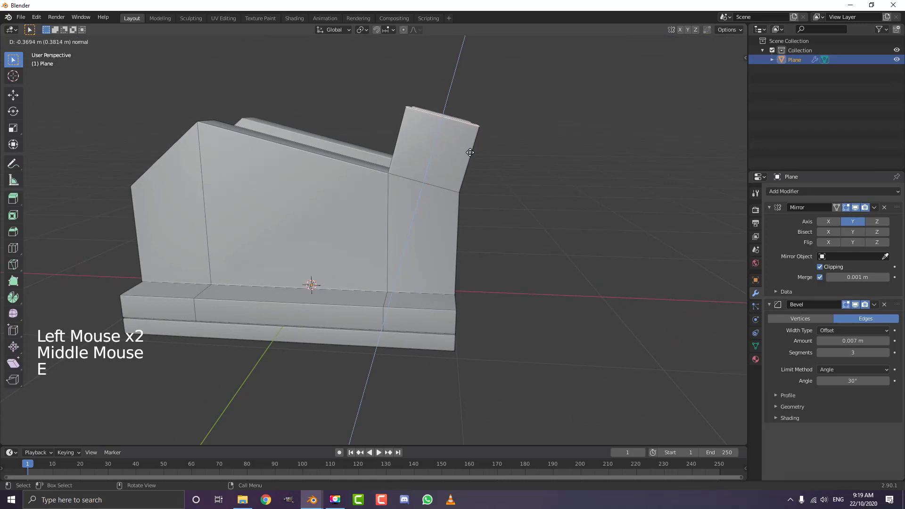
pyautogui.moveTo(477, 135); pyautogui.dragTo(404, 140, button='middle')
# Extrude a short end segment from the leg, then extrude its inner side face to the mirror plane to bridge both legs
pyautogui.press('e')
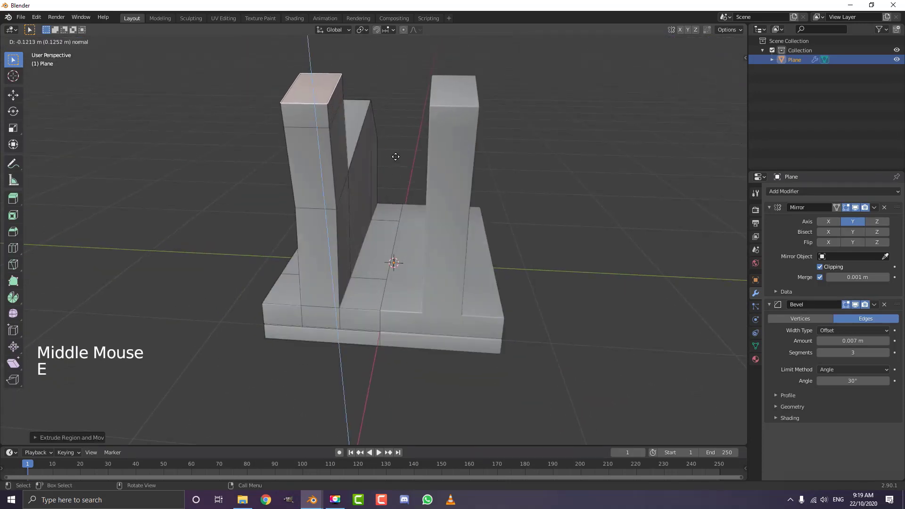
pyautogui.click(390, 138)
pyautogui.click(339, 96)
pyautogui.moveTo(339, 96); pyautogui.dragTo(330, 119, button='middle')
pyautogui.press('e')
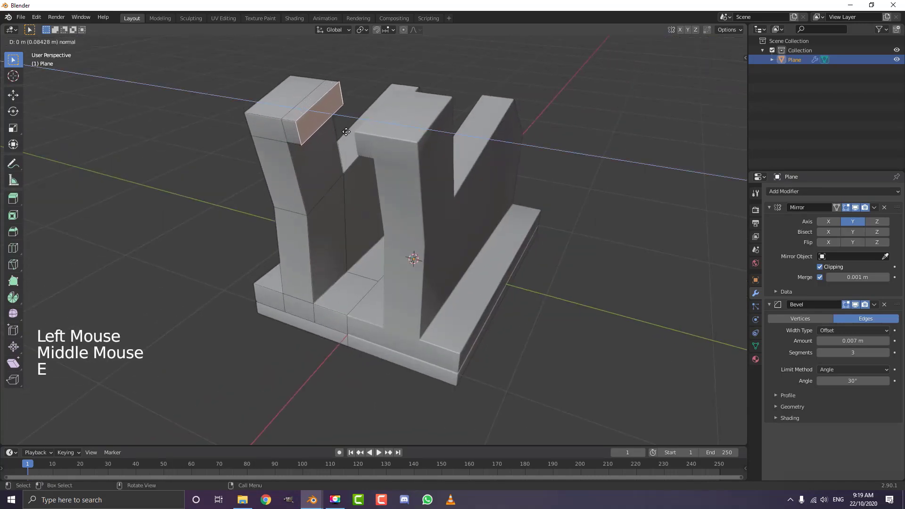
pyautogui.click(586, 176)
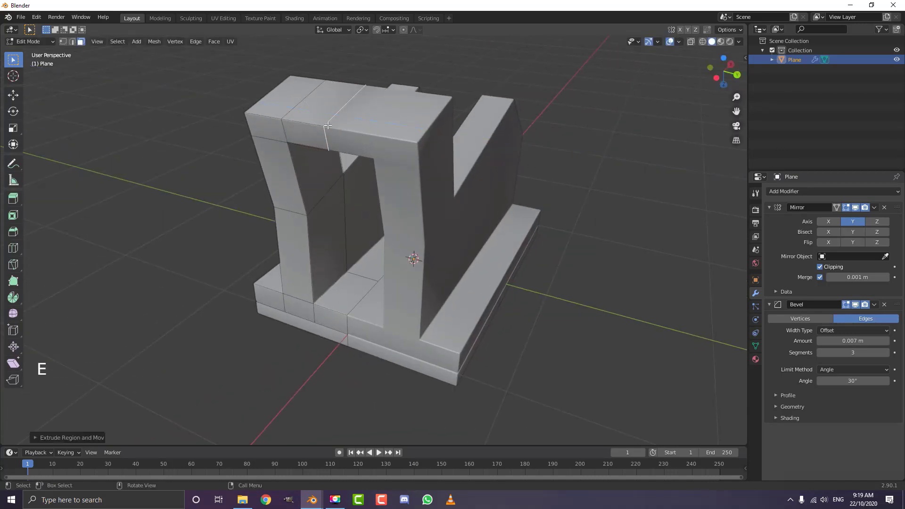
pyautogui.scroll(2, 327, 125)
pyautogui.scroll(-1, 328, 125)
pyautogui.press('x')
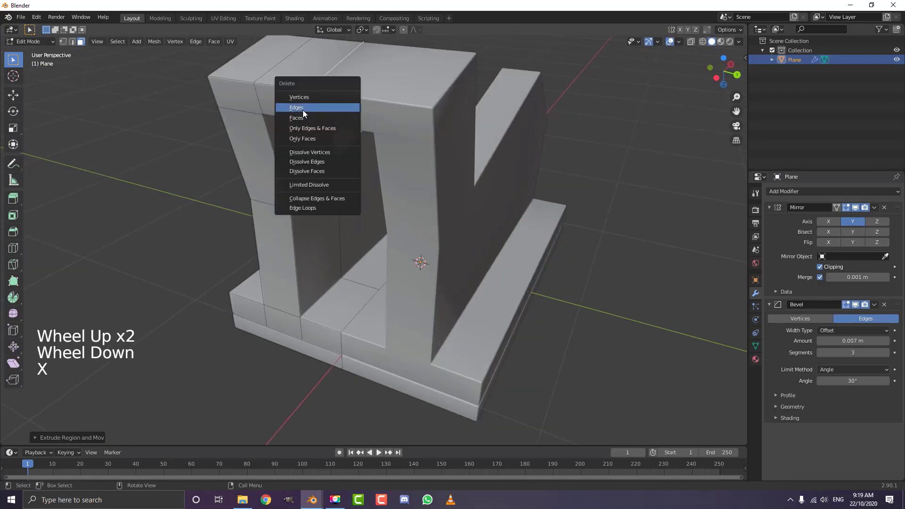
pyautogui.scroll(-3, 330, 118)
# Examine the overall shape in the front orthographic view and from an angle in perspective
pyautogui.moveTo(358, 117); pyautogui.dragTo(420, 273, button='middle')
pyautogui.press('KP_1')
pyautogui.scroll(-4, 427, 306)
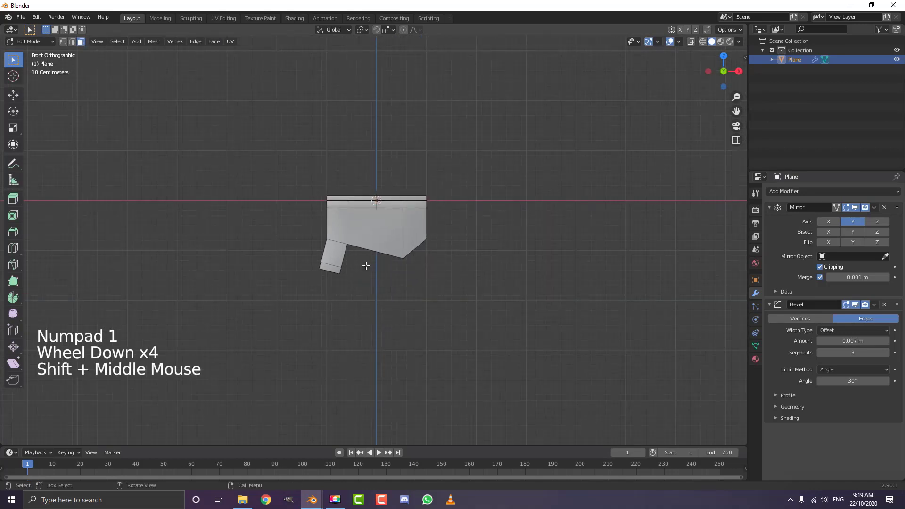
pyautogui.scroll(2, 380, 237)
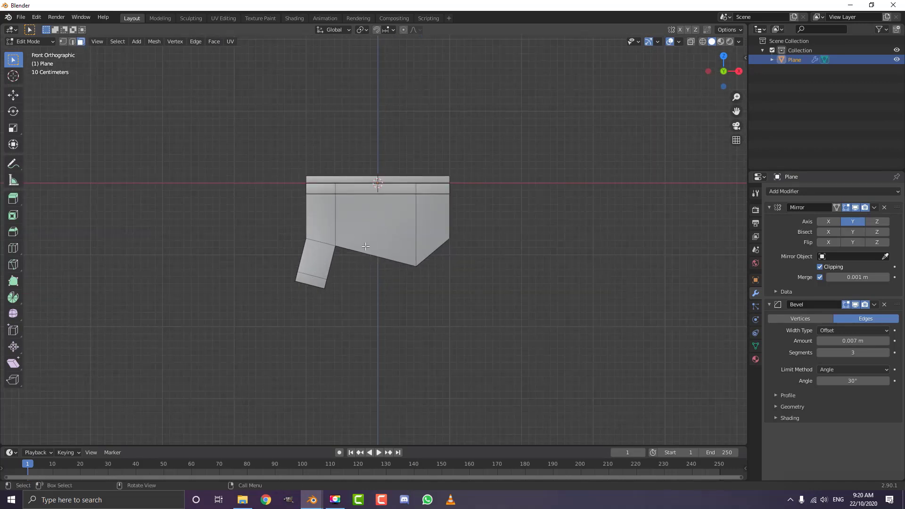
pyautogui.moveTo(417, 262); pyautogui.dragTo(400, 288, button='middle')
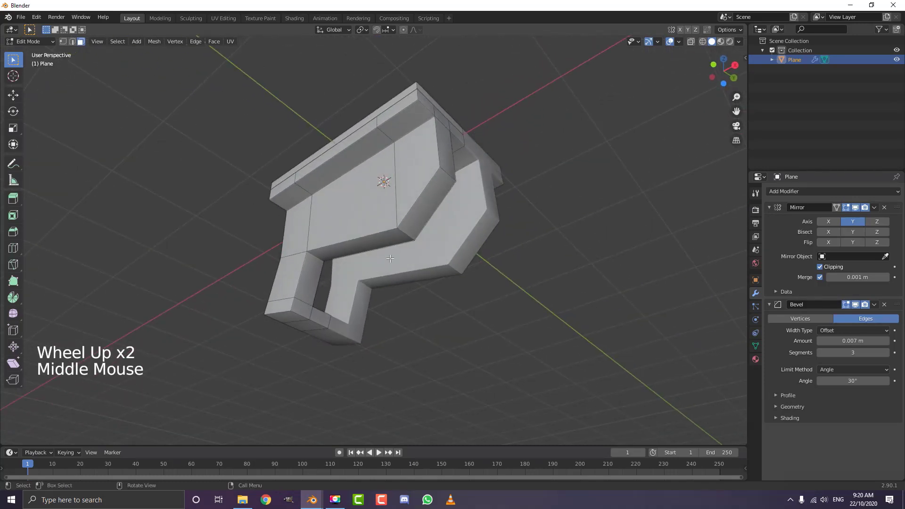
pyautogui.scroll(-2, 390, 258)
pyautogui.scroll(-1, 356, 249)
pyautogui.moveTo(356, 249); pyautogui.dragTo(332, 192, button='middle')
# Switch to Object Mode, select the object and duplicate it in place
pyautogui.press('Tab')
pyautogui.hotkey('alt', 'a')
pyautogui.click(371, 223)
pyautogui.scroll(-1, 370, 231)
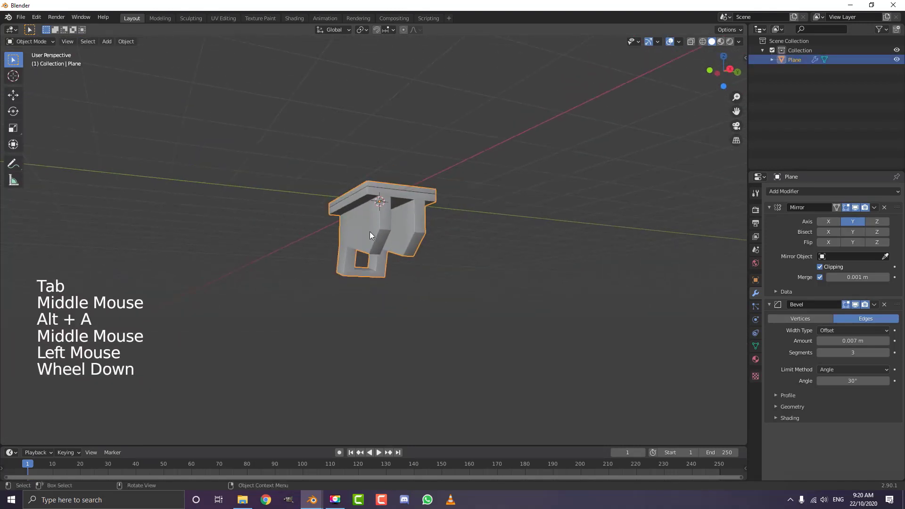
pyautogui.press('g')
pyautogui.hotkey('shift', 'd')
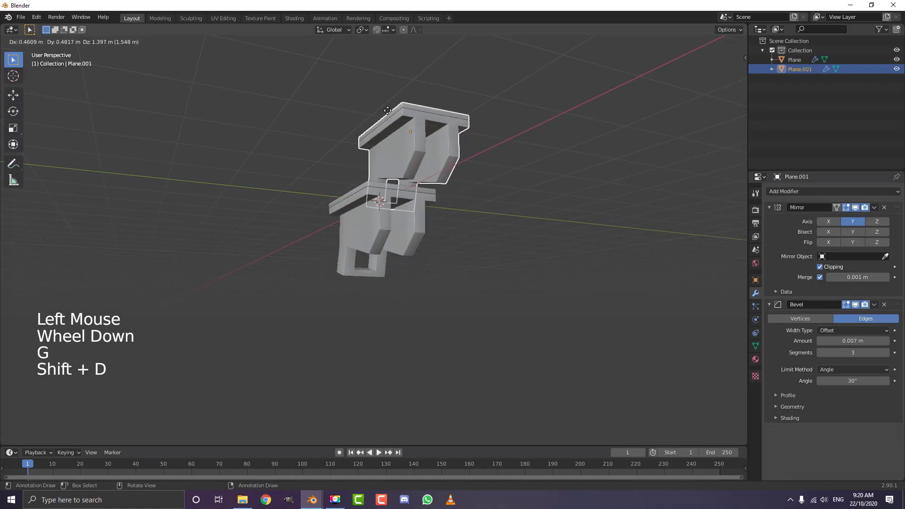
pyautogui.rightClick(383, 115)
pyautogui.hotkey('shift', 'd')
# Move the duplicate down along Z so its slabs sit partway down the original's walls
pyautogui.press('g')
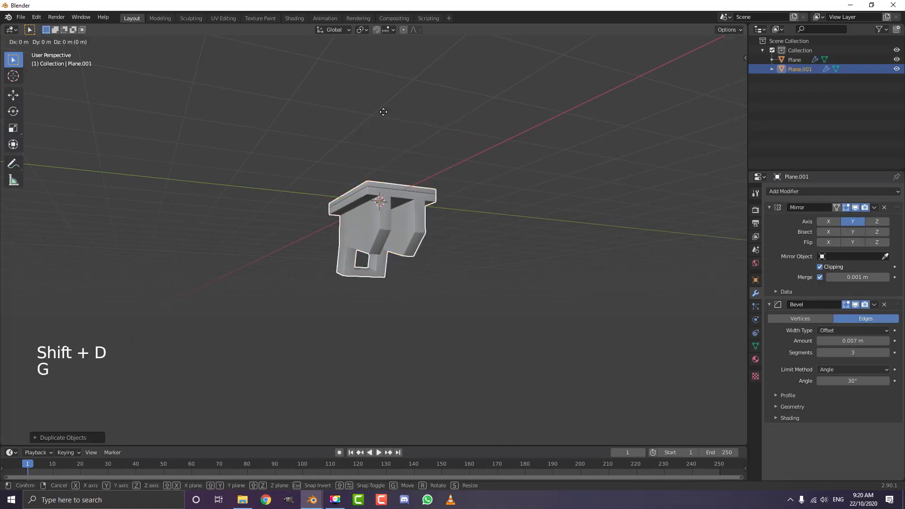
pyautogui.press('z')
pyautogui.click(384, 151)
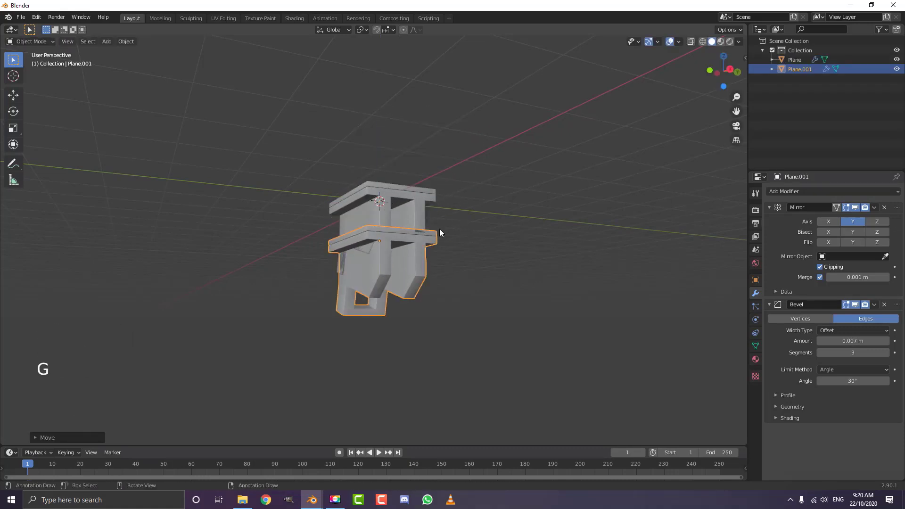
pyautogui.moveTo(439, 232); pyautogui.dragTo(436, 259, button='middle')
# Delete all of the duplicate's mesh except the slab's top face, then return to Object Mode
pyautogui.scroll(1, 414, 241)
pyautogui.press('Tab')
pyautogui.scroll(2, 391, 266)
pyautogui.click(368, 254)
pyautogui.hotkey('ctrl', 'i')
pyautogui.scroll(2, 370, 224)
pyautogui.scroll(2, 354, 209)
pyautogui.press('x')
pyautogui.click(327, 208)
pyautogui.press('a')
pyautogui.press('Tab')
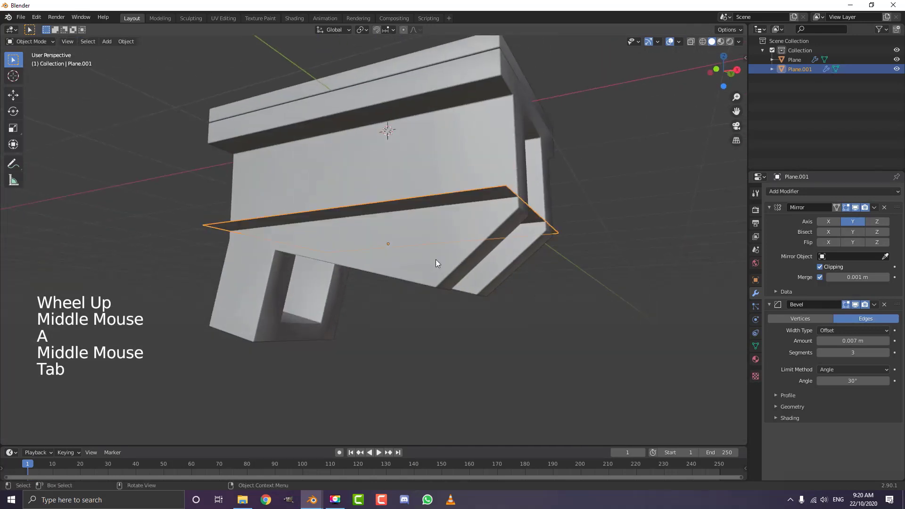
# Move the duplicate's remaining flat face in the front view to just below the original's lowest wall point, crossing the leg
pyautogui.press('KP_1')
pyautogui.press('g')
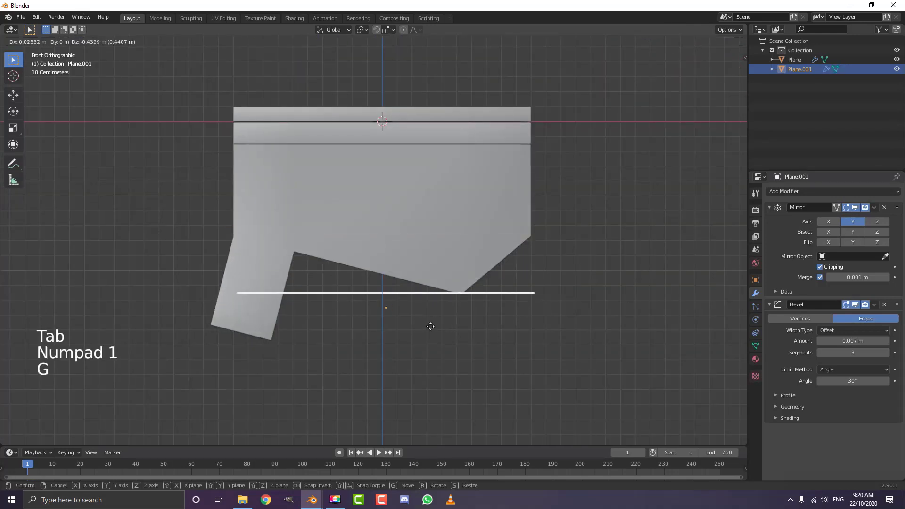
pyautogui.click(429, 332)
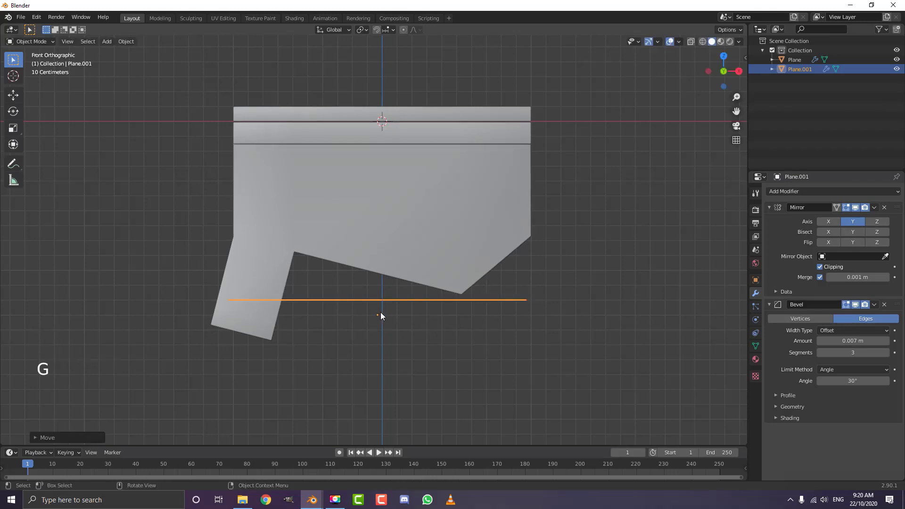
# Shift the duplicate's flat face in the front view so its ends line up with the original's walls, just below the lowest wall point
pyautogui.scroll(3, 381, 315)
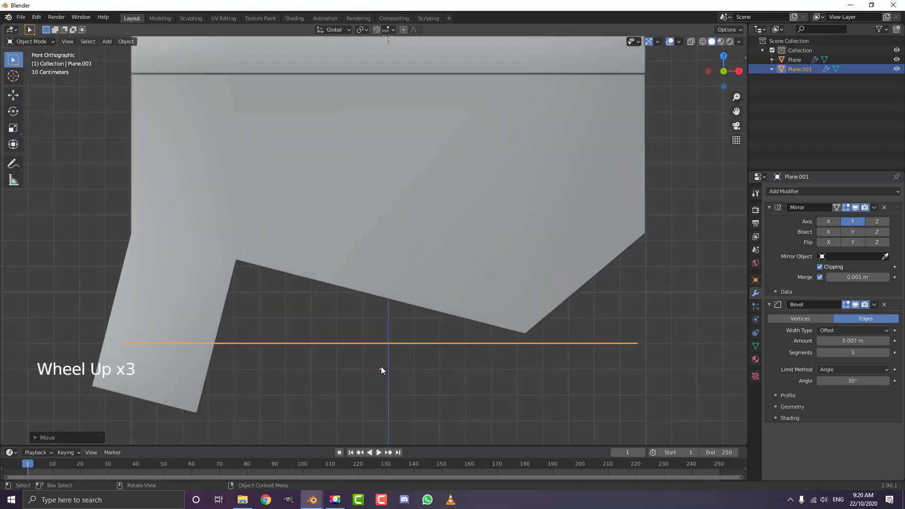
pyautogui.scroll(-3, 381, 366)
pyautogui.press('g')
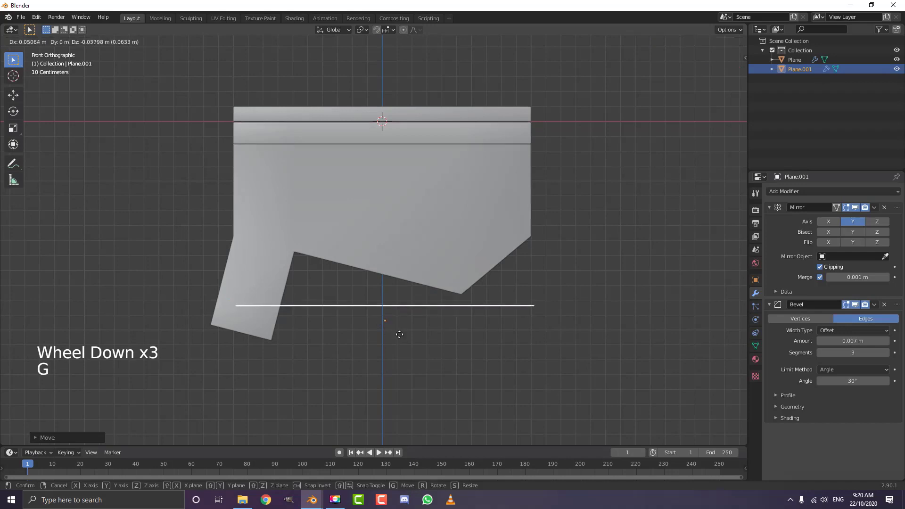
pyautogui.click(425, 310)
pyautogui.scroll(-3, 425, 310)
pyautogui.keyDown('shift'); pyautogui.moveTo(425, 310); pyautogui.dragTo(412, 272, button='middle'); pyautogui.keyUp('shift')
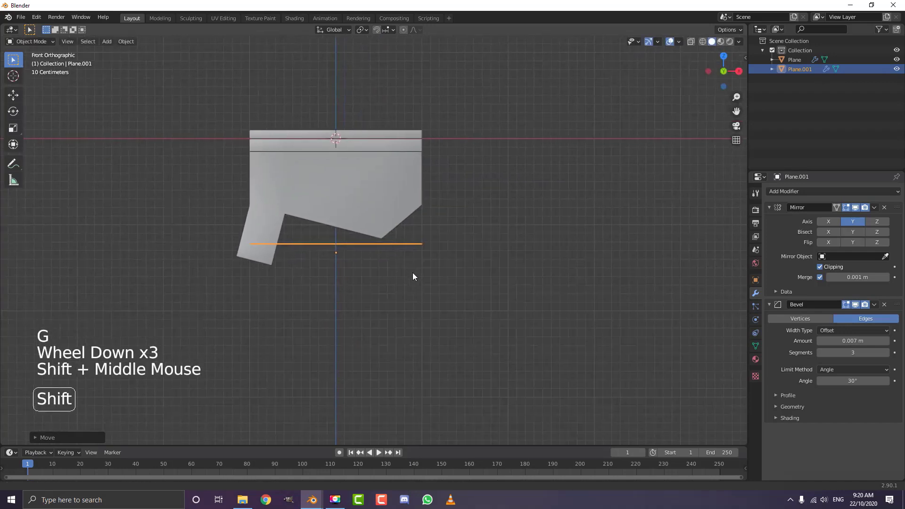
# In Edit Mode, scale the duplicate's flat face to about 0.55 so it fits under the wall clear of the leg
pyautogui.scroll(1, 439, 273)
pyautogui.press('Tab')
pyautogui.scroll(2, 489, 296)
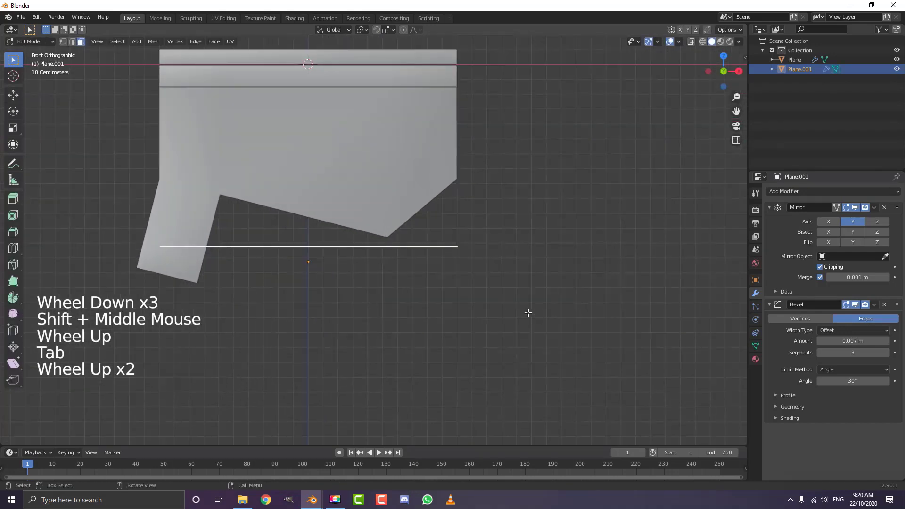
pyautogui.moveTo(504, 310); pyautogui.dragTo(484, 306, button='middle')
pyautogui.press('KP_1')
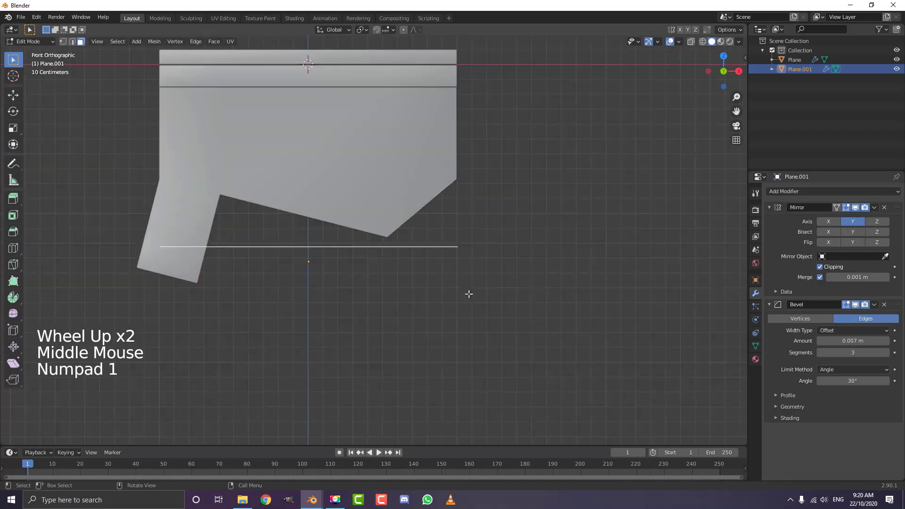
pyautogui.press('s')
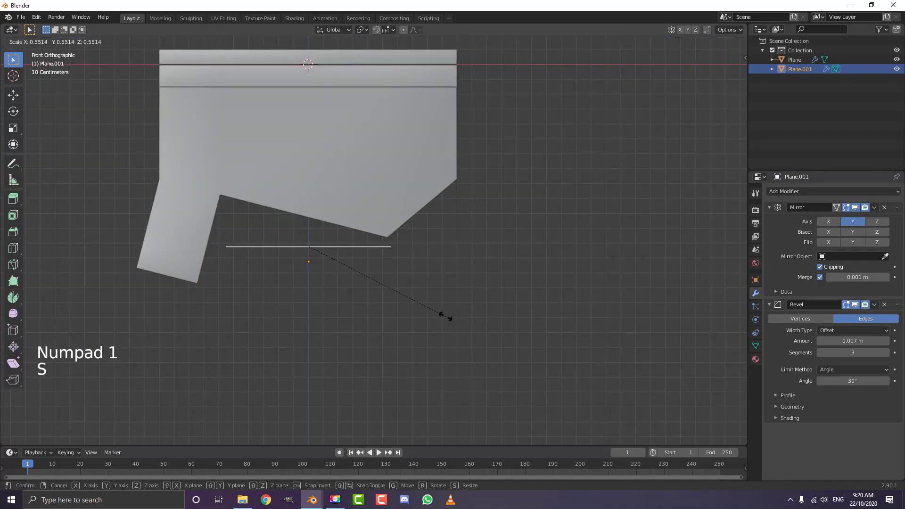
pyautogui.doubleClick(443, 315)
# Rotate the face about 14° in the front view so it runs parallel to the wall's sloped underside
pyautogui.press('r')
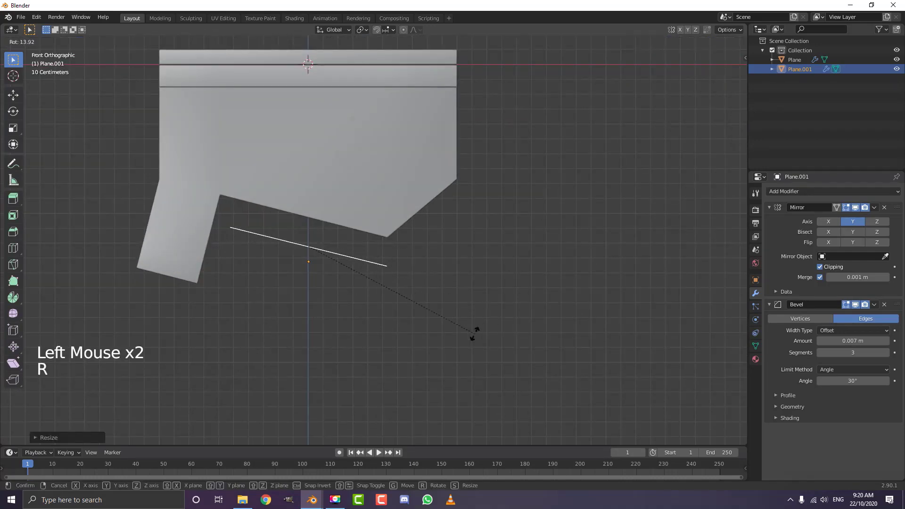
pyautogui.scroll(-4, 397, 297)
pyautogui.moveTo(398, 297); pyautogui.dragTo(303, 293, button='middle')
pyautogui.scroll(3, 445, 265)
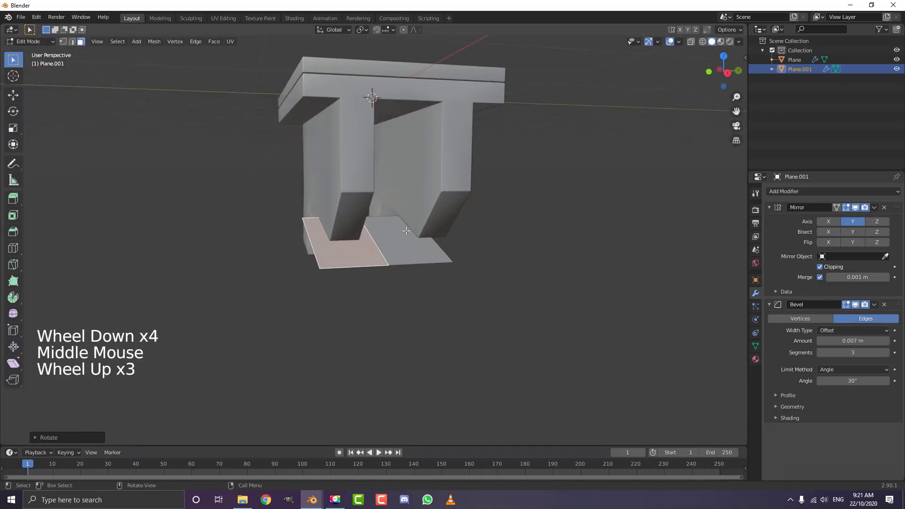
pyautogui.moveTo(365, 249); pyautogui.dragTo(437, 243, button='middle')
# Replace the duplicate's Bevel modifier with a Subdivision Surface modifier
pyautogui.press('Tab')
pyautogui.press('Tab')
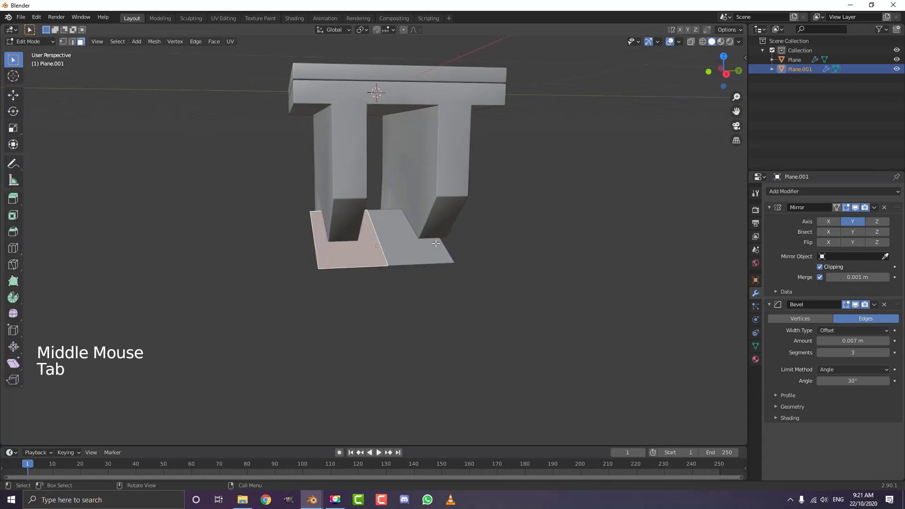
pyautogui.click(884, 305)
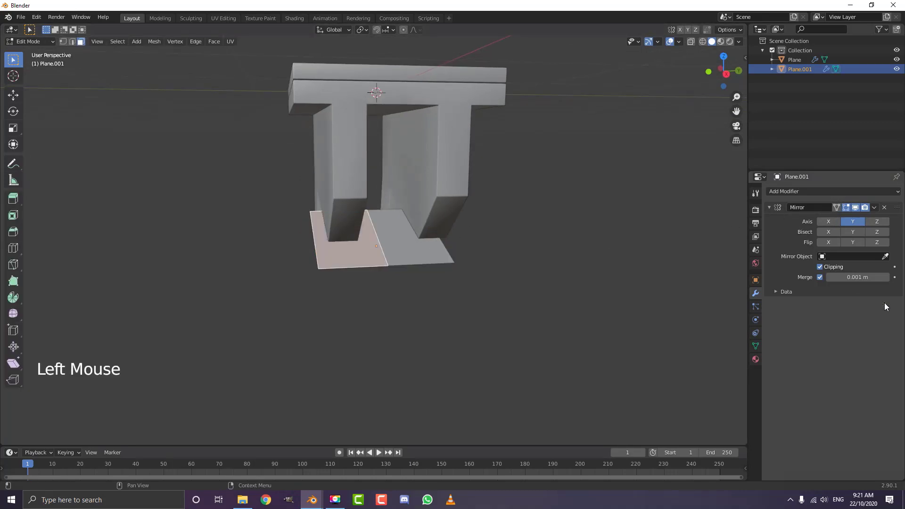
pyautogui.click(792, 190)
pyautogui.click(747, 348)
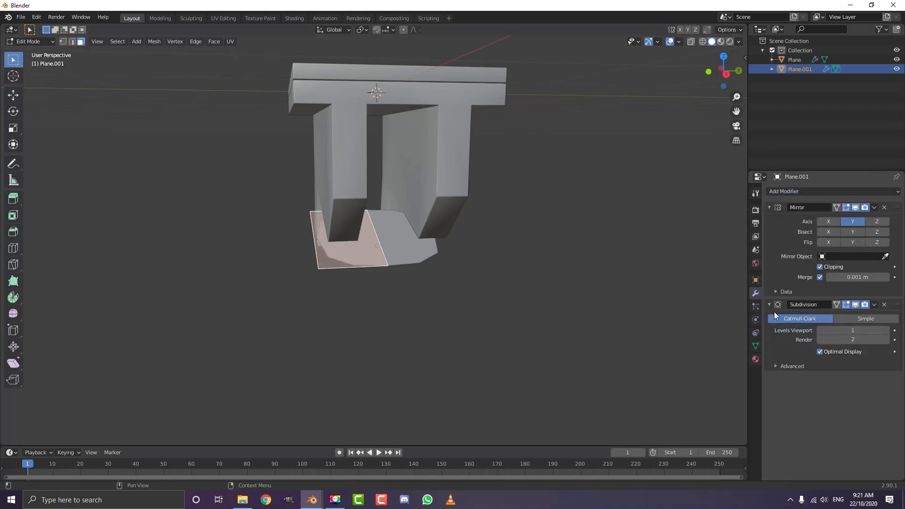
# Extrude the tilted face downward into a thick block
pyautogui.moveTo(306, 250)
pyautogui.mouseDown(button='middle')
pyautogui.moveTo(283, 250)
pyautogui.moveTo(317, 99)
pyautogui.moveTo(324, 246)
pyautogui.mouseUp(button='middle')
pyautogui.scroll(2, 317, 99)
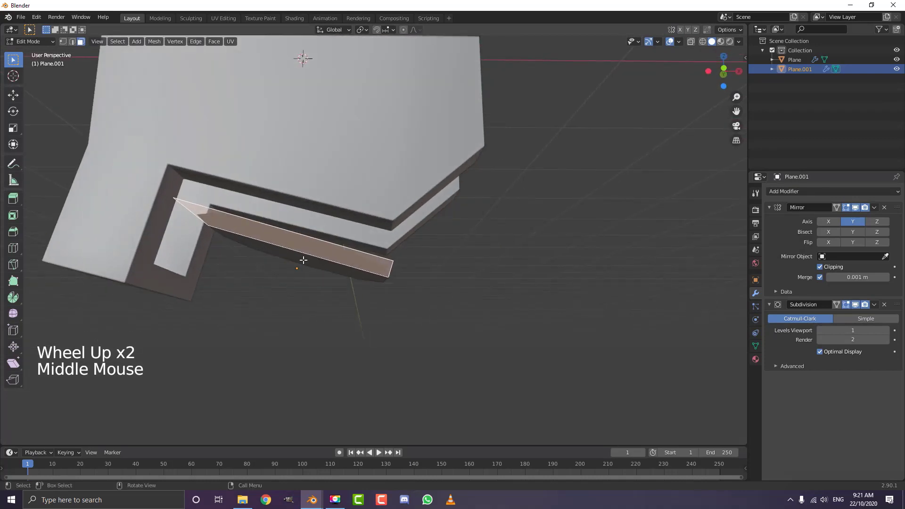
pyautogui.press('e')
pyautogui.click(370, 326)
# Select the whole block, adjust its tilt to follow the wall's sloped underside, and move it up closer beneath it in the front view
pyautogui.press('KP_1')
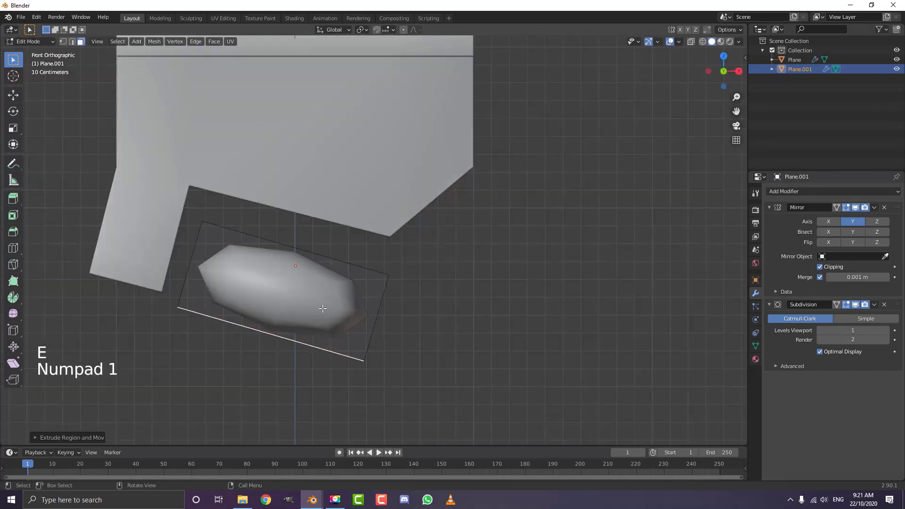
pyautogui.press('a')
pyautogui.press('r')
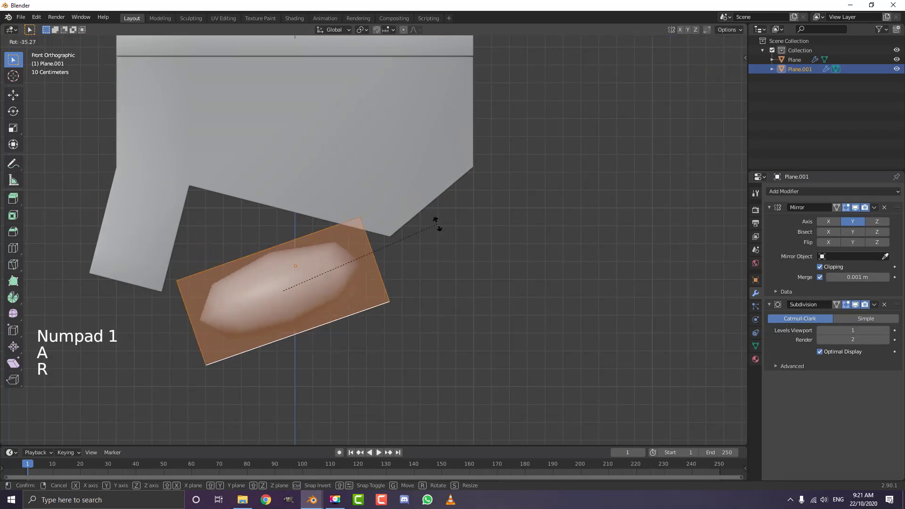
pyautogui.click(395, 312)
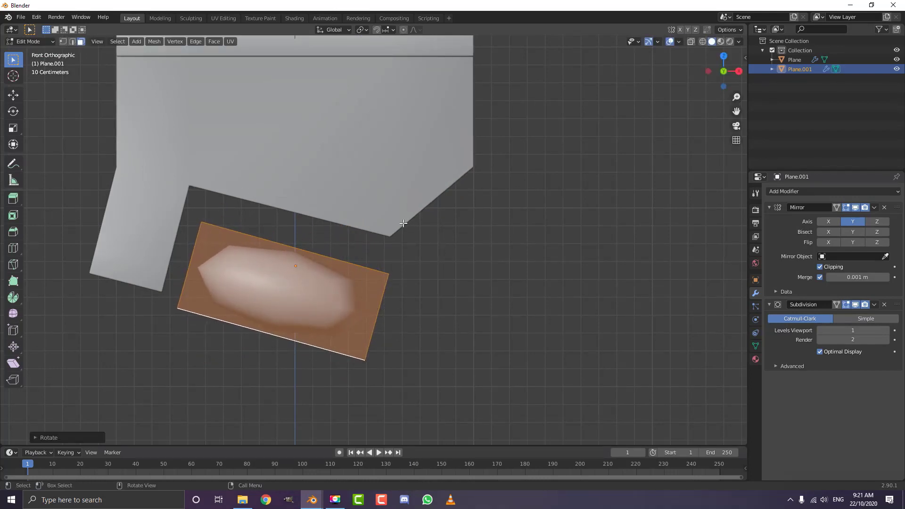
pyautogui.press('r')
pyautogui.press('g')
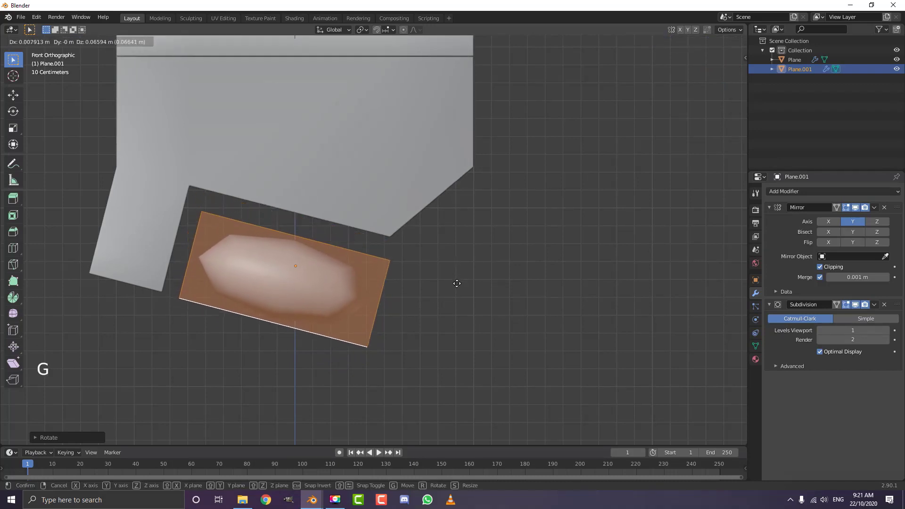
pyautogui.click(455, 281)
# Select the block's outer side face and extrude it about 2.3 m sideways into a long mirrored arm
pyautogui.scroll(-4, 380, 284)
pyautogui.moveTo(379, 285); pyautogui.dragTo(367, 239, button='middle')
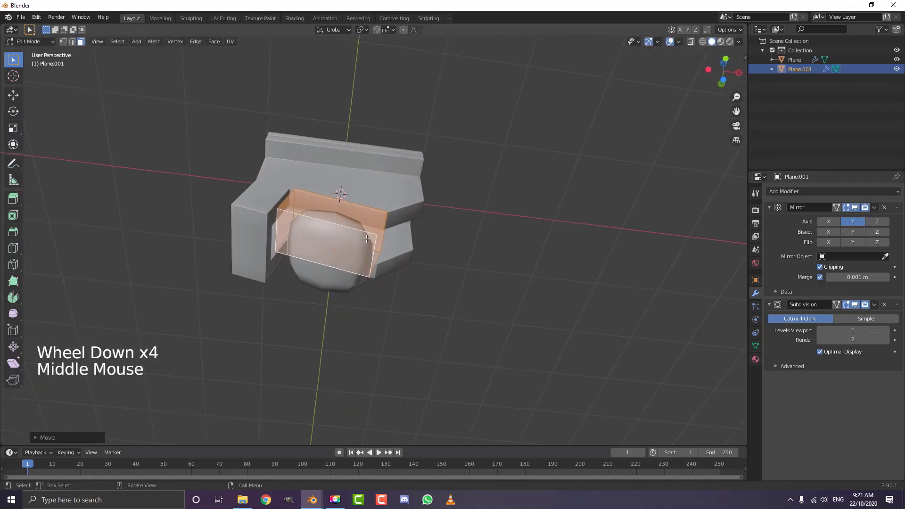
pyautogui.click(81, 42)
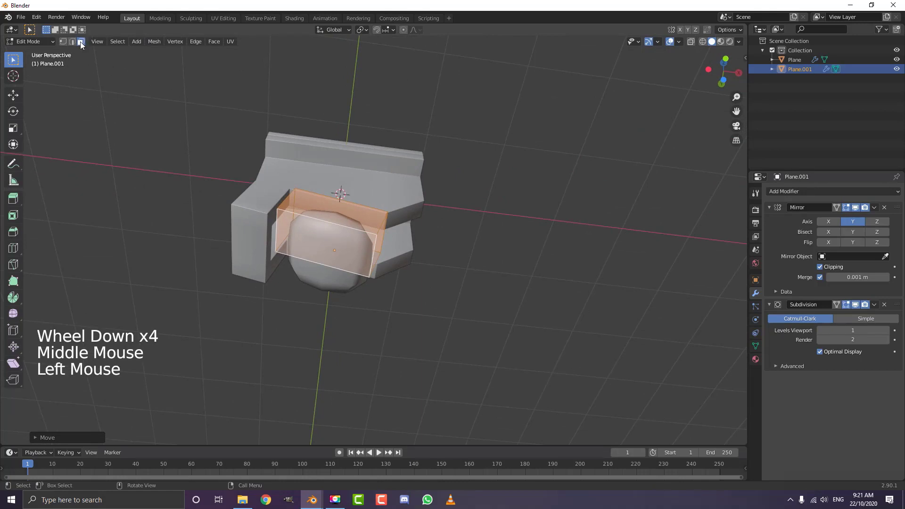
pyautogui.click(354, 212)
pyautogui.moveTo(361, 200); pyautogui.dragTo(264, 262, button='middle')
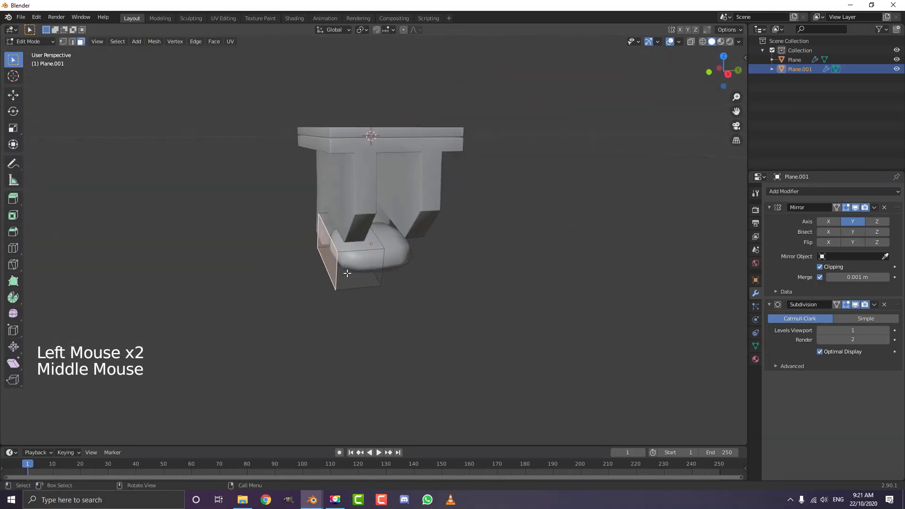
pyautogui.press('e')
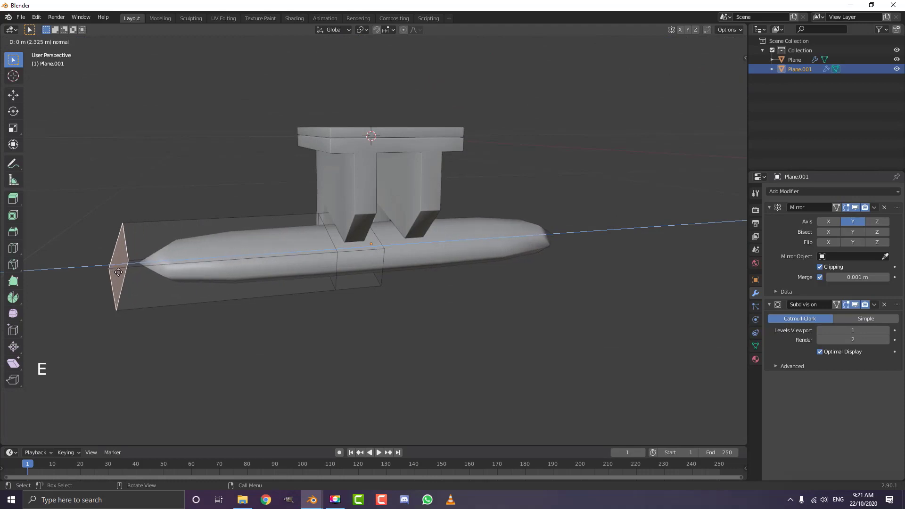
pyautogui.click(110, 271)
# Extrude the arm's end face again by a short segment to tighten its rounded tip
pyautogui.scroll(-4, 212, 250)
pyautogui.moveTo(212, 251); pyautogui.dragTo(272, 284, button='middle')
pyautogui.scroll(2, 286, 281)
pyautogui.press('e')
pyautogui.click(281, 282)
# Grow the selection to the whole end segment and scale it to about 0.65 to taper the arm
pyautogui.scroll(2, 273, 283)
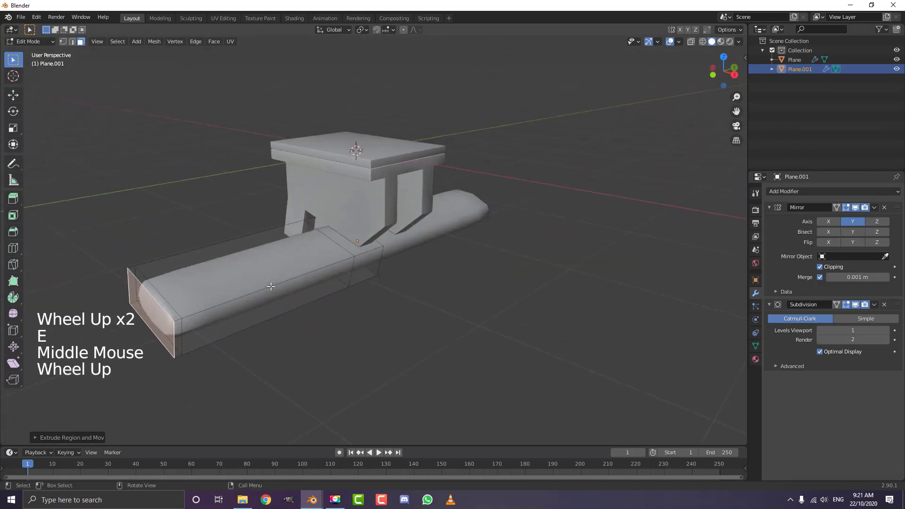
pyautogui.press('ctrl+KP_Add')
pyautogui.keyDown('shift'); pyautogui.moveTo(301, 353); pyautogui.dragTo(374, 370, button='middle'); pyautogui.keyUp('shift')
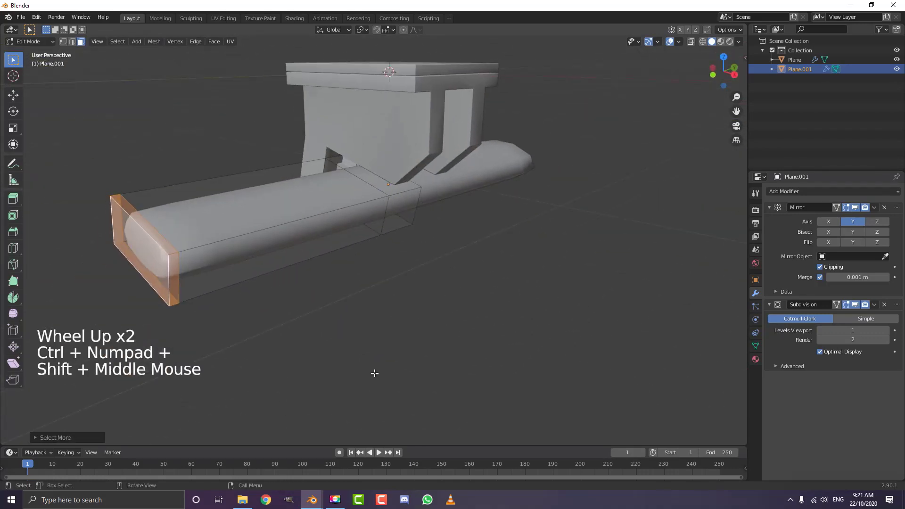
pyautogui.press('s')
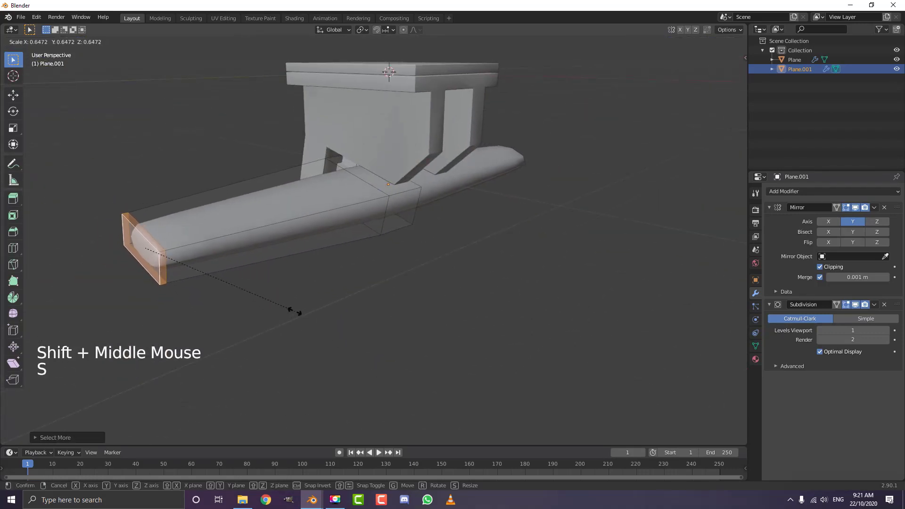
pyautogui.click(295, 311)
pyautogui.scroll(-2, 562, 250)
# Select the central block's face on the leg side and move it about 0.06 m along negative X in the bottom view
pyautogui.moveTo(561, 251); pyautogui.dragTo(372, 270, button='middle')
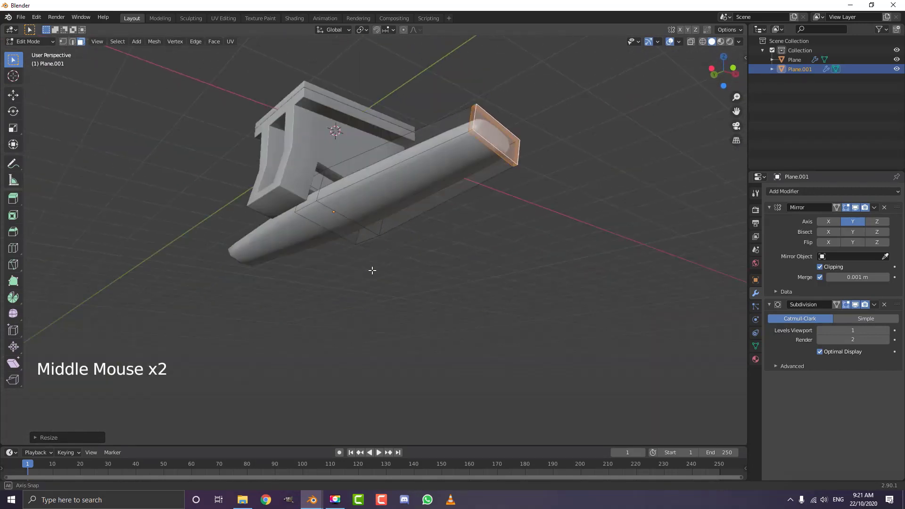
pyautogui.scroll(1, 372, 270)
pyautogui.click(302, 183)
pyautogui.scroll(1, 302, 183)
pyautogui.moveTo(302, 183); pyautogui.dragTo(357, 127, button='middle')
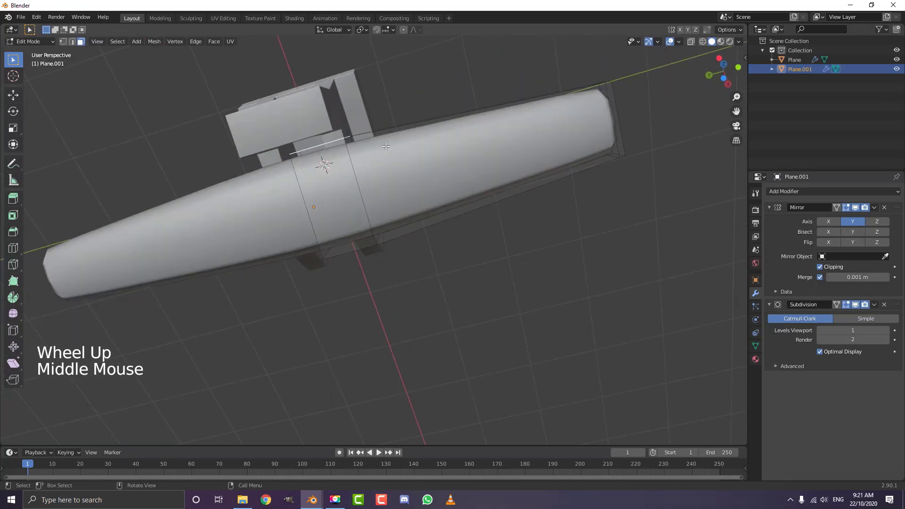
pyautogui.press('ctrl+KP_7')
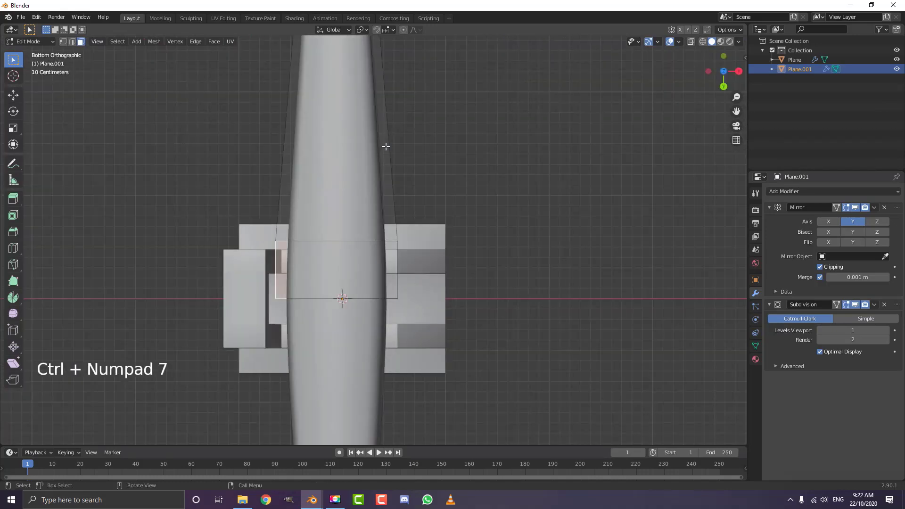
pyautogui.scroll(-4, 385, 147)
pyautogui.scroll(5, 357, 214)
pyautogui.keyDown('shift'); pyautogui.moveTo(289, 265); pyautogui.dragTo(289, 239, button='middle'); pyautogui.keyUp('shift')
pyautogui.scroll(1, 289, 239)
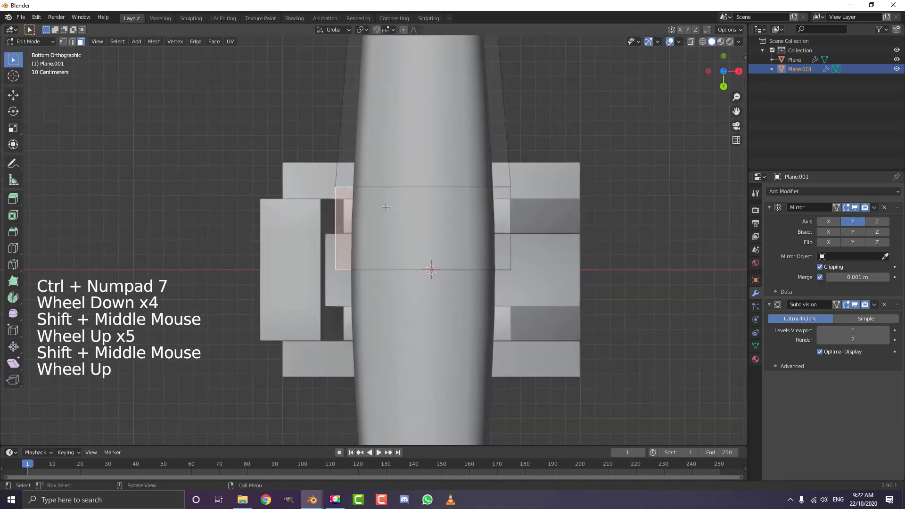
pyautogui.press('g')
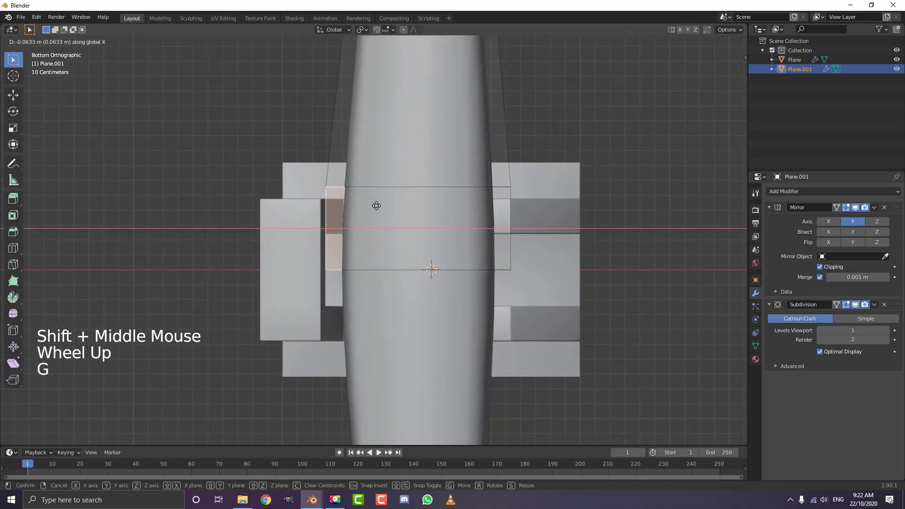
pyautogui.click(374, 204)
# Extrude the central block's leg-side face outward toward the opening between the bridged legs
pyautogui.scroll(-1, 373, 204)
pyautogui.moveTo(374, 204); pyautogui.dragTo(350, 155, button='middle')
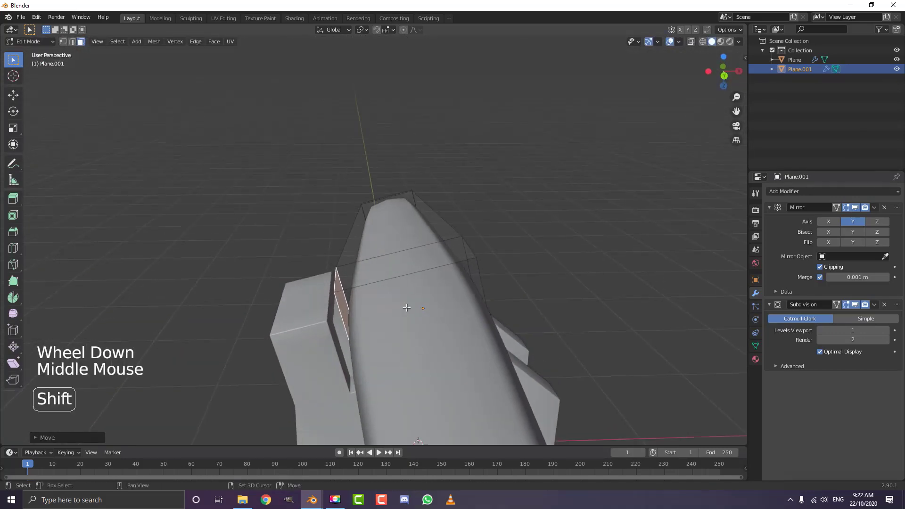
pyautogui.keyDown('shift'); pyautogui.moveTo(330, 254); pyautogui.dragTo(321, 203, button='middle'); pyautogui.keyUp('shift')
pyautogui.scroll(1, 320, 203)
pyautogui.moveTo(316, 202); pyautogui.dragTo(391, 302, button='middle')
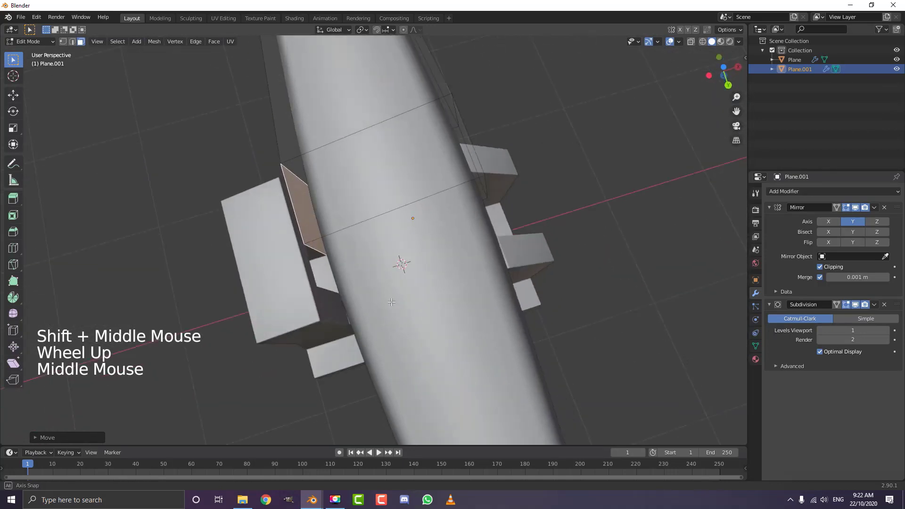
pyautogui.moveTo(333, 185); pyautogui.dragTo(359, 222, button='middle')
pyautogui.press('e')
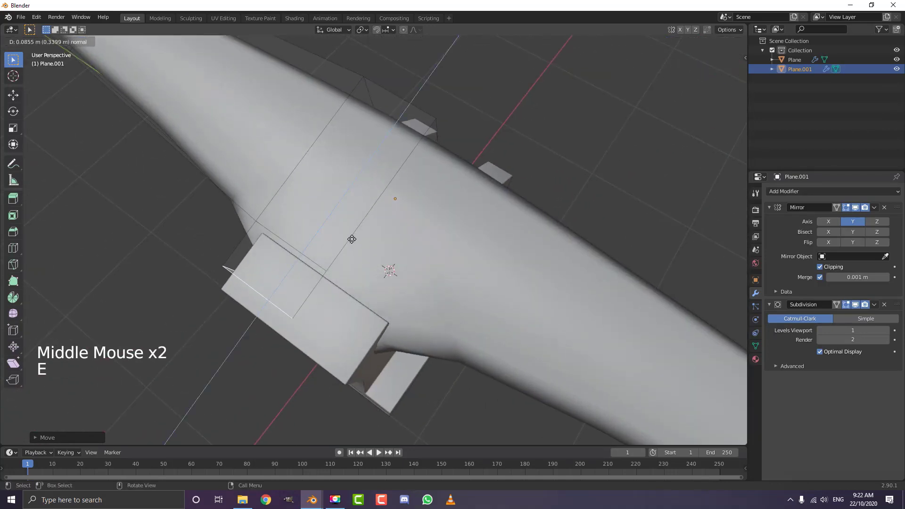
pyautogui.click(315, 273)
# Move the central block's extruded face along positive Y so its outer edge lies inside the opening between the bridged legs
pyautogui.moveTo(314, 272); pyautogui.dragTo(339, 210, button='middle')
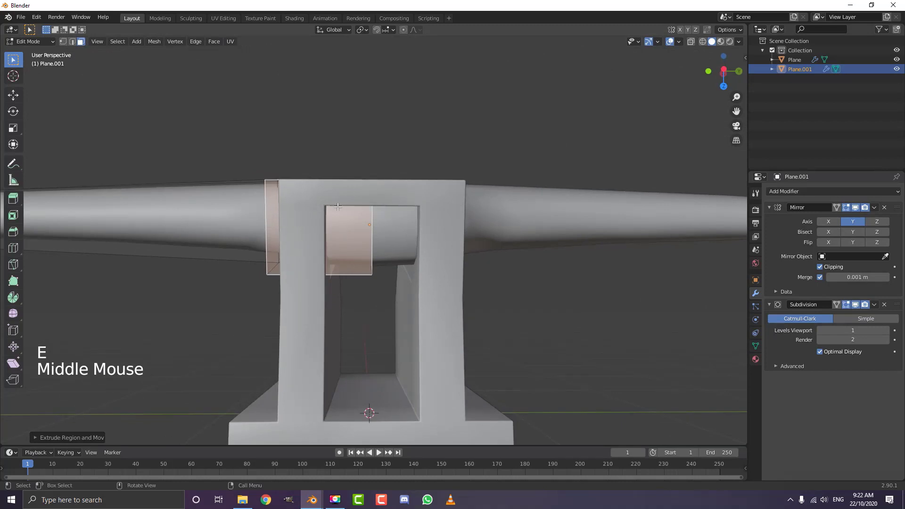
pyautogui.press('g')
pyautogui.press('y')
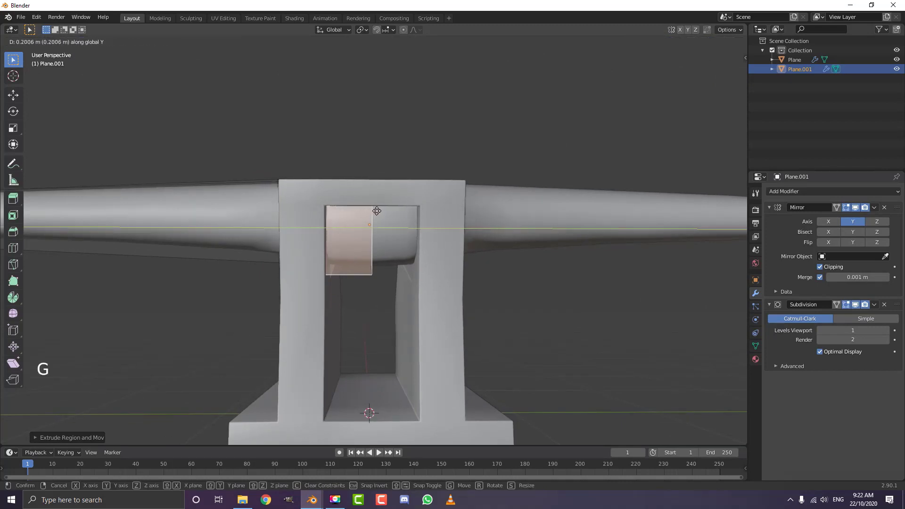
pyautogui.click(403, 216)
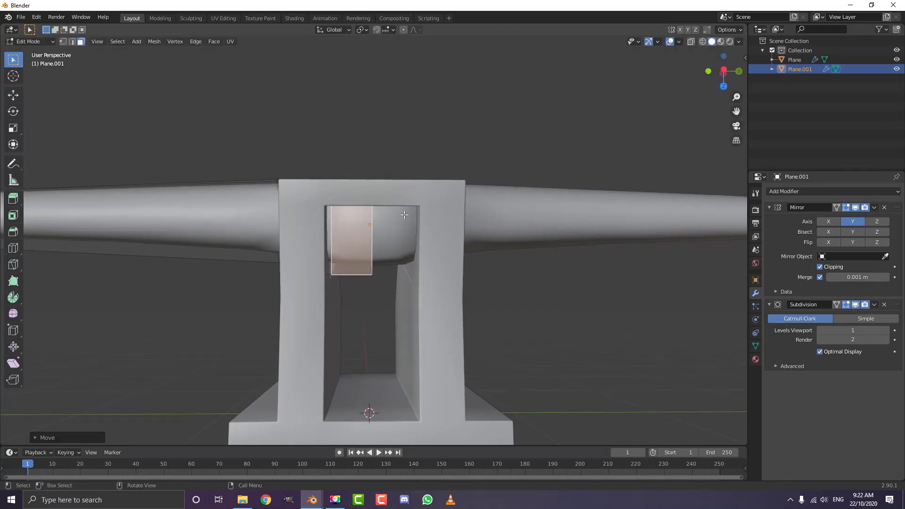
# Scale the extruded face to about 0.67 and shift it about 0.08 m to centre it on the block's rounded end
pyautogui.moveTo(404, 217); pyautogui.dragTo(395, 213, button='middle')
pyautogui.press('s')
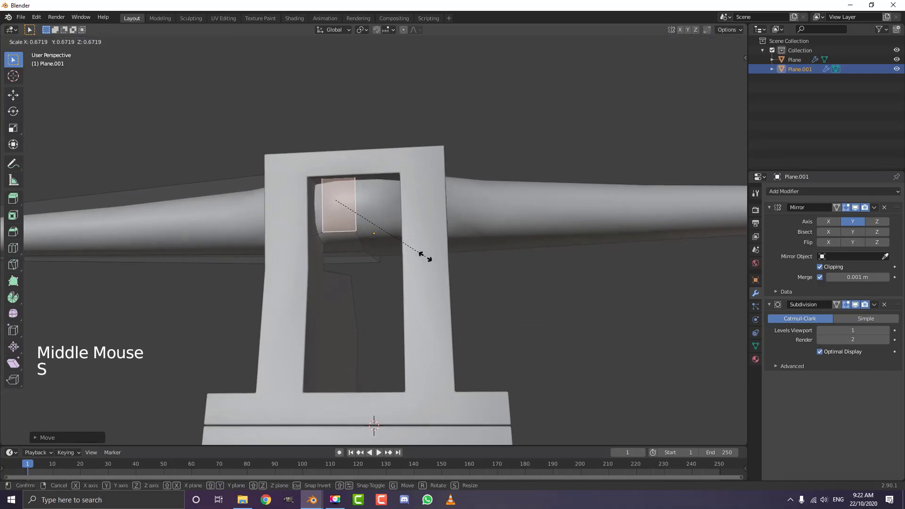
pyautogui.click(426, 256)
pyautogui.press('g')
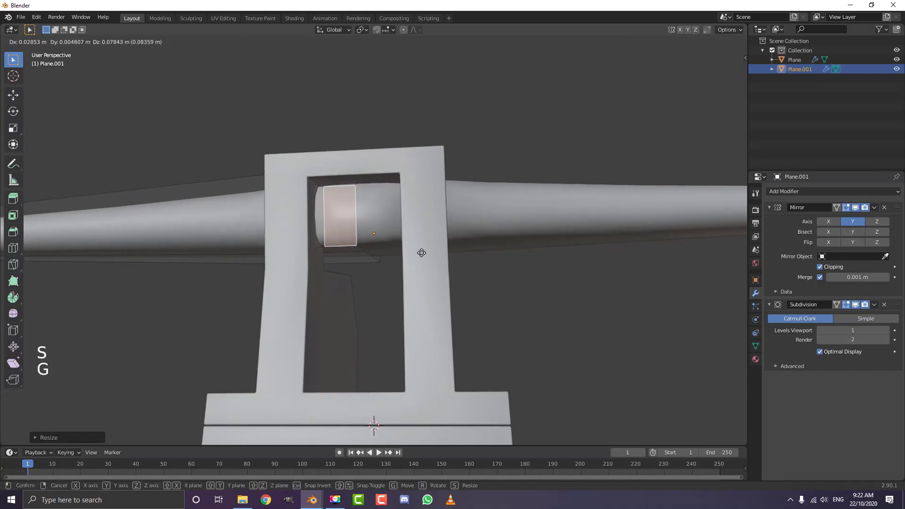
pyautogui.click(421, 253)
# Extrude the scaled face about 0.04 m further out through the opening between the bridged legs
pyautogui.moveTo(422, 253); pyautogui.dragTo(463, 192, button='middle')
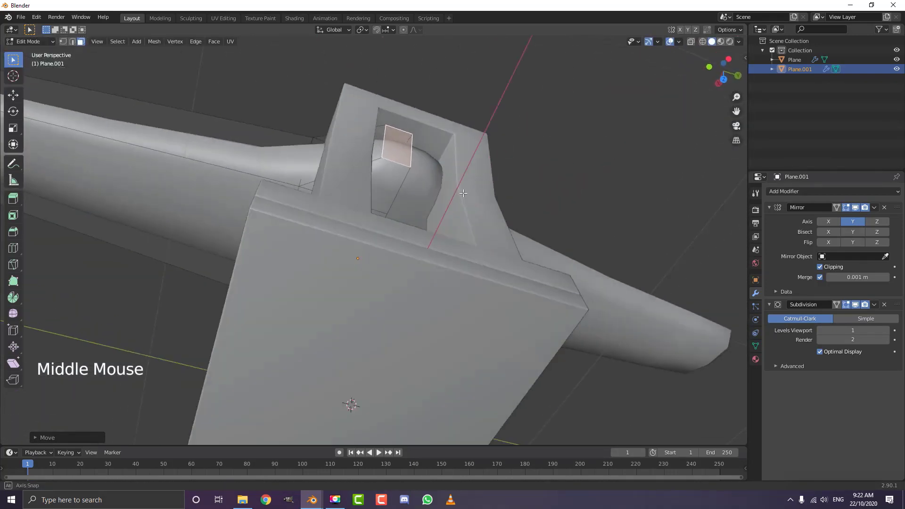
pyautogui.press('e')
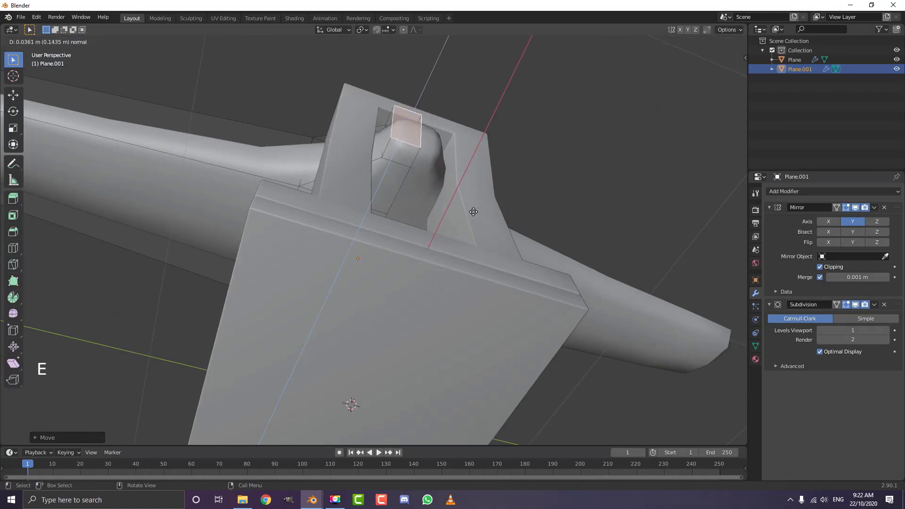
pyautogui.click(473, 211)
pyautogui.scroll(-2, 481, 203)
pyautogui.moveTo(488, 196); pyautogui.dragTo(328, 238, button='middle')
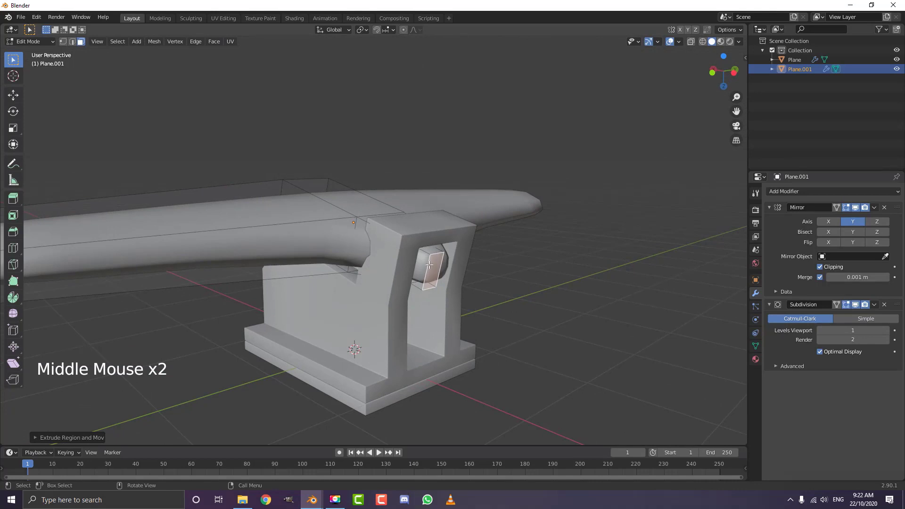
pyautogui.moveTo(429, 265); pyautogui.dragTo(437, 274, button='middle')
# Move the whole arm object toward positive X and slightly down in the front view, pulling its knob inside the leg outline
pyautogui.press('Tab')
pyautogui.press('KP_3')
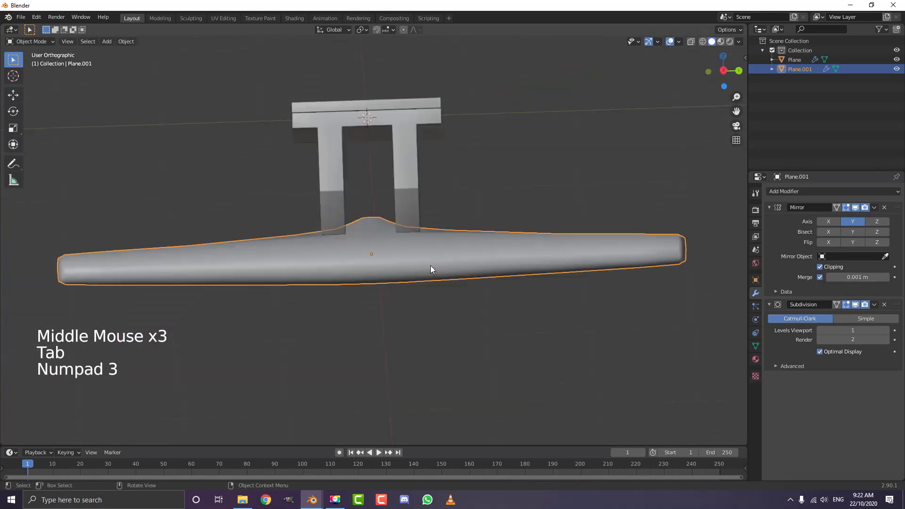
pyautogui.press('KP_1')
pyautogui.scroll(-3, 431, 268)
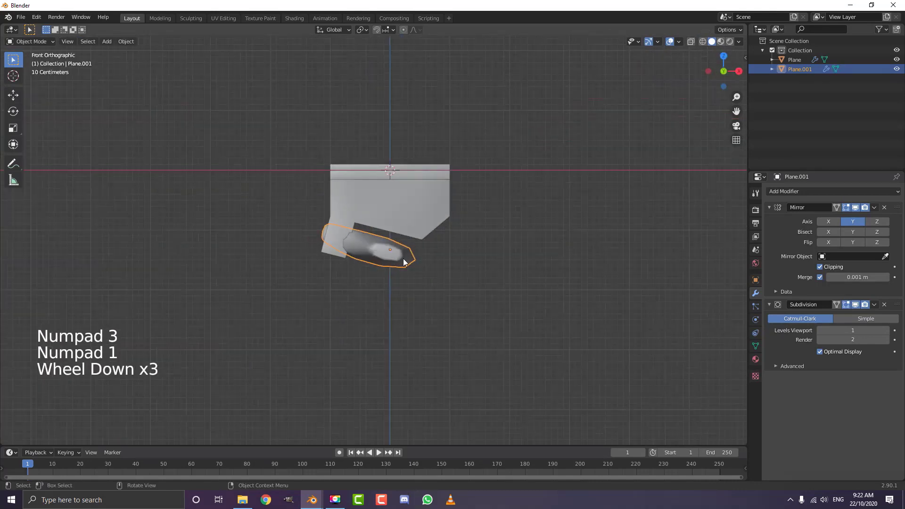
pyautogui.keyDown('shift'); pyautogui.moveTo(431, 268); pyautogui.dragTo(333, 231, button='middle'); pyautogui.keyUp('shift')
pyautogui.scroll(3, 333, 231)
pyautogui.scroll(2, 196, 176)
pyautogui.keyDown('shift'); pyautogui.moveTo(196, 175); pyautogui.dragTo(262, 224, button='middle'); pyautogui.keyUp('shift')
pyautogui.keyDown('shift'); pyautogui.scroll(1, 267, 221); pyautogui.keyUp('shift')
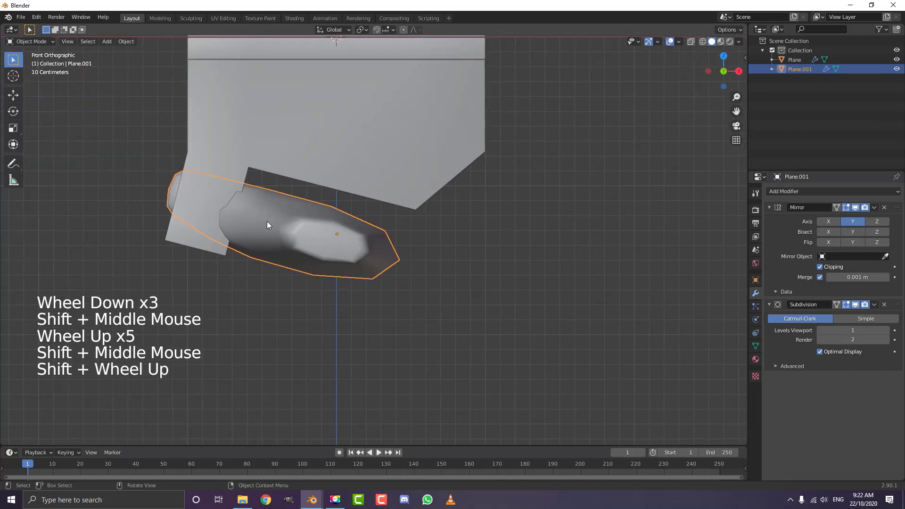
pyautogui.press('g')
pyautogui.click(287, 222)
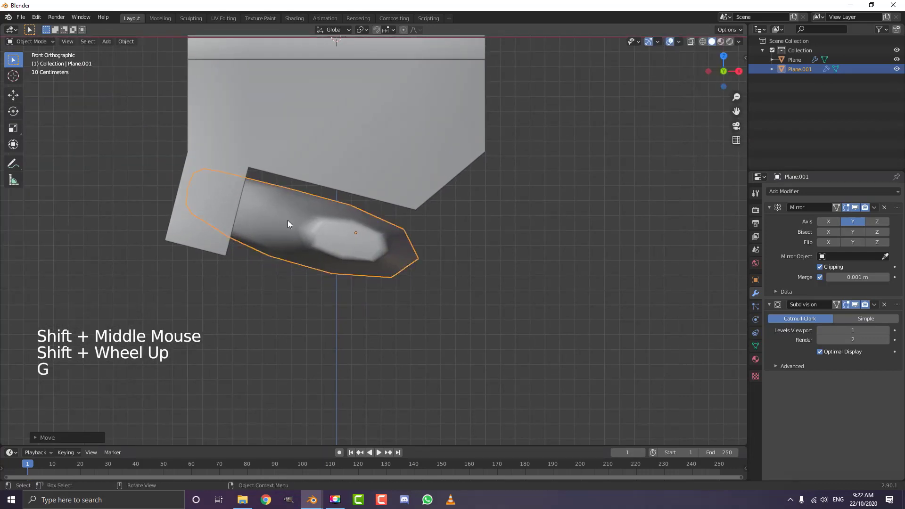
pyautogui.press('g')
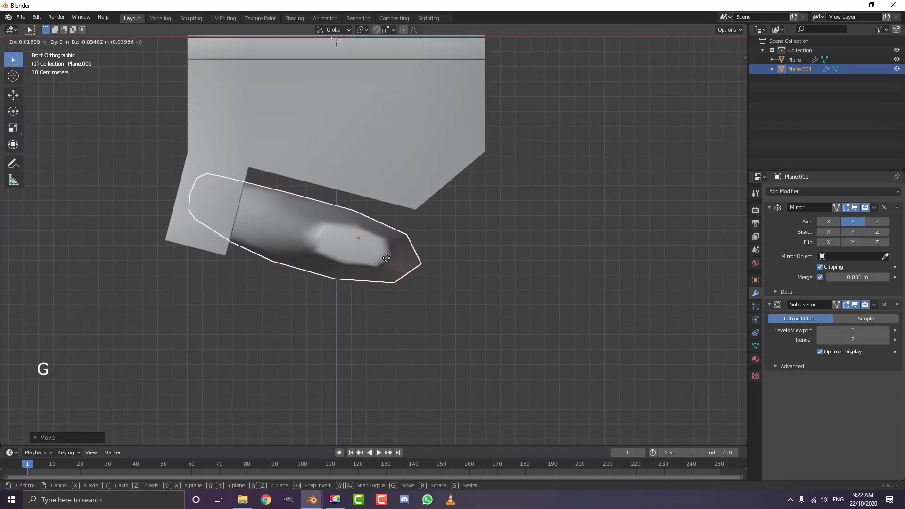
pyautogui.click(384, 259)
# Rotate the arm object about 2.6° in the front view and shift it slightly down to fit beneath the walls
pyautogui.scroll(-2, 337, 247)
pyautogui.moveTo(338, 247); pyautogui.dragTo(380, 246, button='middle')
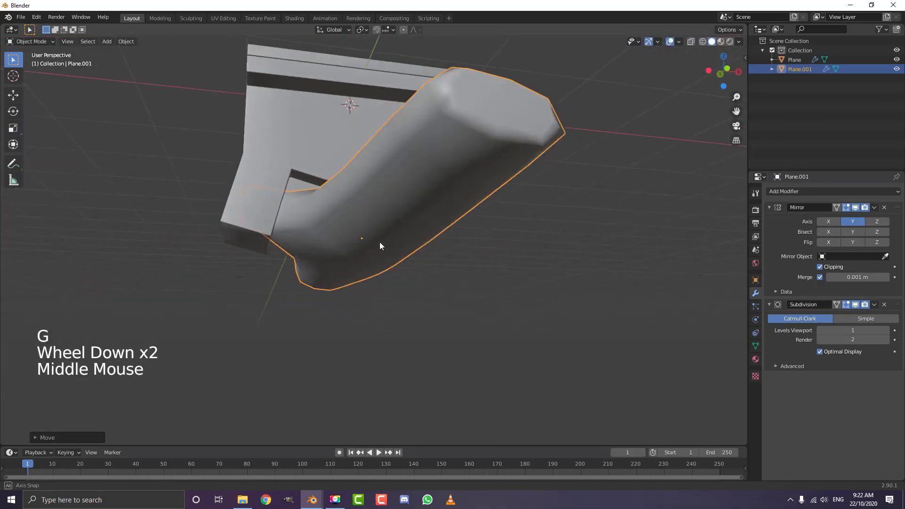
pyautogui.press('KP_3')
pyautogui.press('KP_1')
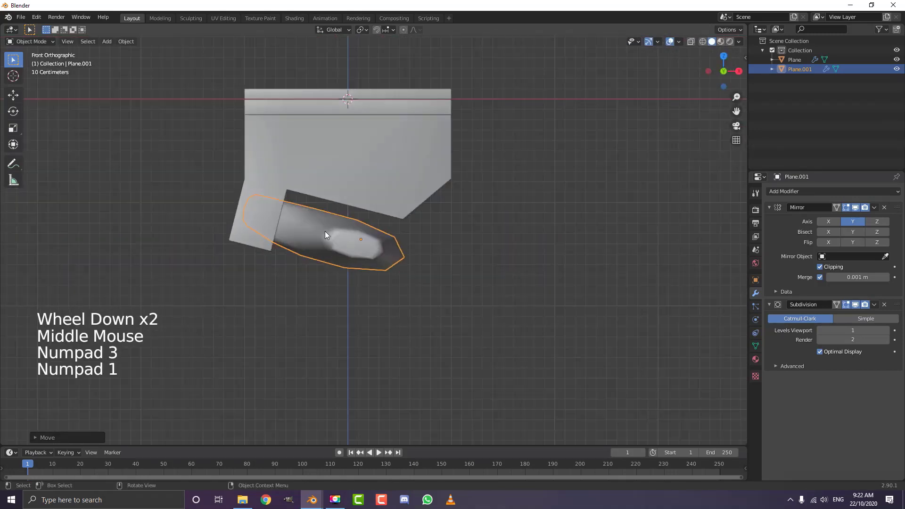
pyautogui.press('r')
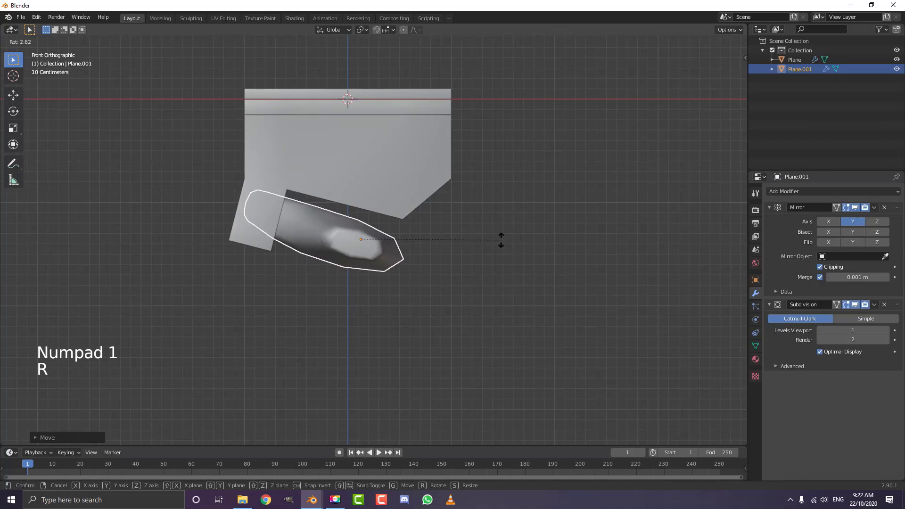
pyautogui.click(501, 238)
pyautogui.press('g')
pyautogui.click(502, 250)
pyautogui.scroll(3, 375, 208)
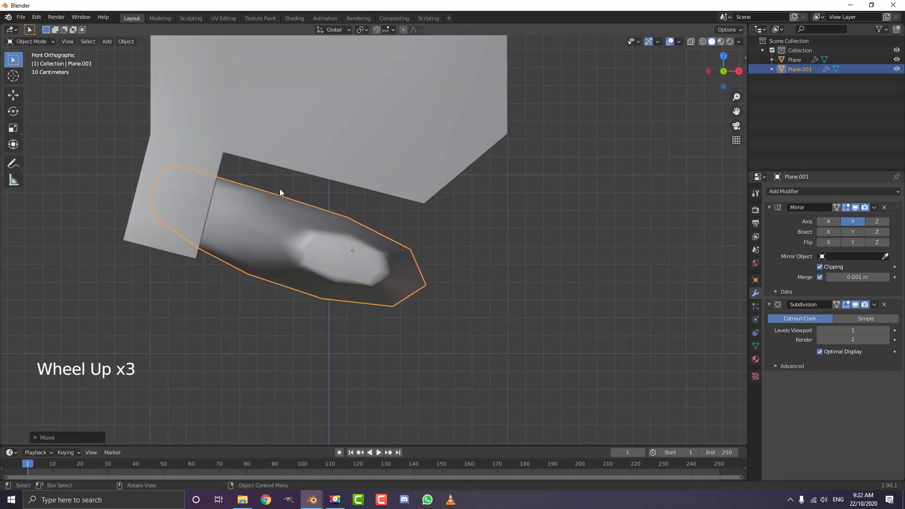
# Set the viewport level of the arm's Subdivision modifier to 2
pyautogui.scroll(-4, 344, 179)
pyautogui.moveTo(391, 216); pyautogui.dragTo(313, 221, button='middle')
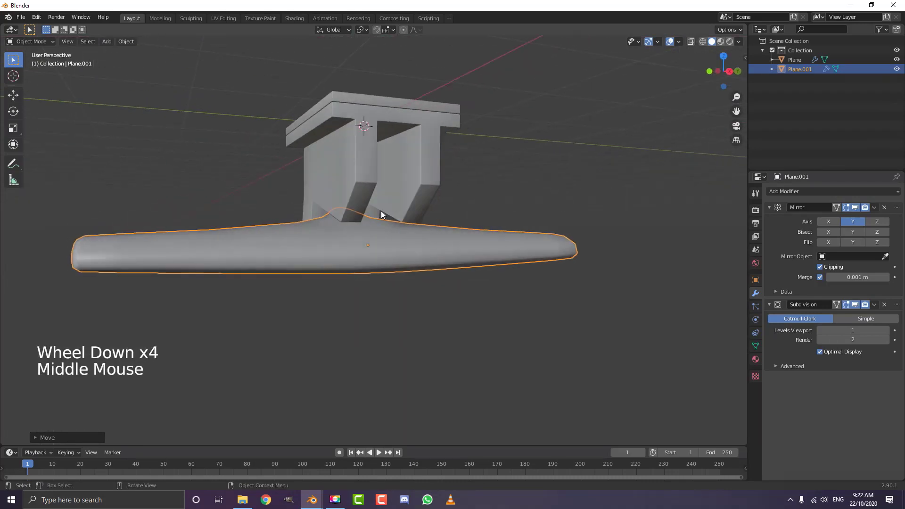
pyautogui.moveTo(384, 212); pyautogui.dragTo(365, 231, button='middle')
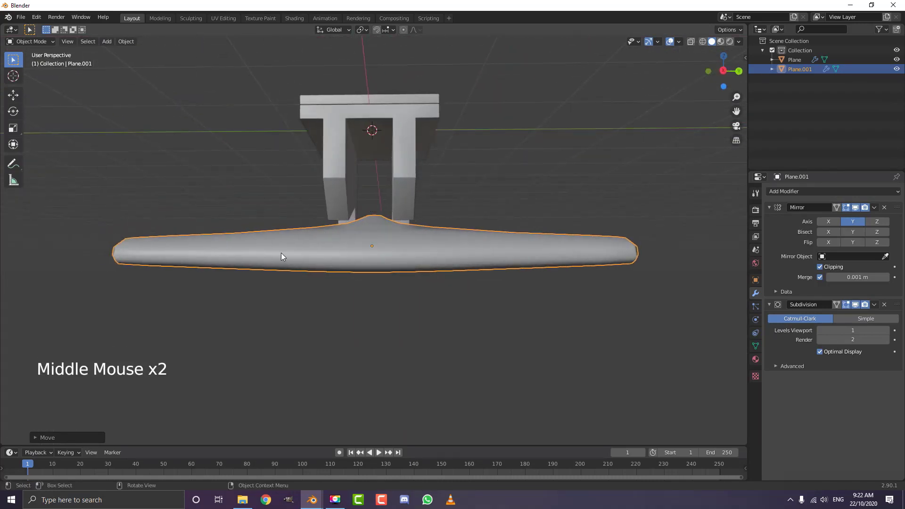
pyautogui.moveTo(281, 253); pyautogui.dragTo(416, 232, button='middle')
pyautogui.moveTo(364, 198); pyautogui.dragTo(365, 226, button='middle')
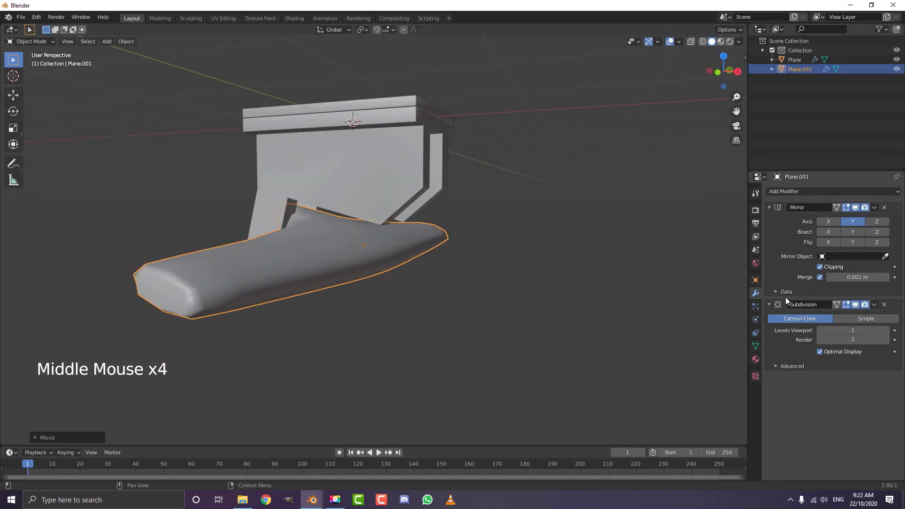
pyautogui.click(886, 330)
pyautogui.scroll(-2, 381, 262)
pyautogui.moveTo(381, 262); pyautogui.dragTo(364, 271, button='middle')
pyautogui.scroll(1, 322, 264)
# Add a lengthwise loop cut to the arm and slide it close to the arm's positive X edge to sharpen it
pyautogui.press('Tab')
pyautogui.hotkey('alt', 'a')
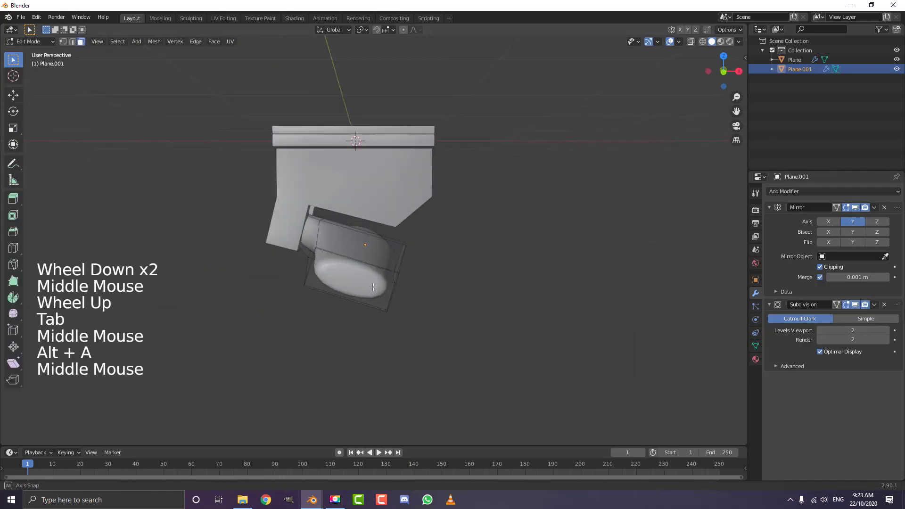
pyautogui.scroll(1, 364, 271)
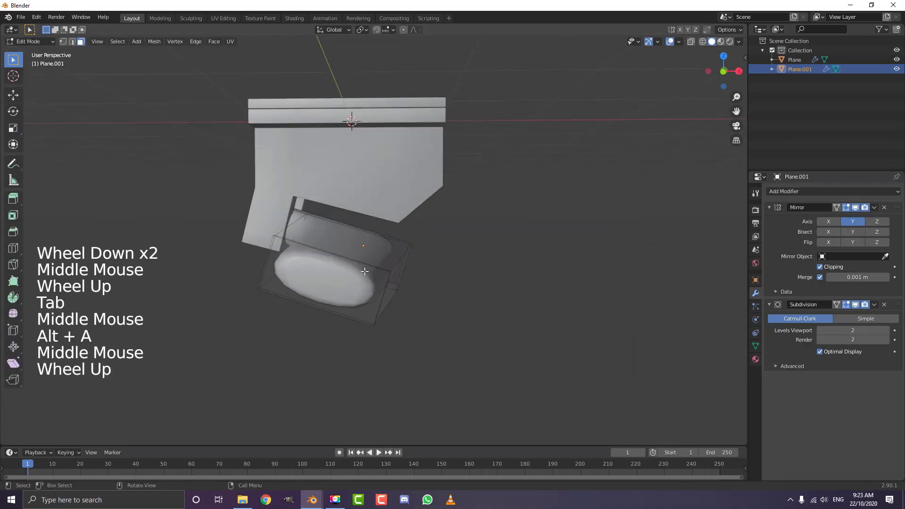
pyautogui.hotkey('ctrl', 'r')
pyautogui.click(345, 240)
pyautogui.press('g')
pyautogui.press('g')
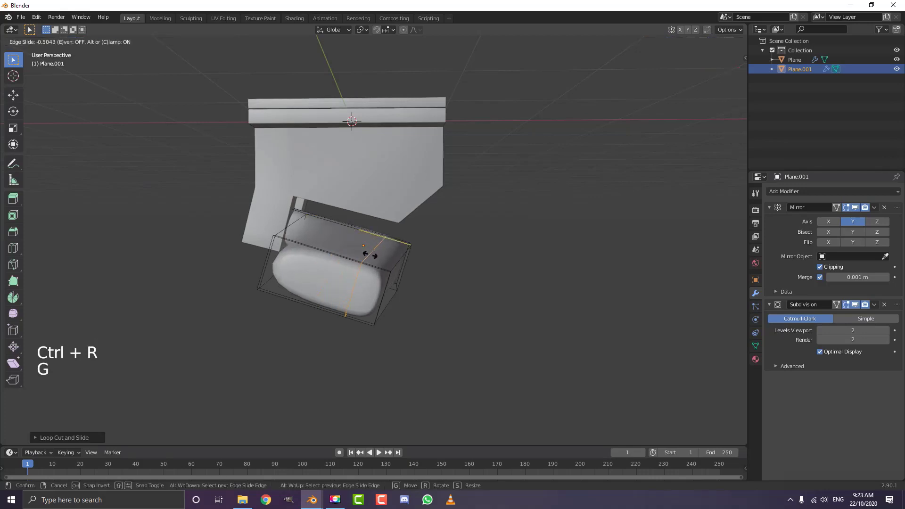
pyautogui.click(382, 265)
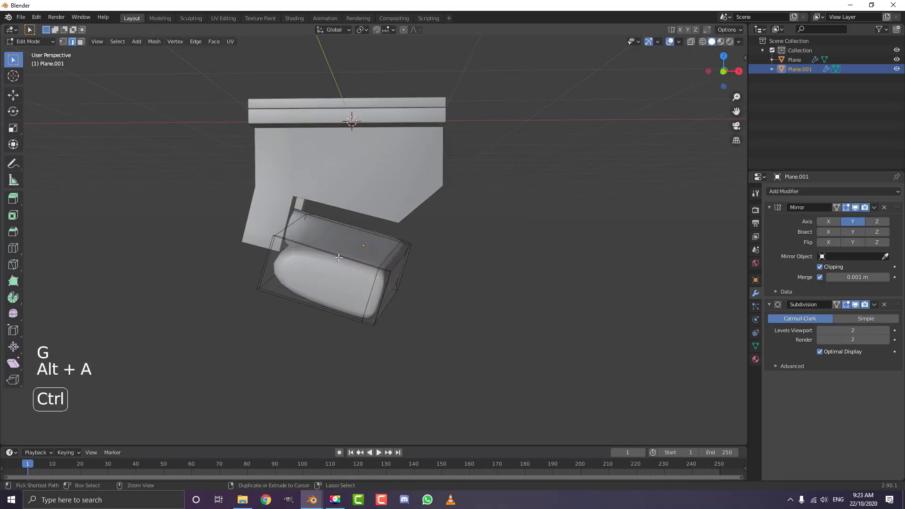
# Add a second lengthwise loop cut and slide it close to the arm's opposite, negative X edge
pyautogui.click(324, 253)
pyautogui.press('g')
pyautogui.press('g')
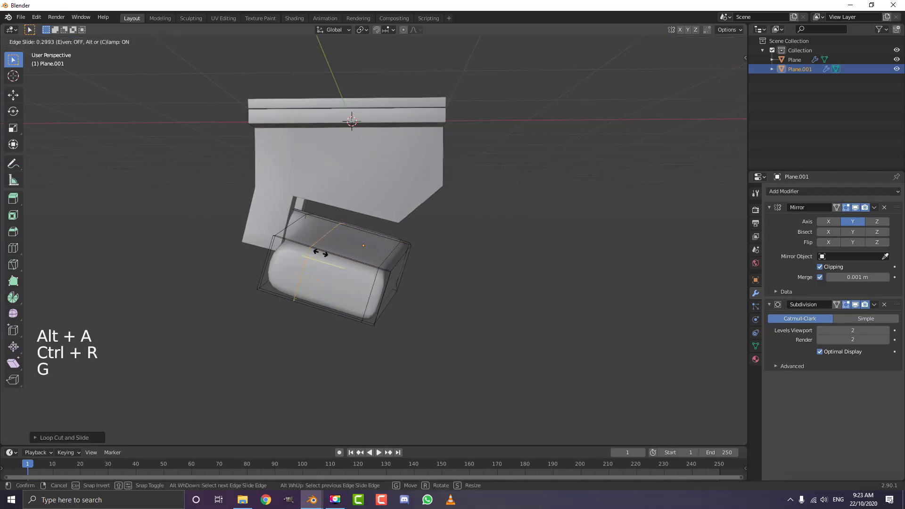
pyautogui.click(302, 242)
pyautogui.moveTo(302, 241); pyautogui.dragTo(335, 298, button='middle')
# Add a crosswise loop cut to the arm and slide it toward the central block with a factor of about 0.7
pyautogui.hotkey('alt', 'a')
pyautogui.scroll(-3, 372, 282)
pyautogui.scroll(2, 335, 298)
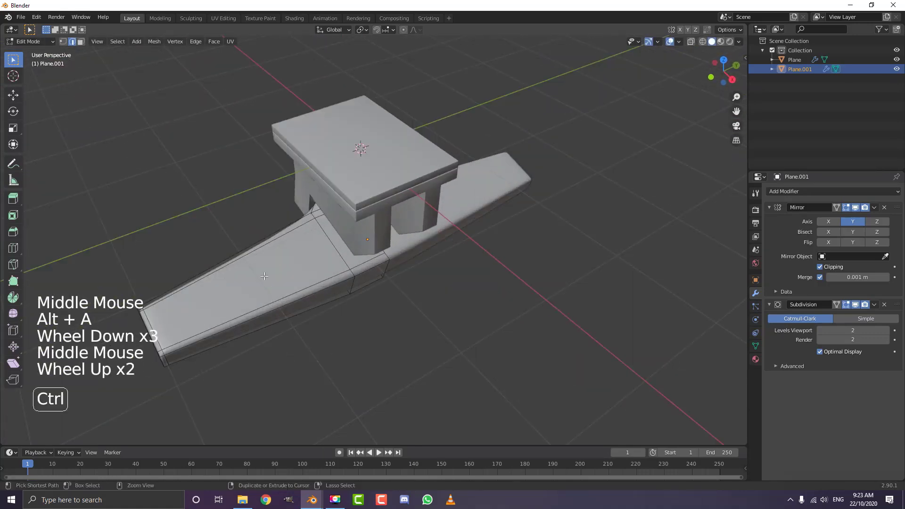
pyautogui.hotkey('ctrl', 'r')
pyautogui.click(232, 256)
pyautogui.press('g')
pyautogui.press('g')
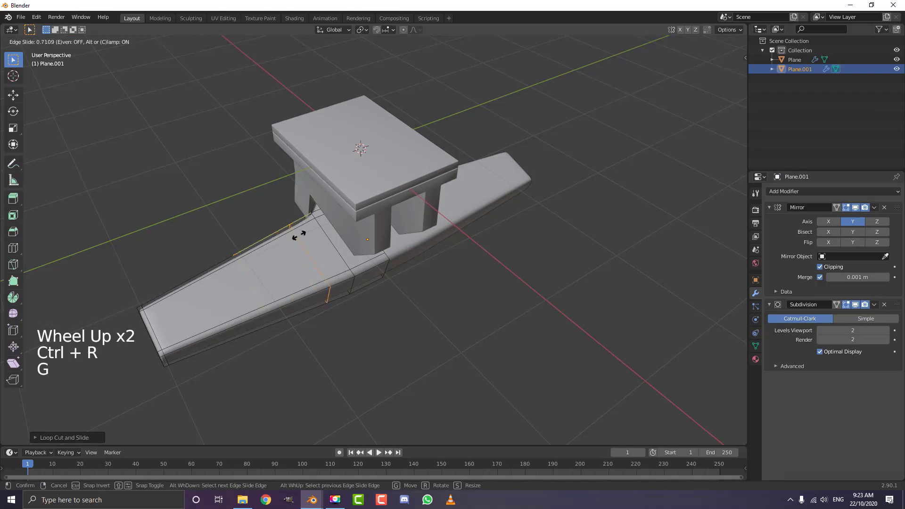
pyautogui.click(293, 236)
pyautogui.moveTo(293, 236); pyautogui.dragTo(339, 306, button='middle')
pyautogui.scroll(1, 339, 306)
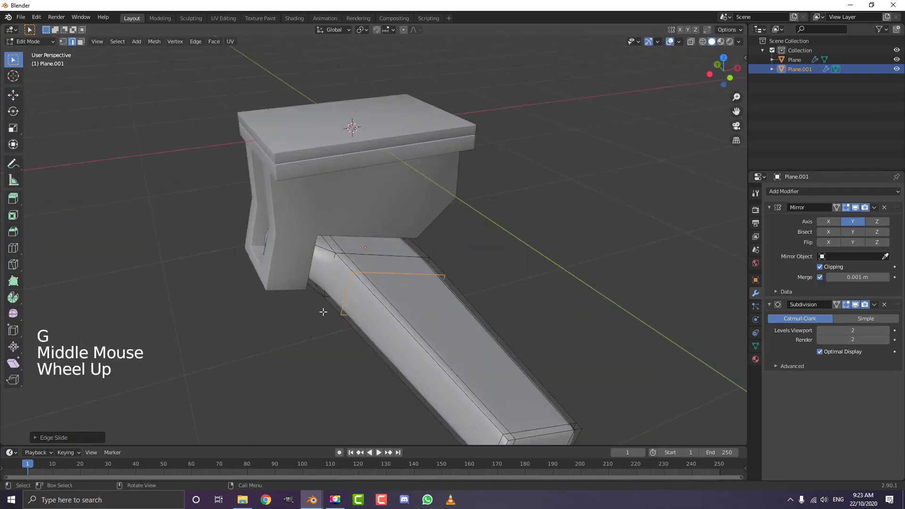
# Enable proportional editing and move the leg-side edge of the arm's crosswise loop about 0.1 m along positive X to bend the arm
pyautogui.click(346, 286)
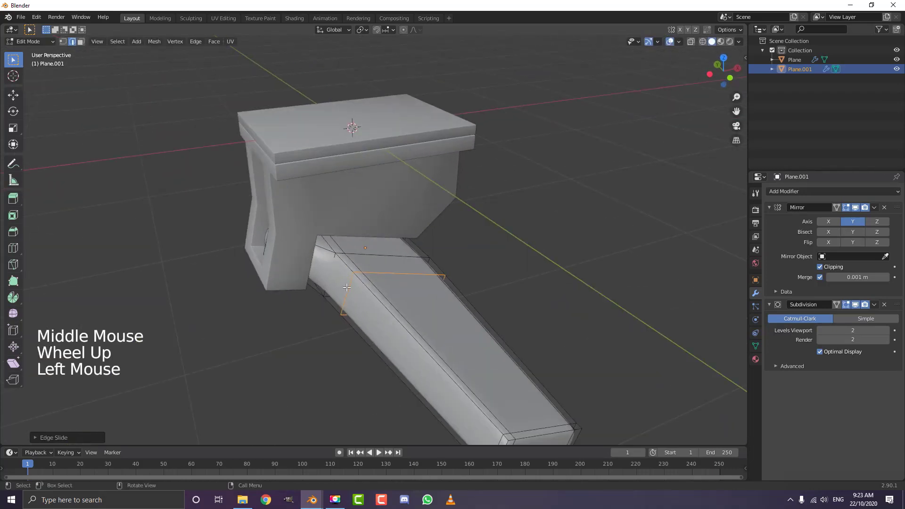
pyautogui.click(403, 31)
pyautogui.scroll(1, 471, 245)
pyautogui.moveTo(471, 245); pyautogui.dragTo(309, 318, button='middle')
pyautogui.press('g')
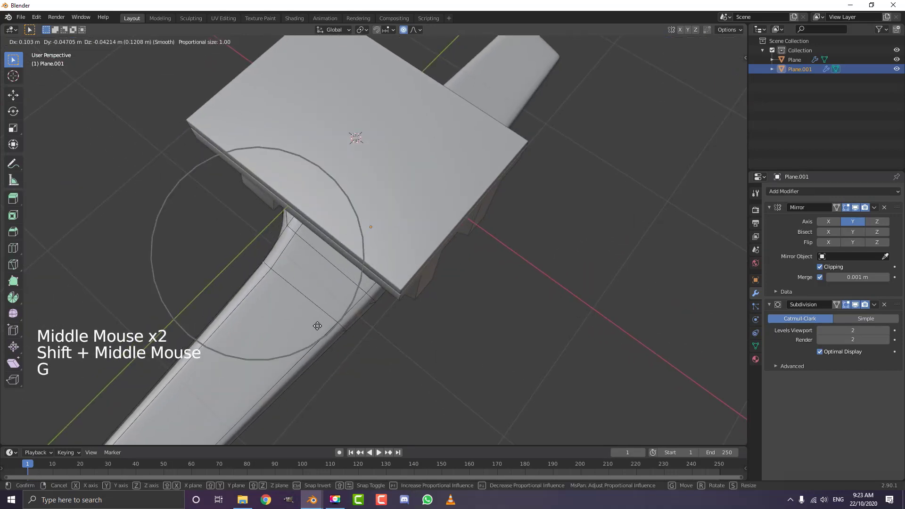
pyautogui.scroll(1, 321, 328)
pyautogui.click(323, 331)
pyautogui.press('Tab')
# Examine the reshaped arm against the slabs and legs from several angles, with everything deselected
pyautogui.scroll(-5, 419, 321)
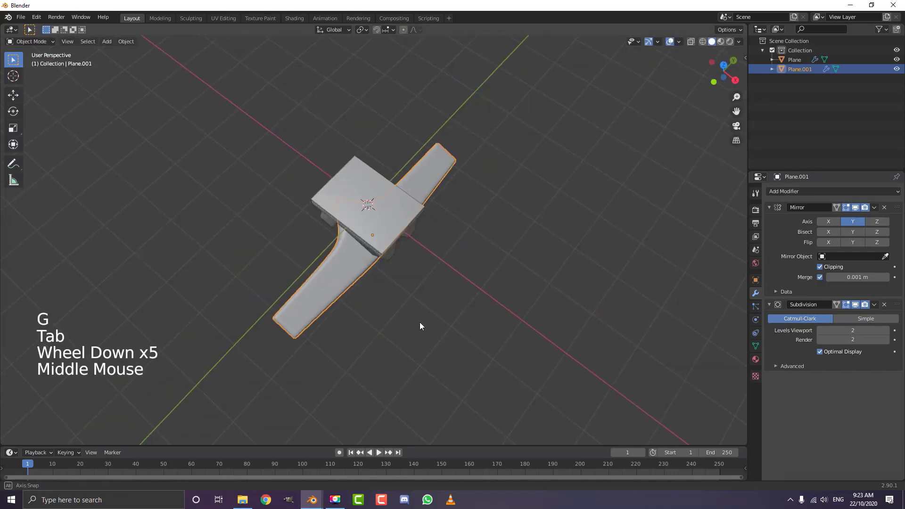
pyautogui.moveTo(419, 321); pyautogui.dragTo(367, 241, button='middle')
pyautogui.scroll(2, 392, 219)
pyautogui.scroll(1, 370, 212)
pyautogui.scroll(-4, 383, 210)
pyautogui.scroll(2, 344, 255)
pyautogui.hotkey('alt', 'a')
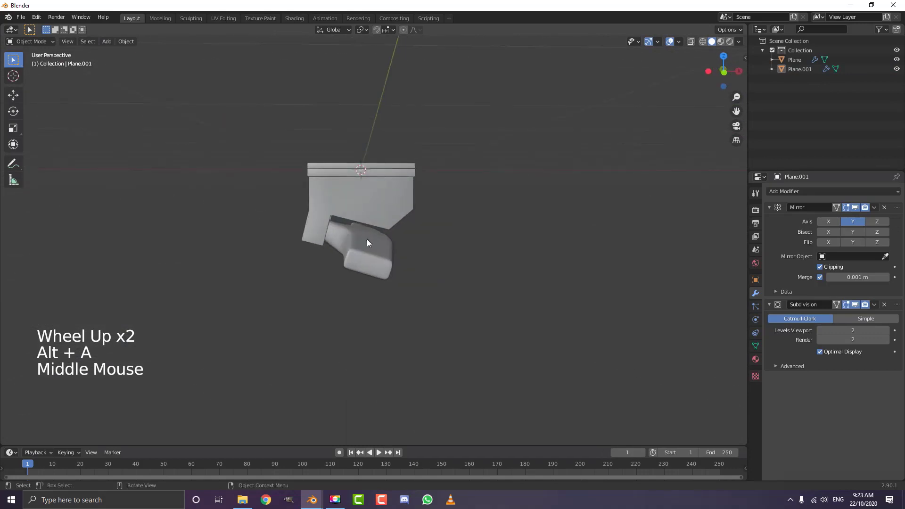
# Add a mesh cylinder with 8 vertices at the 3D cursor, working in the front orthographic view
pyautogui.press('KP_1')
pyautogui.scroll(4, 314, 197)
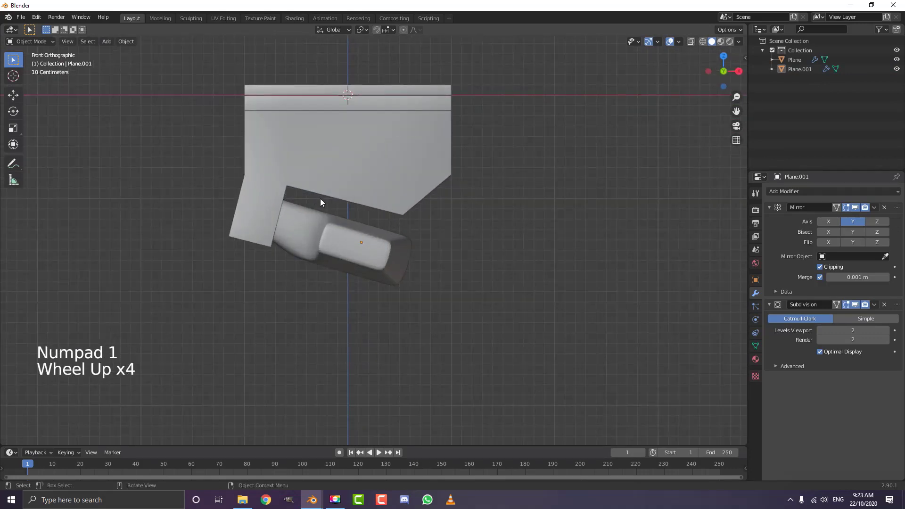
pyautogui.hotkey('shift', 'a')
pyautogui.moveTo(325, 193)
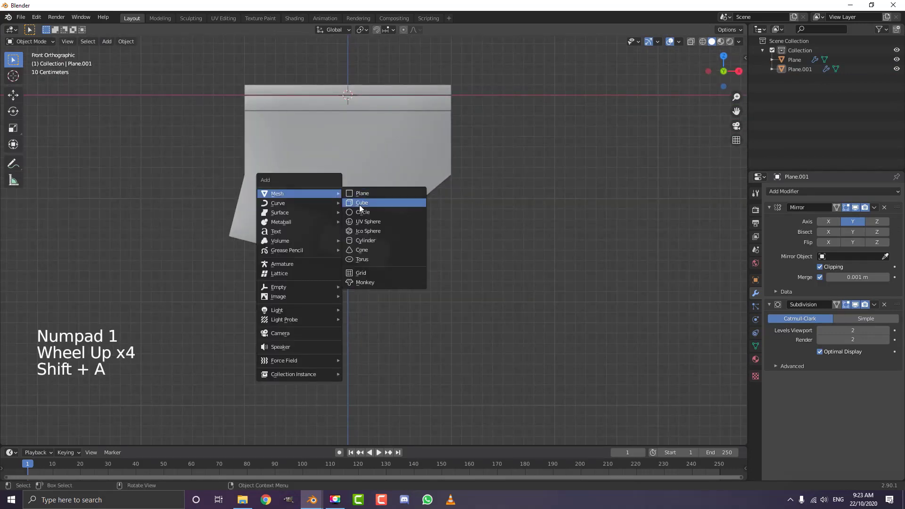
pyautogui.click(378, 241)
pyautogui.click(42, 432)
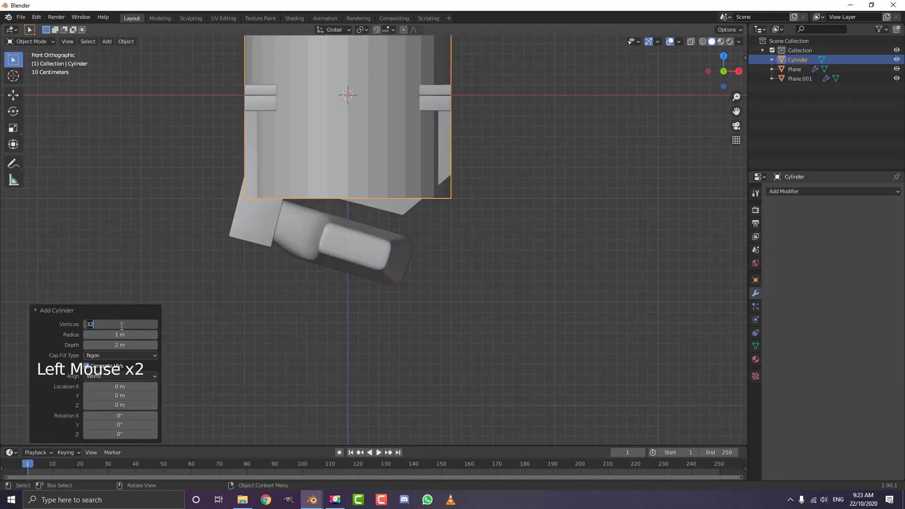
pyautogui.write('8')
pyautogui.press('Return')
# Flatten the cylinder along Z to about 0.18 and move it about 1.09 m down along Z
pyautogui.scroll(-3, 325, 188)
pyautogui.scroll(4, 549, 286)
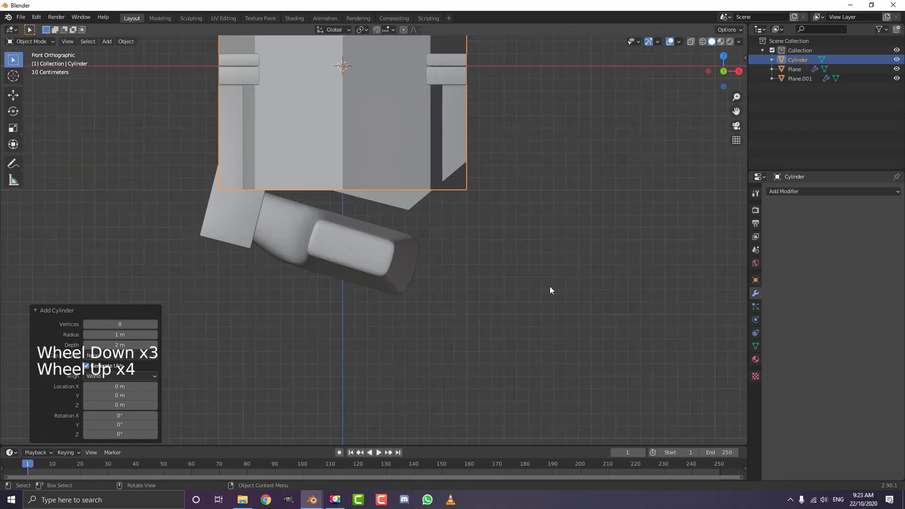
pyautogui.press('s')
pyautogui.press('z')
pyautogui.click(390, 95)
pyautogui.keyDown('shift'); pyautogui.moveTo(389, 95); pyautogui.dragTo(384, 134, button='middle'); pyautogui.keyUp('shift')
pyautogui.press('g')
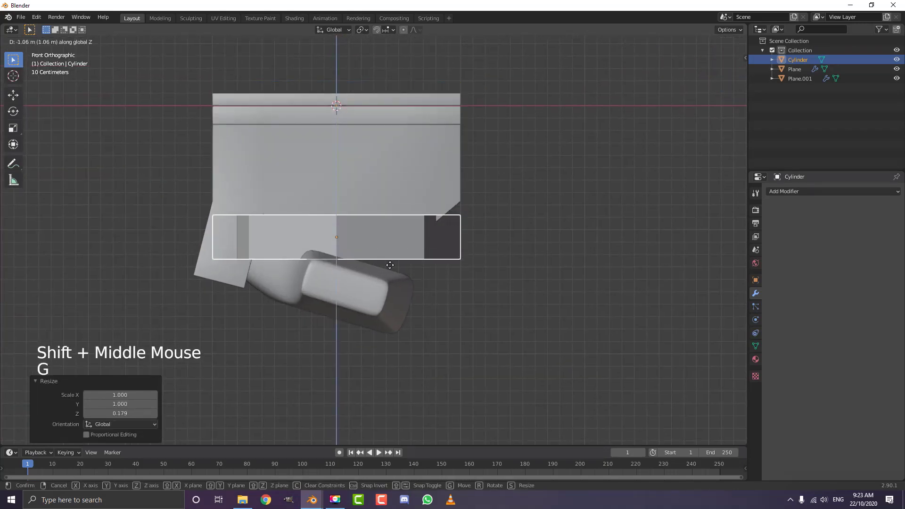
pyautogui.click(389, 268)
# Scale the cylinder to about 0.45 and tilt it about 16° to fit between the slanted wall edge and the arm
pyautogui.scroll(1, 610, 309)
pyautogui.press('s')
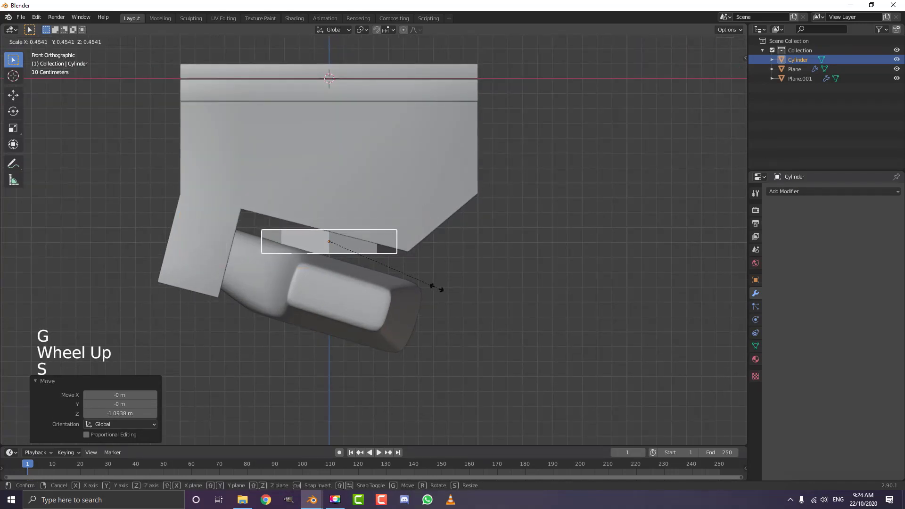
pyautogui.click(435, 287)
pyautogui.press('r')
pyautogui.click(501, 278)
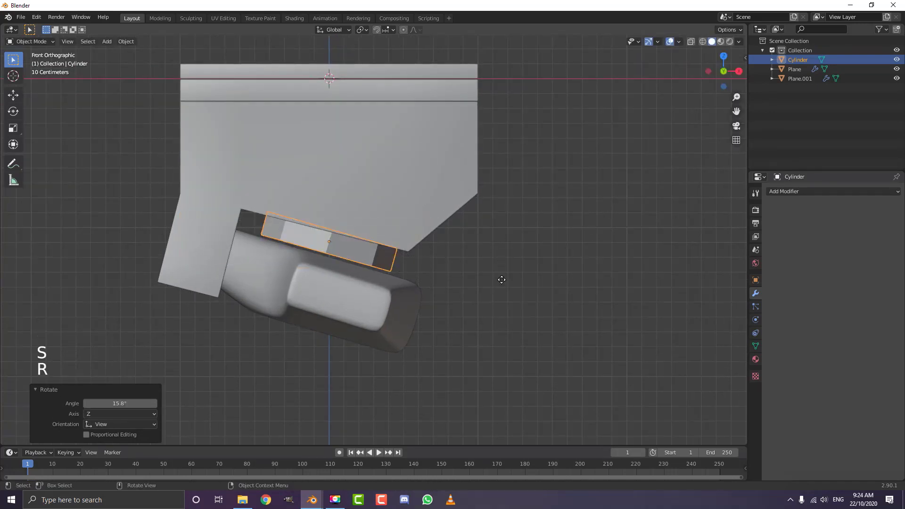
pyautogui.press('g')
pyautogui.click(500, 275)
# Refine the cylinder's fit by scaling it to about 0.81, rotating it about -0.8° and thickening it along its local Z
pyautogui.press('s')
pyautogui.click(516, 291)
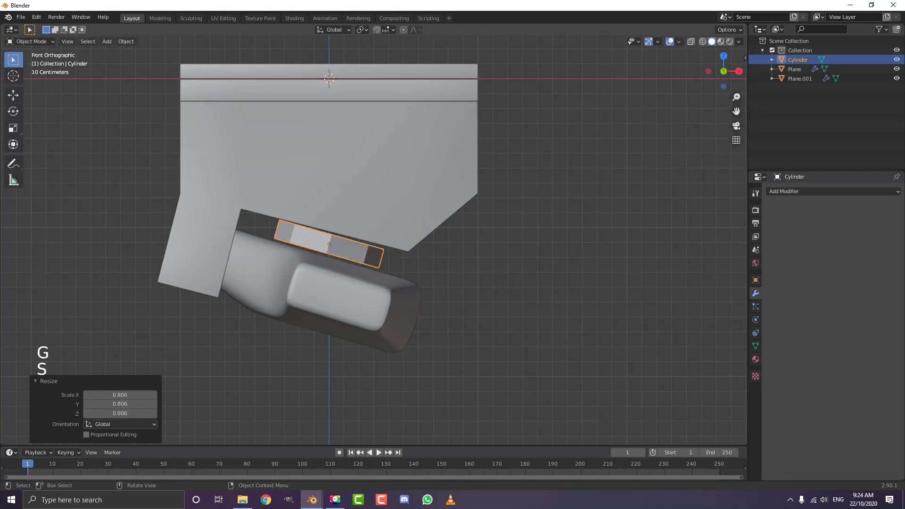
pyautogui.press('r')
pyautogui.click(524, 284)
pyautogui.press('s')
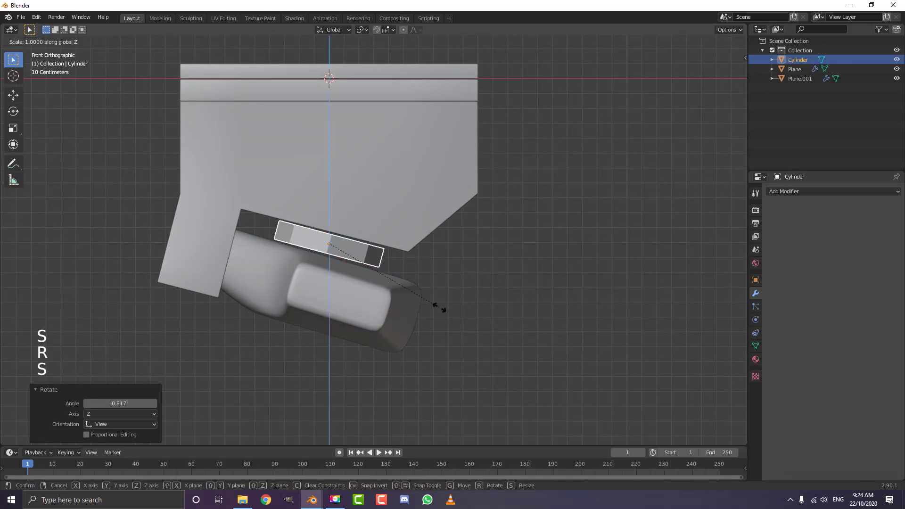
pyautogui.press('z')
pyautogui.press('z')
pyautogui.click(373, 343)
# Add a single centred loop cut around the cylinder's side faces
pyautogui.press('Tab')
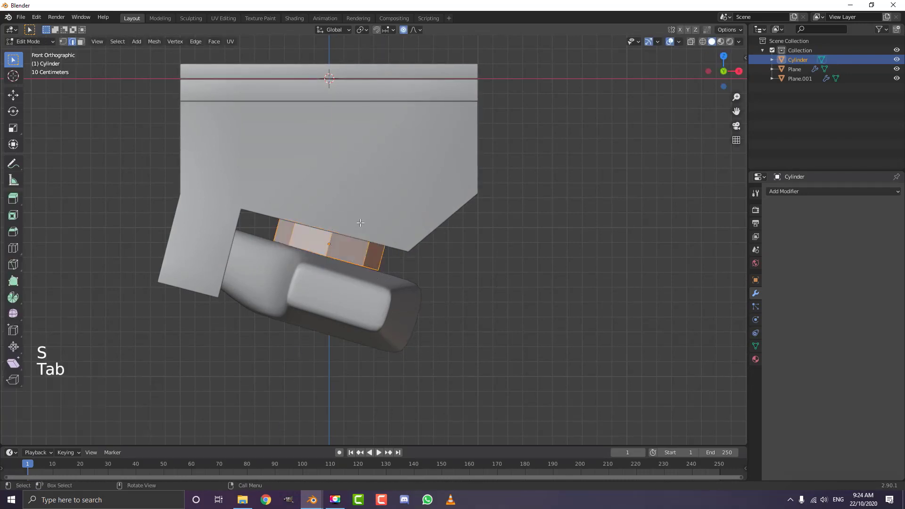
pyautogui.moveTo(374, 343); pyautogui.dragTo(299, 245, button='middle')
pyautogui.scroll(2, 299, 245)
pyautogui.hotkey('alt', 'a')
pyautogui.hotkey('ctrl', 'r')
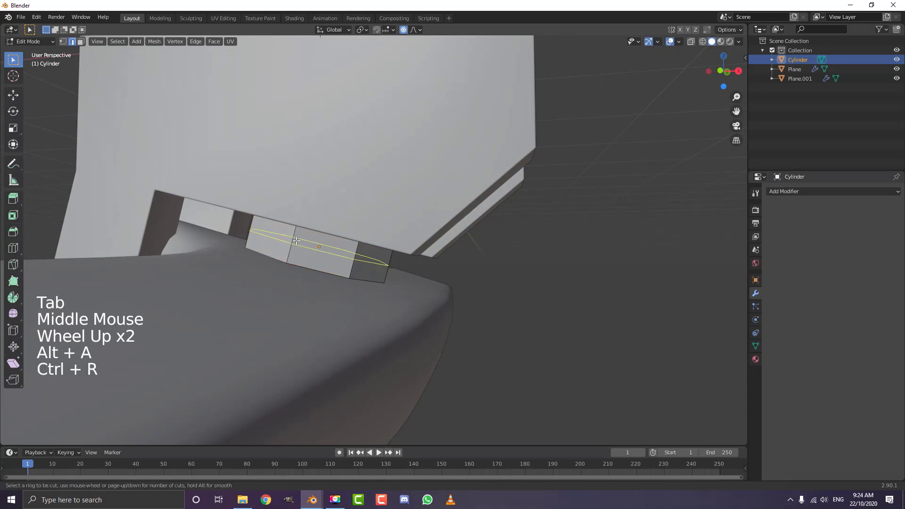
pyautogui.click(296, 240)
pyautogui.rightClick(296, 240)
# Scale the cylinder's middle loop outward to bulge its sides and add a Subdivision Surface modifier
pyautogui.press('s')
pyautogui.rightClick(449, 296)
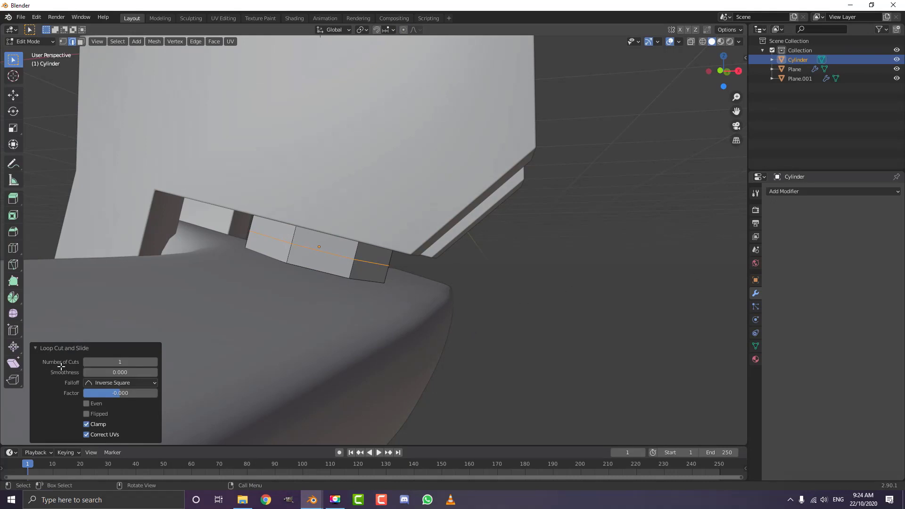
pyautogui.click(47, 348)
pyautogui.press('s')
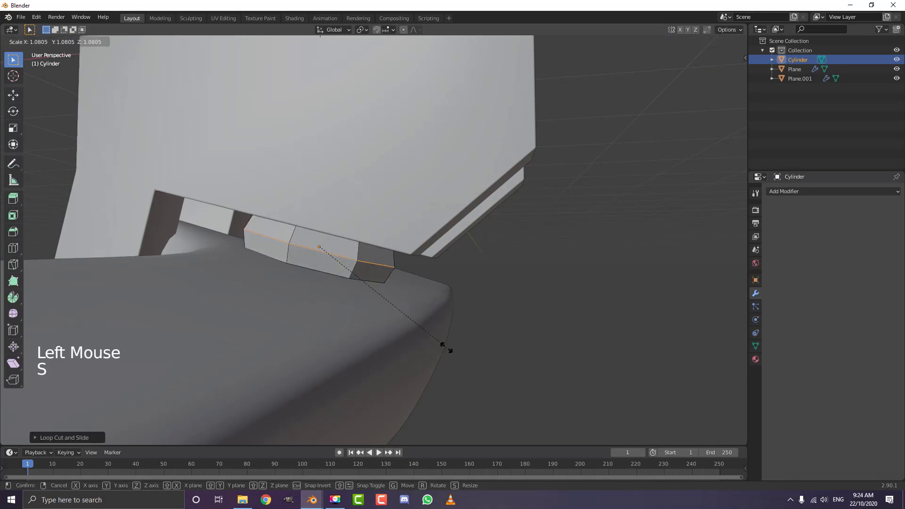
pyautogui.click(451, 370)
pyautogui.click(810, 191)
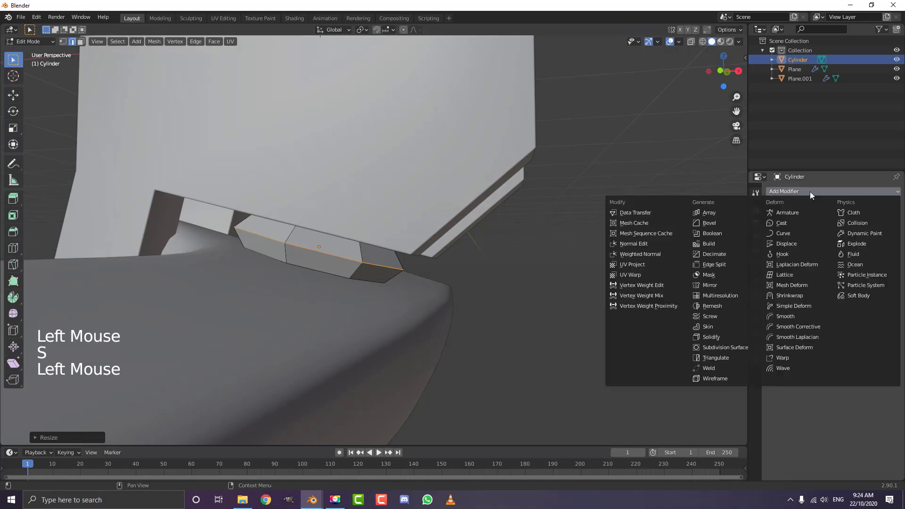
pyautogui.click(722, 343)
# Delete the cap faces at both ends of the cylinder, working in wireframe shading
pyautogui.press('z')
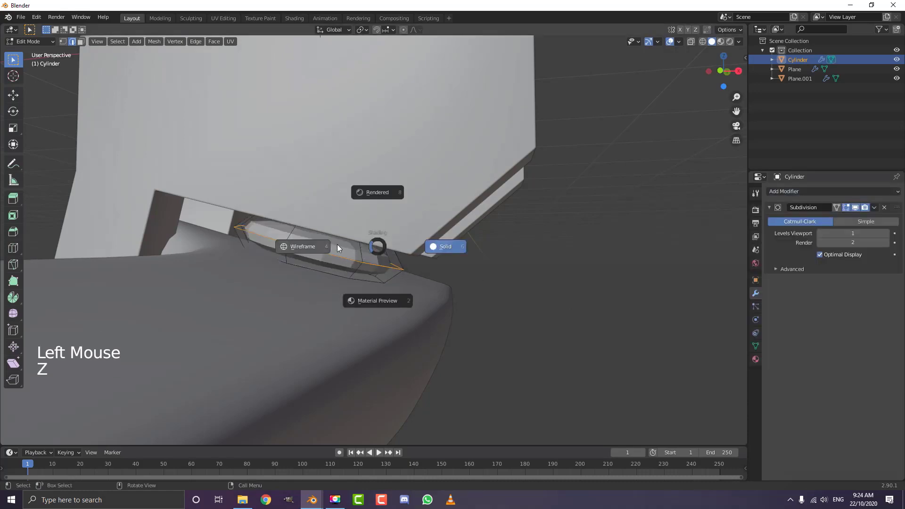
pyautogui.hotkey('alt', 'a')
pyautogui.scroll(1, 330, 216)
pyautogui.moveTo(329, 216)
pyautogui.mouseDown(button='middle')
pyautogui.moveTo(303, 224)
pyautogui.moveTo(282, 209)
pyautogui.moveTo(368, 258)
pyautogui.moveTo(250, 256)
pyautogui.moveTo(250, 240)
pyautogui.moveTo(292, 256)
pyautogui.moveTo(292, 277)
pyautogui.moveTo(323, 278)
pyautogui.mouseUp(button='middle')
pyautogui.keyDown('alt'); pyautogui.keyDown('shift'); pyautogui.click(282, 209); pyautogui.keyUp('shift'); pyautogui.keyUp('alt')
pyautogui.press('x')
pyautogui.click(262, 196)
pyautogui.keyDown('alt'); pyautogui.keyDown('shift'); pyautogui.click(242, 251); pyautogui.keyUp('shift'); pyautogui.keyUp('alt')
pyautogui.hotkey('alt', 'a')
pyautogui.keyDown('alt'); pyautogui.keyDown('shift'); pyautogui.click(234, 252); pyautogui.keyUp('shift'); pyautogui.keyUp('alt')
pyautogui.press('x')
pyautogui.click(259, 241)
# Return to Object Mode and solid shading and shade the cylinder smooth
pyautogui.press('Tab')
pyautogui.press('KP_1')
pyautogui.press('z')
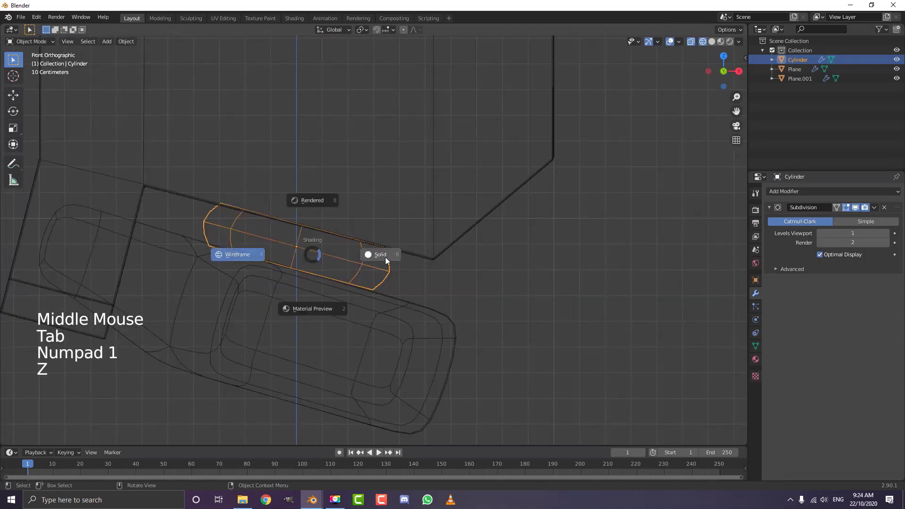
pyautogui.scroll(-3, 346, 263)
pyautogui.click(126, 42)
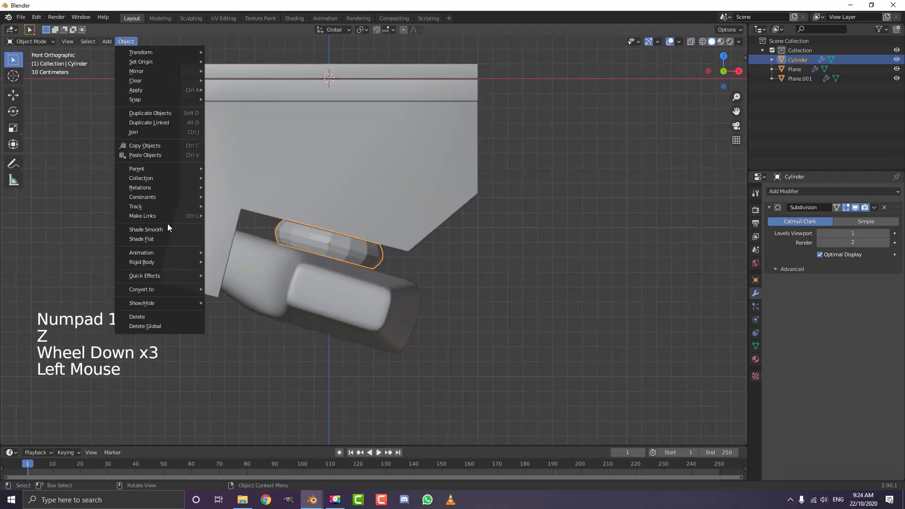
pyautogui.click(146, 230)
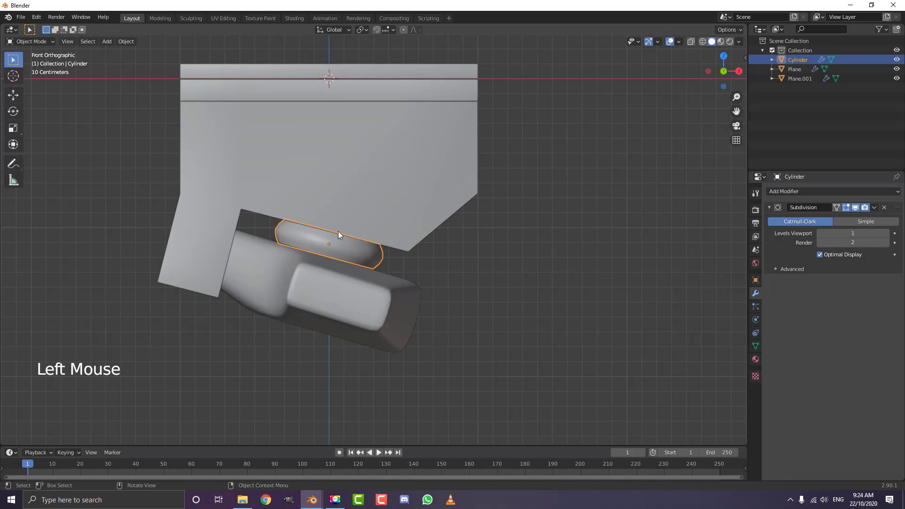
pyautogui.hotkey('alt', 'a')
pyautogui.scroll(-2, 358, 240)
pyautogui.moveTo(376, 248); pyautogui.dragTo(270, 243, button='middle')
pyautogui.scroll(2, 349, 245)
pyautogui.moveTo(434, 250); pyautogui.dragTo(424, 221, button='middle')
# Add a horizontal loop cut around the wall of the slab-and-wall object and slide it down toward the slanted lower end
pyautogui.click(472, 159)
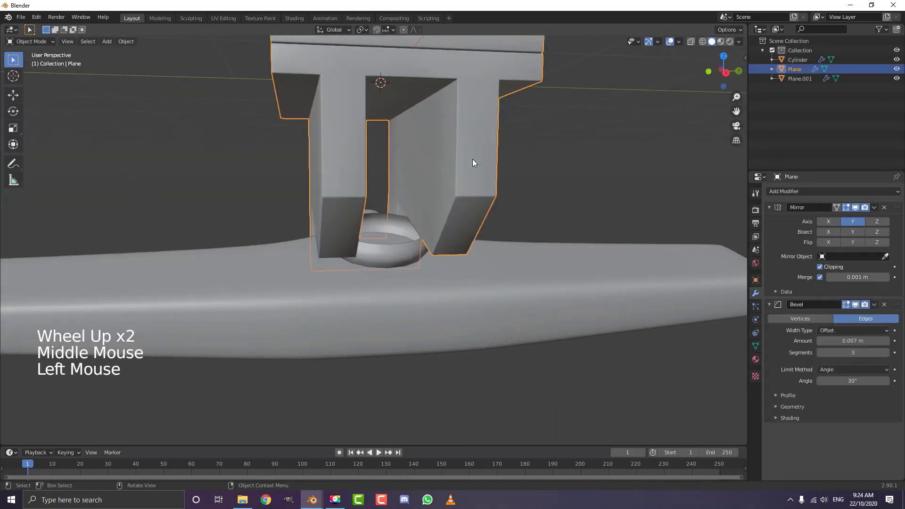
pyautogui.scroll(-2, 472, 160)
pyautogui.press('Tab')
pyautogui.moveTo(392, 185); pyautogui.dragTo(355, 198, button='middle')
pyautogui.scroll(2, 377, 198)
pyautogui.hotkey('alt', 'a')
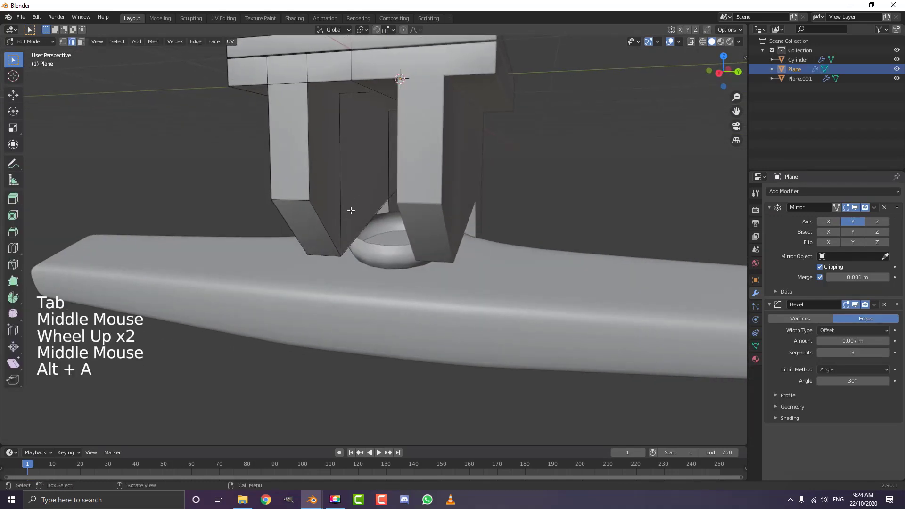
pyautogui.hotkey('ctrl', 'r')
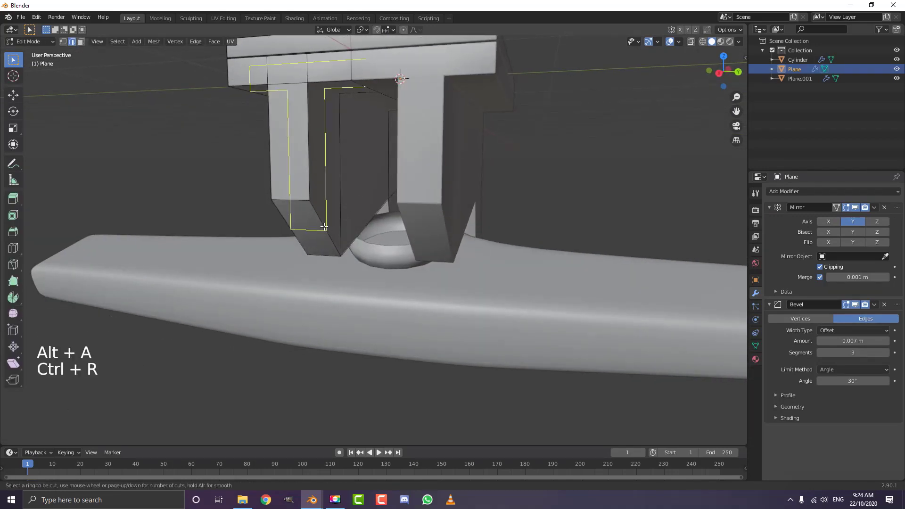
pyautogui.doubleClick(349, 198)
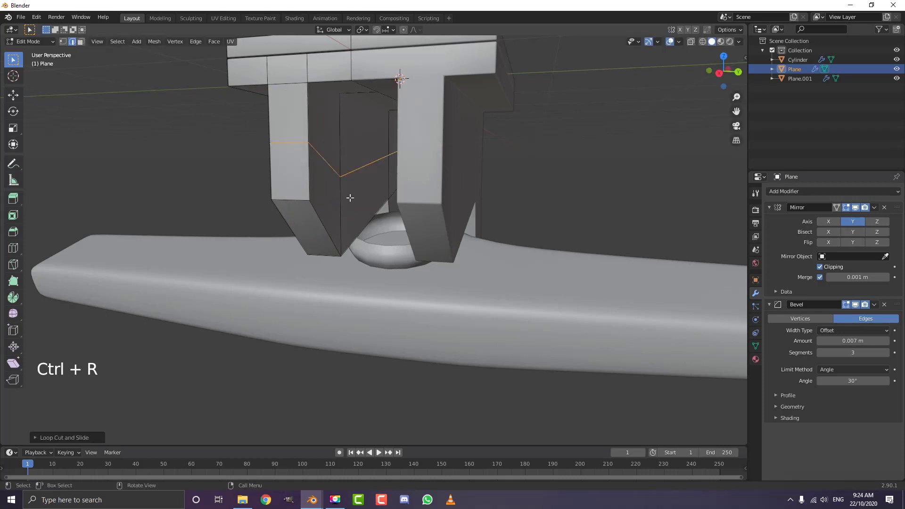
pyautogui.press('g')
pyautogui.press('g')
pyautogui.click(359, 246)
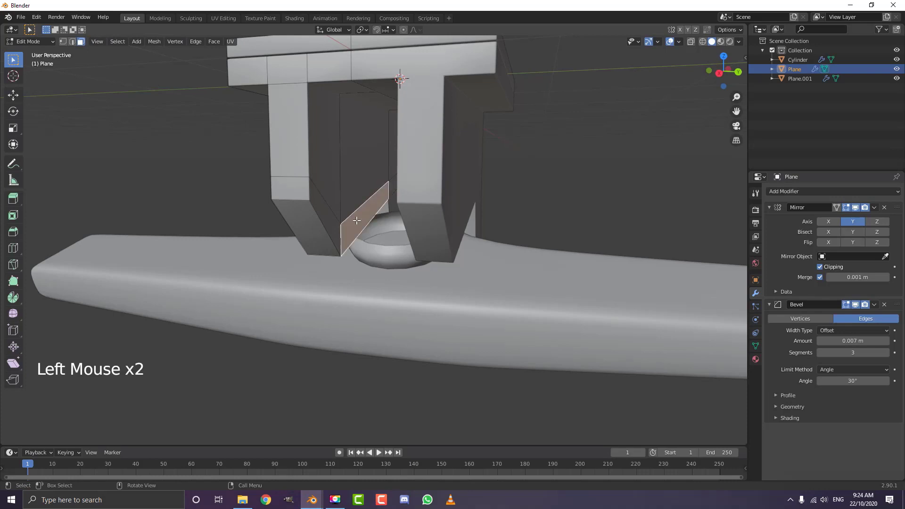
# Extrude the lower inner wall face inward to the mirror plane to bridge the two walls, and delete the leftover centre face
pyautogui.moveTo(357, 220); pyautogui.dragTo(384, 219, button='middle')
pyautogui.press('e')
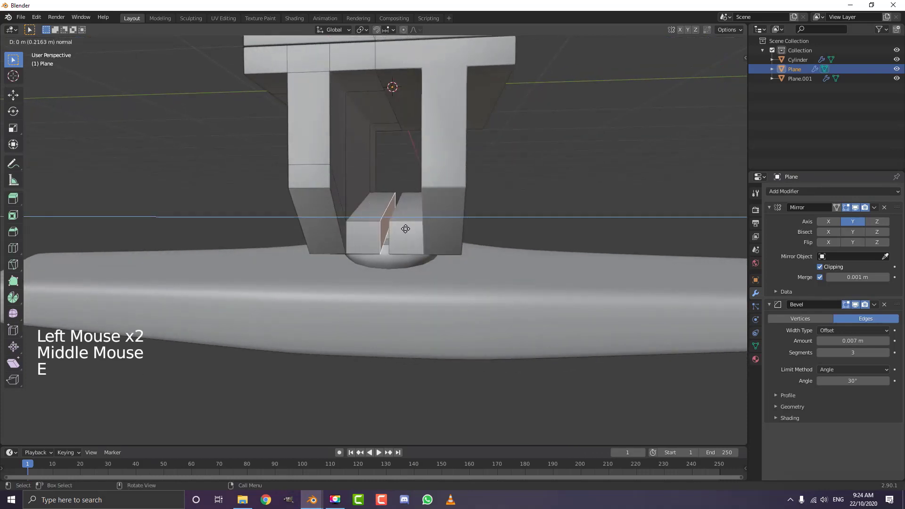
pyautogui.click(465, 252)
pyautogui.press('x')
pyautogui.click(403, 204)
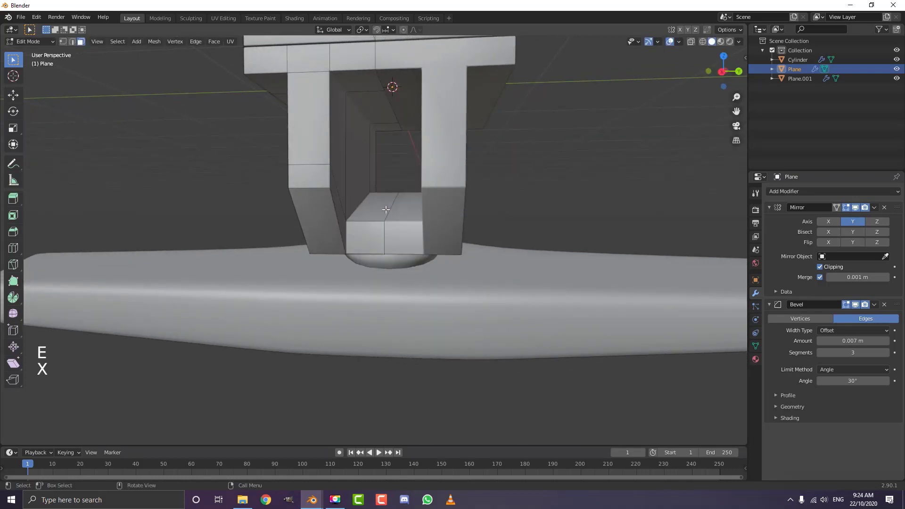
# Examine the bridged walls, cylinder and arm from several angles in Object Mode, with everything deselected
pyautogui.scroll(-4, 403, 206)
pyautogui.moveTo(405, 207); pyautogui.dragTo(387, 239, button='middle')
pyautogui.press('Tab')
pyautogui.scroll(2, 386, 239)
pyautogui.scroll(1, 386, 239)
pyautogui.hotkey('alt', 'a')
pyautogui.moveTo(255, 248); pyautogui.dragTo(473, 231, button='middle')
pyautogui.scroll(-4, 363, 216)
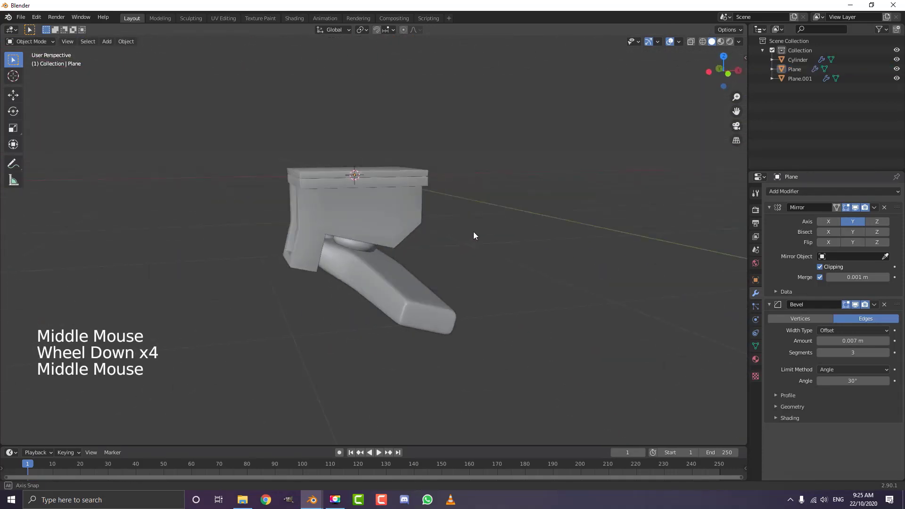
pyautogui.scroll(-1, 398, 242)
pyautogui.moveTo(398, 242); pyautogui.dragTo(426, 239, button='middle')
pyautogui.scroll(-4, 632, 267)
pyautogui.scroll(2, 413, 228)
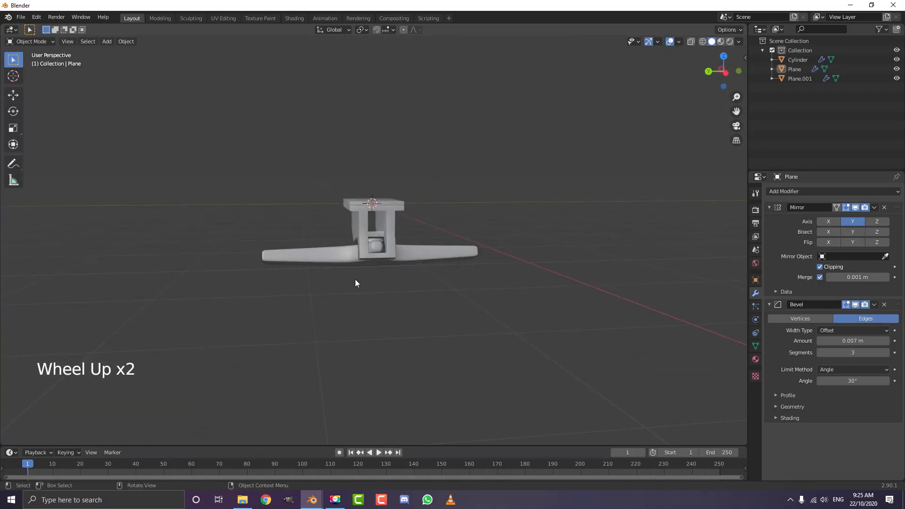
pyautogui.middleClick(326, 230)
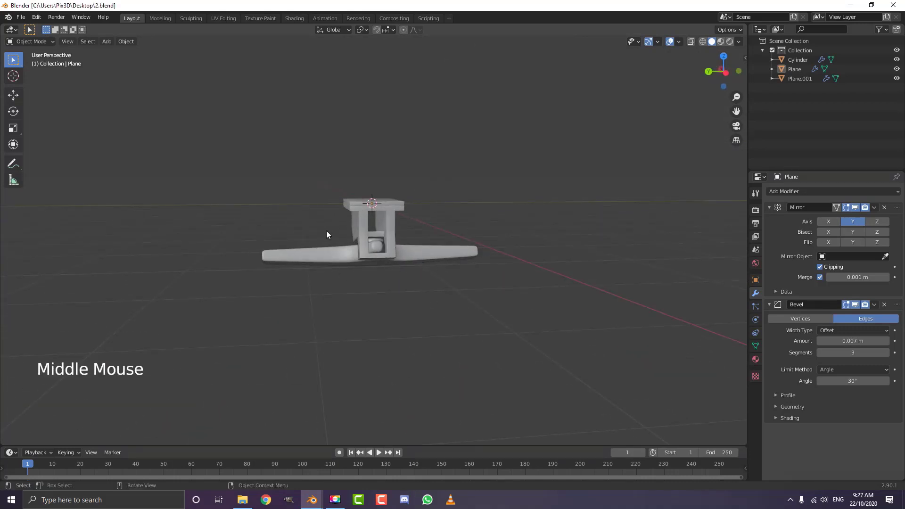
pyautogui.scroll(1, 318, 234)
pyautogui.middleClick(317, 233)
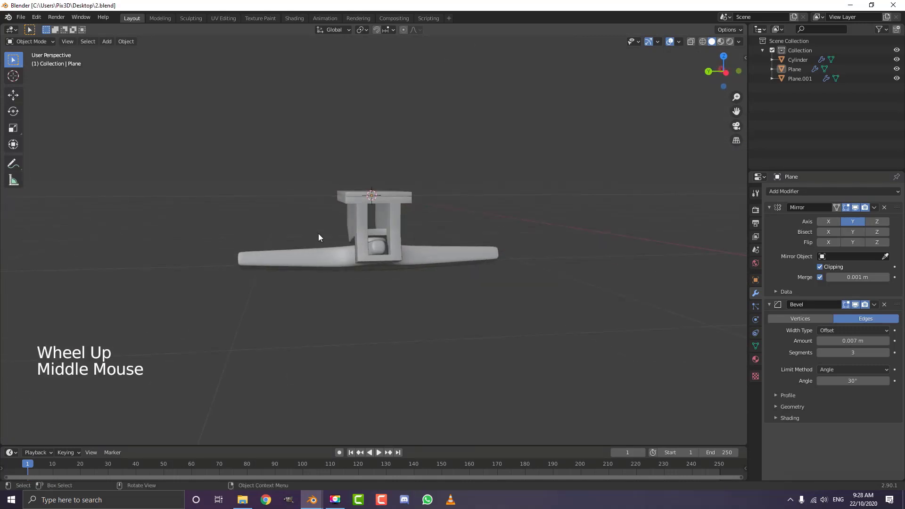
# Add a second mesh cylinder with 16 vertices at the 3D cursor, working in the right orthographic view
pyautogui.press('KP_3')
pyautogui.scroll(1, 335, 209)
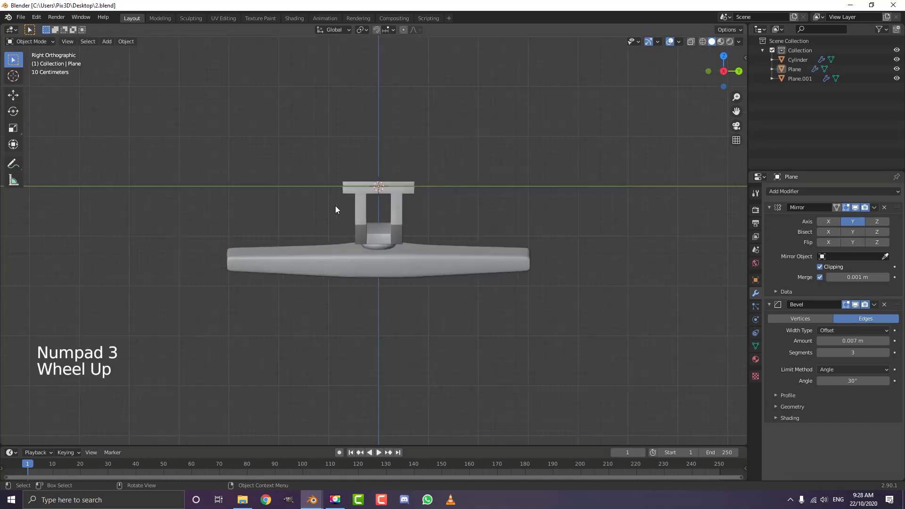
pyautogui.hotkey('shift', 'a')
pyautogui.moveTo(327, 150)
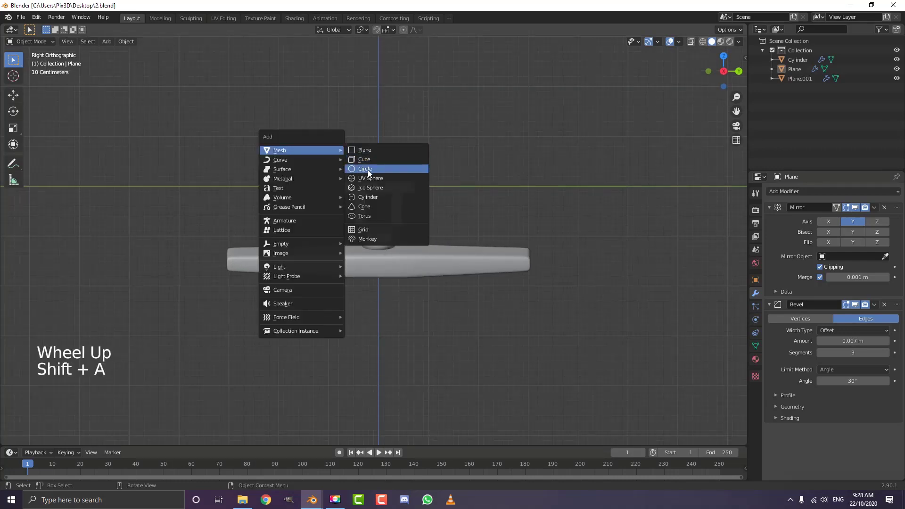
pyautogui.click(381, 197)
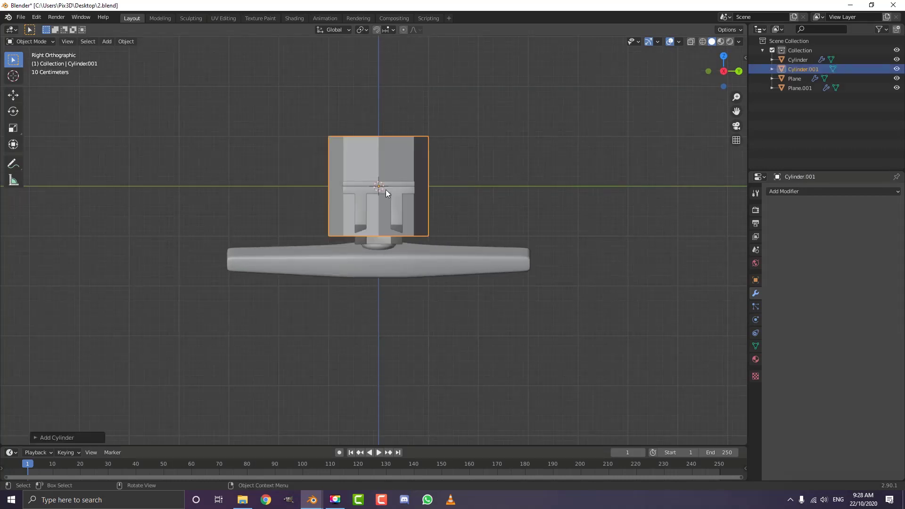
pyautogui.click(51, 438)
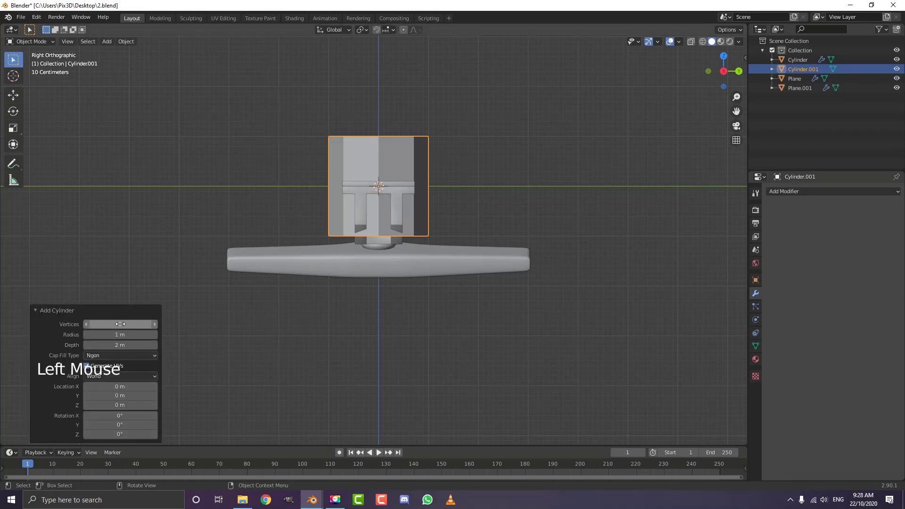
pyautogui.click(121, 325)
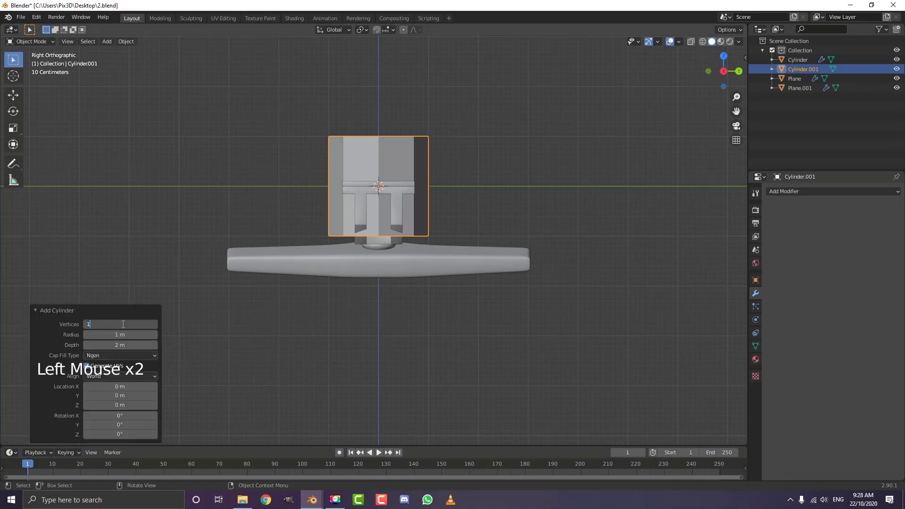
pyautogui.write('16')
pyautogui.press('Return')
pyautogui.scroll(2, 386, 161)
pyautogui.scroll(-2, 386, 160)
pyautogui.click(428, 144)
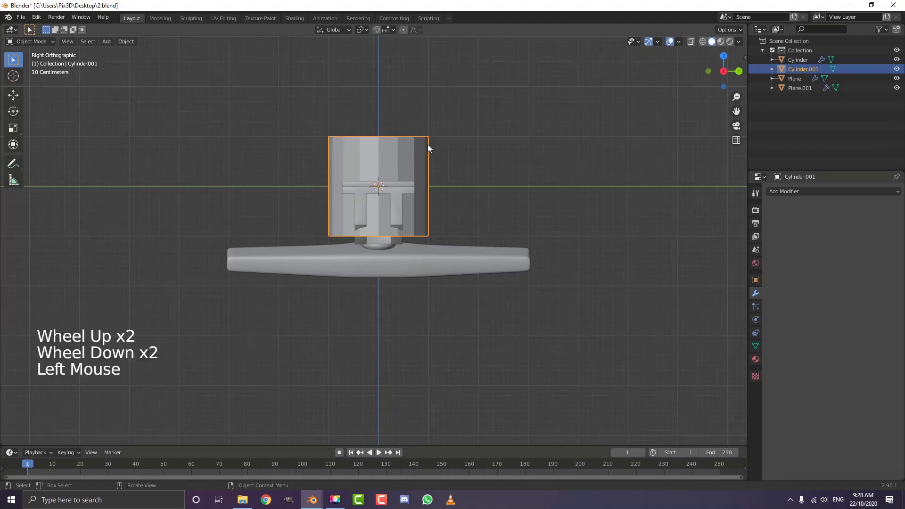
# Rotate the new cylinder 90° about the X axis and move it about -3.47 m in Y and -1.43 m in Z, beside the arm's end
pyautogui.write('r')
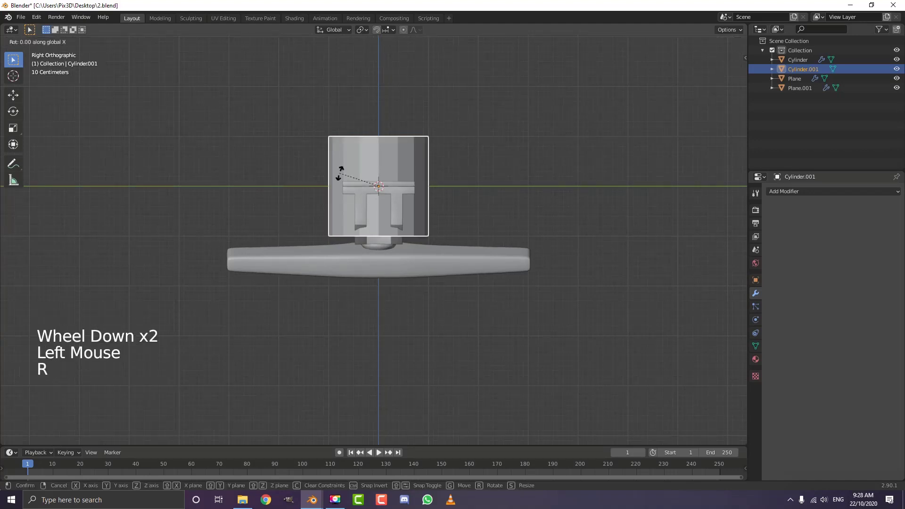
pyautogui.write('90')
pyautogui.press('Return')
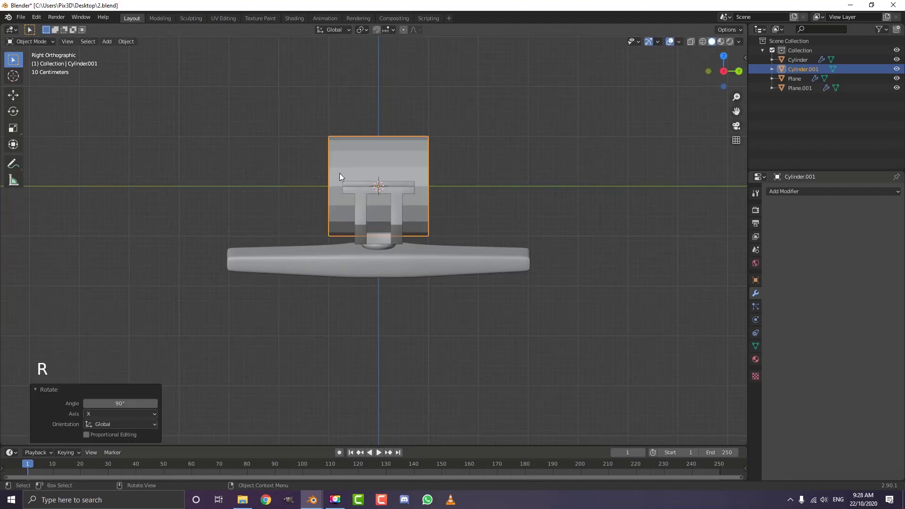
pyautogui.scroll(1, 339, 174)
pyautogui.press('g')
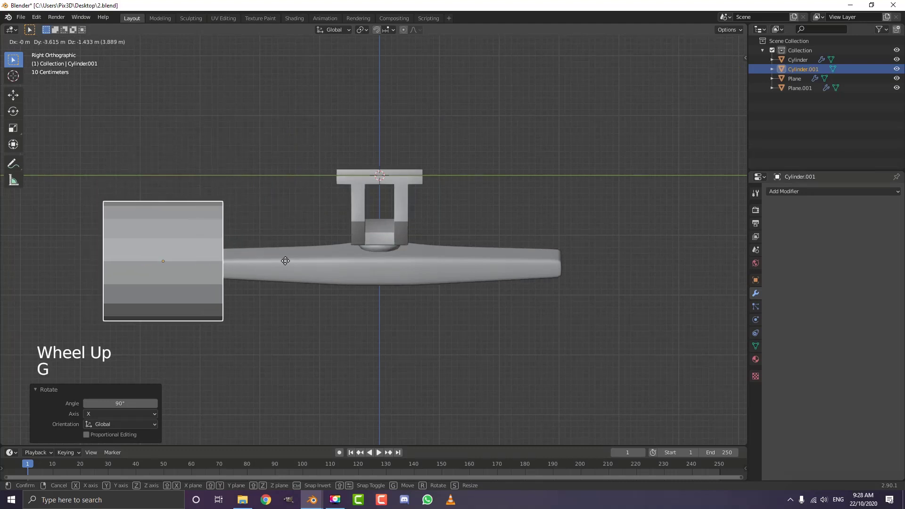
pyautogui.click(174, 262)
# In wireframe shading, move the cylinder about 0.43 m in Y and -0.05 m in Z to centre it on the arm's tip
pyautogui.keyDown('shift'); pyautogui.scroll(1, 174, 261); pyautogui.keyUp('shift')
pyautogui.scroll(1, 264, 225)
pyautogui.moveTo(173, 261)
pyautogui.keyDown('shift'); pyautogui.mouseDown(button='middle')
pyautogui.moveTo(265, 225)
pyautogui.moveTo(280, 232)
pyautogui.mouseUp(button='middle'); pyautogui.keyUp('shift')
pyautogui.press('z')
pyautogui.press('z')
pyautogui.keyDown('shift'); pyautogui.scroll(1, 252, 250); pyautogui.keyUp('shift')
pyautogui.scroll(1, 280, 233)
pyautogui.scroll(1, 280, 233)
pyautogui.press('g')
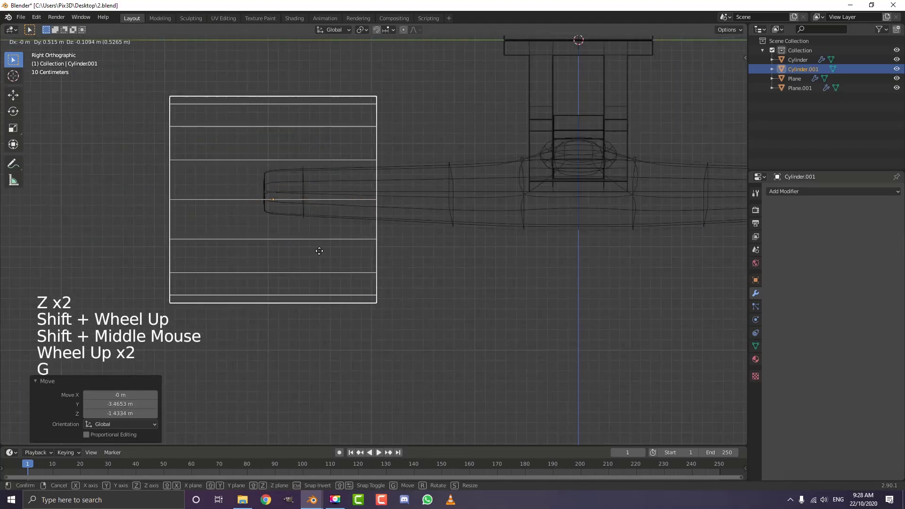
pyautogui.click(310, 246)
pyautogui.scroll(-5, 371, 191)
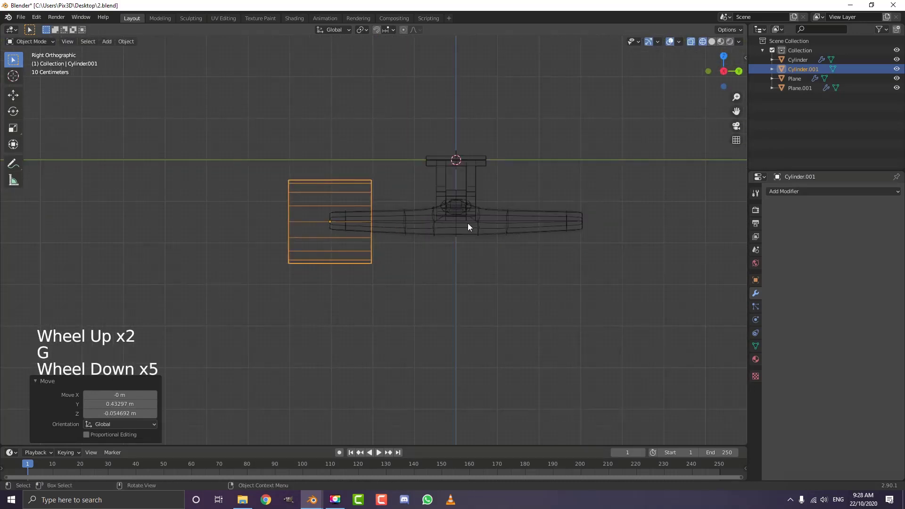
pyautogui.scroll(2, 431, 208)
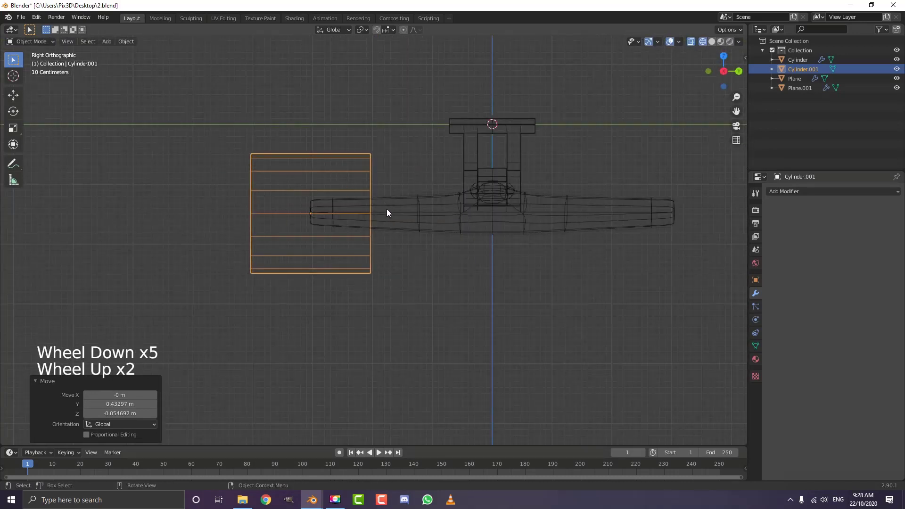
# In Edit Mode, scale the whole cylinder mesh along Y to about 0.62 to shorten it
pyautogui.press('Tab')
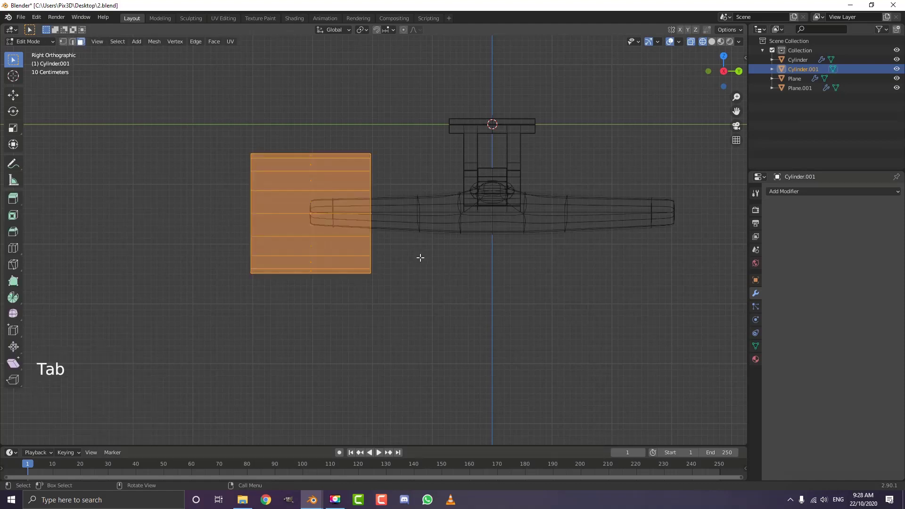
pyautogui.press('s')
pyautogui.press('y')
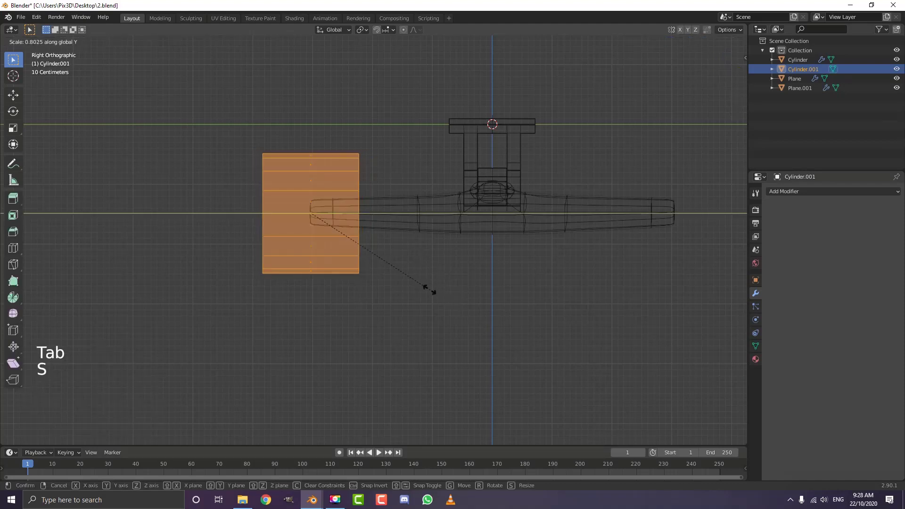
pyautogui.click(404, 271)
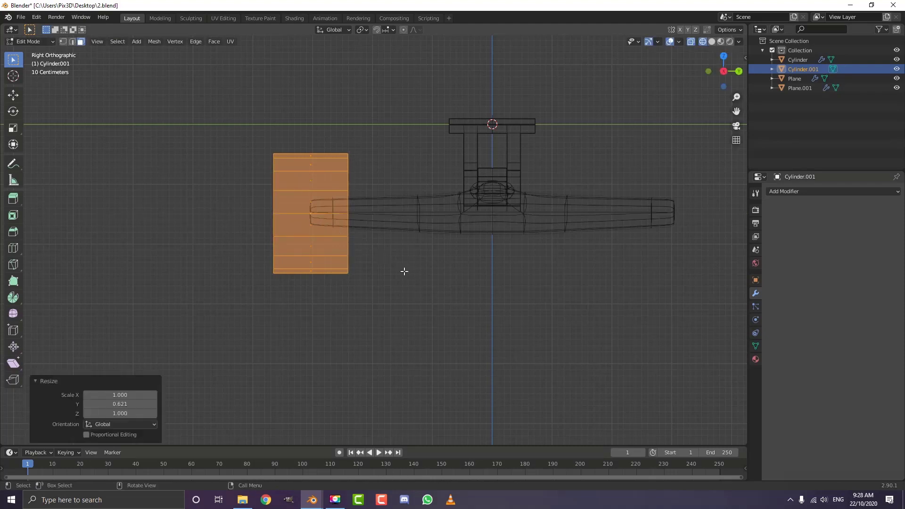
# Scale the wheel cylinder along the Y axis by about 1.1 to widen it
pyautogui.press('s')
pyautogui.press('y')
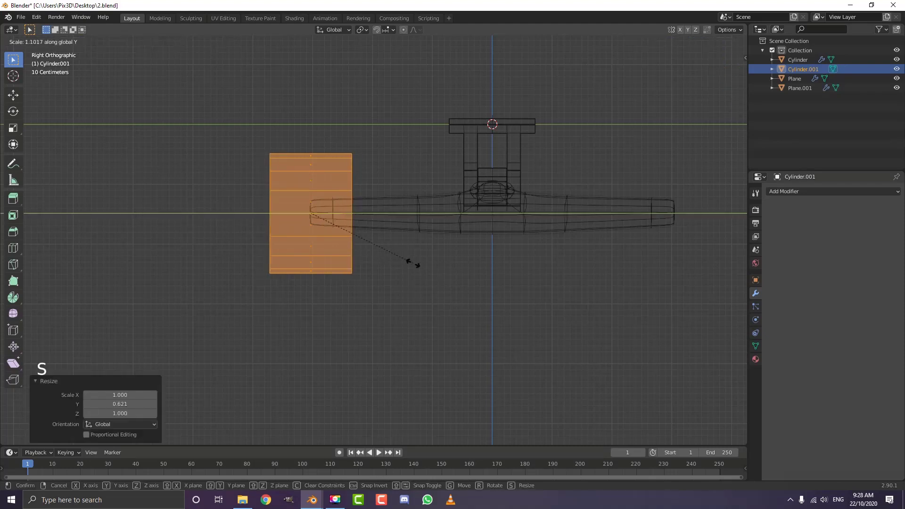
pyautogui.click(410, 263)
# In solid shading, extrude the wheel's outer end face in place and scale it to about 0.75 to form a rim
pyautogui.scroll(-3, 410, 263)
pyautogui.moveTo(410, 263)
pyautogui.mouseDown(button='middle')
pyautogui.moveTo(360, 233)
pyautogui.moveTo(320, 226)
pyautogui.moveTo(386, 285)
pyautogui.mouseUp(button='middle')
pyautogui.press('z')
pyautogui.click(332, 232)
pyautogui.scroll(1, 331, 232)
pyautogui.click(81, 42)
pyautogui.click(306, 226)
pyautogui.scroll(3, 379, 280)
pyautogui.press('e')
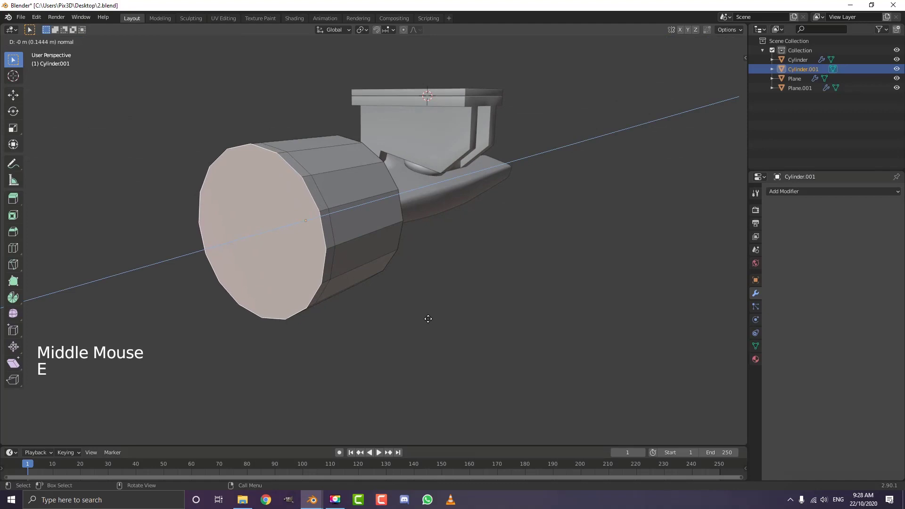
pyautogui.press('s')
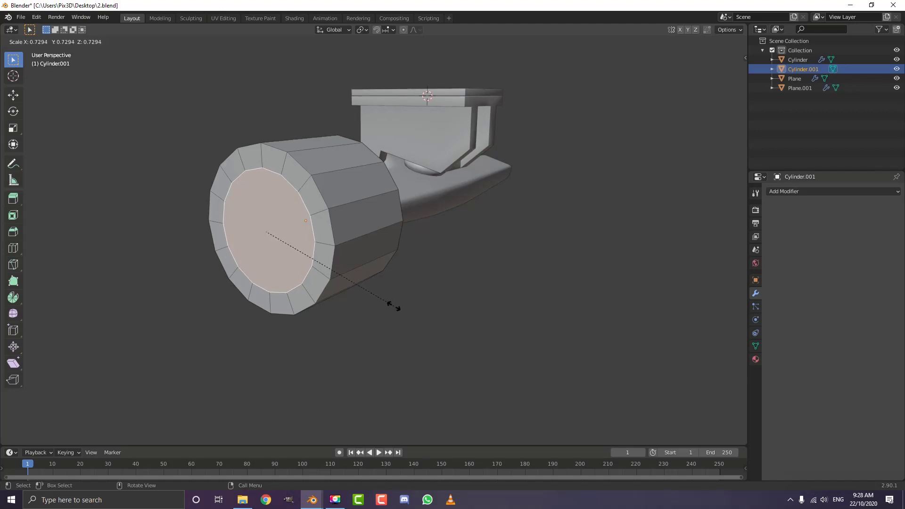
pyautogui.click(393, 311)
# Extrude the wheel's inner circular face inward about 0.33 m and scale it to about 0.67 for a tapered recess
pyautogui.moveTo(380, 269); pyautogui.dragTo(376, 275, button='middle')
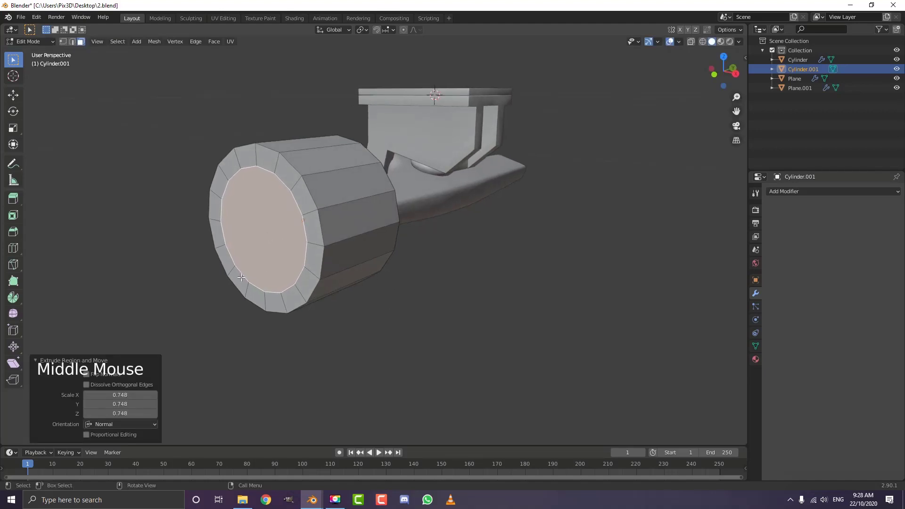
pyautogui.press('e')
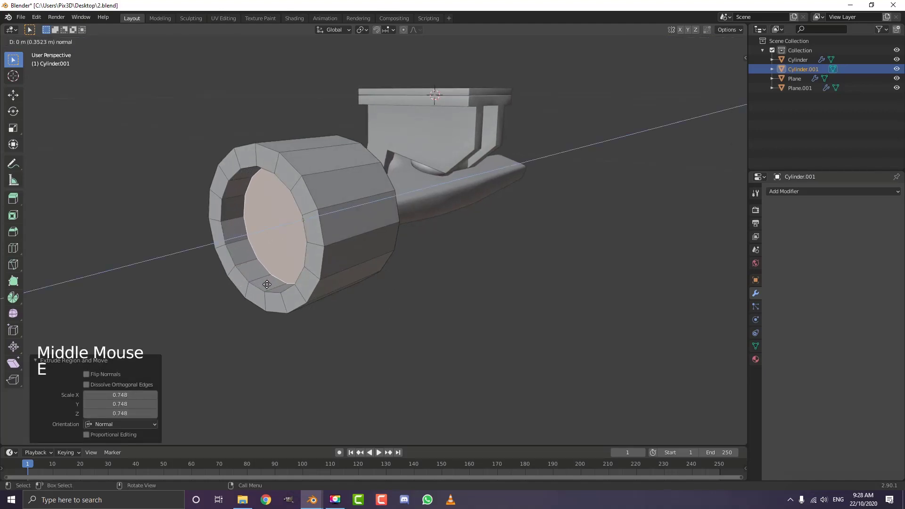
pyautogui.click(267, 284)
pyautogui.press('s')
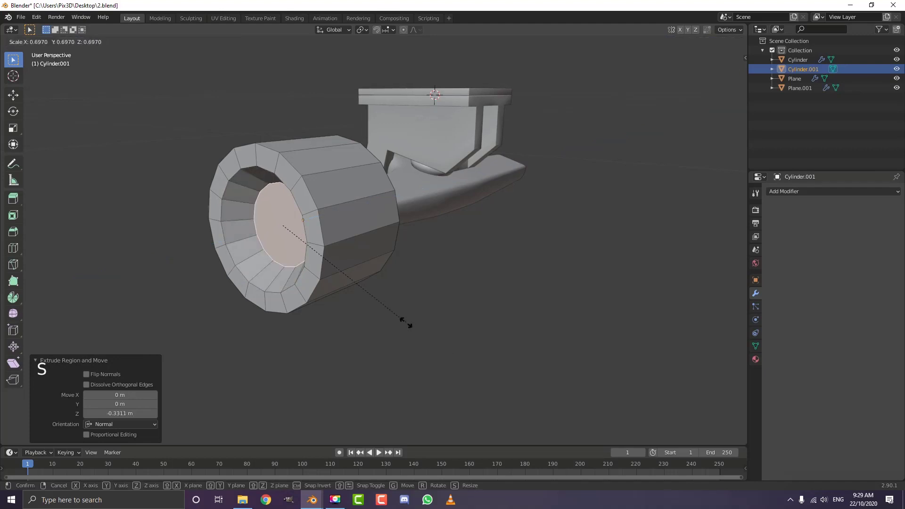
pyautogui.click(404, 316)
# Inset the wheel's end face on the axle side by about 0.26 m
pyautogui.scroll(-2, 377, 297)
pyautogui.moveTo(358, 282); pyautogui.dragTo(320, 292, button='middle')
pyautogui.scroll(2, 283, 285)
pyautogui.click(342, 165)
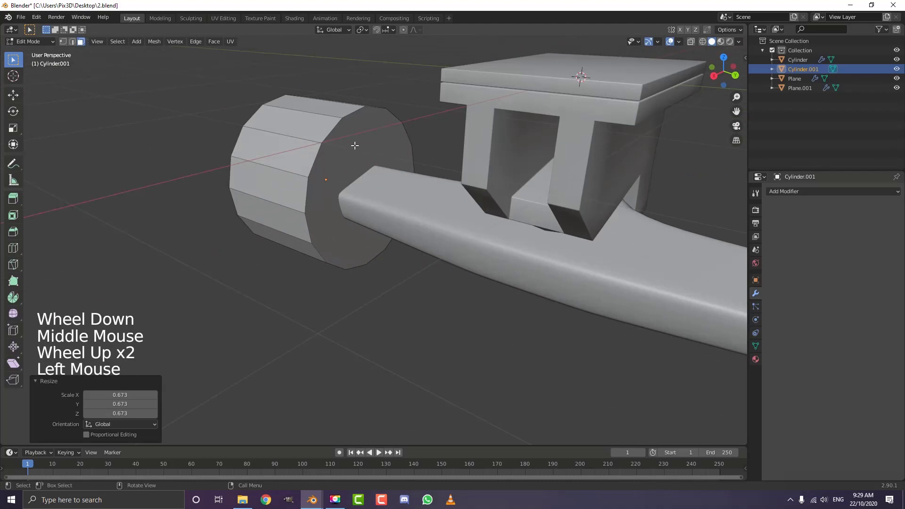
pyautogui.moveTo(398, 226); pyautogui.dragTo(401, 227, button='middle')
pyautogui.scroll(1, 401, 227)
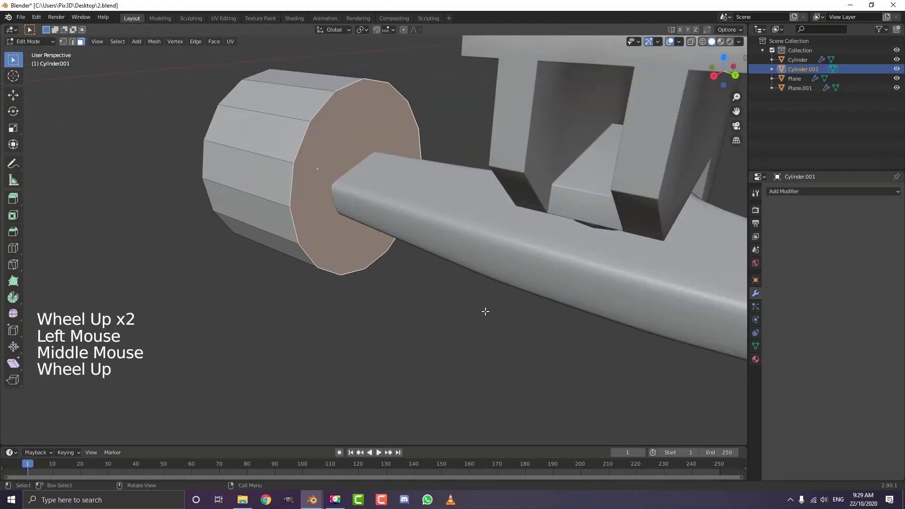
pyautogui.press('i')
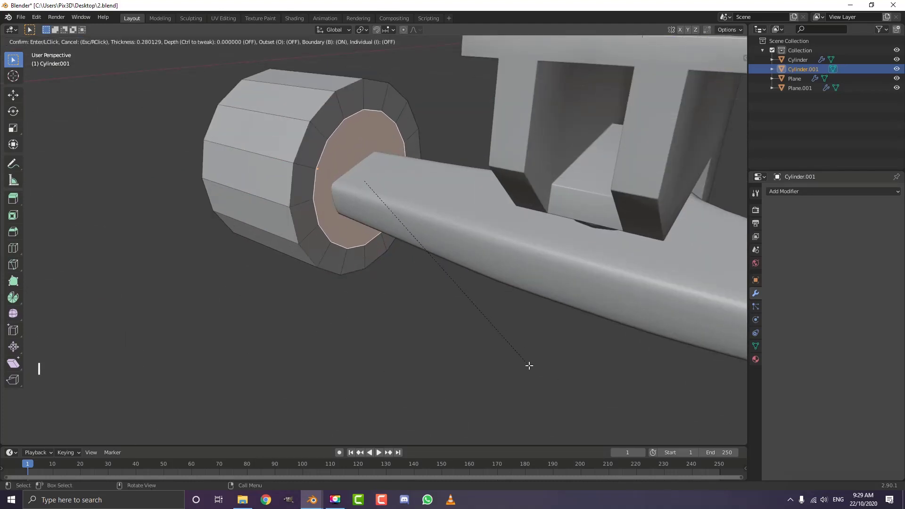
pyautogui.click(530, 367)
# Extrude the inset axle-side face about 0.32 m into the wheel and scale it to about 0.72
pyautogui.press('e')
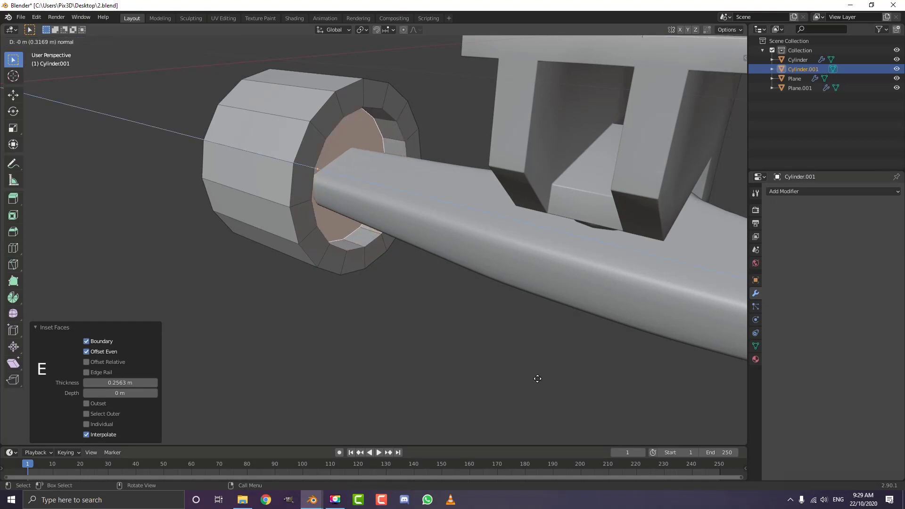
pyautogui.click(547, 378)
pyautogui.press('s')
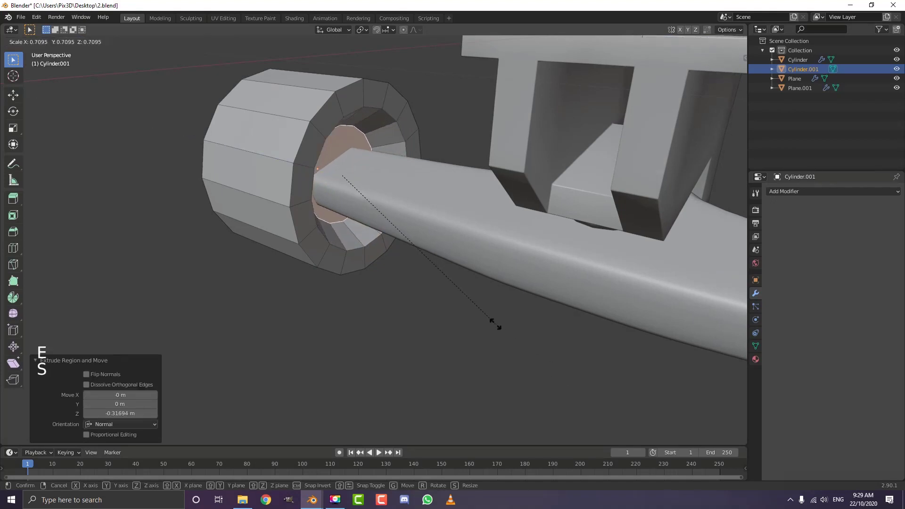
pyautogui.click(494, 326)
# Add a Bevel modifier to the wheel with the limit method set to Angle and 4 segments
pyautogui.scroll(-4, 494, 326)
pyautogui.moveTo(494, 326); pyautogui.dragTo(446, 226, button='middle')
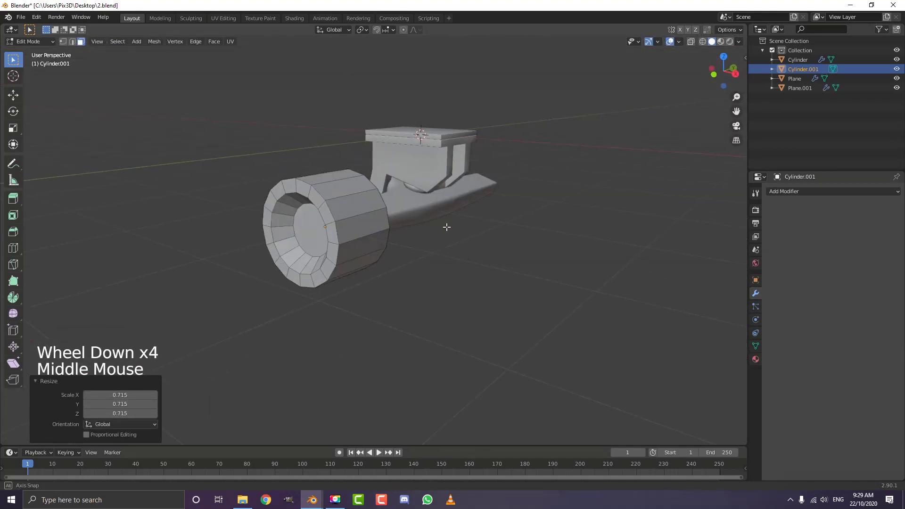
pyautogui.scroll(3, 428, 242)
pyautogui.click(807, 191)
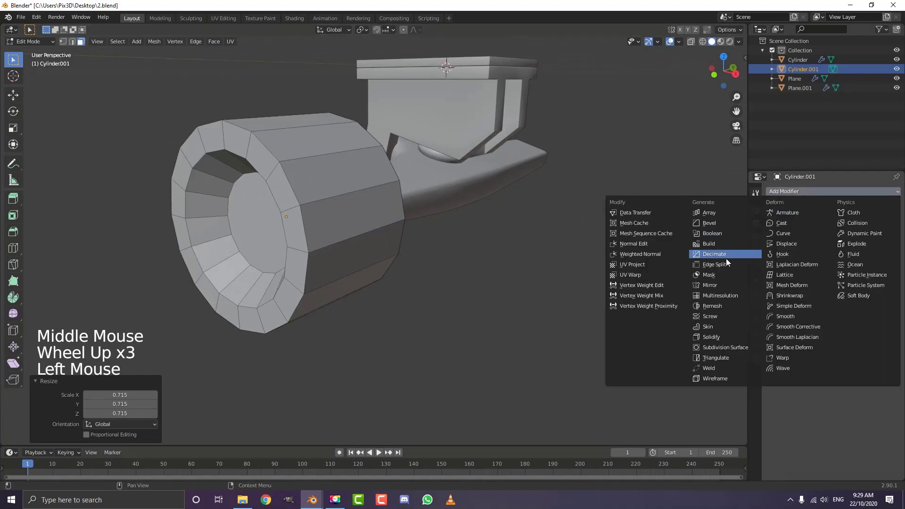
pyautogui.click(721, 222)
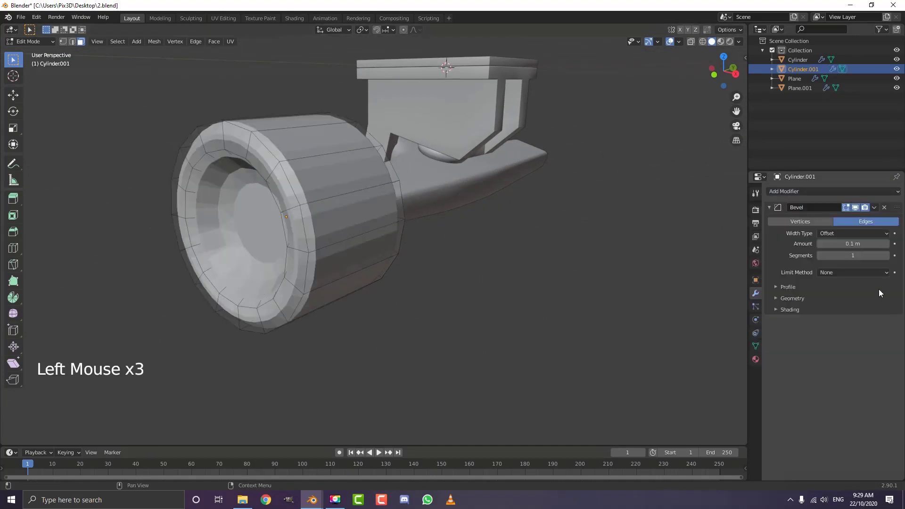
pyautogui.click(827, 273)
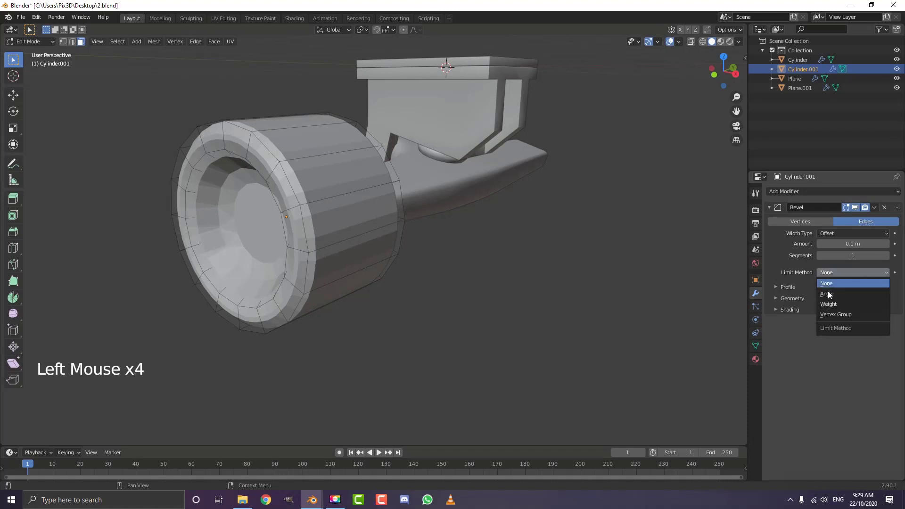
pyautogui.click(839, 294)
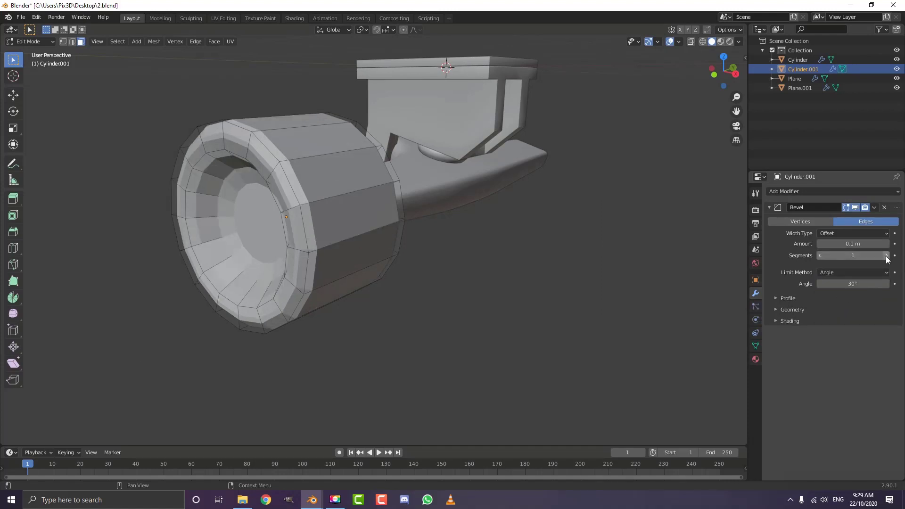
pyautogui.click(886, 256)
pyautogui.doubleClick(886, 256)
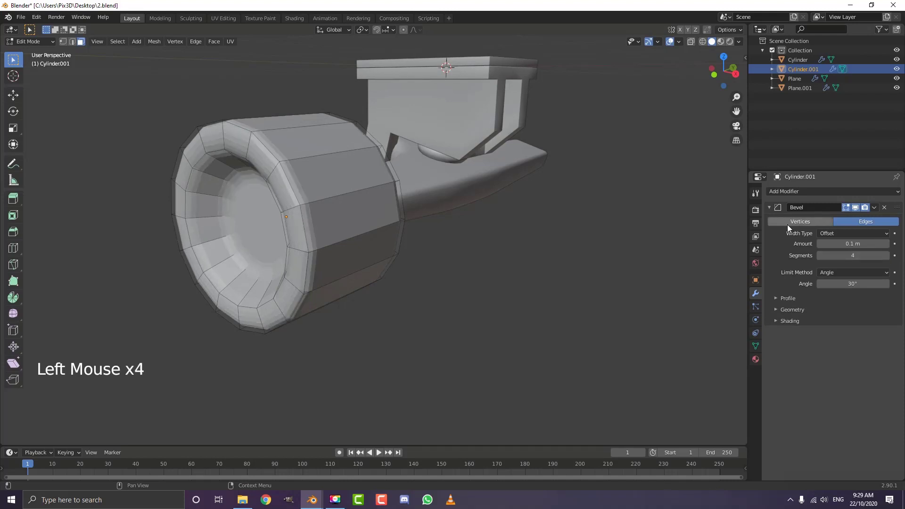
# Add a Subdivision Surface modifier to the wheel and shade the object smooth
pyautogui.click(788, 192)
pyautogui.click(725, 347)
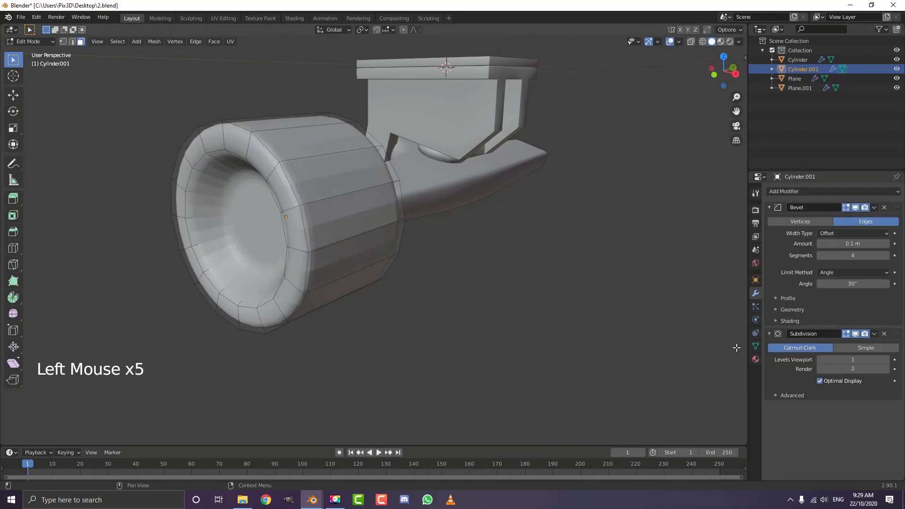
pyautogui.press('Tab')
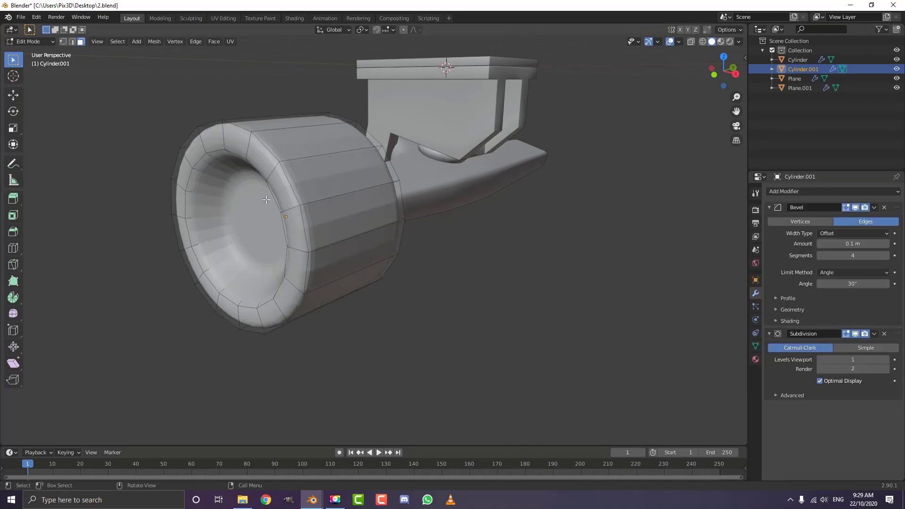
pyautogui.click(126, 42)
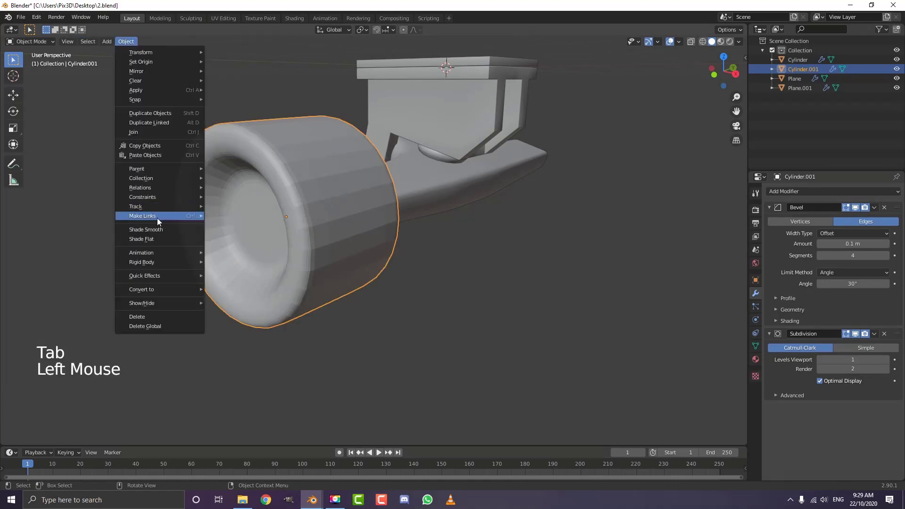
pyautogui.click(159, 229)
pyautogui.scroll(-2, 325, 188)
pyautogui.scroll(2, 327, 213)
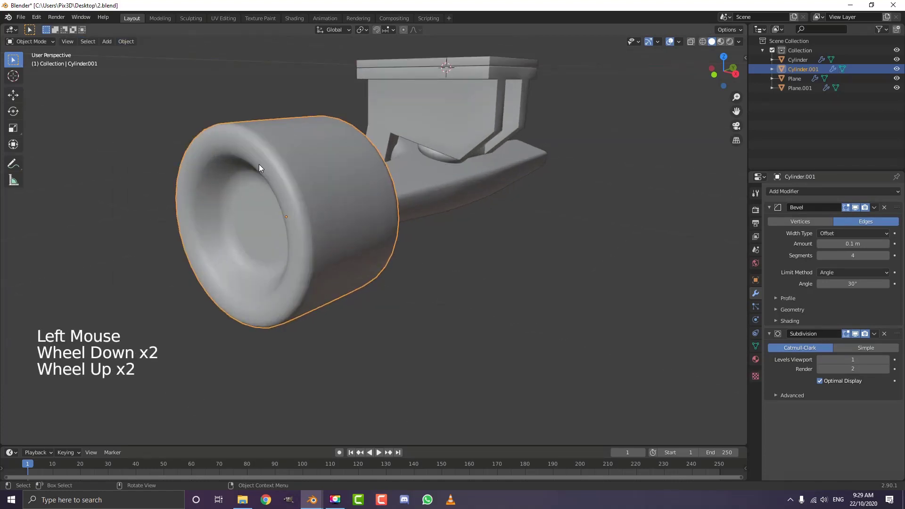
# Set the wheel's bevel amount to 0.011 m and its viewport subdivision level to 2
pyautogui.press('Tab')
pyautogui.press('Tab')
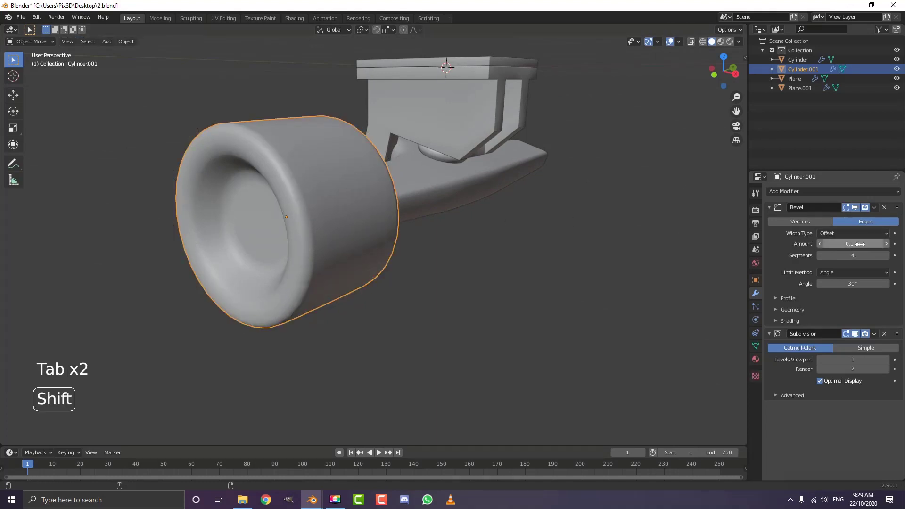
pyautogui.keyDown('shift'); pyautogui.moveTo(825, 244); pyautogui.dragTo(797, 244); pyautogui.keyUp('shift')
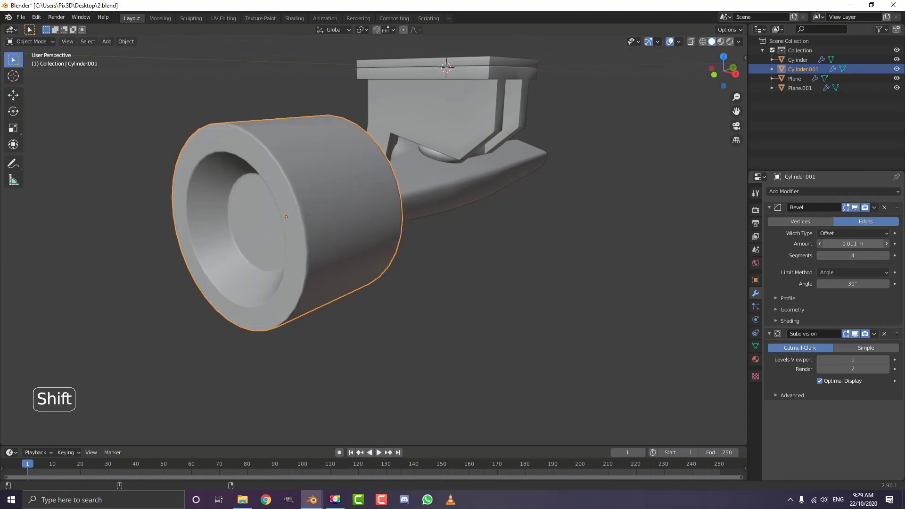
pyautogui.click(886, 360)
pyautogui.scroll(-4, 330, 217)
pyautogui.hotkey('alt', 'a')
pyautogui.moveTo(381, 258); pyautogui.dragTo(404, 242, button='middle')
pyautogui.scroll(2, 380, 201)
# Select the wheel, collapse its Bevel and Subdivision settings, and add a Mirror modifier
pyautogui.click(383, 196)
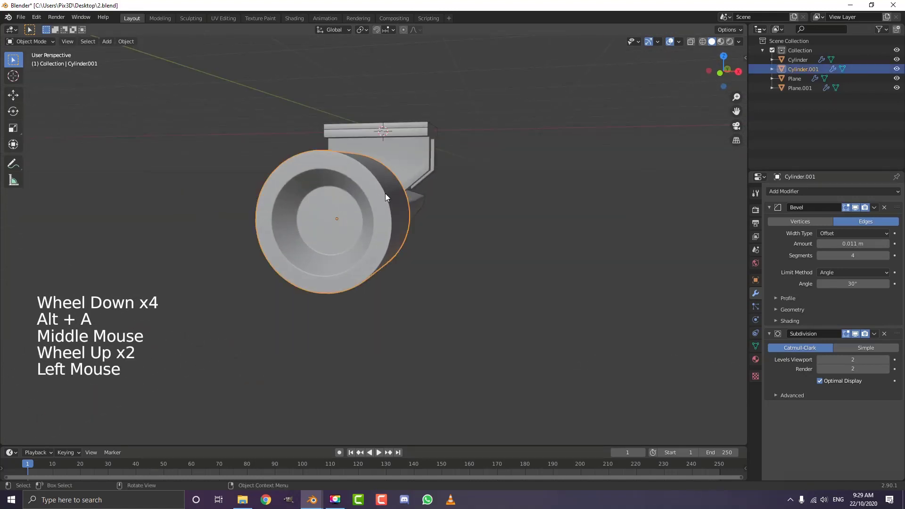
pyautogui.scroll(-2, 386, 193)
pyautogui.moveTo(385, 193); pyautogui.dragTo(377, 223, button='middle')
pyautogui.scroll(1, 377, 222)
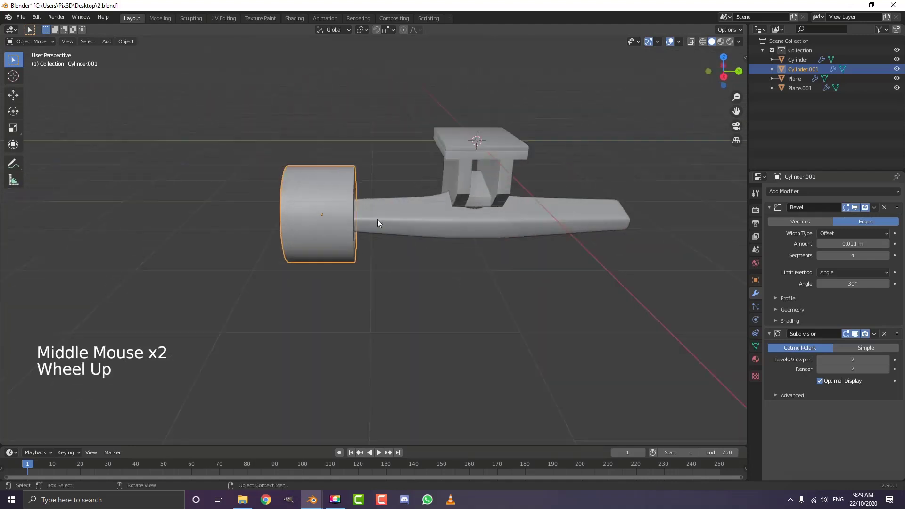
pyautogui.keyDown('shift'); pyautogui.moveTo(627, 248); pyautogui.dragTo(590, 247, button='middle'); pyautogui.keyUp('shift')
pyautogui.click(769, 207)
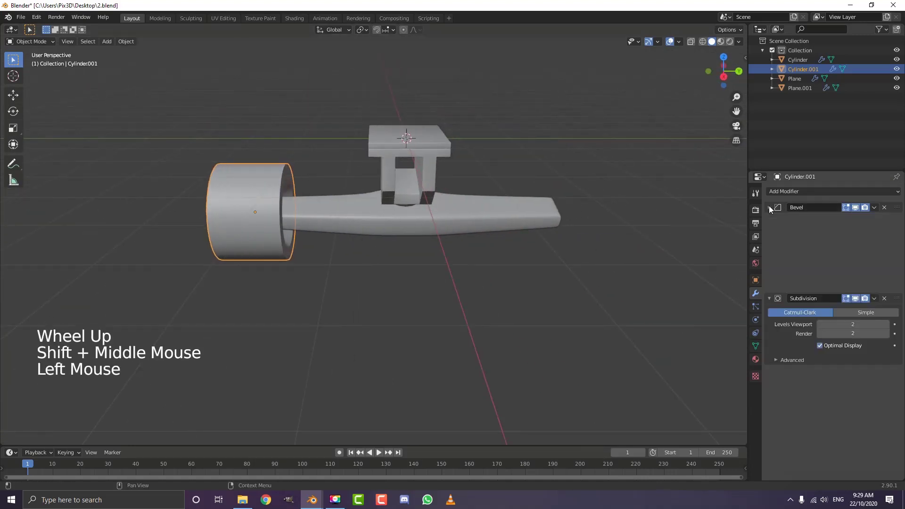
pyautogui.click(780, 191)
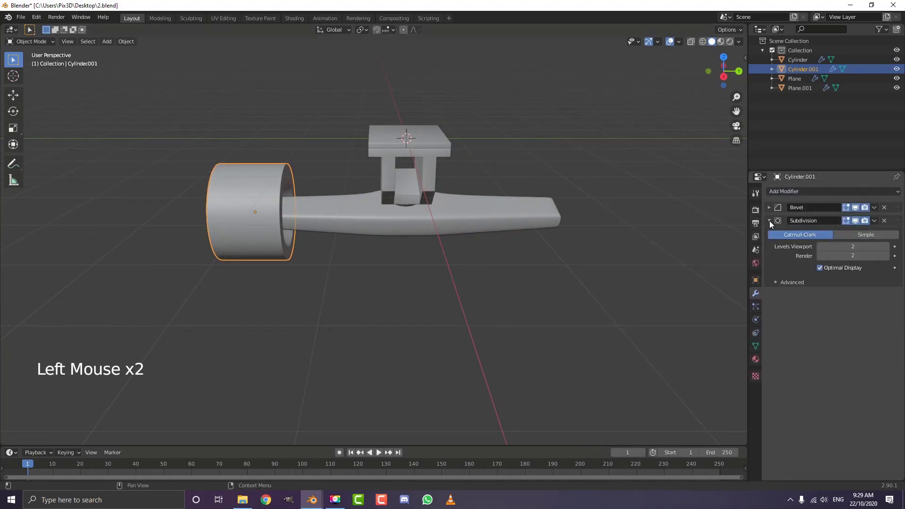
pyautogui.click(769, 221)
pyautogui.click(781, 192)
pyautogui.click(714, 277)
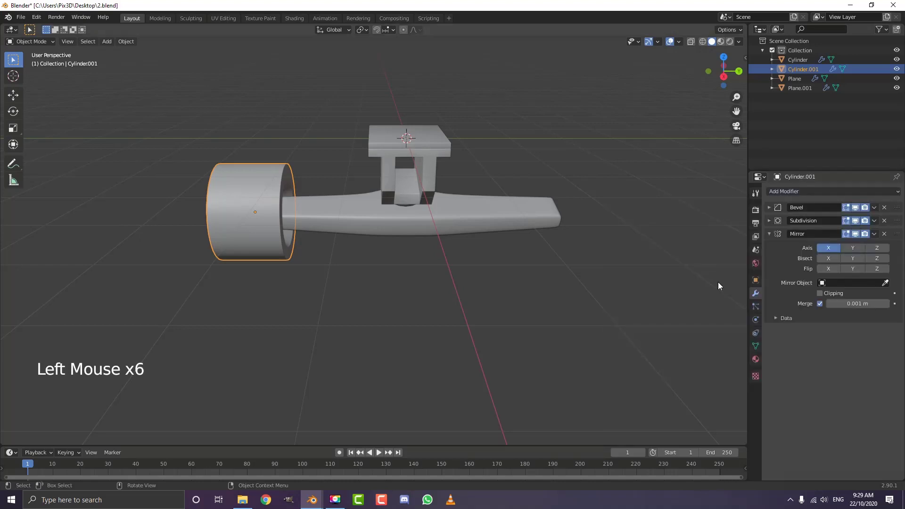
# Mirror the wheel across the Y axis only, using the base plate object Plane as the mirror object
pyautogui.click(885, 282)
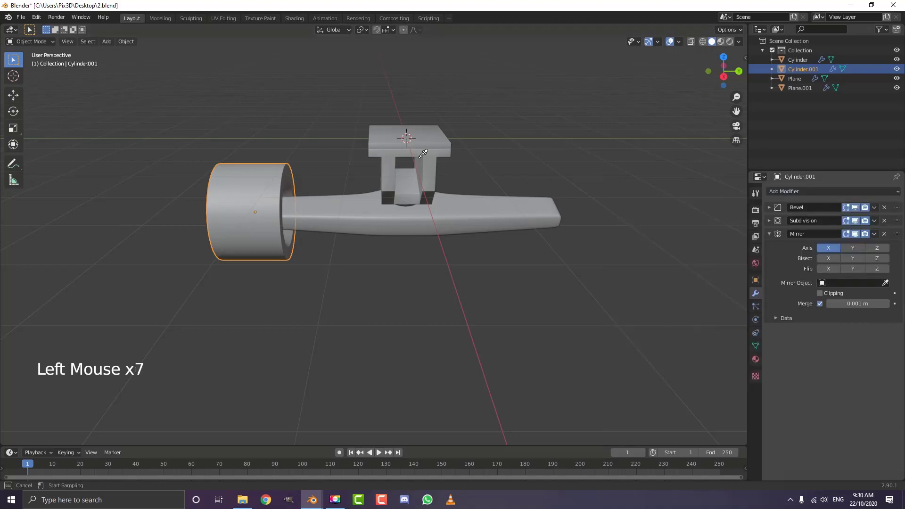
pyautogui.click(434, 133)
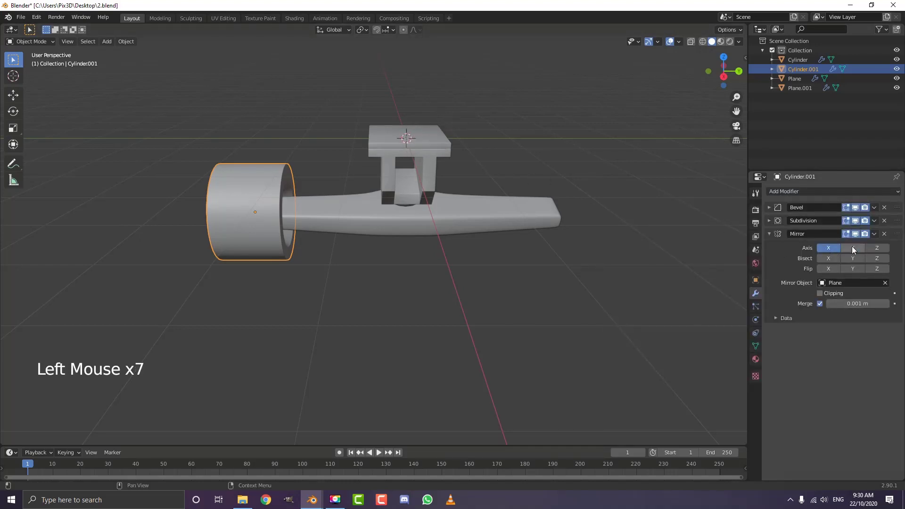
pyautogui.click(852, 247)
pyautogui.click(828, 247)
pyautogui.scroll(-3, 459, 204)
pyautogui.moveTo(459, 204); pyautogui.dragTo(409, 245, button='middle')
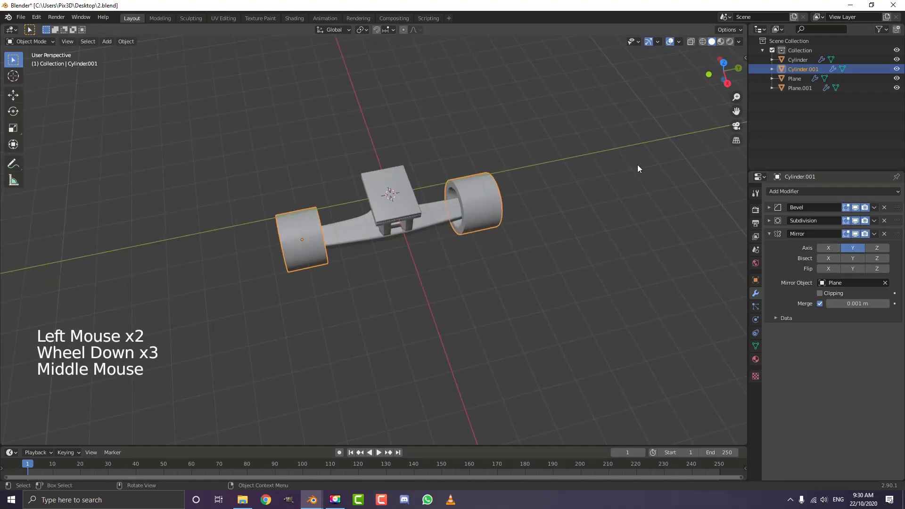
pyautogui.scroll(-2, 143, 229)
pyautogui.moveTo(143, 229); pyautogui.dragTo(424, 239, button='middle')
pyautogui.scroll(3, 280, 229)
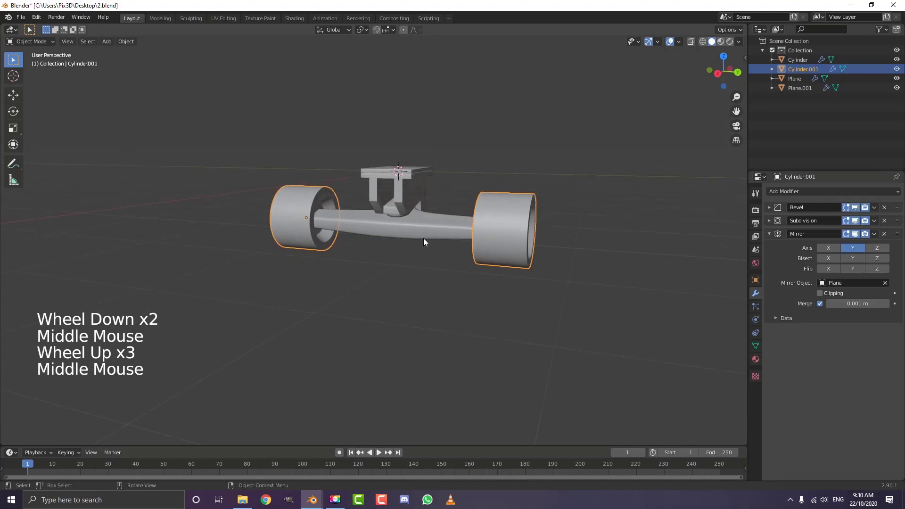
pyautogui.press('KP_3')
pyautogui.scroll(1, 236, 209)
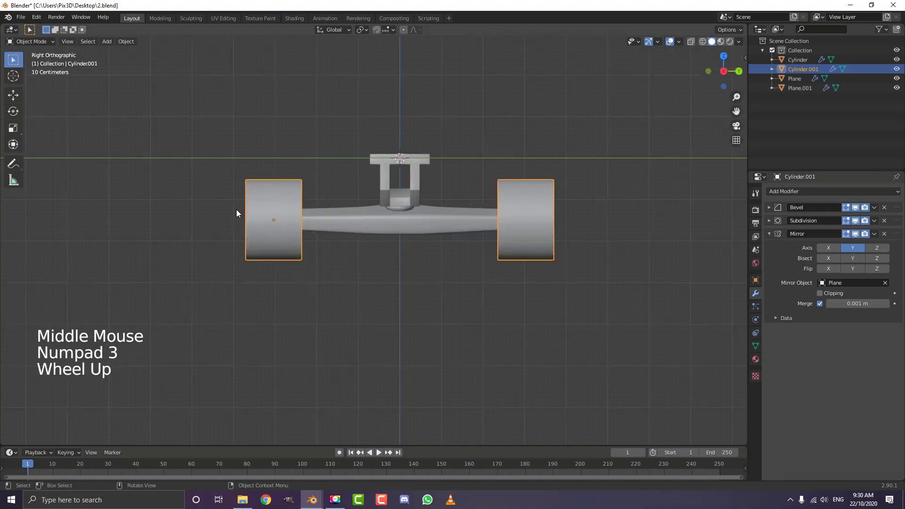
pyautogui.press('g')
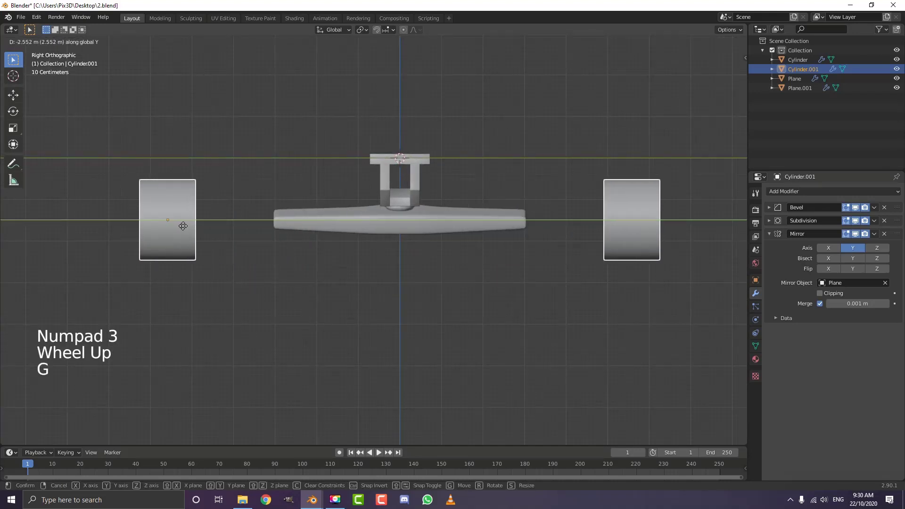
# Shorten the axle in wireframe view by moving its outer end vertices about 0.4 m inward along Y
pyautogui.click(353, 219)
pyautogui.scroll(2, 358, 220)
pyautogui.press('z')
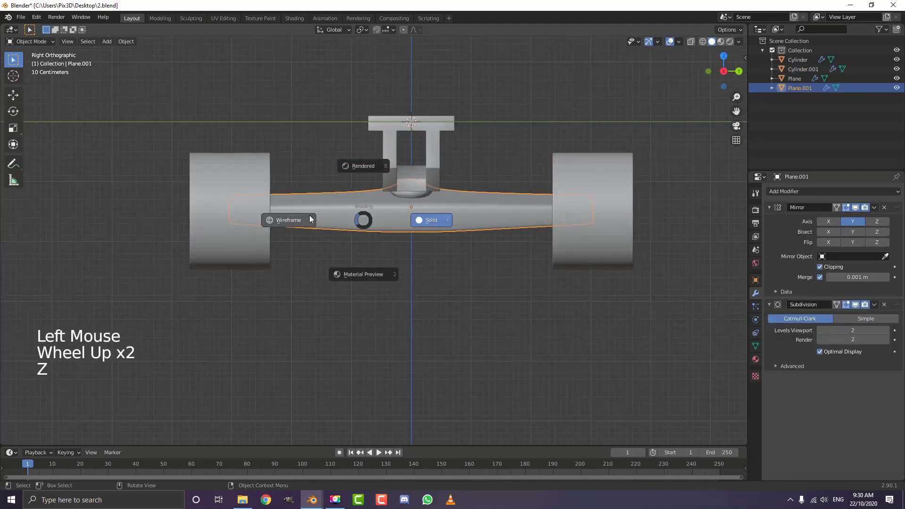
pyautogui.press('Tab')
pyautogui.scroll(1, 147, 107)
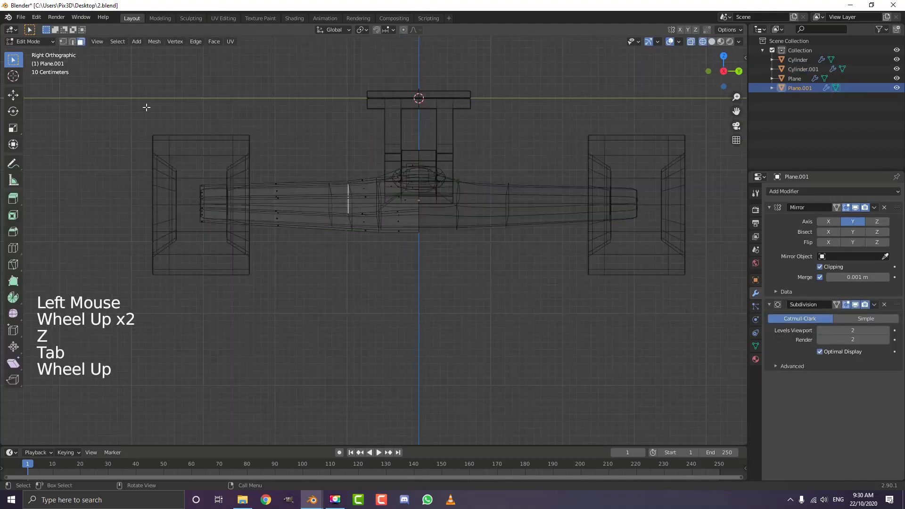
pyautogui.click(63, 42)
pyautogui.hotkey('alt', 'a')
pyautogui.press('b')
pyautogui.moveTo(159, 270); pyautogui.dragTo(211, 145)
pyautogui.press('g')
pyautogui.press('y')
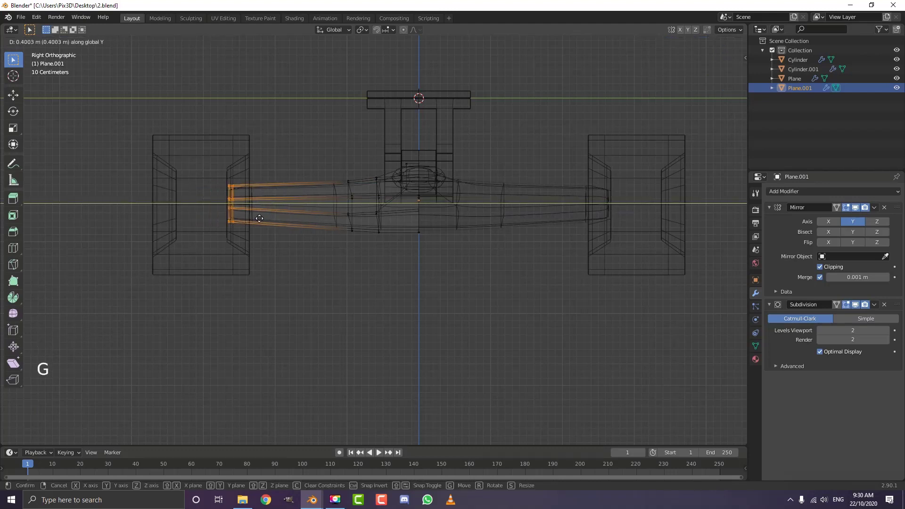
pyautogui.click(259, 218)
pyautogui.press('Tab')
# Move the mirrored wheel inward along Y by about 0.38 m onto the axle end and restore solid shading
pyautogui.click(248, 161)
pyautogui.press('g')
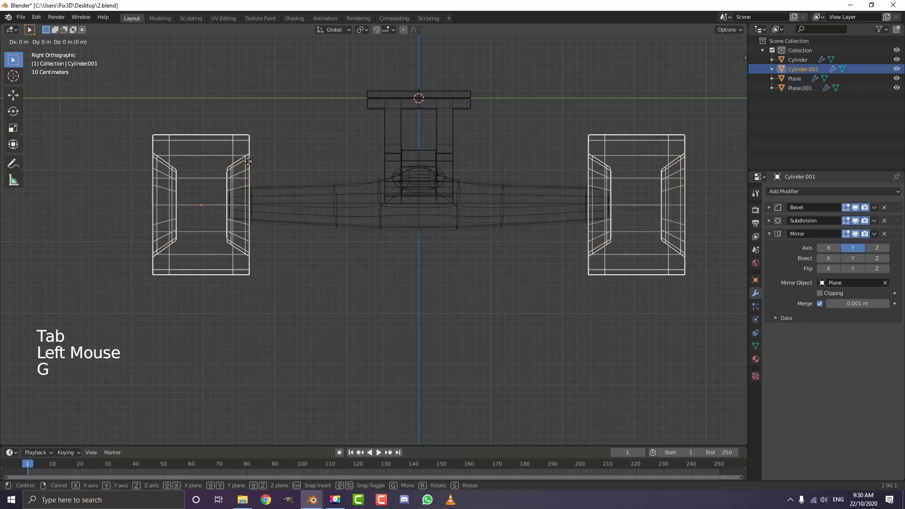
pyautogui.press('y')
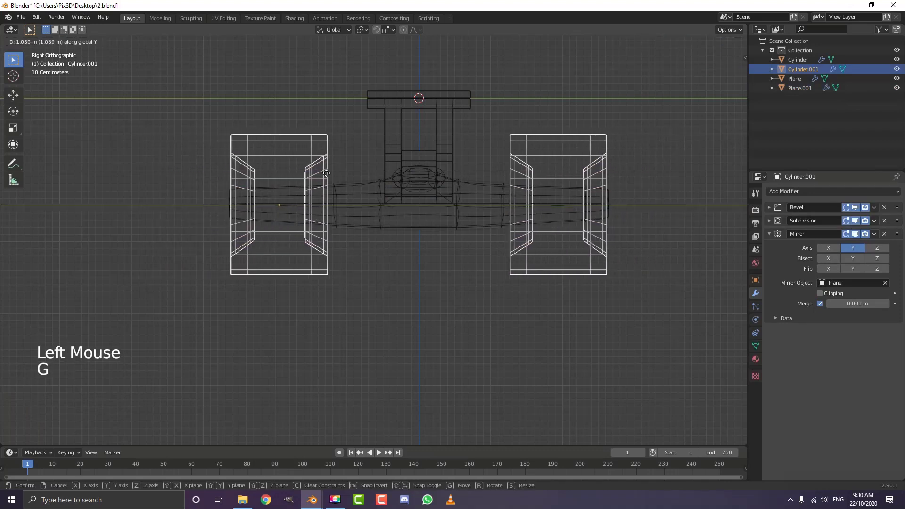
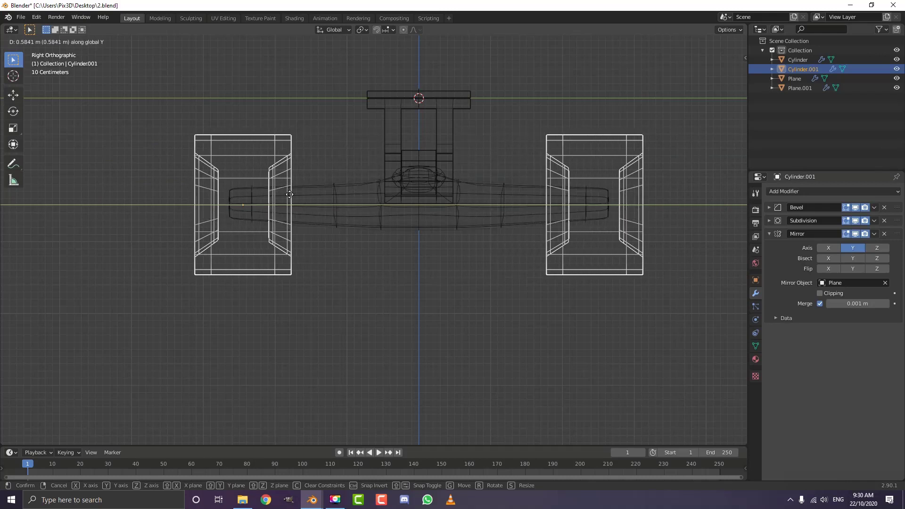
pyautogui.click(277, 194)
pyautogui.scroll(-5, 358, 191)
pyautogui.press('z')
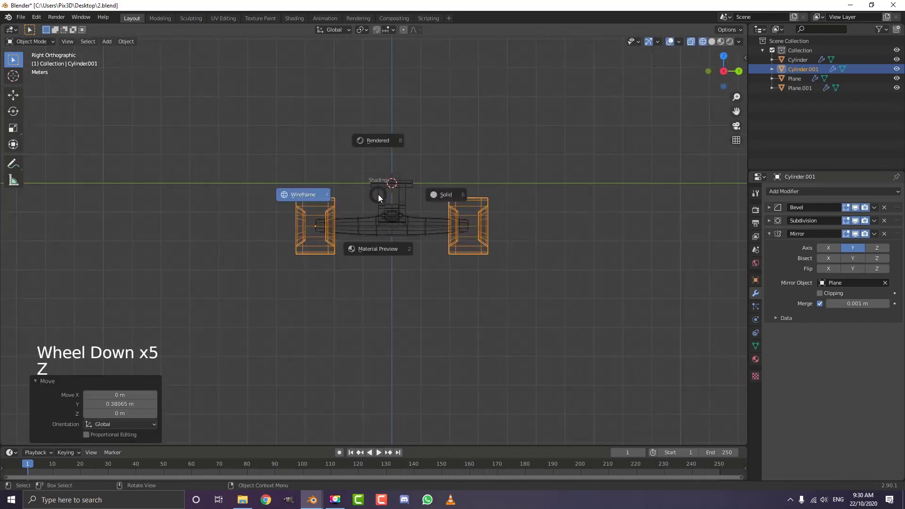
pyautogui.click(428, 190)
pyautogui.hotkey('alt', 'a')
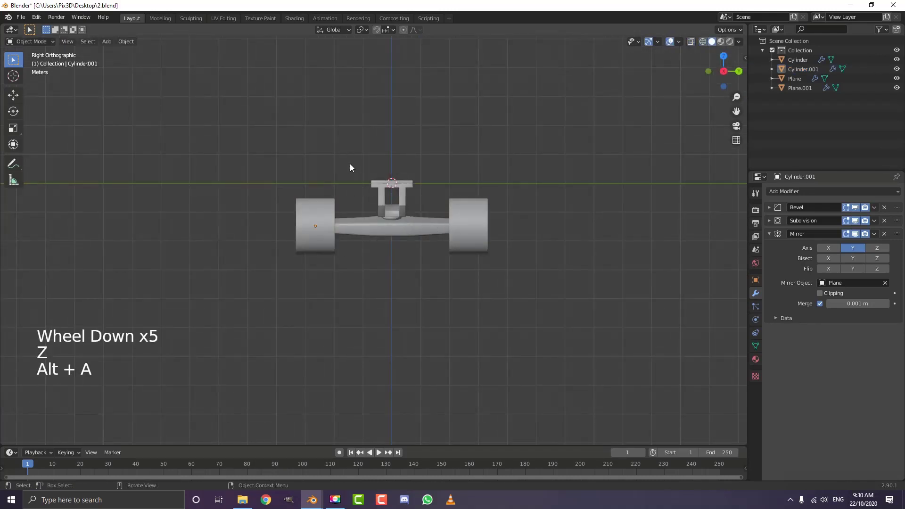
# Add a cube, scale it by 4 as a size reference, and show the scene in wireframe
pyautogui.hotkey('shift', 'a')
pyautogui.click(399, 174)
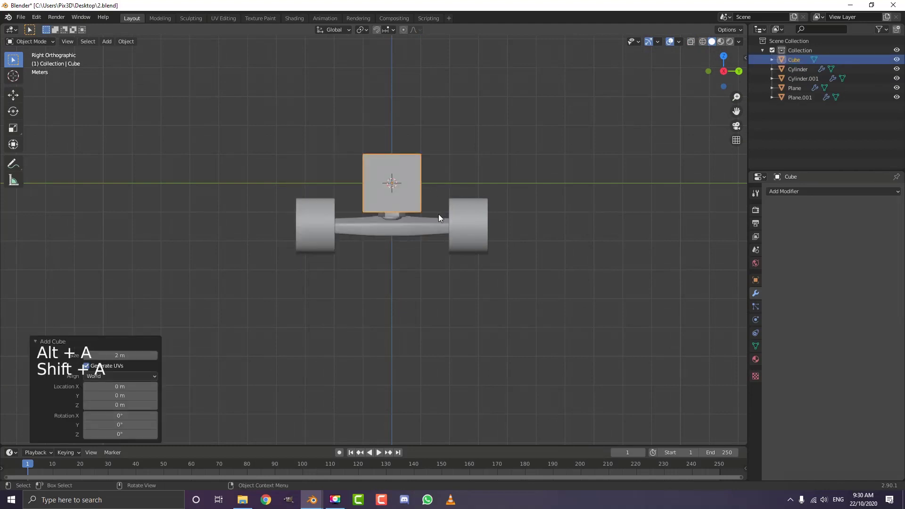
pyautogui.press('s')
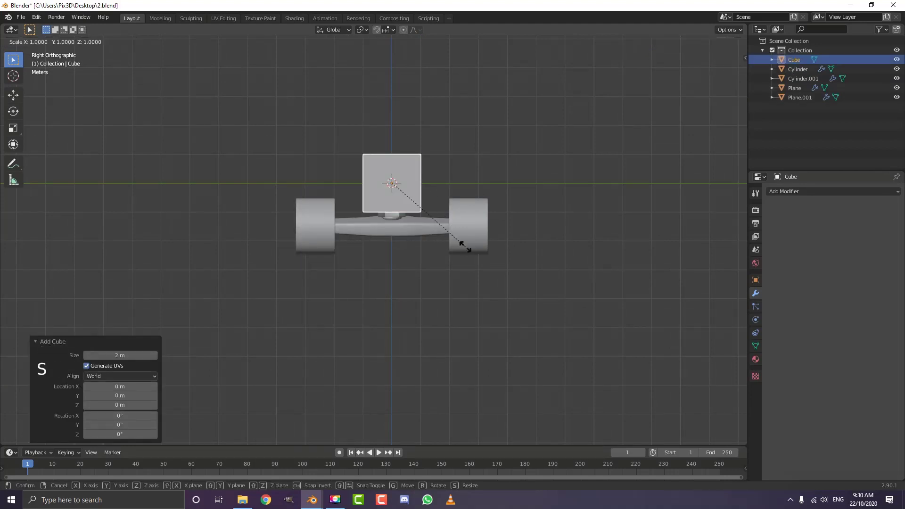
pyautogui.press('4')
pyautogui.click(465, 246)
pyautogui.press('z')
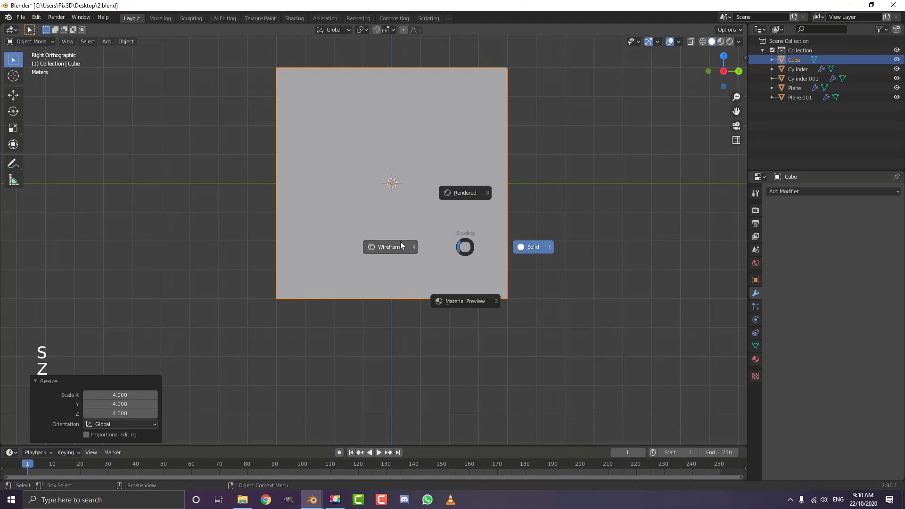
# Try moving the mirrored wheels outward along Y toward the sides of the reference cube
pyautogui.scroll(2, 426, 260)
pyautogui.click(309, 196)
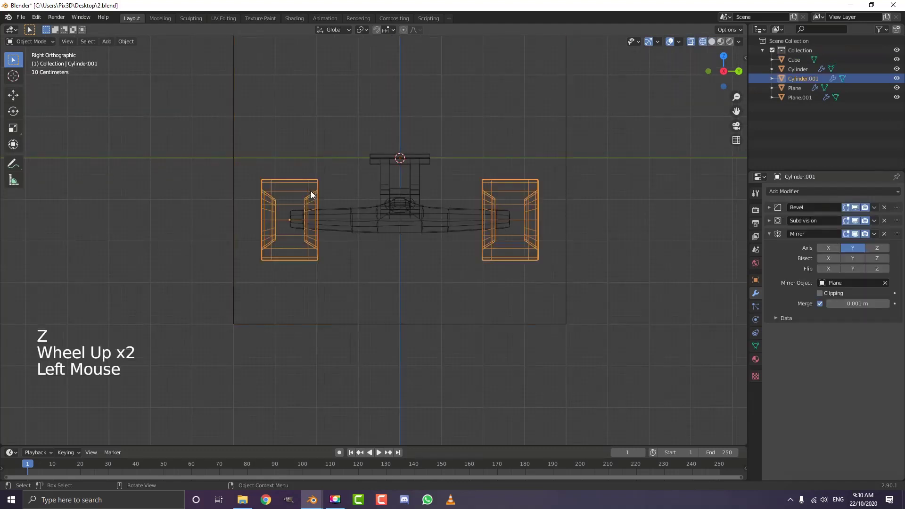
pyautogui.press('g')
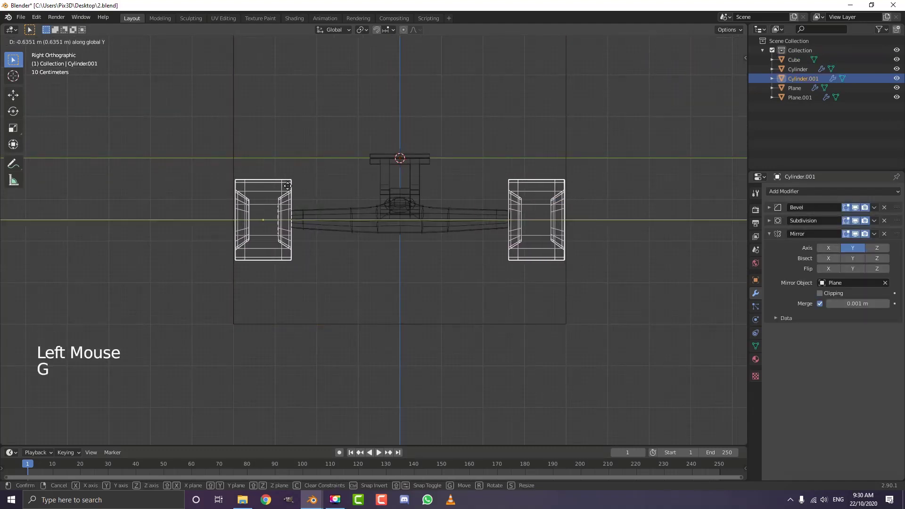
pyautogui.click(311, 182)
pyautogui.scroll(-2, 299, 141)
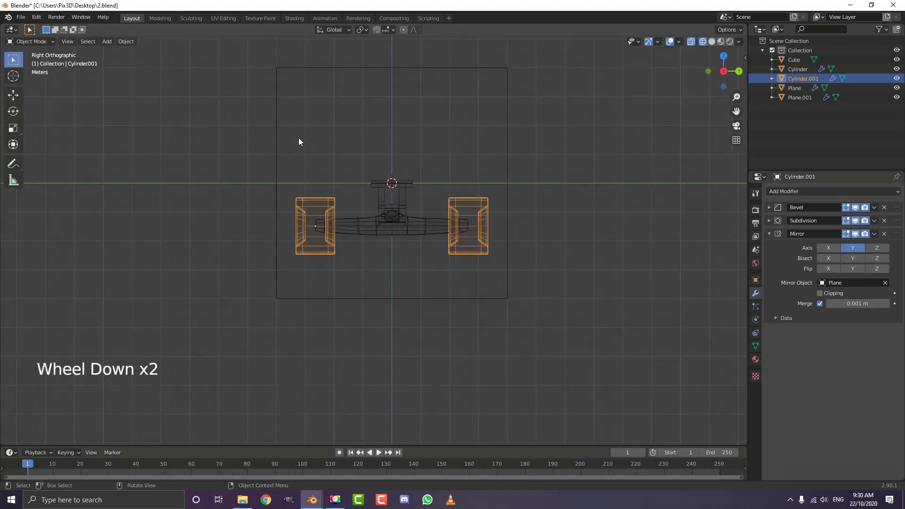
# Delete the enlarged reference cube and return the viewport to solid shading
pyautogui.click(294, 70)
pyautogui.press('x')
pyautogui.click(252, 70)
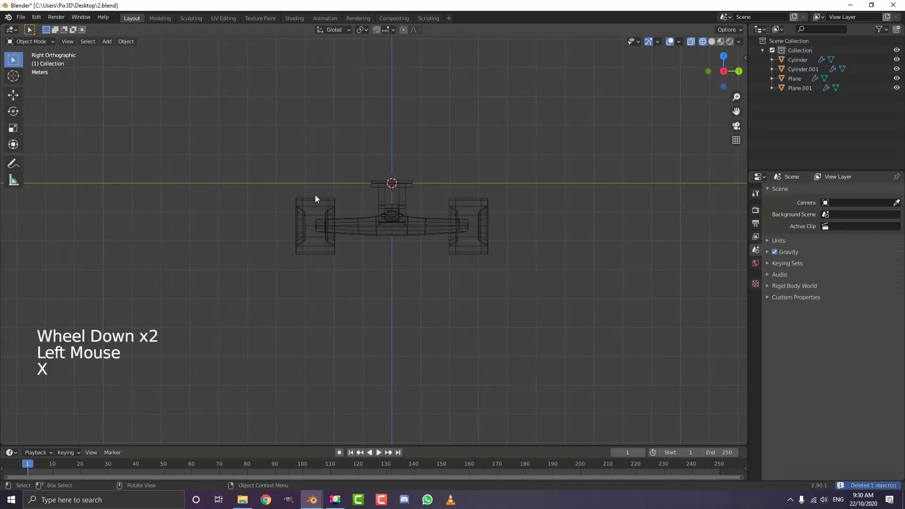
pyautogui.scroll(-1, 329, 217)
pyautogui.scroll(2, 349, 236)
pyautogui.press('z')
# Open the wheel mesh for face editing and scale its central recessed face to 0.971
pyautogui.moveTo(445, 247)
pyautogui.mouseDown(button='middle')
pyautogui.moveTo(417, 277)
pyautogui.moveTo(486, 281)
pyautogui.mouseUp(button='middle')
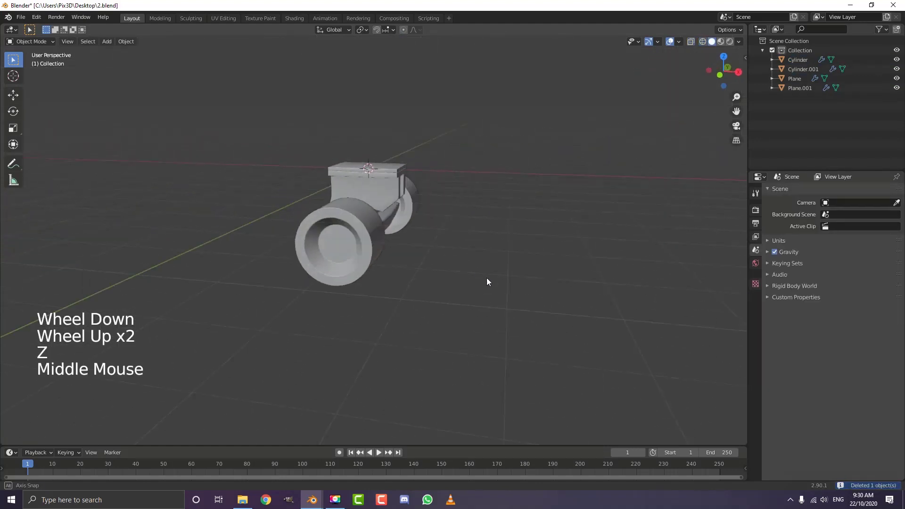
pyautogui.scroll(4, 412, 238)
pyautogui.click(320, 247)
pyautogui.keyDown('shift'); pyautogui.moveTo(320, 247); pyautogui.dragTo(352, 250, button='middle'); pyautogui.keyUp('shift')
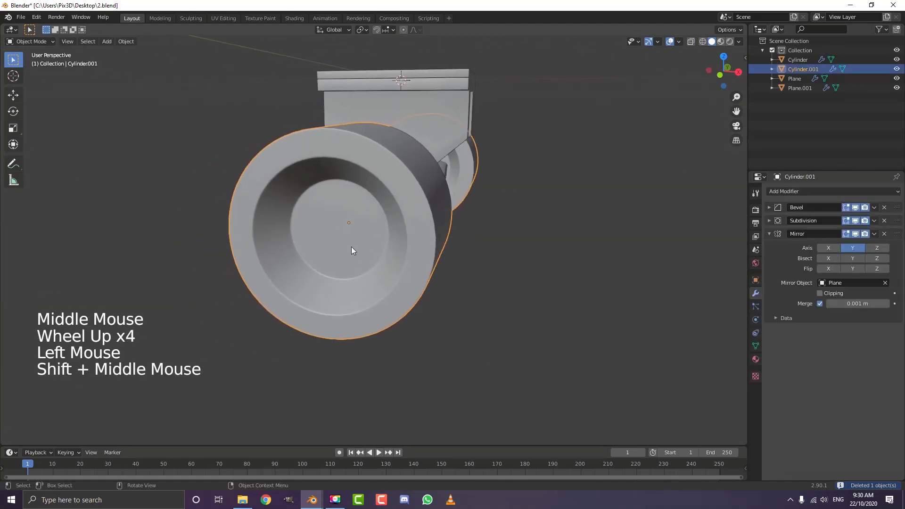
pyautogui.scroll(1, 317, 200)
pyautogui.press('Tab')
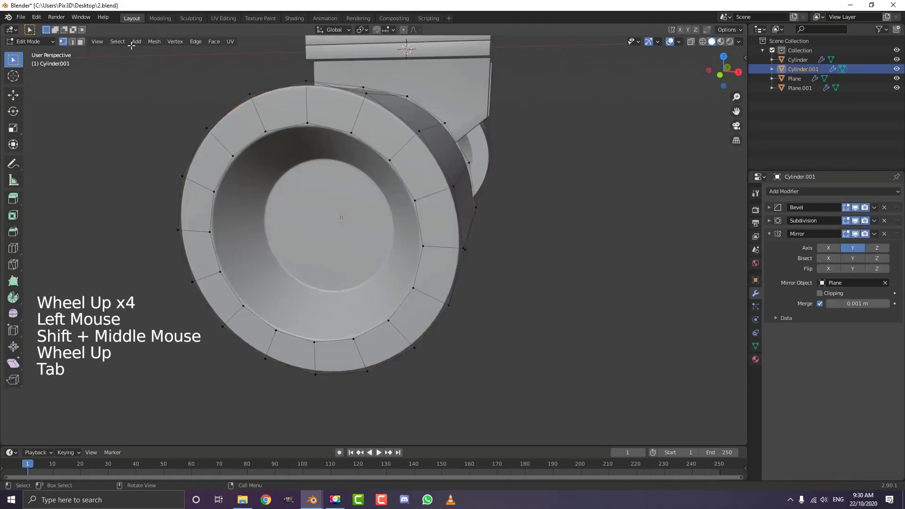
pyautogui.click(80, 41)
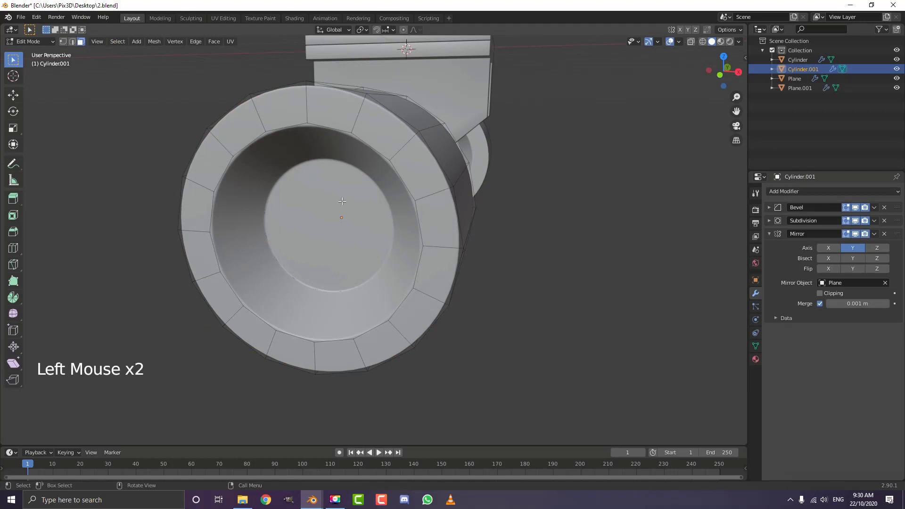
pyautogui.moveTo(342, 201); pyautogui.dragTo(425, 291, button='middle')
pyautogui.keyDown('shift'); pyautogui.scroll(1, 325, 221); pyautogui.keyUp('shift')
pyautogui.press('e')
pyautogui.press('s')
pyautogui.click(423, 300)
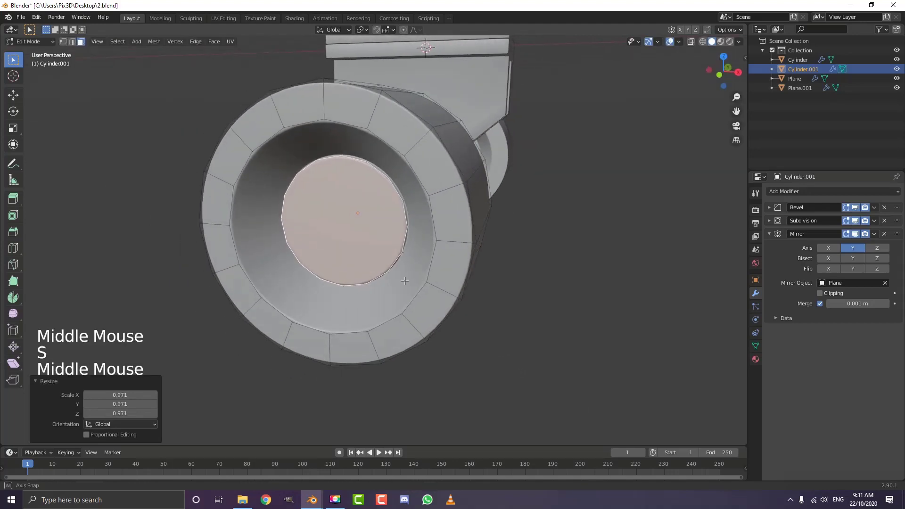
# Extrude the wheel's central face in place and scale it to about 0.773 to form an inner ring
pyautogui.press('e')
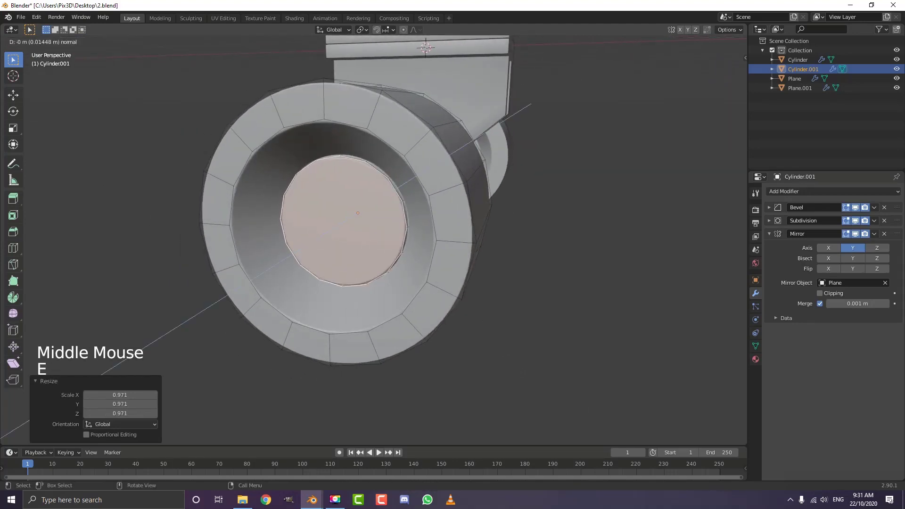
pyautogui.press('s')
pyautogui.click(457, 288)
# Extrude the inner hub face about 0.033 m into the wheel and finish editing the mesh
pyautogui.moveTo(457, 288); pyautogui.dragTo(451, 296, button='middle')
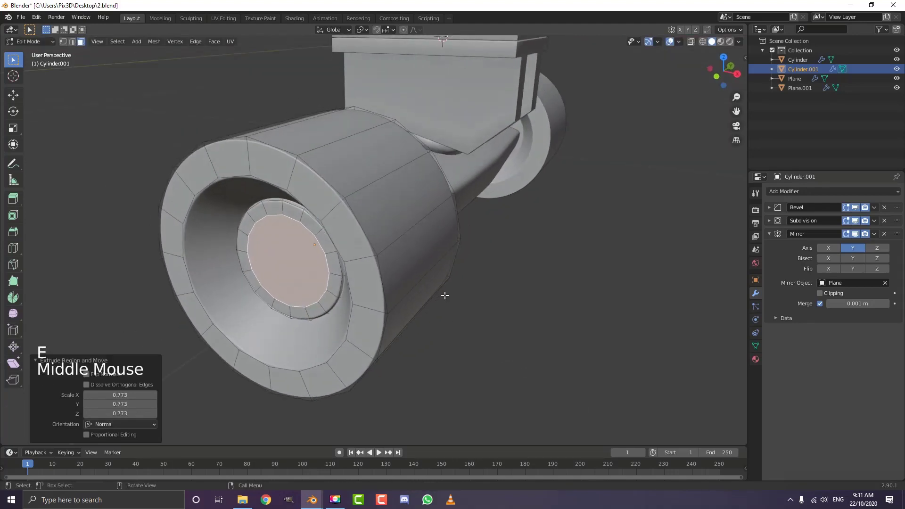
pyautogui.press('e')
pyautogui.click(444, 295)
pyautogui.scroll(-2, 422, 280)
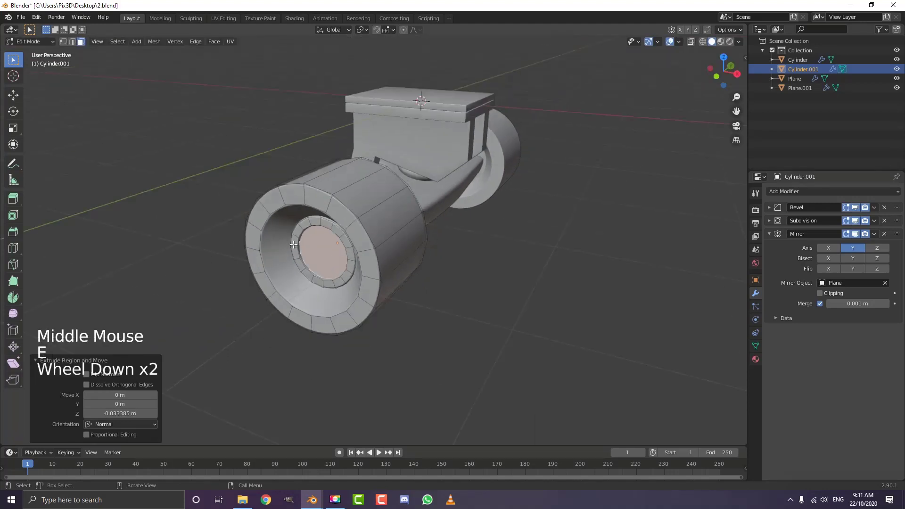
pyautogui.press('Tab')
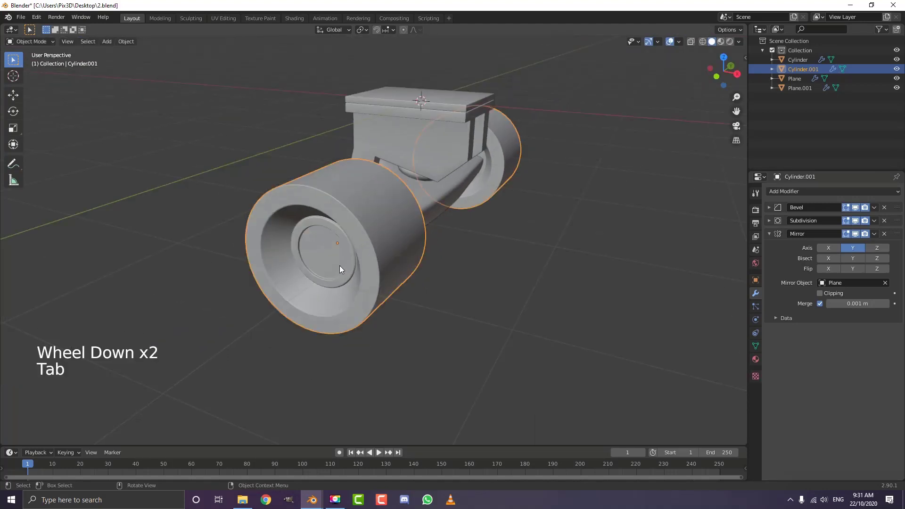
# Add a cylinder with 8 vertices to the scene
pyautogui.moveTo(339, 264); pyautogui.dragTo(363, 259, button='middle')
pyautogui.press('KP_1')
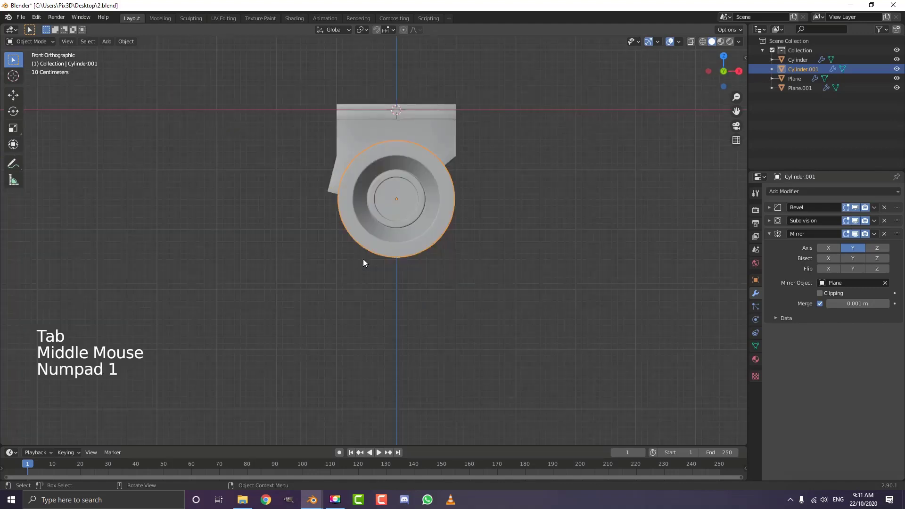
pyautogui.keyDown('shift'); pyautogui.moveTo(367, 243); pyautogui.dragTo(327, 252, button='middle'); pyautogui.keyUp('shift')
pyautogui.scroll(2, 327, 251)
pyautogui.hotkey('shift', 'a')
pyautogui.moveTo(326, 219)
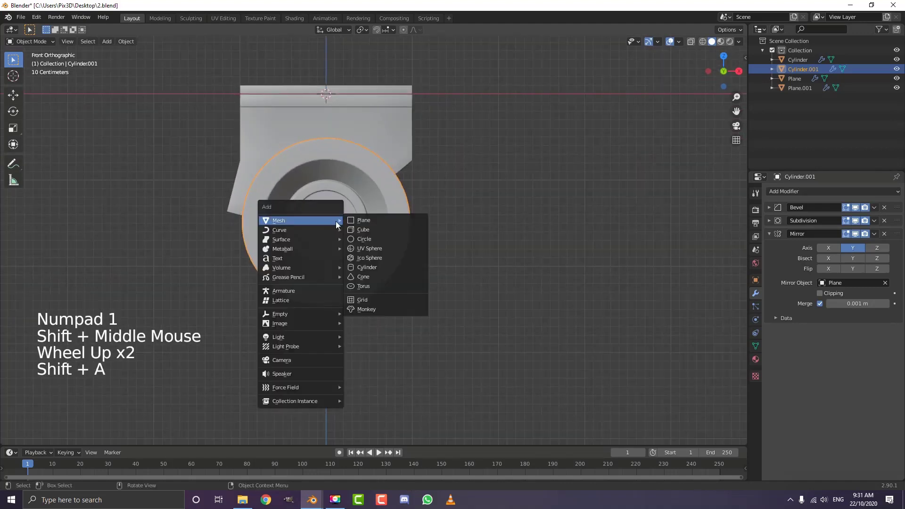
pyautogui.doubleClick(387, 269)
pyautogui.scroll(-2, 333, 262)
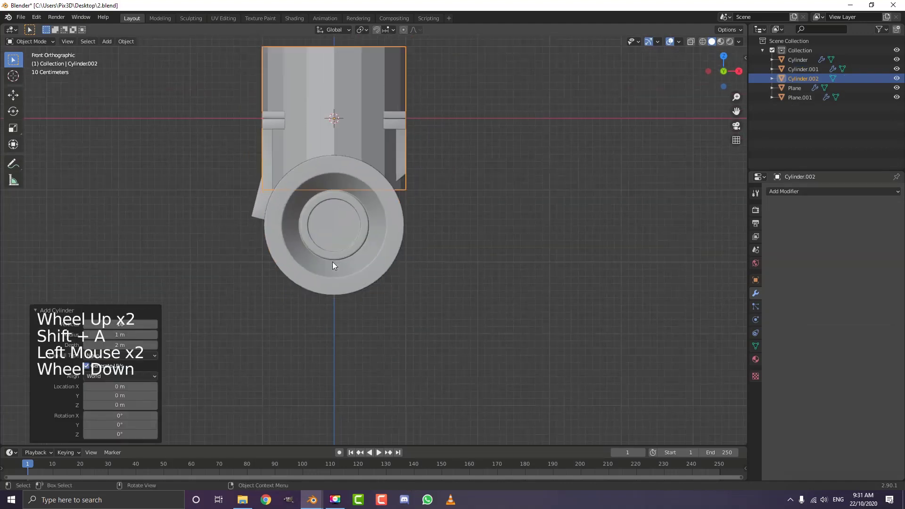
pyautogui.click(119, 325)
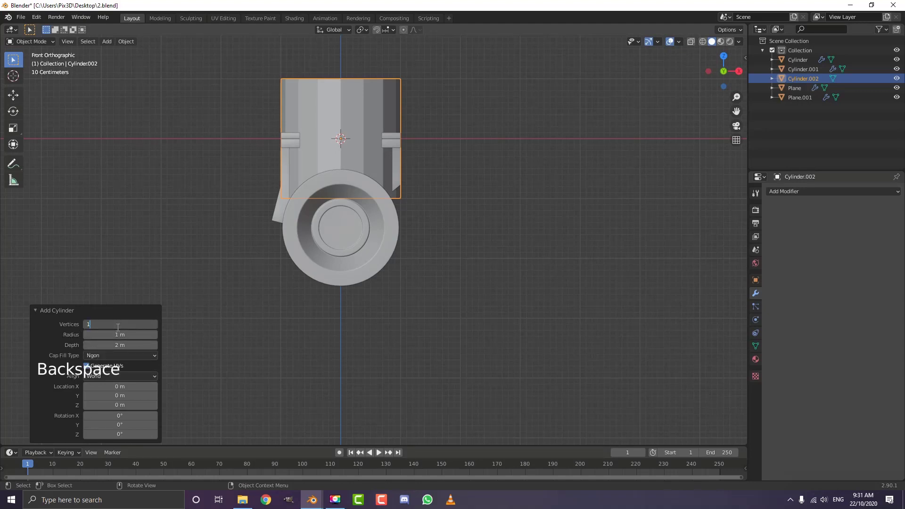
pyautogui.press('Return')
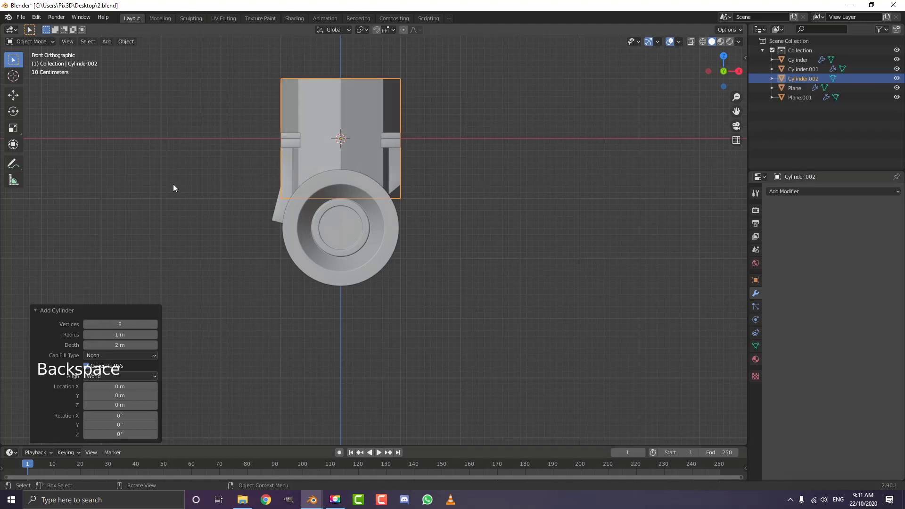
pyautogui.click(41, 310)
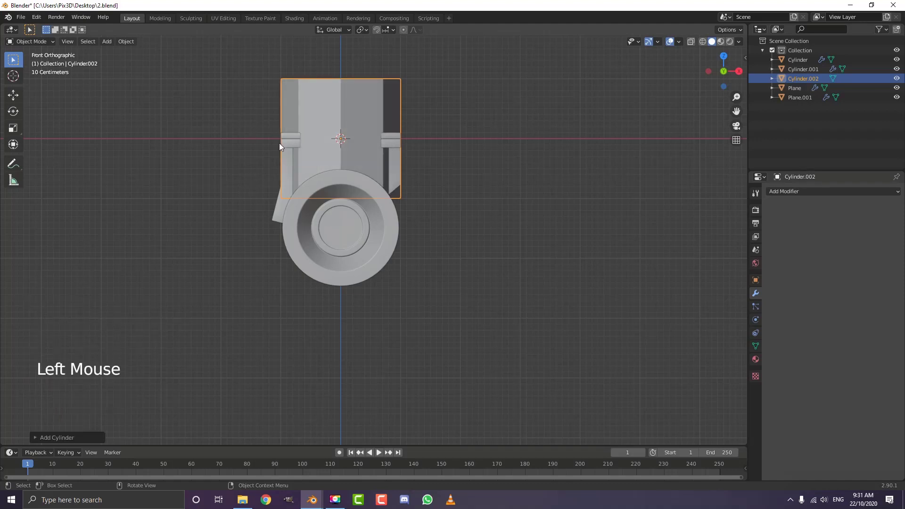
# Rotate the eight-sided cylinder 90 degrees about the X axis
pyautogui.press('r')
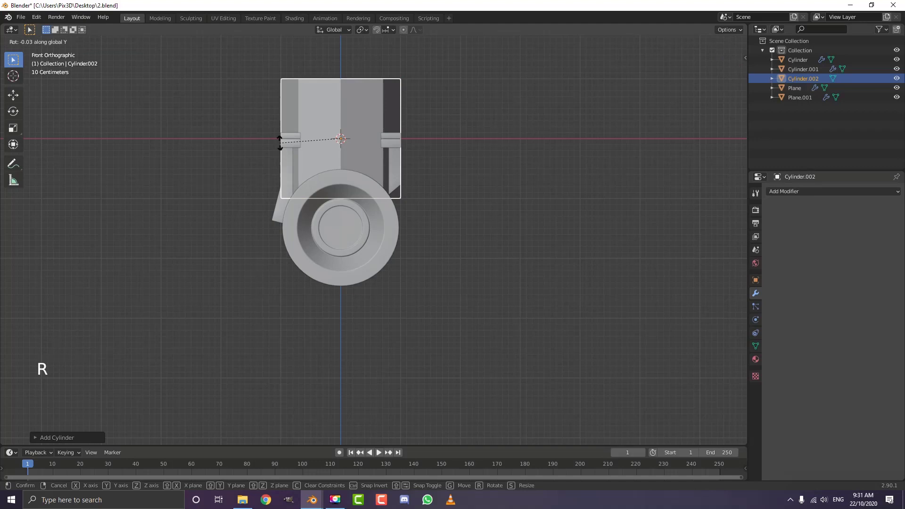
pyautogui.press('Escape')
pyautogui.write('r')
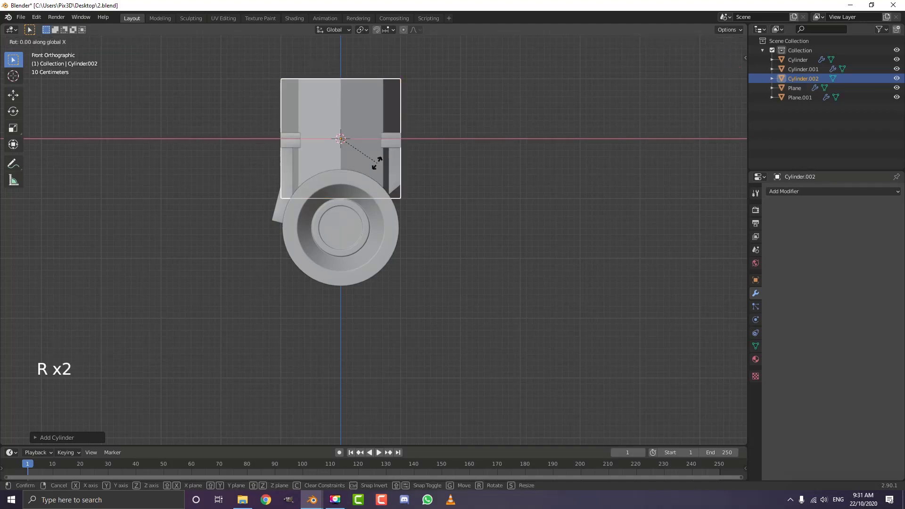
pyautogui.write('90')
pyautogui.press('Return')
# Move the eight-sided cylinder about 1.47 m down along Z to the wheel's centre
pyautogui.press('g')
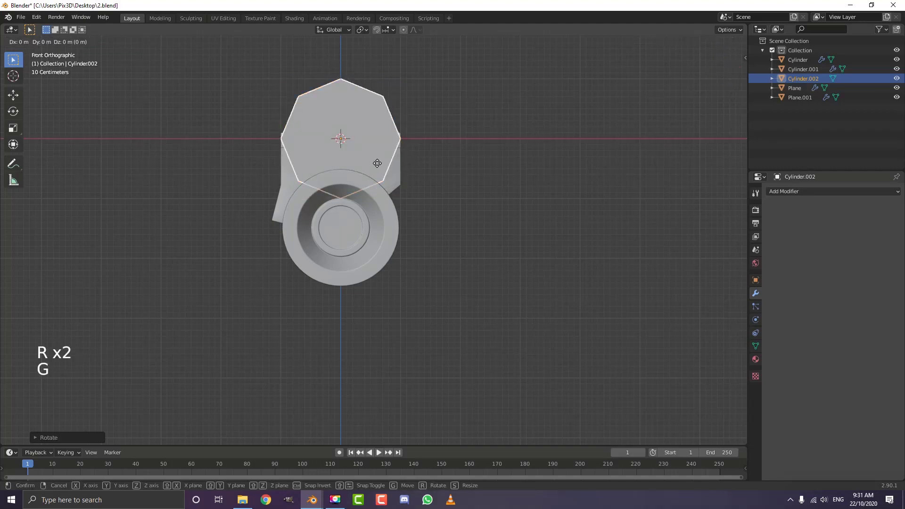
pyautogui.press('z')
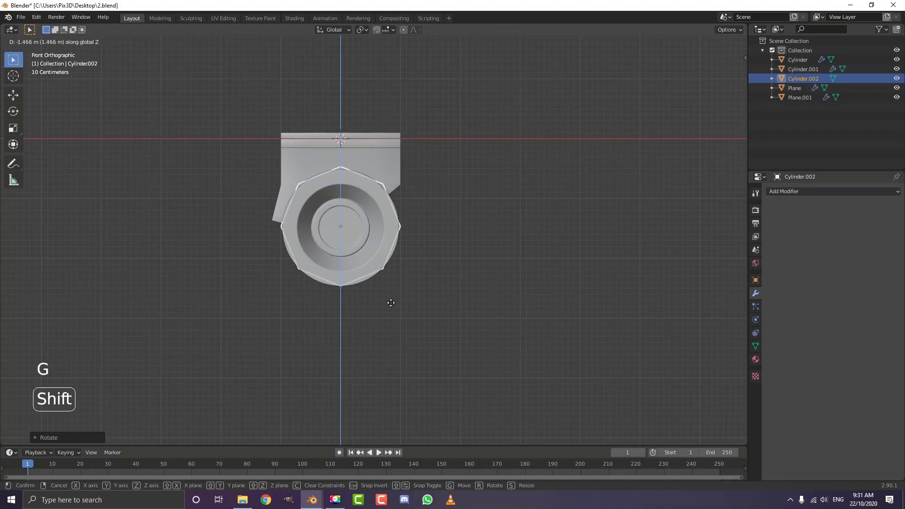
pyautogui.click(391, 303)
# Scale the eight-sided cylinder down to about 0.31 and move it along Y to the outer side of the near wheel's hub
pyautogui.scroll(2, 392, 305)
pyautogui.press('s')
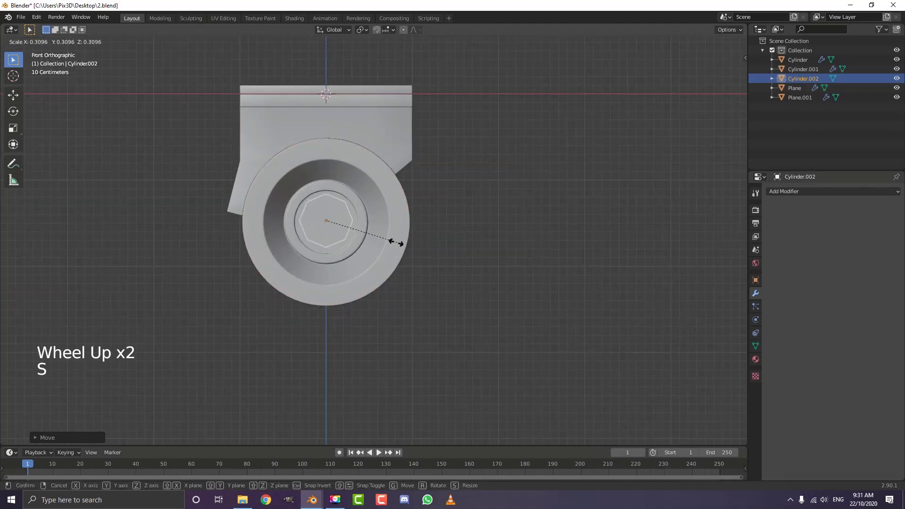
pyautogui.click(386, 242)
pyautogui.moveTo(385, 242); pyautogui.dragTo(366, 226, button='middle')
pyautogui.press('g')
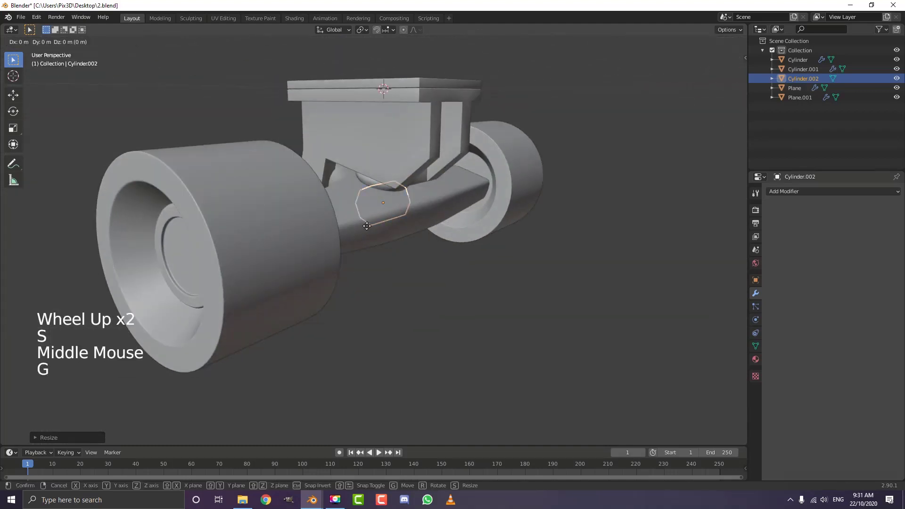
pyautogui.click(169, 283)
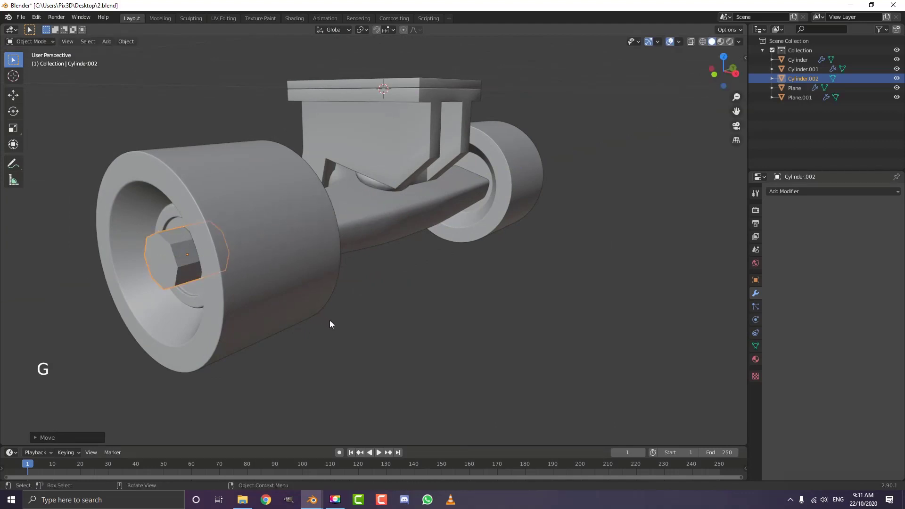
# Flatten the eight-sided nut along Y and shift it about 0.09 m outward along Y so it protrudes from the hub
pyautogui.press('s')
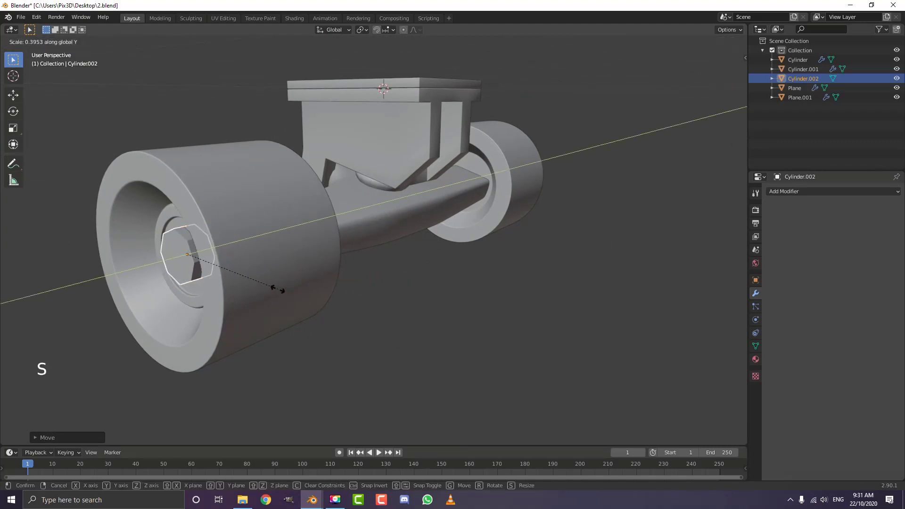
pyautogui.click(230, 271)
pyautogui.keyDown('shift'); pyautogui.moveTo(230, 272); pyautogui.dragTo(354, 271, button='middle'); pyautogui.keyUp('shift')
pyautogui.scroll(1, 354, 270)
pyautogui.press('g')
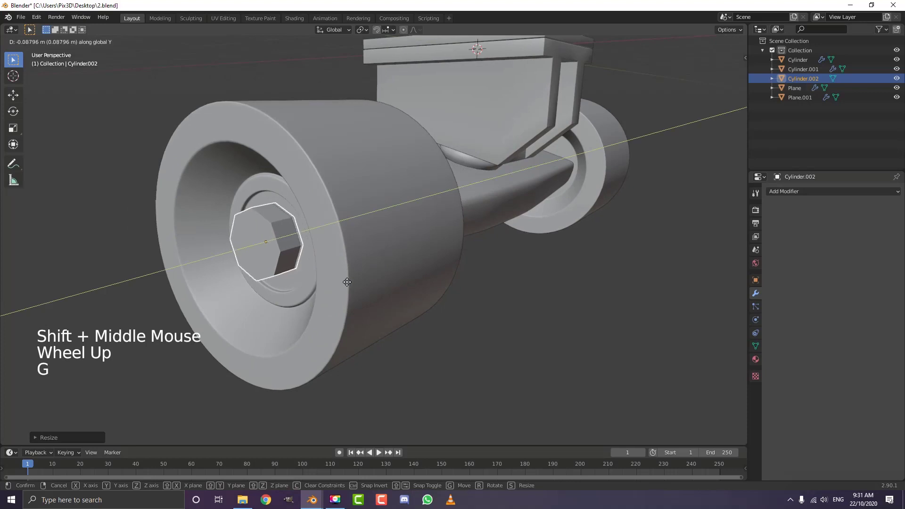
pyautogui.click(355, 280)
# Nudge the nut about 0.01 m down in the front view to centre it on the hub
pyautogui.press('KP_1')
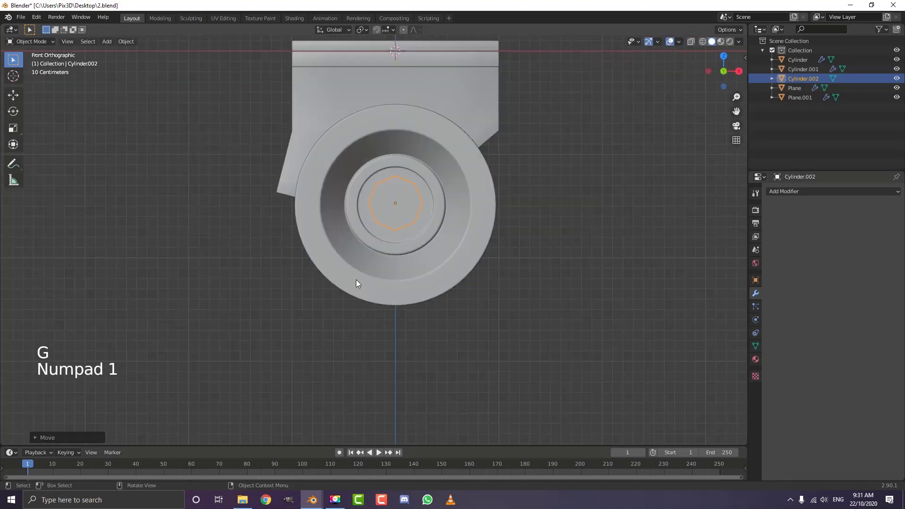
pyautogui.scroll(2, 431, 238)
pyautogui.press('g')
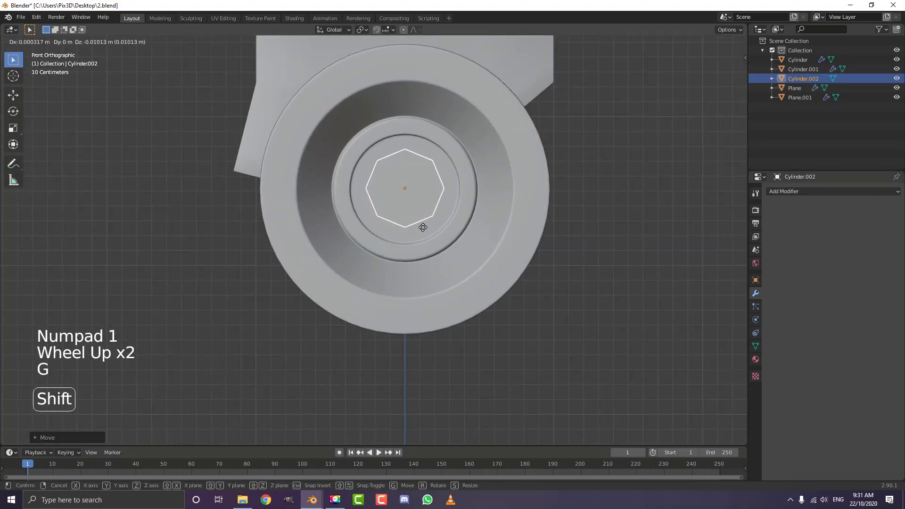
pyautogui.click(423, 228)
# Apply the nut's scale and add a Bevel modifier to it
pyautogui.scroll(-2, 470, 213)
pyautogui.moveTo(466, 214); pyautogui.dragTo(414, 237, button='middle')
pyautogui.keyDown('shift'); pyautogui.moveTo(356, 249); pyautogui.dragTo(406, 231, button='middle'); pyautogui.keyUp('shift')
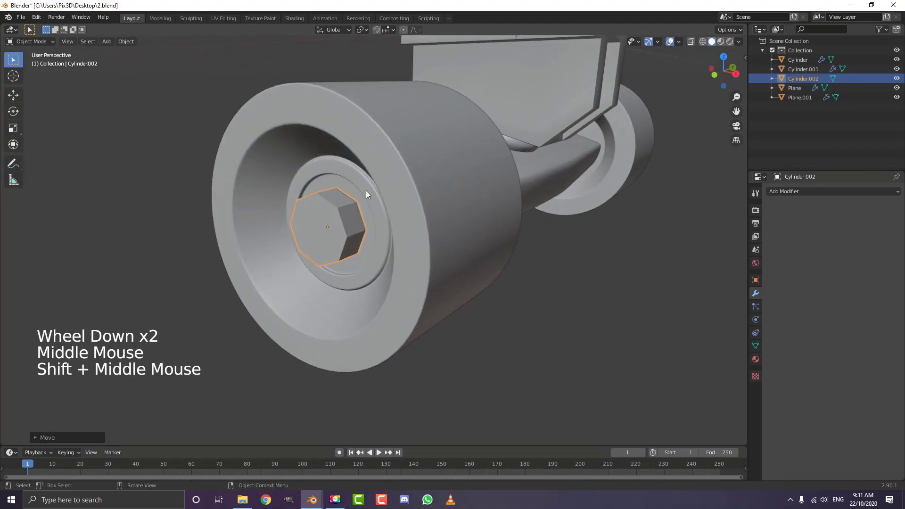
pyautogui.hotkey('ctrl', 'a')
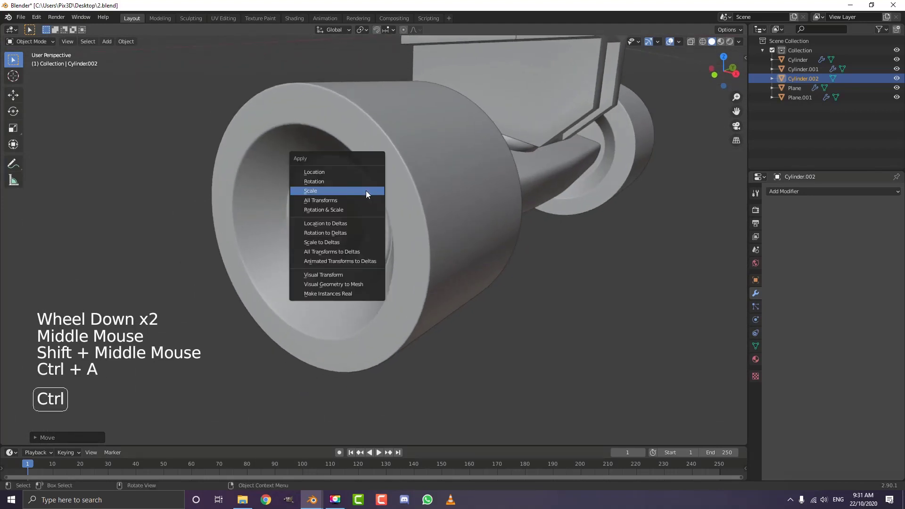
pyautogui.click(323, 190)
pyautogui.click(815, 187)
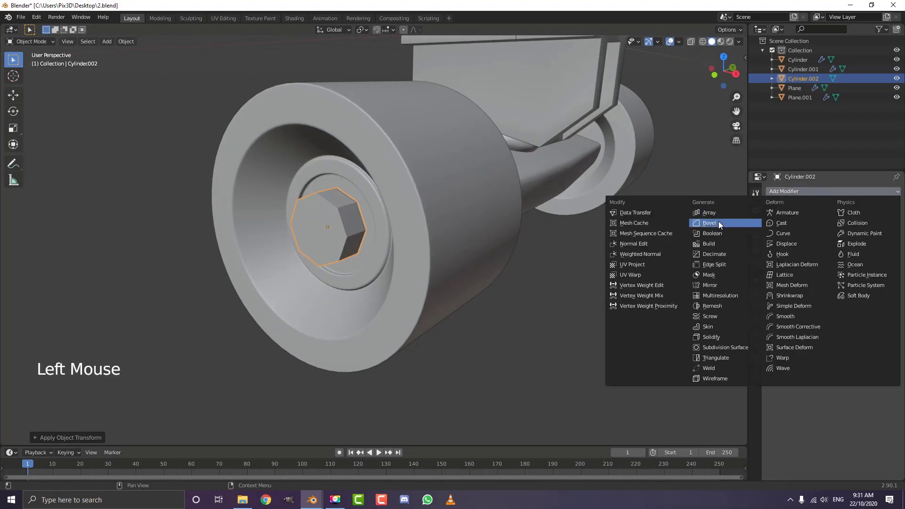
pyautogui.click(718, 222)
# Set the nut's bevel to an Angle limit, 0.013 m amount and 2 segments, and shade the nut smooth
pyautogui.scroll(2, 358, 231)
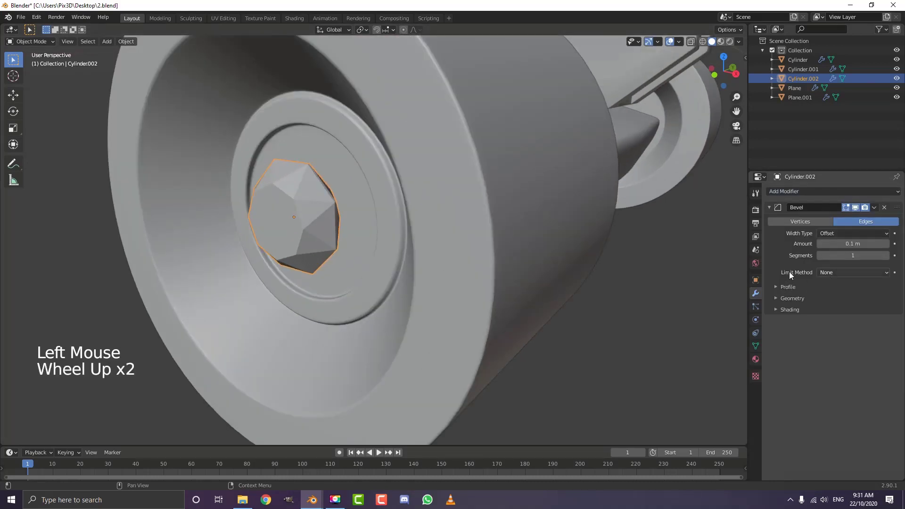
pyautogui.click(833, 272)
pyautogui.click(833, 295)
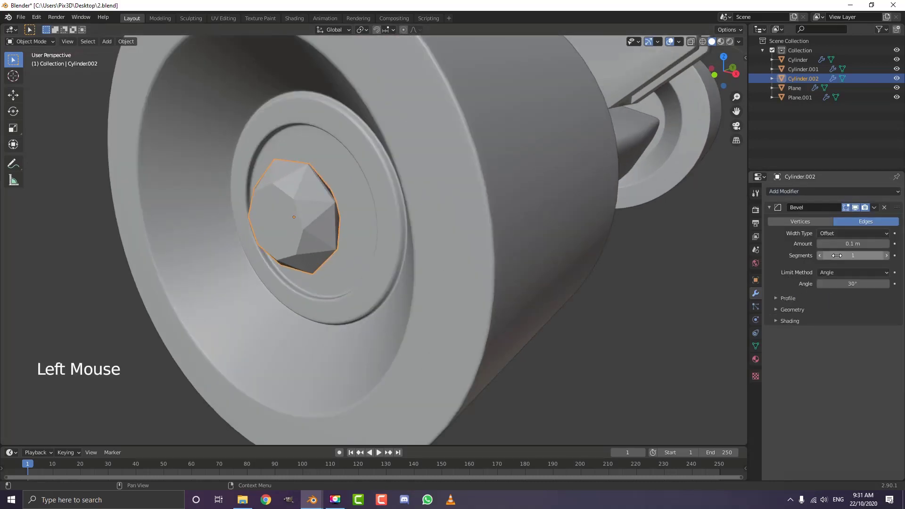
pyautogui.keyDown('shift'); pyautogui.moveTo(851, 244); pyautogui.dragTo(825, 243); pyautogui.keyUp('shift')
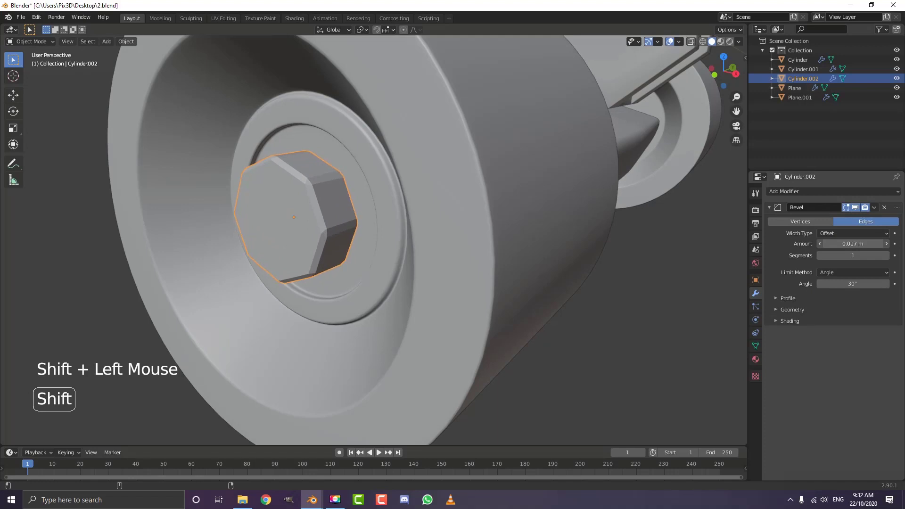
pyautogui.click(886, 255)
pyautogui.click(126, 42)
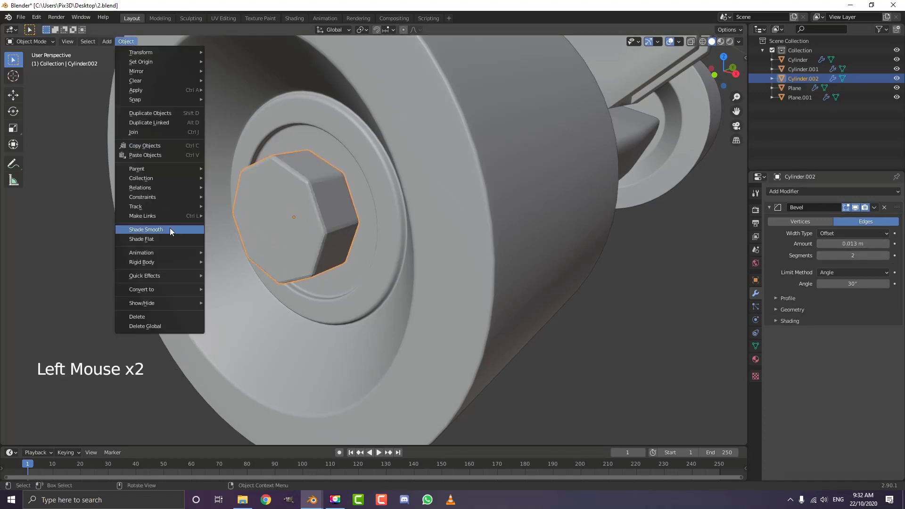
pyautogui.click(169, 227)
# Inset the nut's outer end face by about 0.07 m
pyautogui.moveTo(284, 242); pyautogui.dragTo(325, 232, button='middle')
pyautogui.press('Tab')
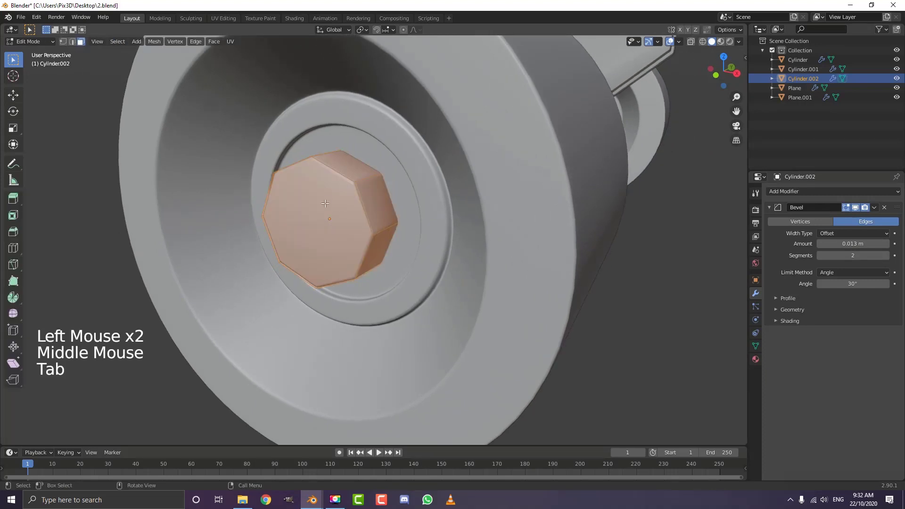
pyautogui.hotkey('alt', 'a')
pyautogui.click(81, 42)
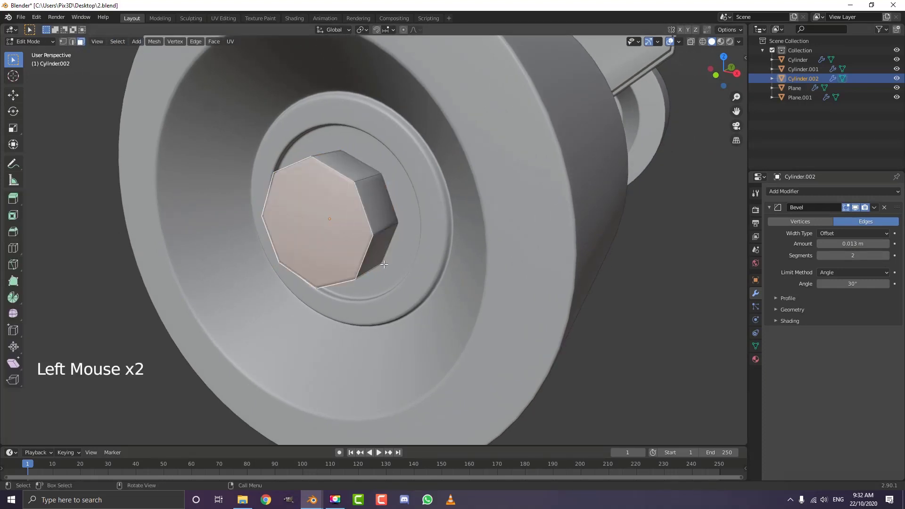
pyautogui.scroll(1, 450, 311)
pyautogui.press('i')
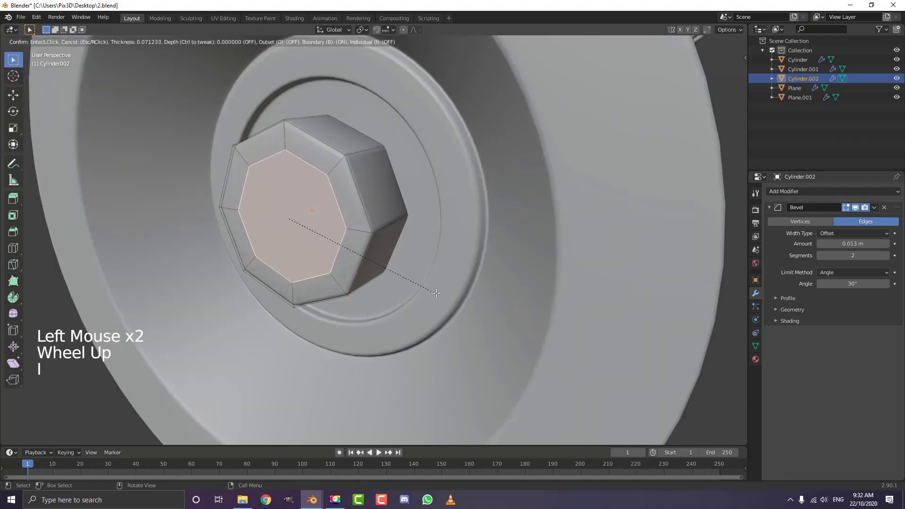
pyautogui.click(432, 287)
# Extrude the inset face about 0.067 m into the nut and finish editing the mesh
pyautogui.press('e')
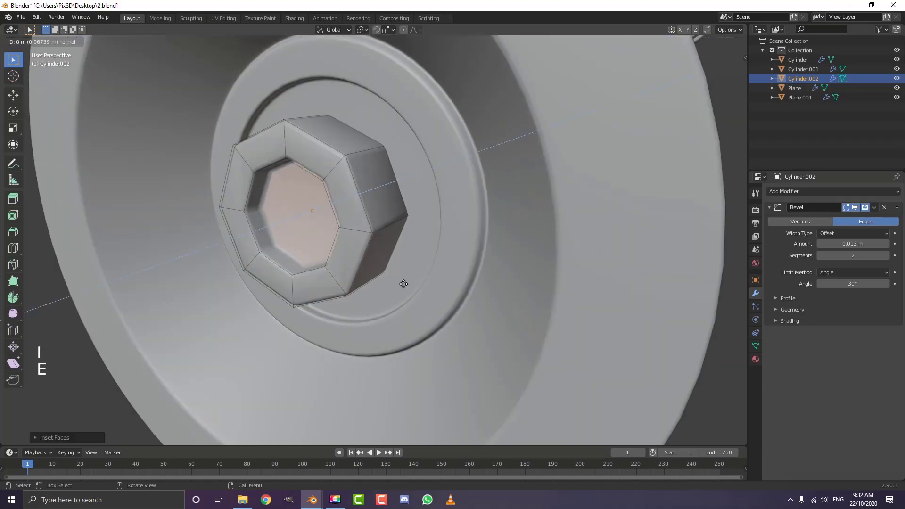
pyautogui.click(402, 284)
pyautogui.scroll(-4, 395, 265)
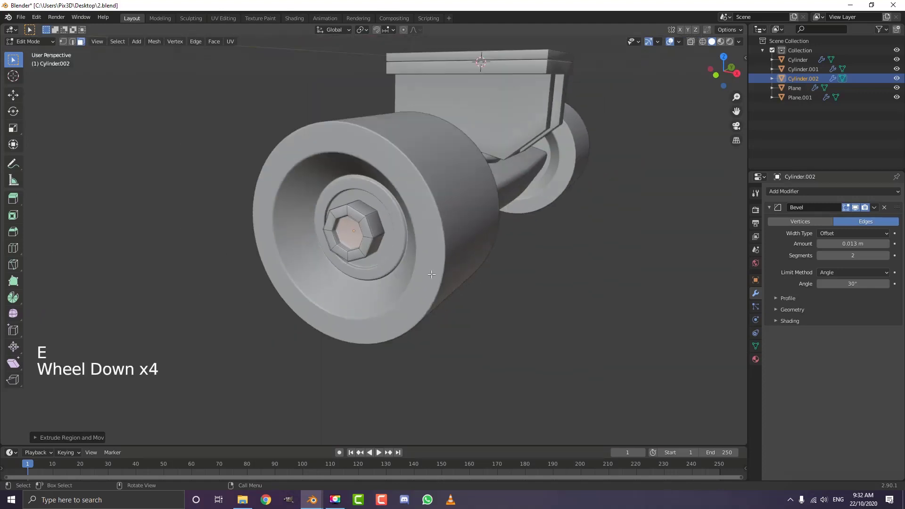
pyautogui.moveTo(396, 262); pyautogui.dragTo(448, 262, button='middle')
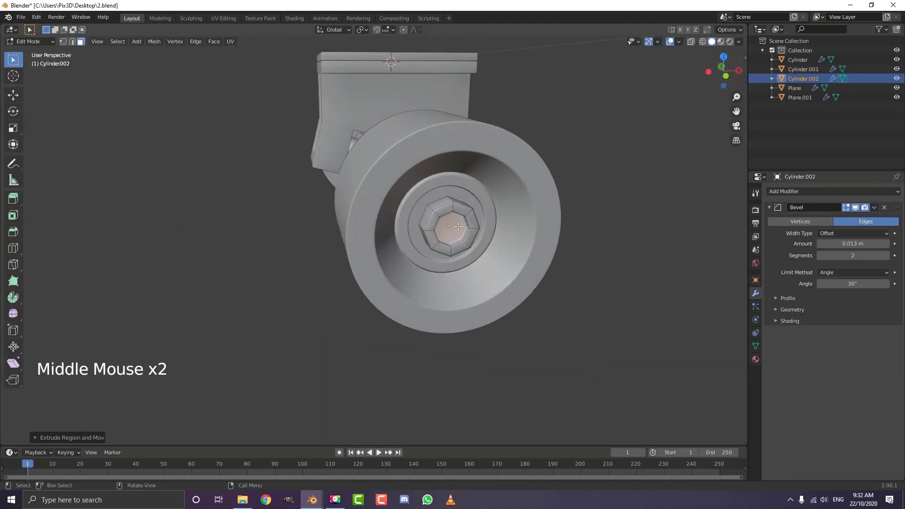
pyautogui.press('Tab')
# Duplicate the wheel's central hub face in place and scale the copy down to fit within the nut's recess
pyautogui.click(487, 177)
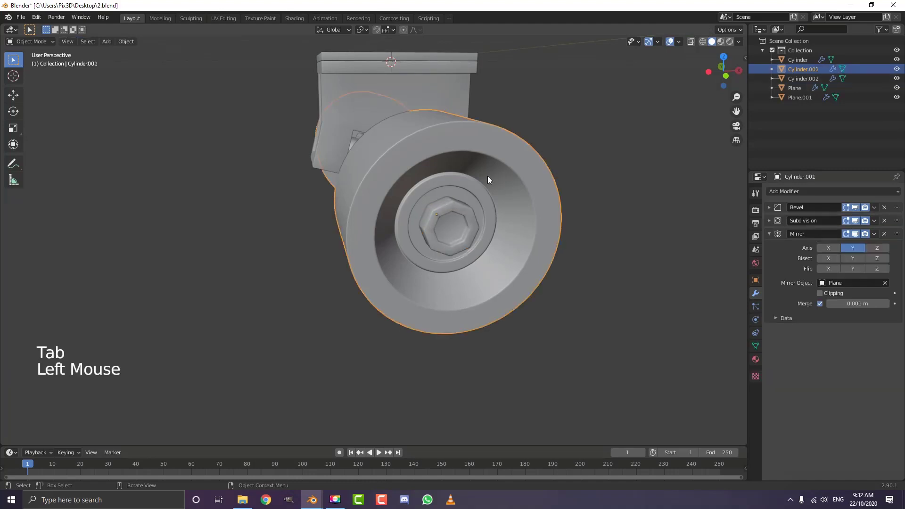
pyautogui.moveTo(487, 178); pyautogui.dragTo(451, 189, button='middle')
pyautogui.scroll(2, 451, 188)
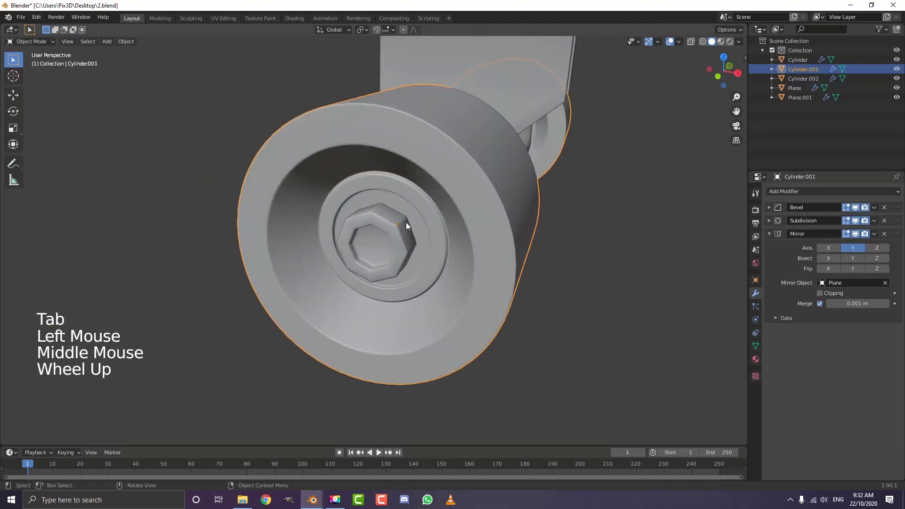
pyautogui.press('Tab')
pyautogui.click(404, 206)
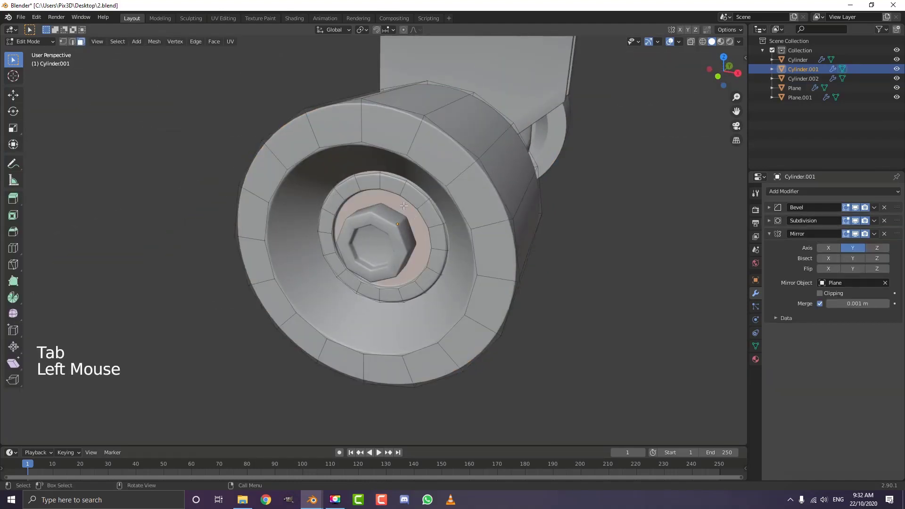
pyautogui.press('g')
pyautogui.rightClick(411, 242)
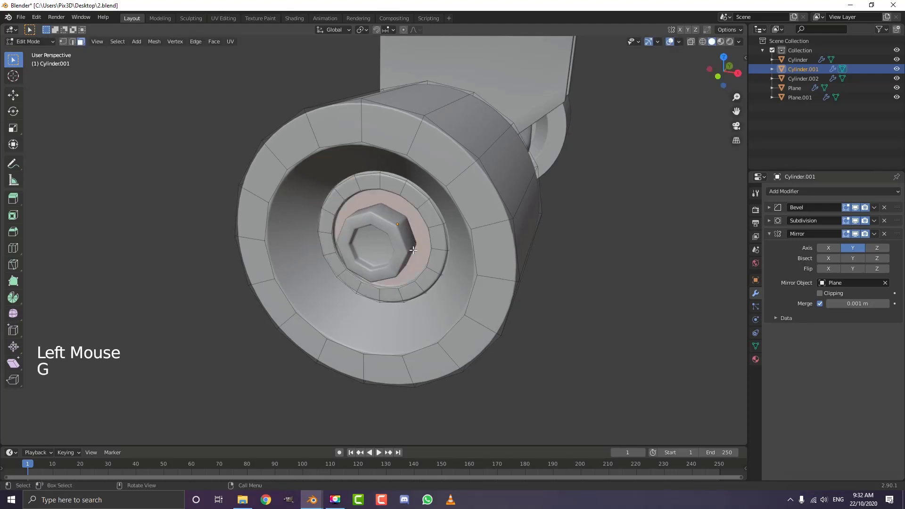
pyautogui.hotkey('shift', 'd')
pyautogui.rightClick(454, 278)
pyautogui.press('s')
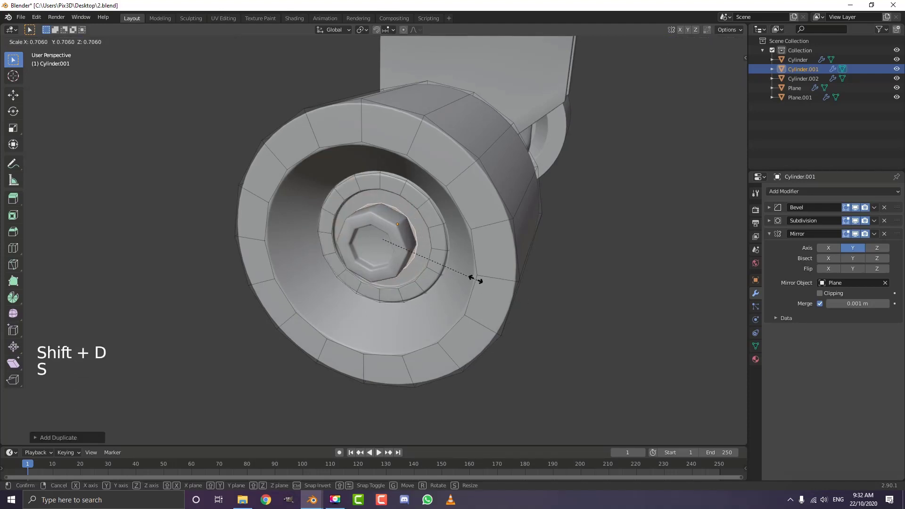
pyautogui.click(446, 267)
# Extrude the small face about 0.26 m outward, add a second short extrusion tapered to about 0.8 scale, and finish editing
pyautogui.press('e')
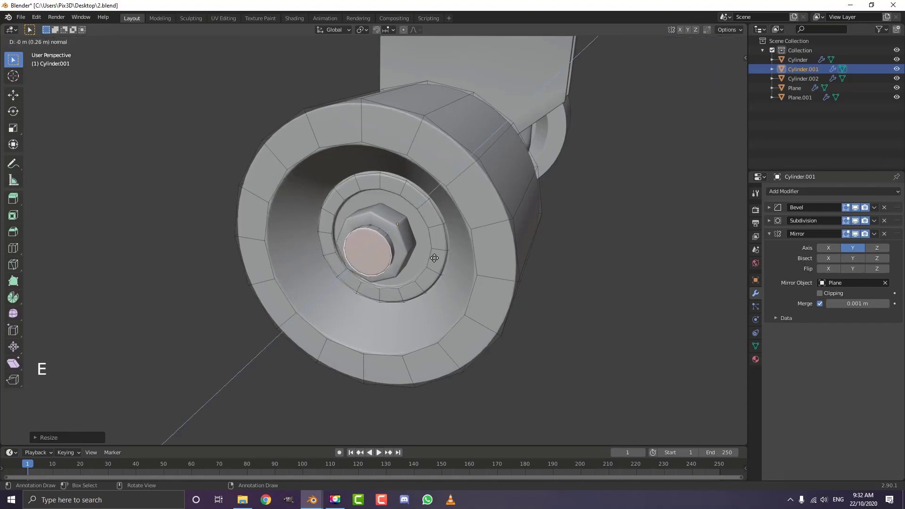
pyautogui.click(435, 257)
pyautogui.press('e')
pyautogui.scroll(3, 432, 265)
pyautogui.press('s')
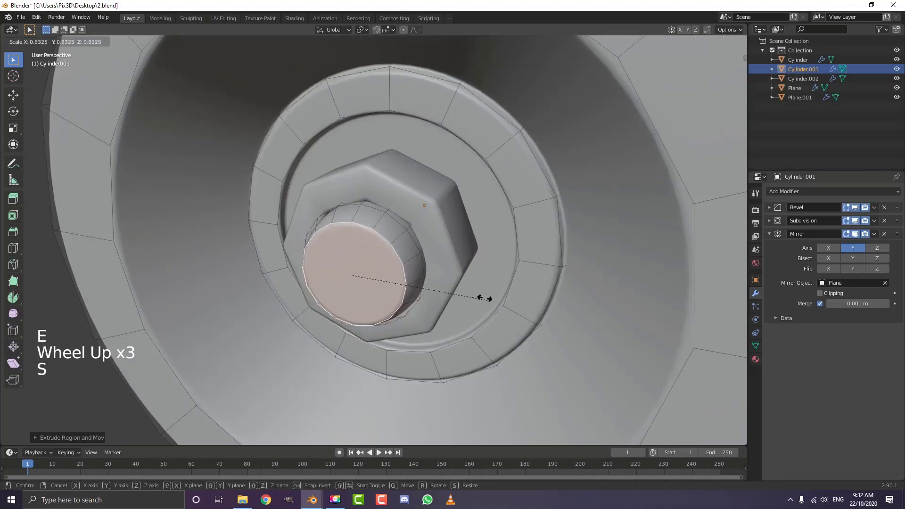
pyautogui.click(479, 295)
pyautogui.press('Tab')
# Examine the truck from several angles, checking both wheels, the nut and the axle tip
pyautogui.scroll(-5, 438, 267)
pyautogui.moveTo(437, 267); pyautogui.dragTo(369, 264, button='middle')
pyautogui.scroll(-2, 366, 267)
pyautogui.scroll(-1, 366, 267)
pyautogui.scroll(3, 435, 245)
pyautogui.scroll(-4, 436, 245)
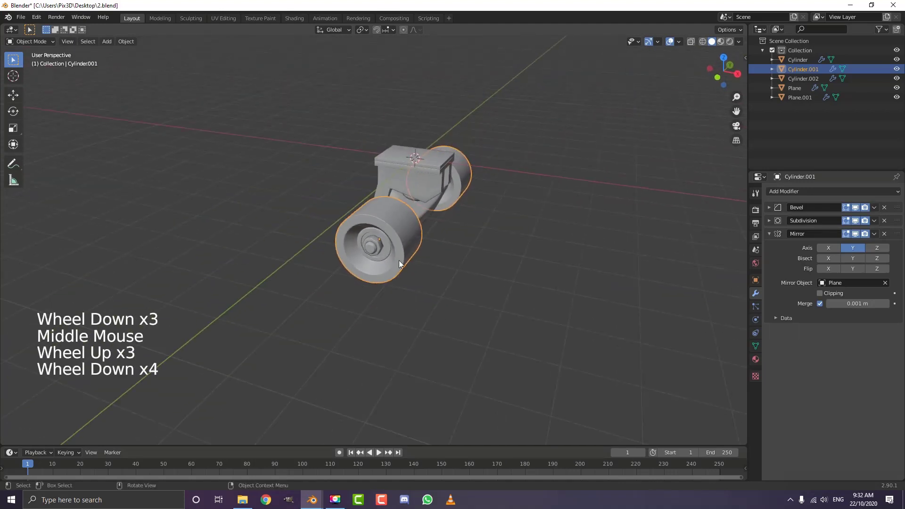
pyautogui.press('a')
pyautogui.moveTo(435, 245); pyautogui.dragTo(443, 233, button='middle')
pyautogui.hotkey('alt', 'a')
pyautogui.scroll(4, 441, 239)
pyautogui.scroll(1, 443, 233)
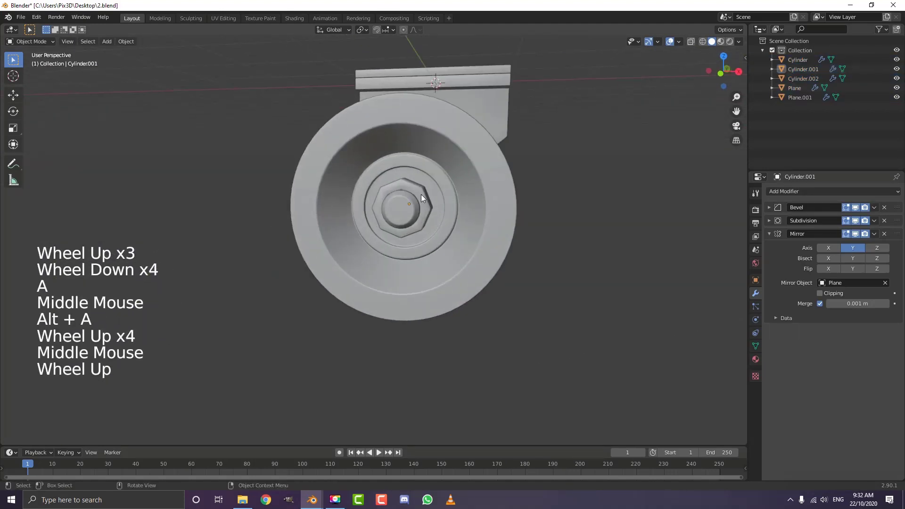
pyautogui.click(420, 194)
pyautogui.press('s')
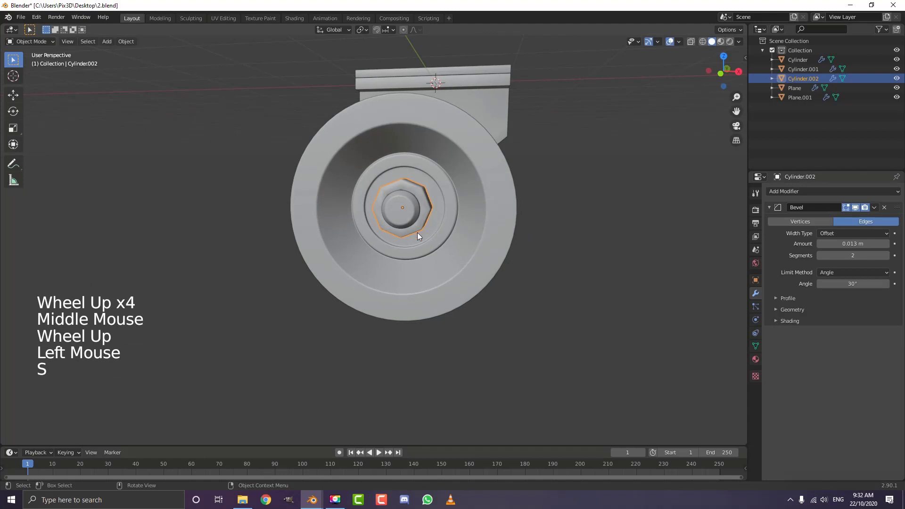
pyautogui.moveTo(417, 233); pyautogui.dragTo(532, 294, button='middle')
pyautogui.scroll(-3, 493, 254)
pyautogui.moveTo(493, 254); pyautogui.dragTo(393, 264, button='middle')
pyautogui.hotkey('alt', 'a')
pyautogui.scroll(-4, 551, 259)
pyautogui.scroll(2, 496, 177)
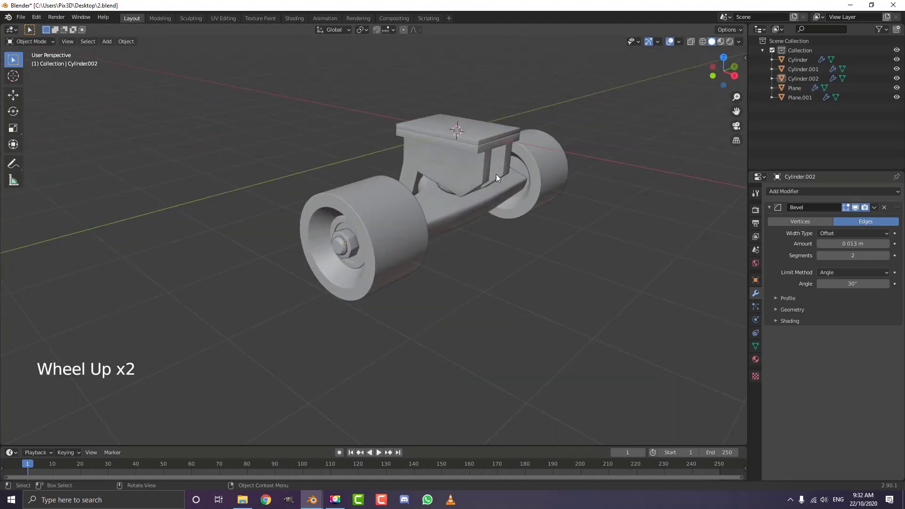
pyautogui.scroll(-2, 363, 218)
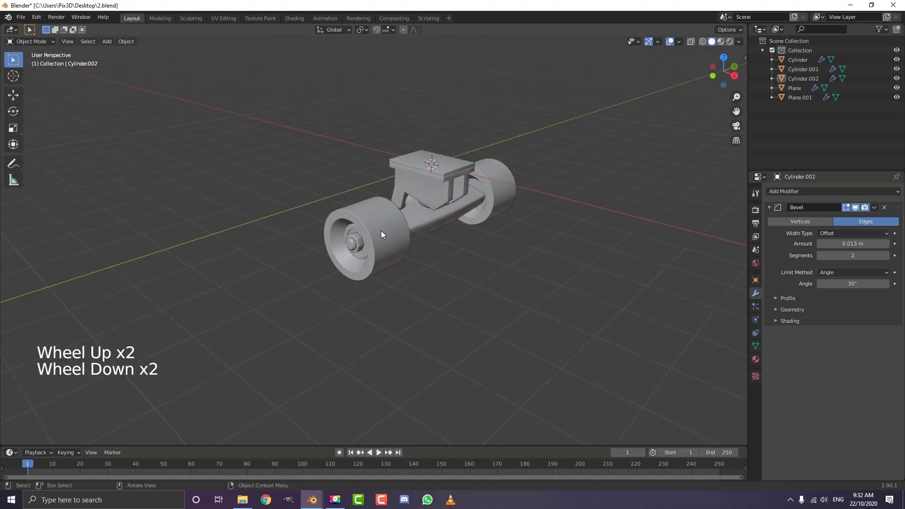
pyautogui.scroll(-3, 403, 272)
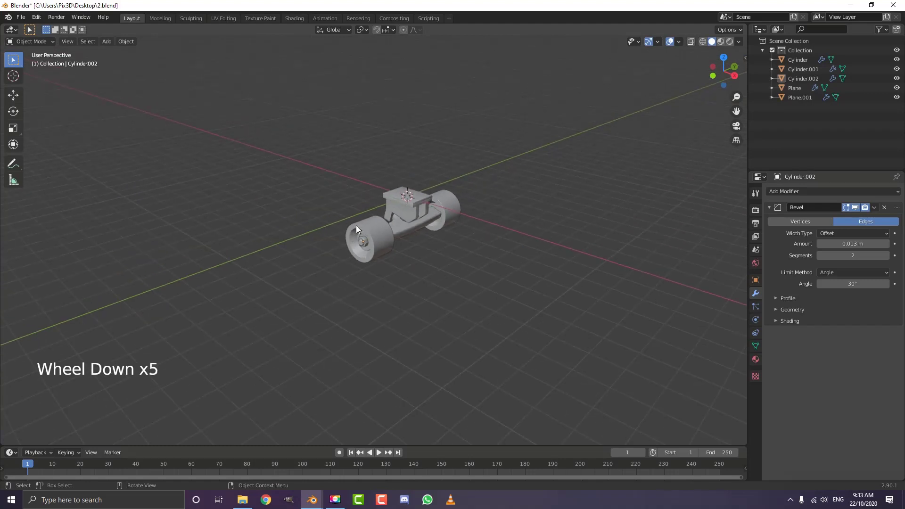
# Add a new plane mesh to the scene for the skateboard deck
pyautogui.moveTo(355, 225); pyautogui.dragTo(372, 234, button='middle')
pyautogui.scroll(2, 372, 233)
pyautogui.hotkey('shift', 'a')
pyautogui.moveTo(305, 202)
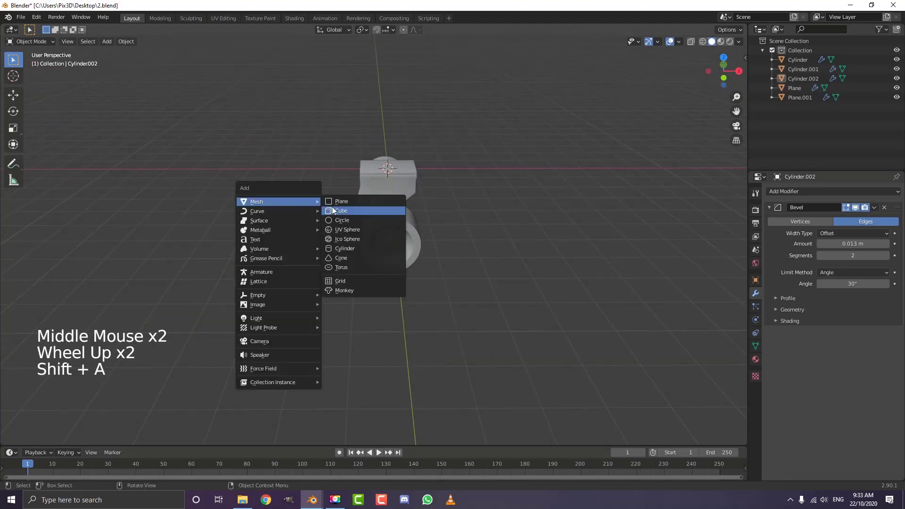
pyautogui.click(344, 202)
# Scale the new deck plane uniformly by a factor of 4
pyautogui.scroll(-3, 407, 210)
pyautogui.moveTo(425, 222); pyautogui.dragTo(334, 233, button='middle')
pyautogui.scroll(1, 403, 243)
pyautogui.press('s')
pyautogui.press('4')
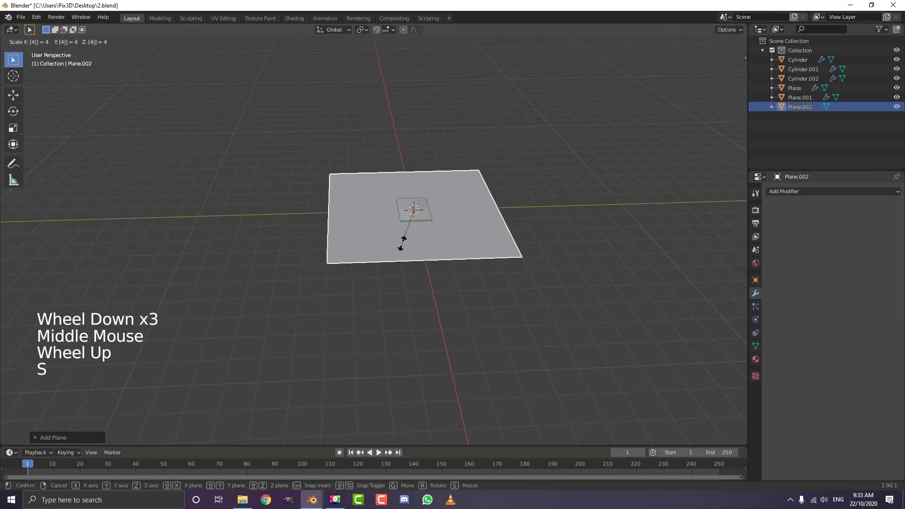
pyautogui.press('Return')
# Enter Edit Mode on the deck plane and move its face about 4 m along X, beside the object's origin
pyautogui.scroll(-1, 402, 244)
pyautogui.moveTo(403, 243); pyautogui.dragTo(435, 276, button='middle')
pyautogui.scroll(-2, 431, 288)
pyautogui.scroll(2, 435, 276)
pyautogui.press('Tab')
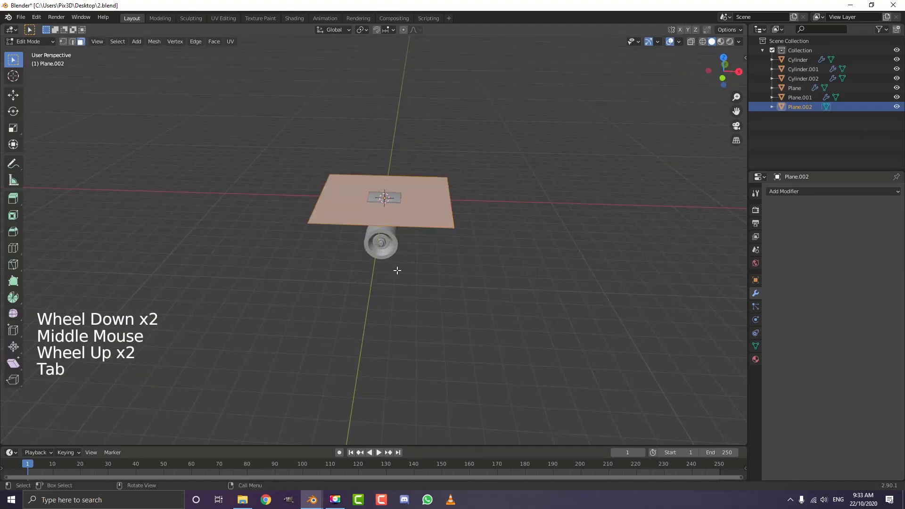
pyautogui.press('g')
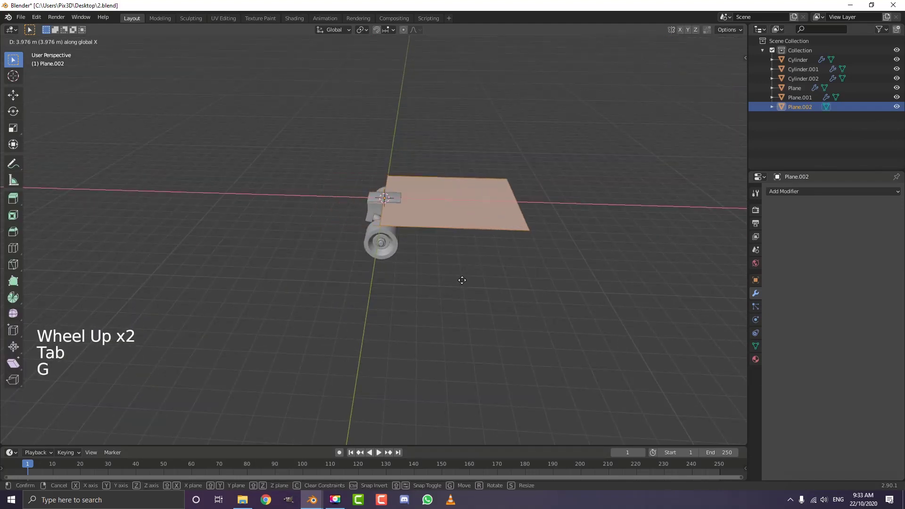
pyautogui.click(463, 281)
# Add a Mirror modifier on the X axis to the deck with Clipping enabled
pyautogui.click(797, 189)
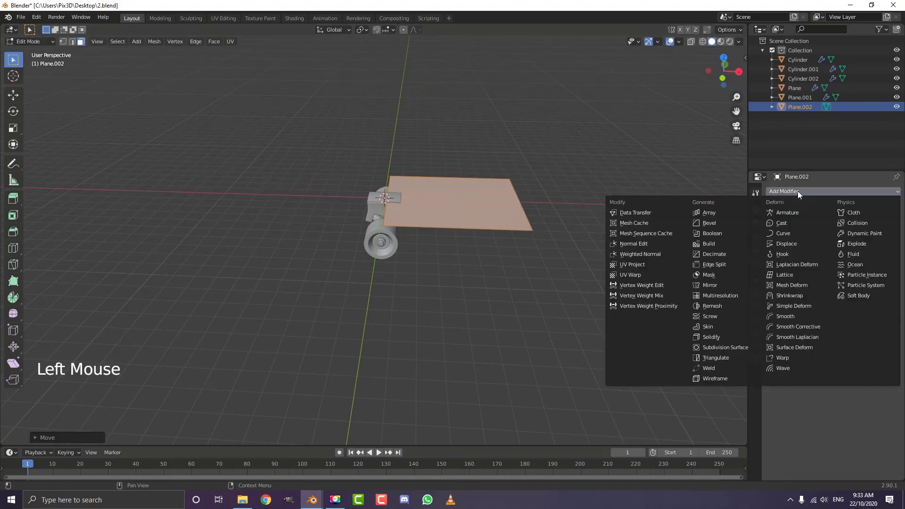
pyautogui.click(709, 285)
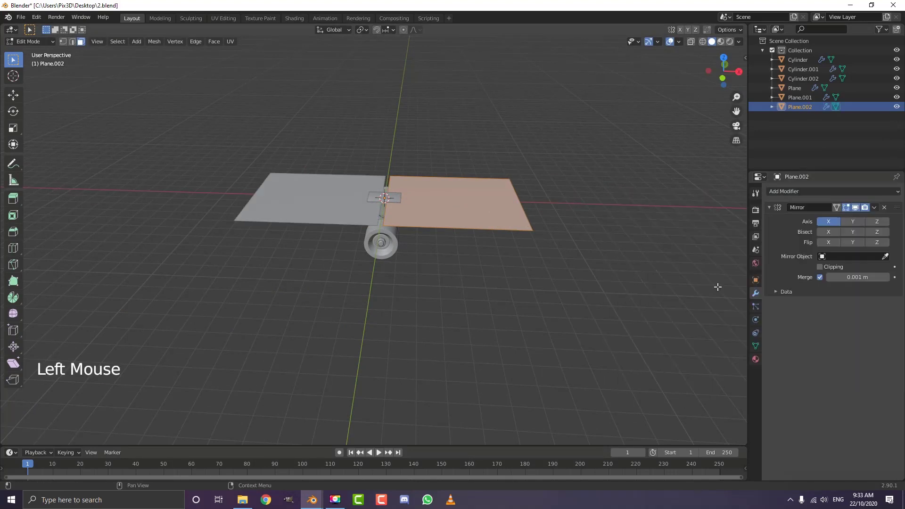
pyautogui.click(820, 267)
# Move the deck half along X toward the mirror plane until its inner edge joins the mirrored half
pyautogui.keyDown('shift'); pyautogui.moveTo(495, 208); pyautogui.dragTo(480, 218, button='middle'); pyautogui.keyUp('shift')
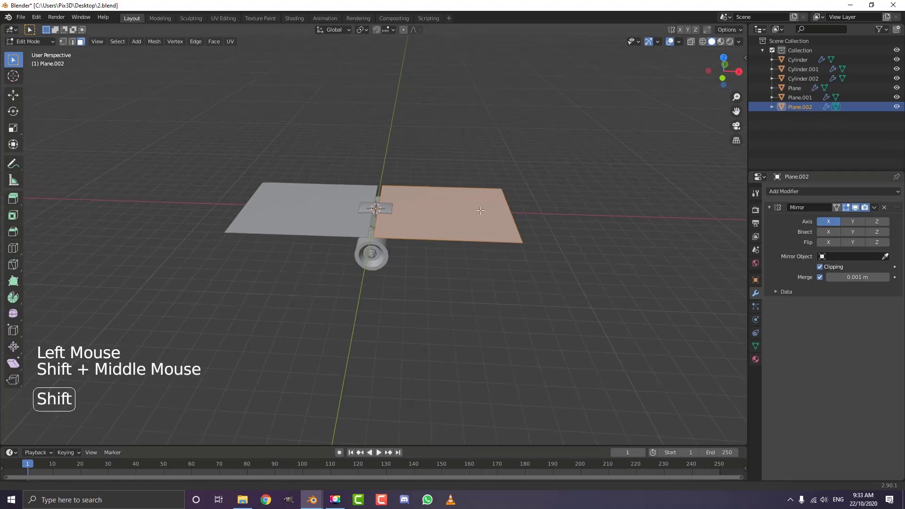
pyautogui.scroll(1, 481, 218)
pyautogui.press('g')
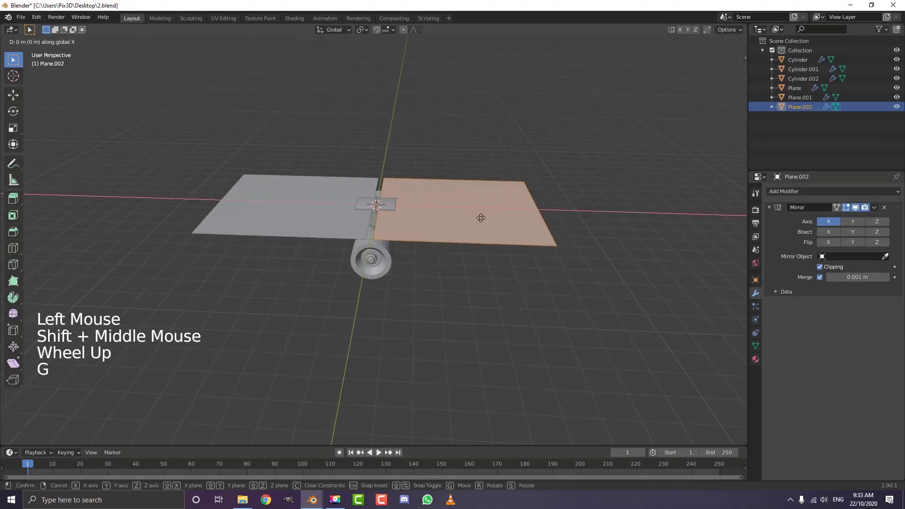
pyautogui.click(476, 216)
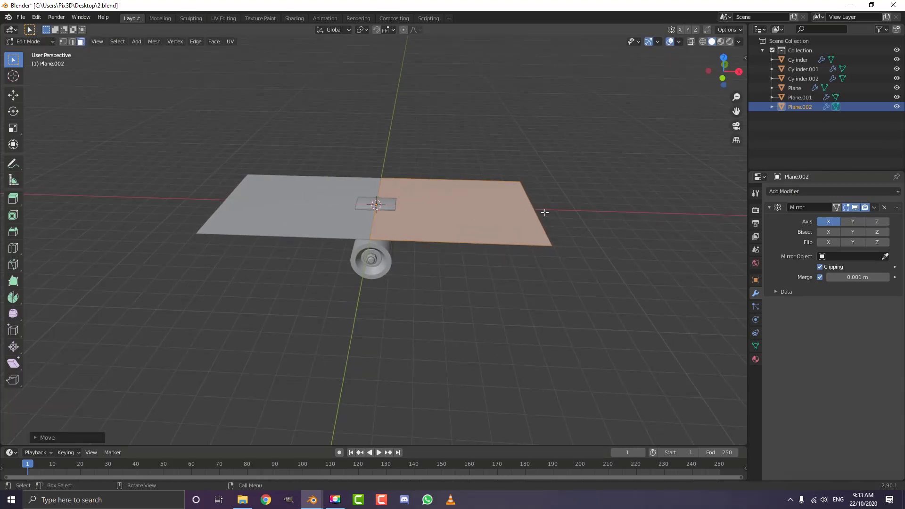
# Lengthen the deck by moving its outer end edge about 4.9 m outward along X
pyautogui.press('g')
pyautogui.rightClick(462, 188)
pyautogui.click(74, 41)
pyautogui.click(536, 209)
pyautogui.scroll(-3, 511, 230)
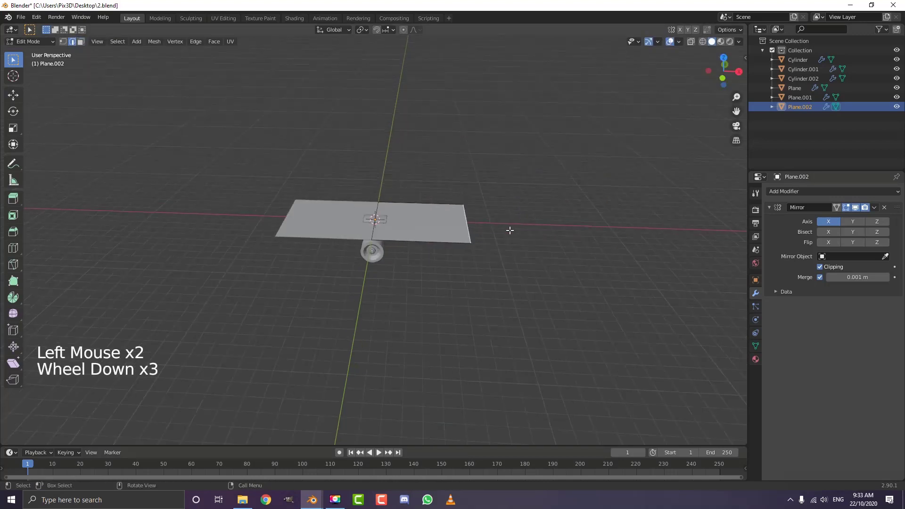
pyautogui.moveTo(511, 230); pyautogui.dragTo(511, 231, button='middle')
pyautogui.scroll(1, 512, 231)
pyautogui.press('g')
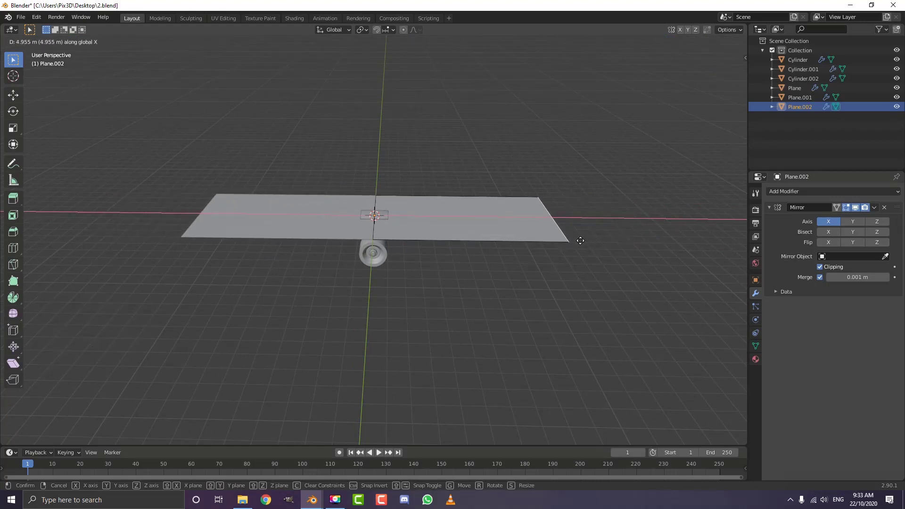
pyautogui.click(574, 241)
# Extrude the deck's end edge about 1.7 m upward and move it about 3.8 m outward along X to form the kick
pyautogui.moveTo(574, 240); pyautogui.dragTo(535, 237, button='middle')
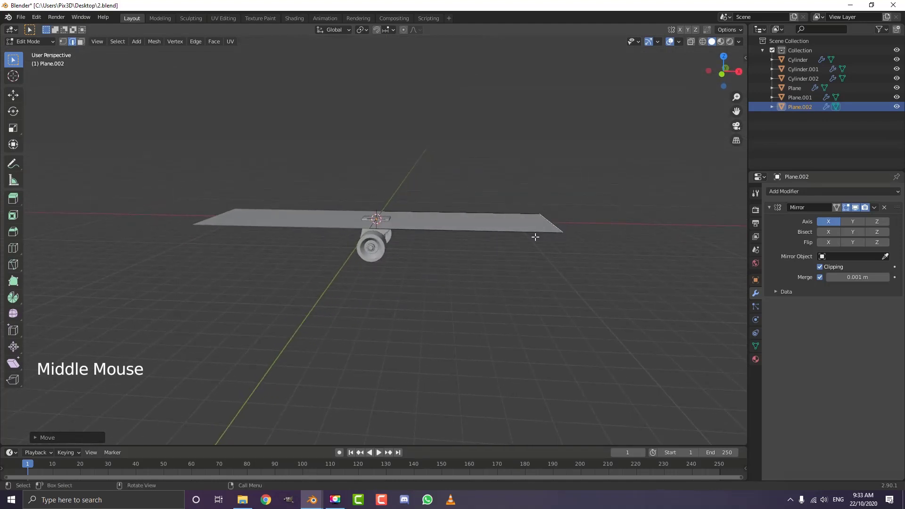
pyautogui.press('e')
pyautogui.press('z')
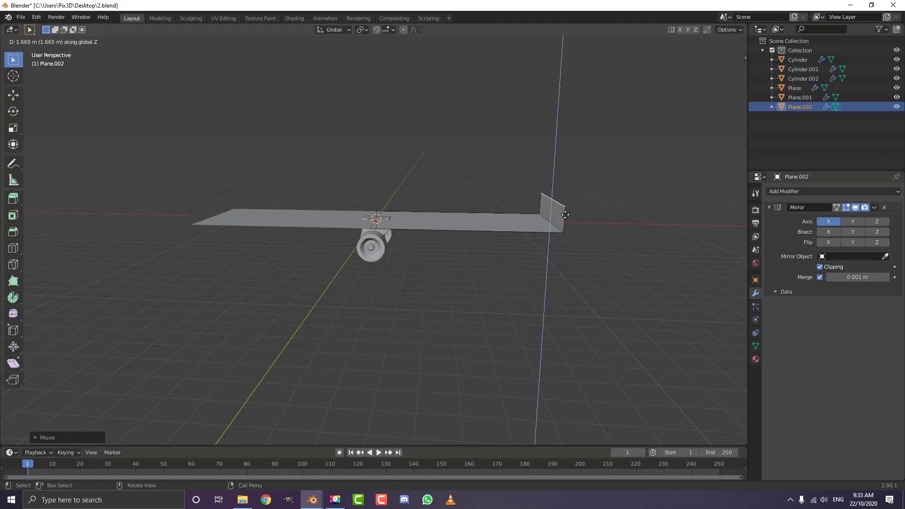
pyautogui.press('g')
pyautogui.press('x')
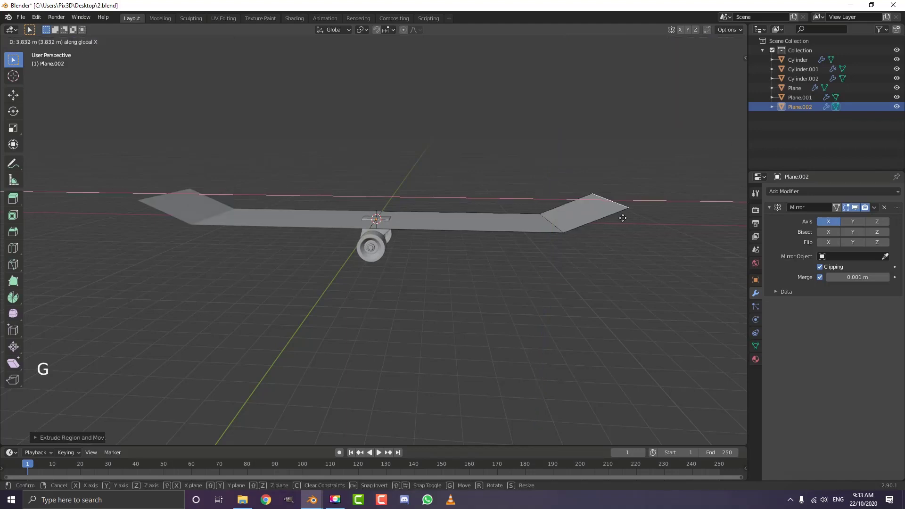
# Shorten the deck by moving the kick's fold edge and tip edge together about 3.1 m inward along X
pyautogui.scroll(-1, 581, 225)
pyautogui.moveTo(581, 225); pyautogui.dragTo(538, 232, button='middle')
pyautogui.keyDown('shift'); pyautogui.click(558, 245); pyautogui.keyUp('shift')
pyautogui.press('g')
pyautogui.press('x')
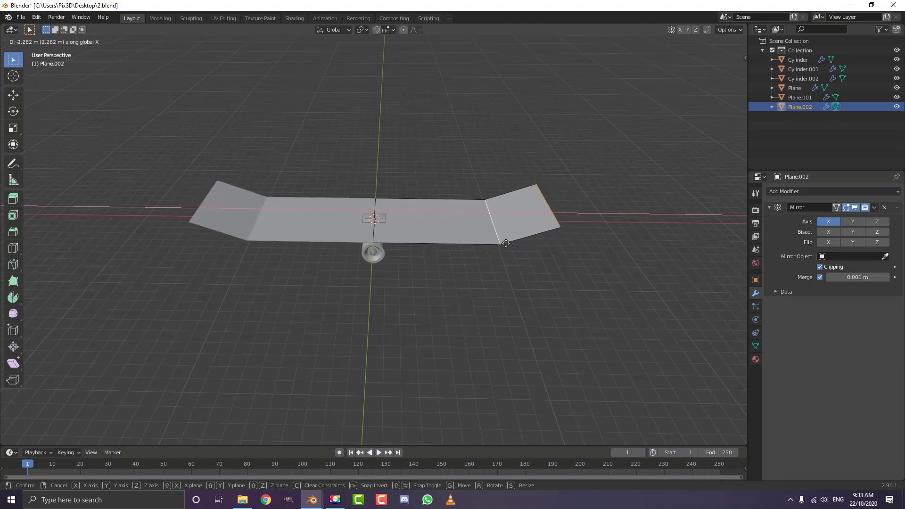
pyautogui.press('shift')
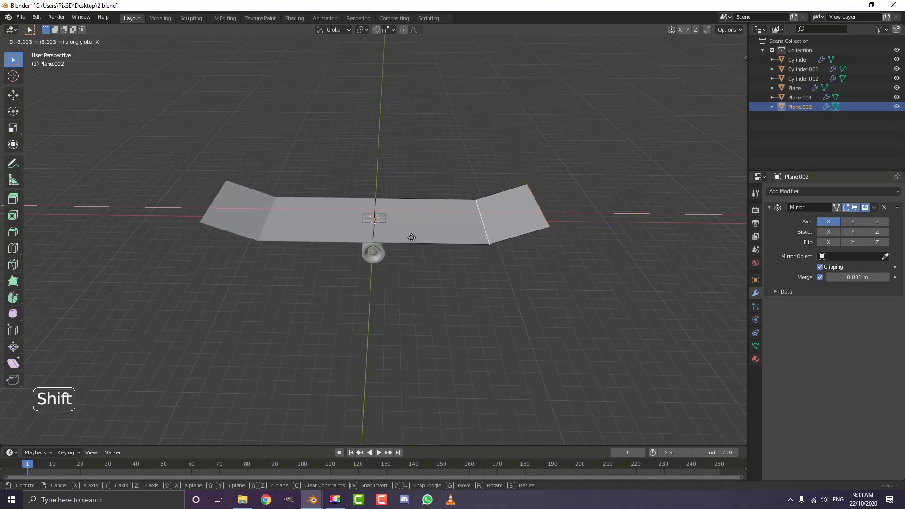
pyautogui.click(411, 238)
# Flatten the kick by lowering its tip edge about 0.86 m along Z and moving it about 1.3 m inward along X
pyautogui.moveTo(592, 189); pyautogui.dragTo(542, 166, button='middle')
pyautogui.click(544, 206)
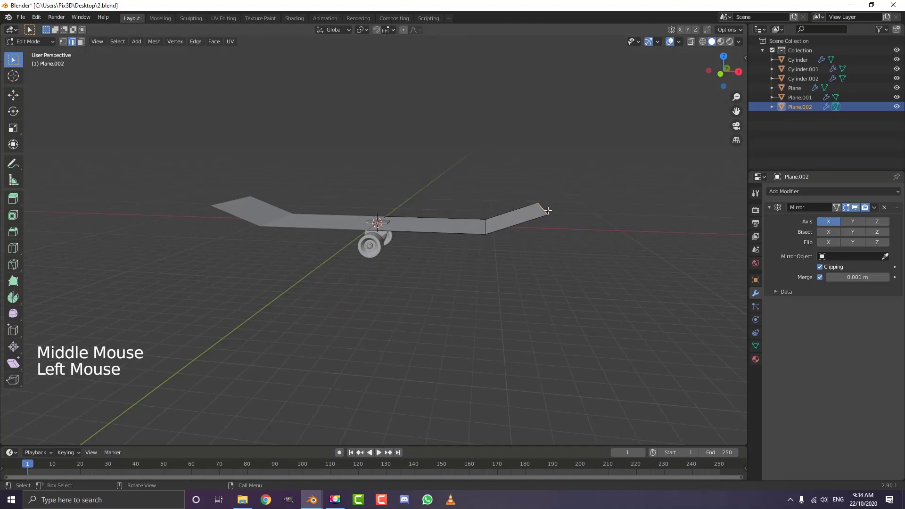
pyautogui.press('g')
pyautogui.press('z')
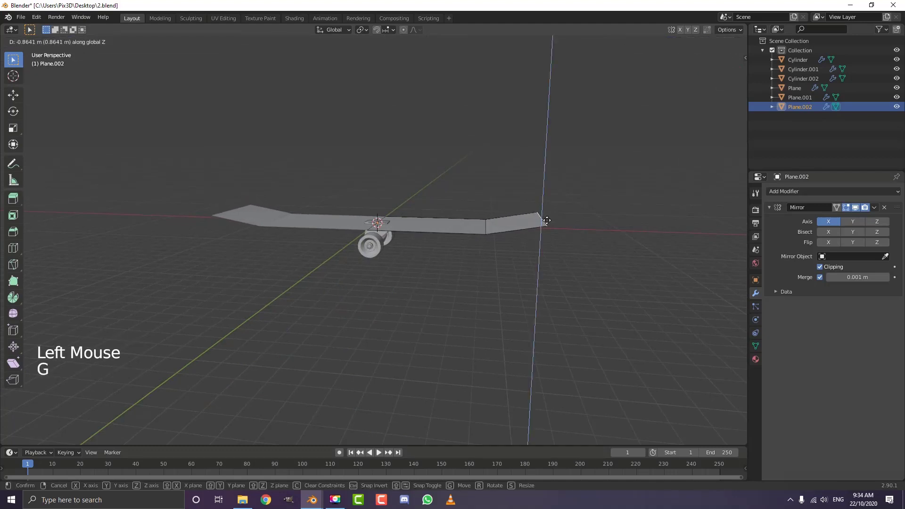
pyautogui.click(547, 220)
pyautogui.press('g')
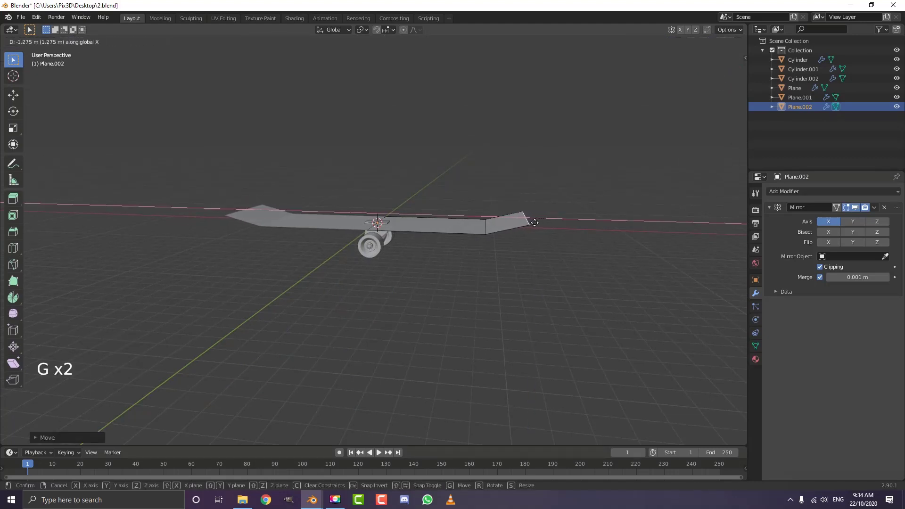
pyautogui.click(535, 223)
# Add a Subdivision Surface modifier to the deck
pyautogui.moveTo(535, 223); pyautogui.dragTo(534, 252, button='middle')
pyautogui.click(788, 191)
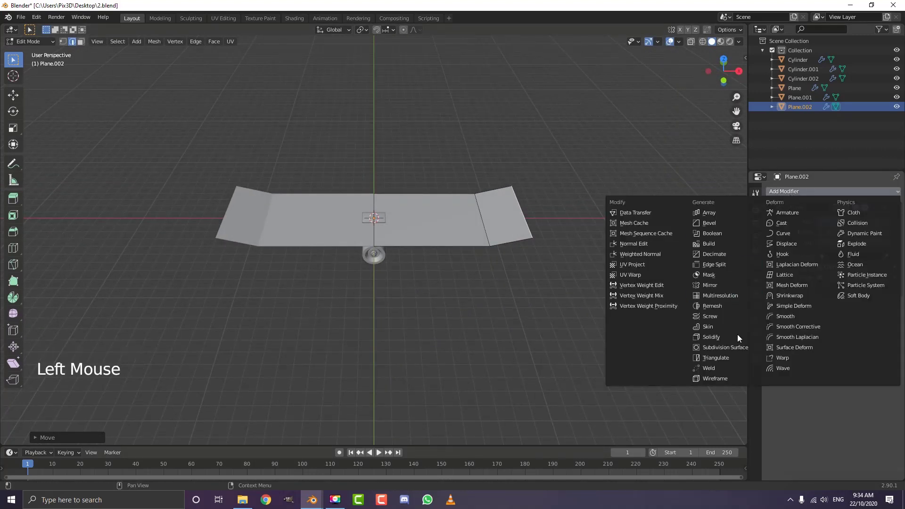
pyautogui.click(737, 347)
# Add a loop cut across the flat part of the deck and slide it close to the kick's fold
pyautogui.moveTo(586, 301); pyautogui.dragTo(473, 219, button='middle')
pyautogui.scroll(1, 568, 286)
pyautogui.scroll(1, 567, 286)
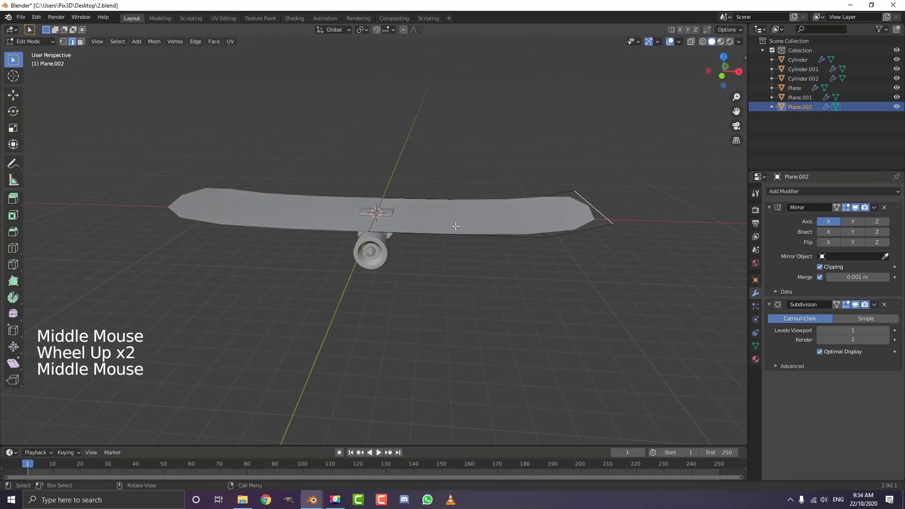
pyautogui.hotkey('ctrl', 'r')
pyautogui.doubleClick(464, 219)
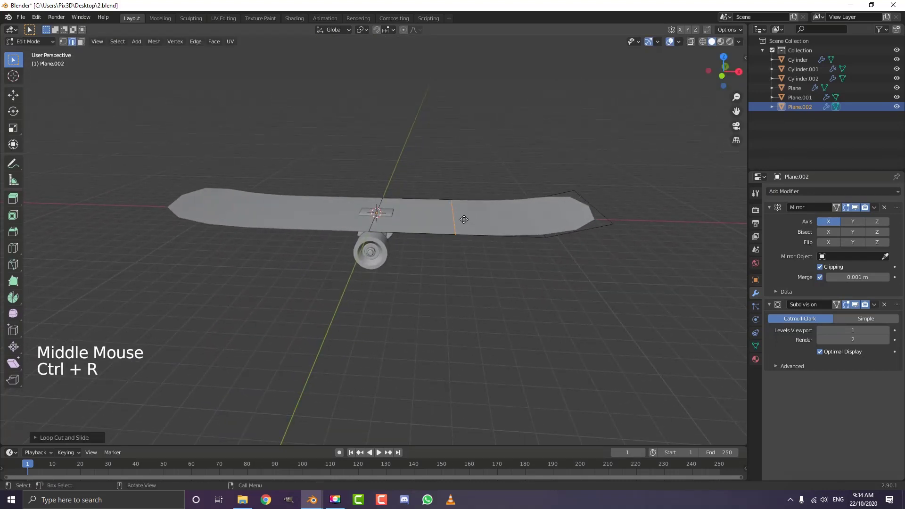
pyautogui.press('g')
pyautogui.press('g')
pyautogui.click(529, 233)
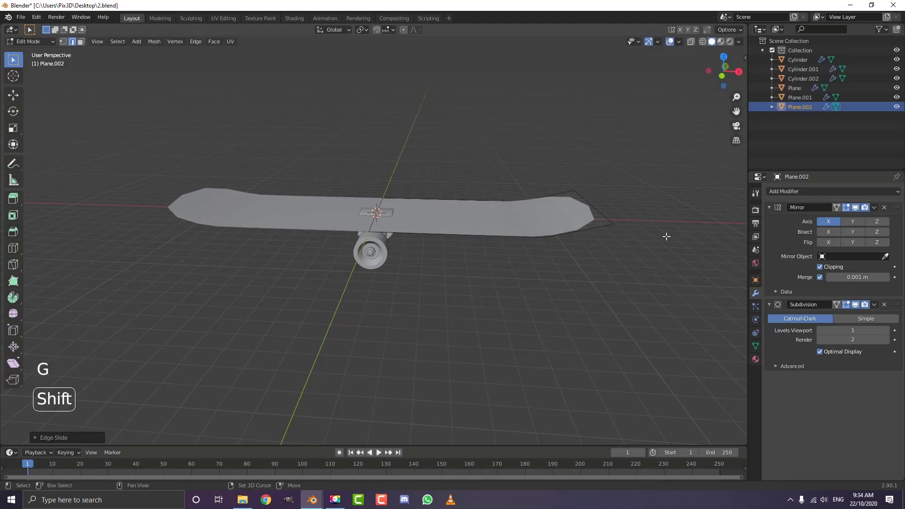
# Add a loop cut across the upturned kick and reposition it in front view to refine the curve
pyautogui.keyDown('shift'); pyautogui.moveTo(667, 236); pyautogui.dragTo(542, 204, button='middle'); pyautogui.keyUp('shift')
pyautogui.scroll(2, 509, 229)
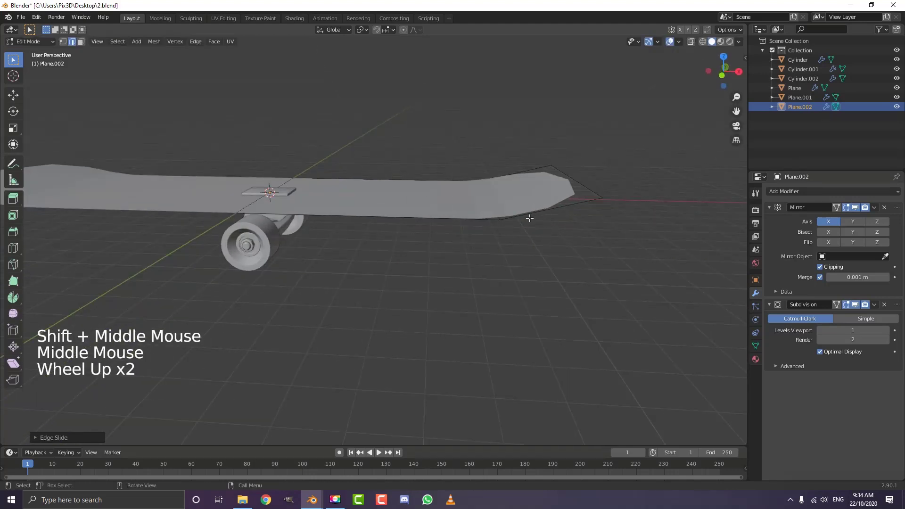
pyautogui.hotkey('ctrl', 'r')
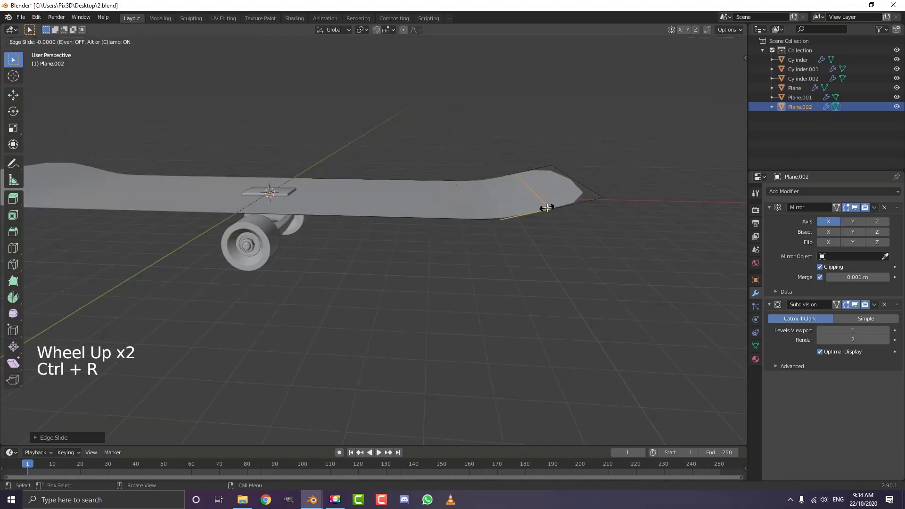
pyautogui.doubleClick(556, 236)
pyautogui.press('KP_1')
pyautogui.keyDown('shift'); pyautogui.moveTo(559, 230); pyautogui.dragTo(419, 233, button='middle'); pyautogui.keyUp('shift')
pyautogui.scroll(2, 518, 222)
pyautogui.press('g')
pyautogui.click(521, 230)
# Round the deck's tip by scaling its end edge to about 0.3 along Y with proportional editing at a size of about 2.36
pyautogui.scroll(-3, 521, 230)
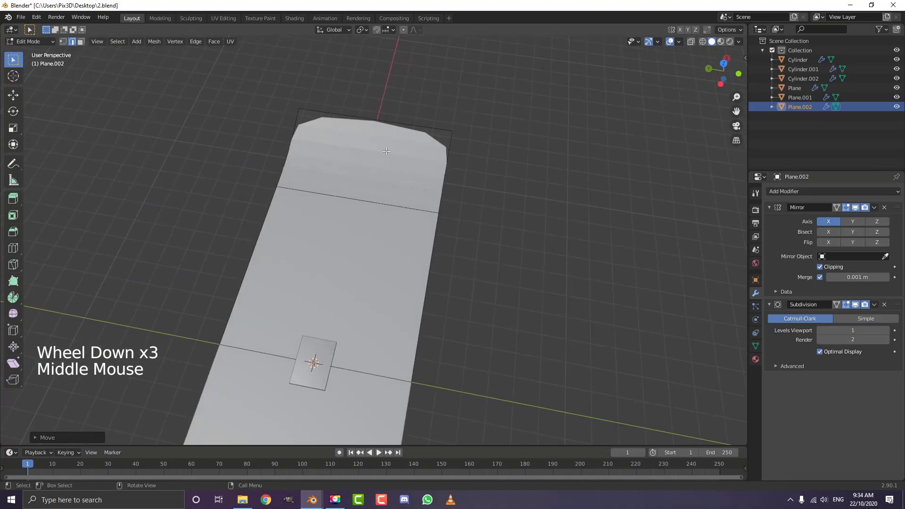
pyautogui.click(373, 117)
pyautogui.scroll(-4, 408, 154)
pyautogui.moveTo(408, 154); pyautogui.dragTo(410, 182, button='middle')
pyautogui.scroll(2, 410, 182)
pyautogui.click(403, 29)
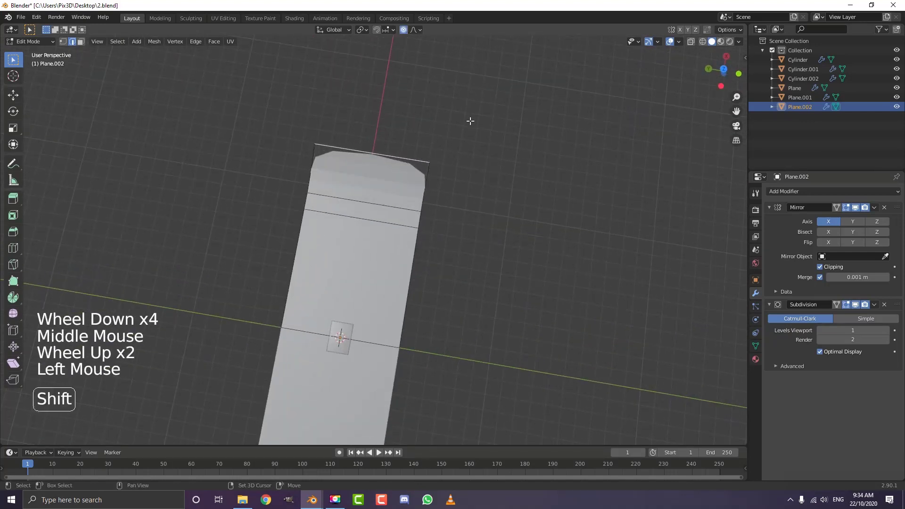
pyautogui.keyDown('shift'); pyautogui.moveTo(469, 121); pyautogui.dragTo(490, 146, button='middle'); pyautogui.keyUp('shift')
pyautogui.press('s')
pyautogui.press('y')
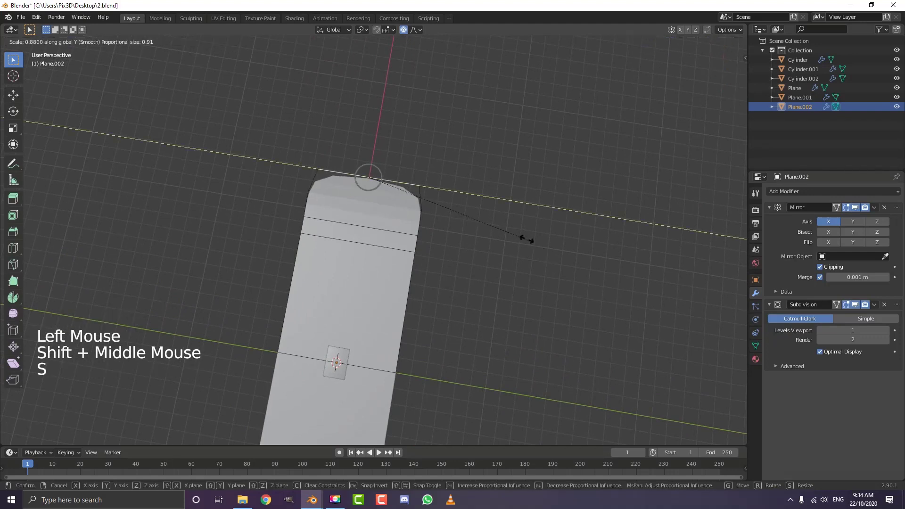
pyautogui.scroll(-6, 490, 224)
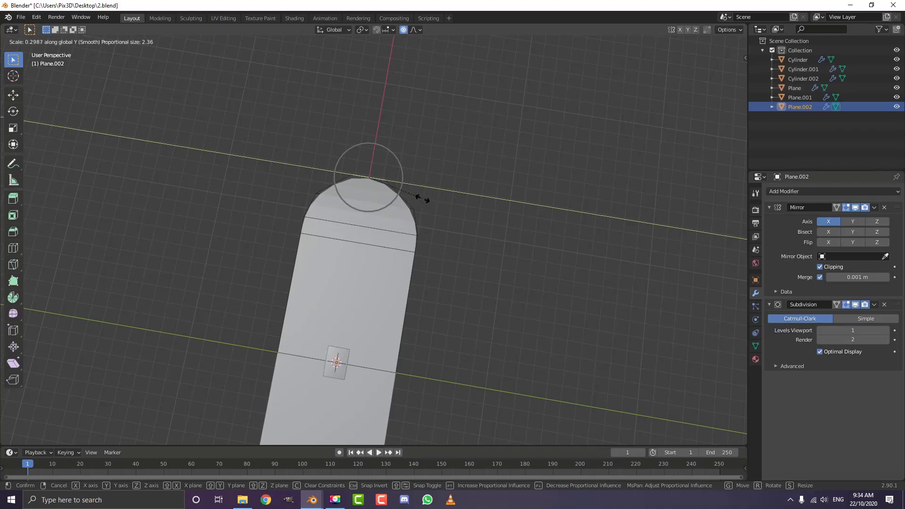
pyautogui.click(422, 199)
# Leave Edit Mode and apply smooth shading to the deck
pyautogui.scroll(-4, 446, 284)
pyautogui.moveTo(447, 285); pyautogui.dragTo(394, 201, button='middle')
pyautogui.scroll(4, 332, 134)
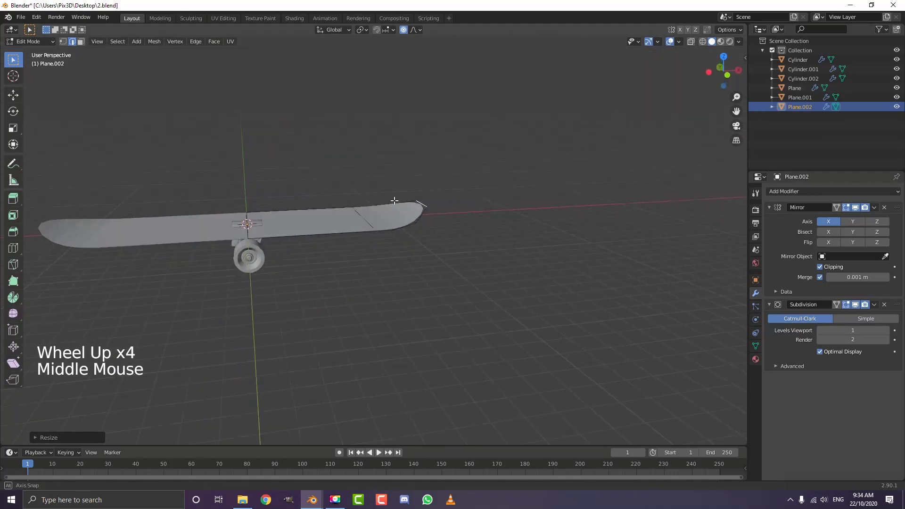
pyautogui.scroll(2, 404, 227)
pyautogui.press('Tab')
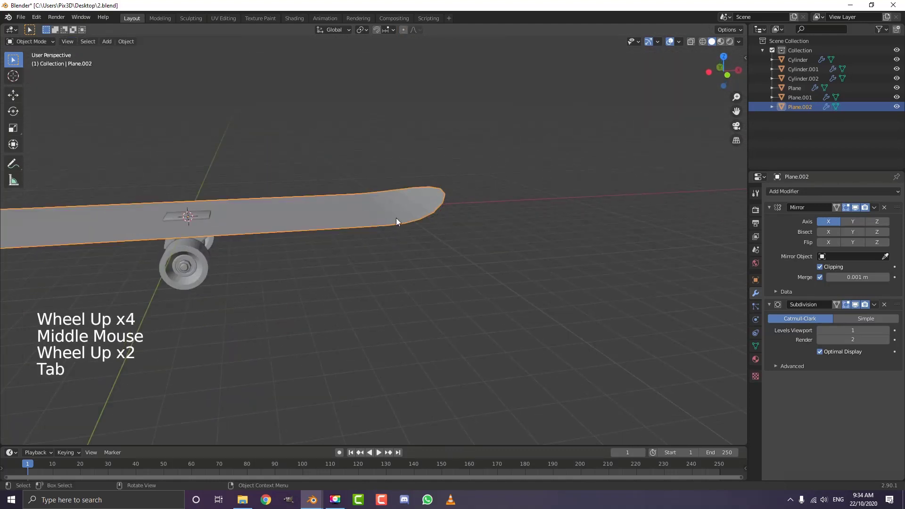
pyautogui.click(128, 41)
pyautogui.click(160, 232)
# Collapse the Mirror and Subdivision modifier settings and add a Solidify modifier to the deck
pyautogui.scroll(-3, 283, 238)
pyautogui.moveTo(301, 240); pyautogui.dragTo(346, 277, button='middle')
pyautogui.scroll(3, 346, 278)
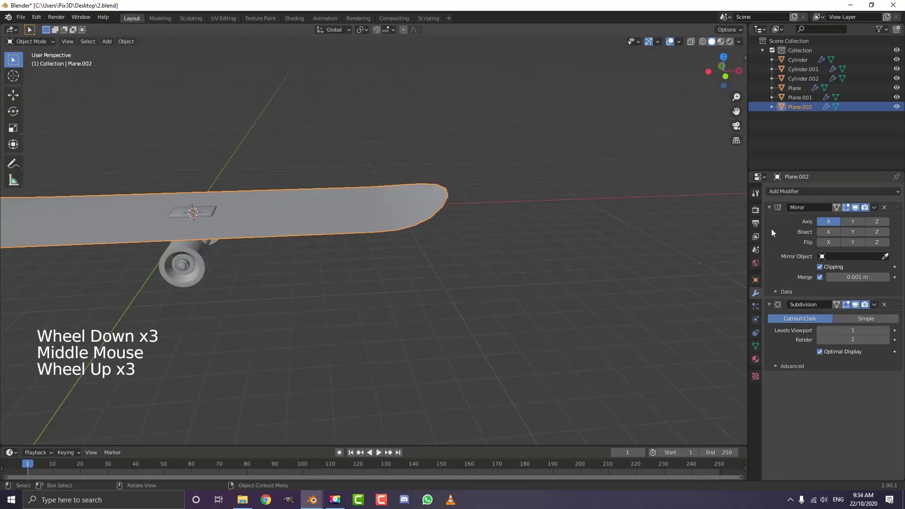
pyautogui.click(770, 207)
pyautogui.click(769, 221)
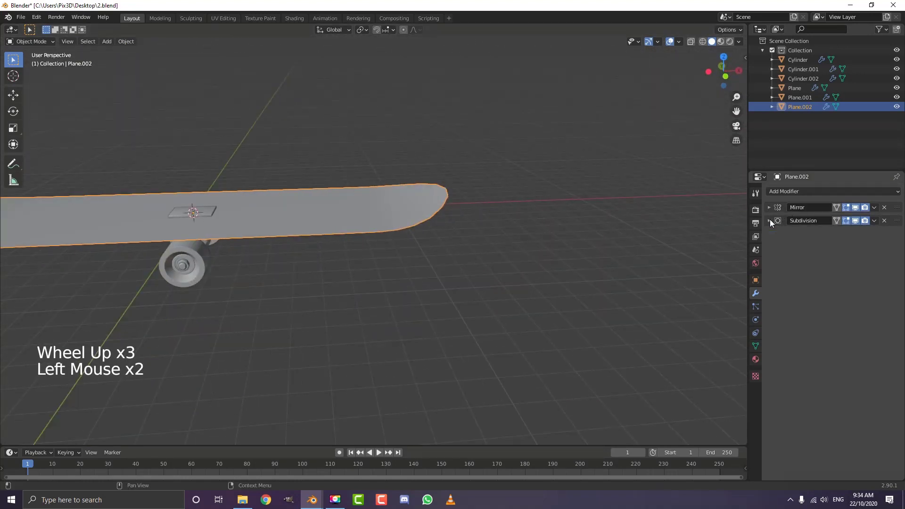
pyautogui.click(781, 186)
pyautogui.click(782, 191)
pyautogui.click(718, 337)
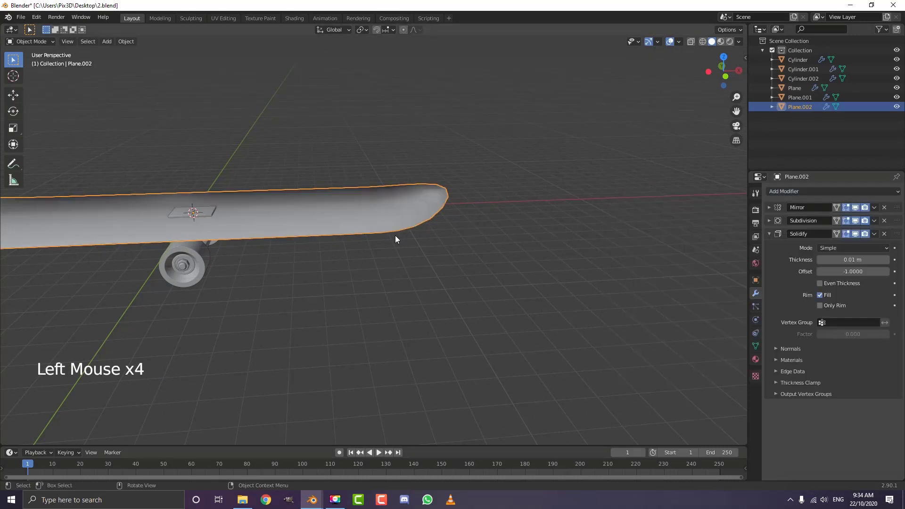
# Set the deck's Solidify thickness to about -0.154 m so it thickens upward
pyautogui.moveTo(396, 239); pyautogui.dragTo(395, 212, button='middle')
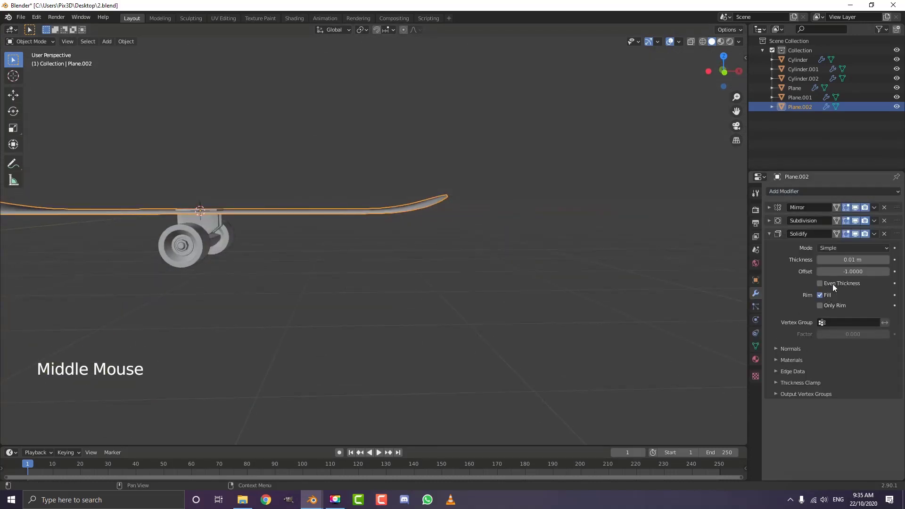
pyautogui.moveTo(842, 260); pyautogui.dragTo(813, 259)
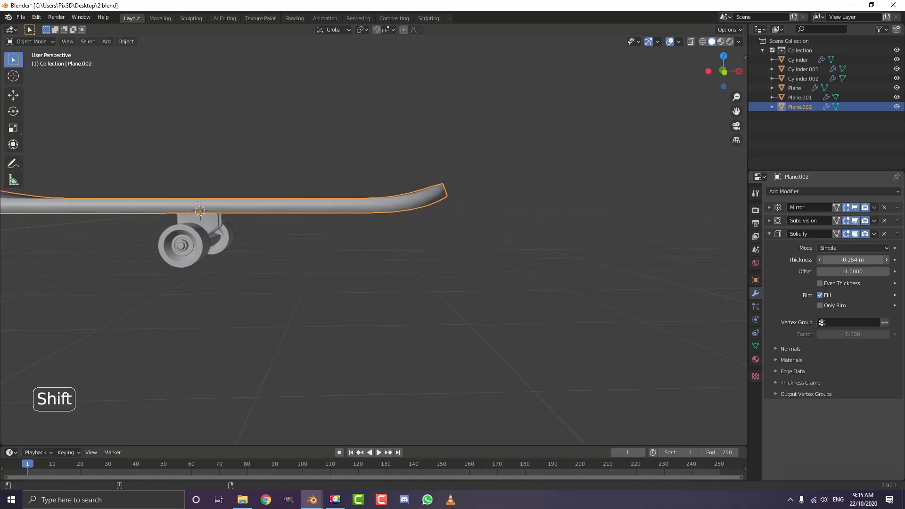
# Reduce the deck's Solidify thickness to about -0.118 m
pyautogui.scroll(-3, 428, 194)
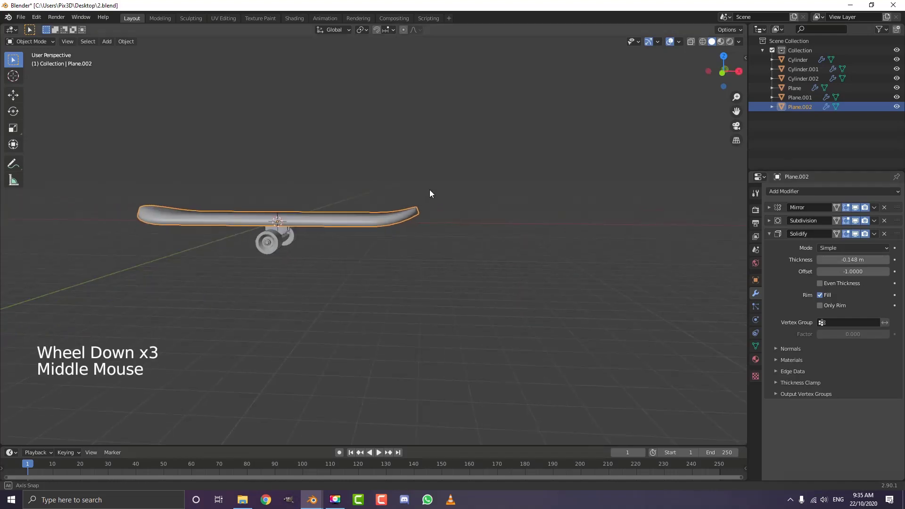
pyautogui.moveTo(429, 194); pyautogui.dragTo(441, 198, button='middle')
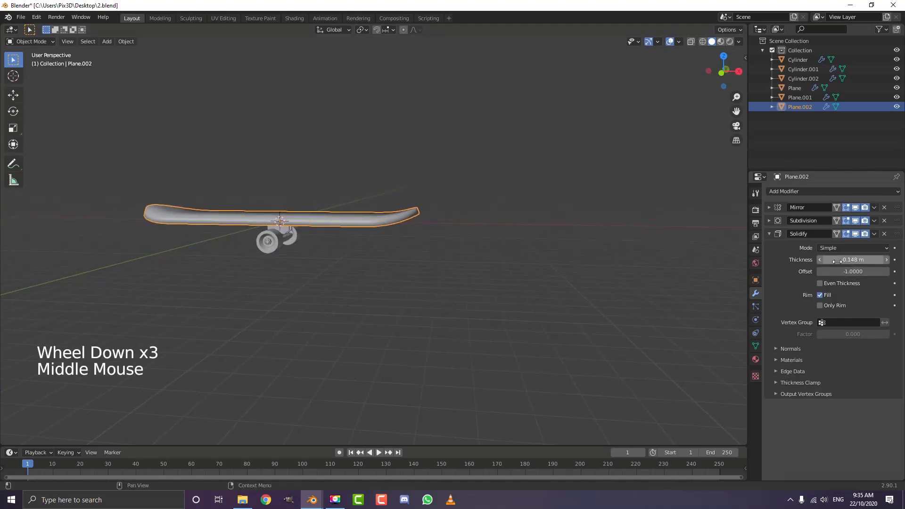
pyautogui.keyDown('shift'); pyautogui.moveTo(858, 261); pyautogui.dragTo(864, 261); pyautogui.keyUp('shift')
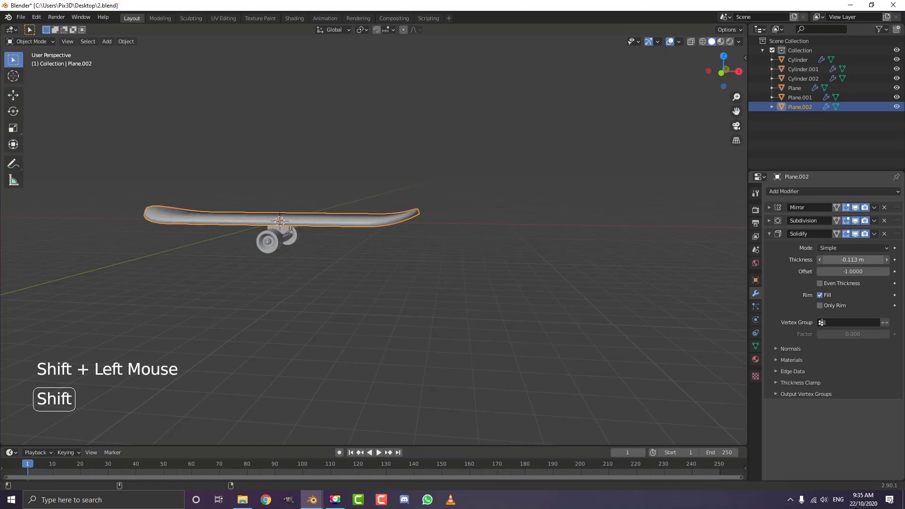
pyautogui.moveTo(390, 155); pyautogui.dragTo(403, 192, button='middle')
pyautogui.scroll(3, 516, 257)
pyautogui.moveTo(516, 253); pyautogui.dragTo(760, 240, button='middle')
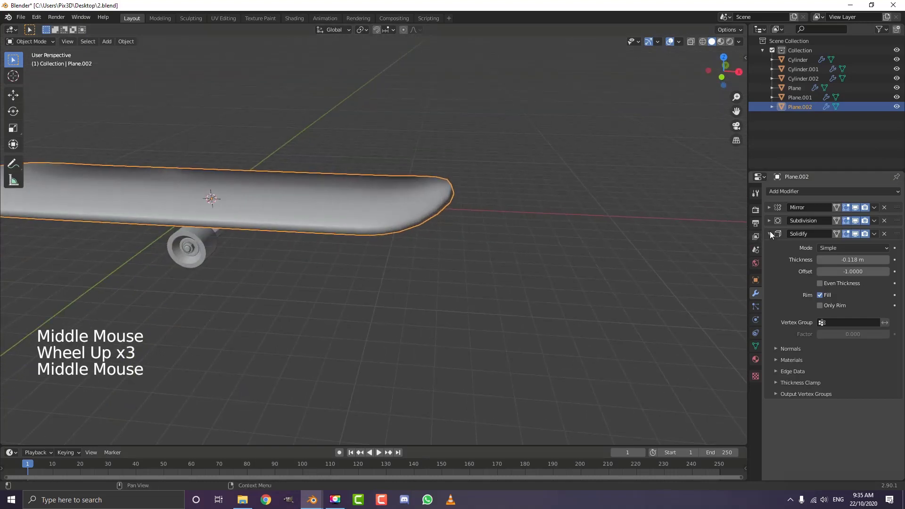
# Collapse the Solidify settings and add a second Subdivision Surface modifier to the deck
pyautogui.click(770, 231)
pyautogui.click(787, 192)
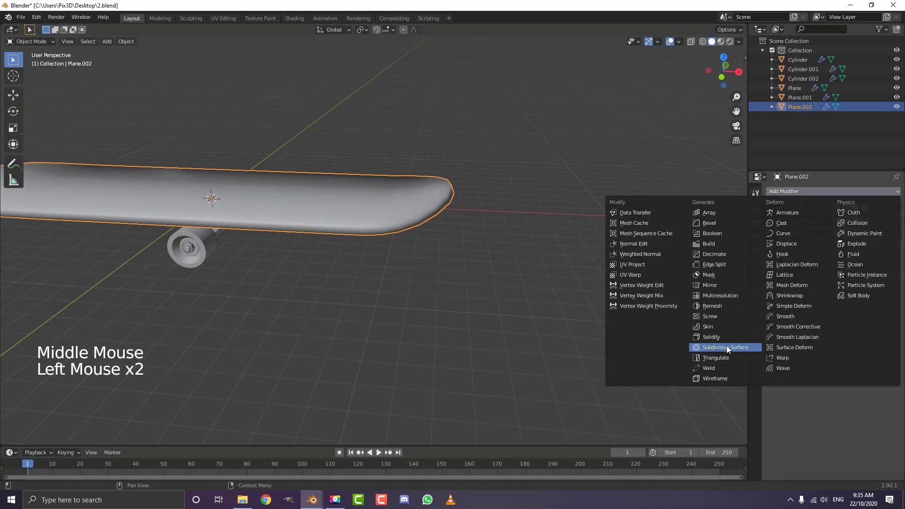
pyautogui.click(725, 345)
pyautogui.scroll(-2, 508, 290)
pyautogui.moveTo(509, 292); pyautogui.dragTo(527, 289, button='middle')
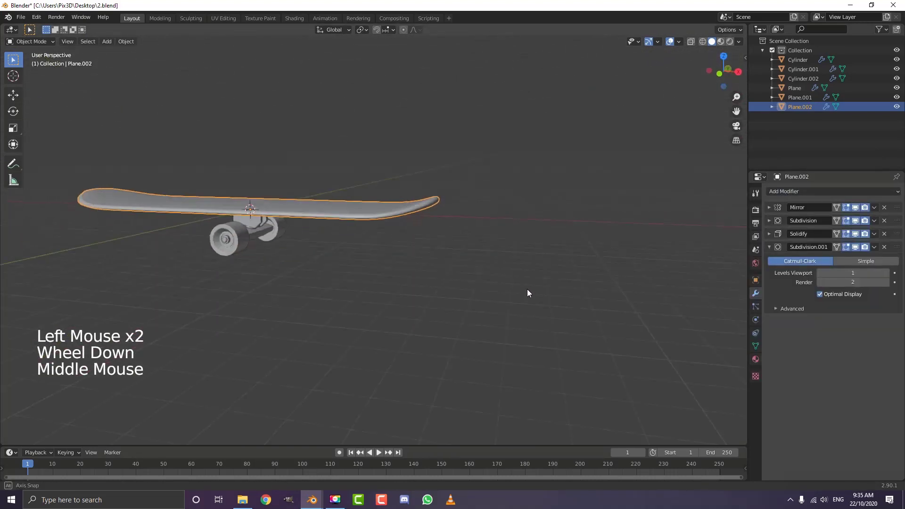
# Enter Edit Mode on the deck and select the edges all around its outer boundary
pyautogui.scroll(3, 527, 290)
pyautogui.press('Tab')
pyautogui.scroll(1, 432, 231)
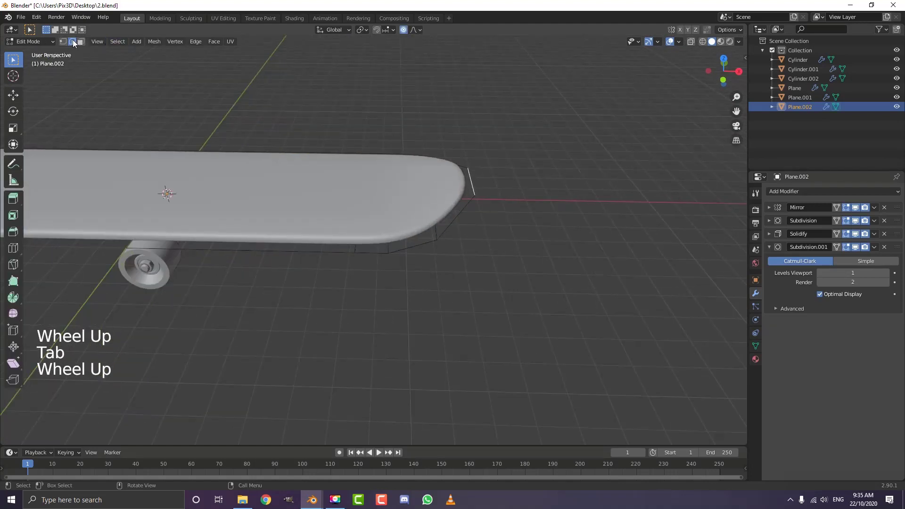
pyautogui.click(400, 250)
pyautogui.hotkey('alt', 'a')
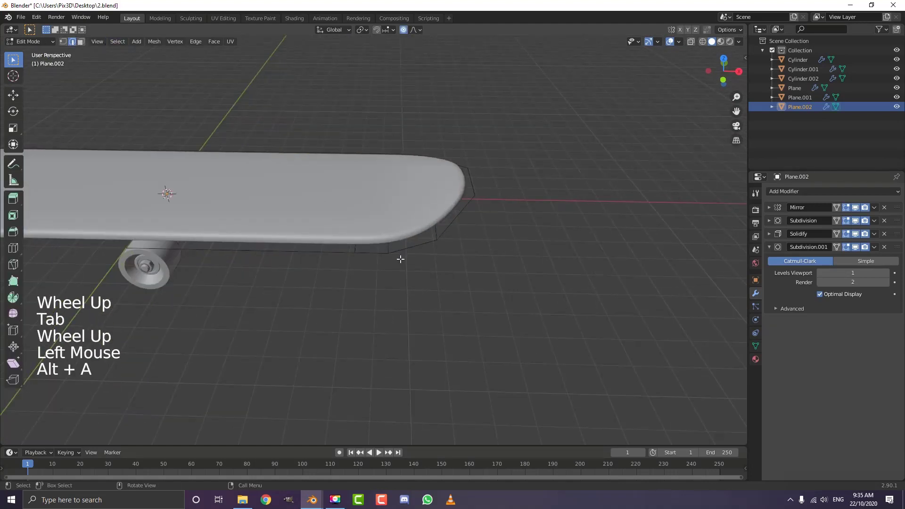
pyautogui.keyDown('alt'); pyautogui.keyDown('shift'); pyautogui.click(323, 255); pyautogui.keyUp('shift'); pyautogui.keyUp('alt')
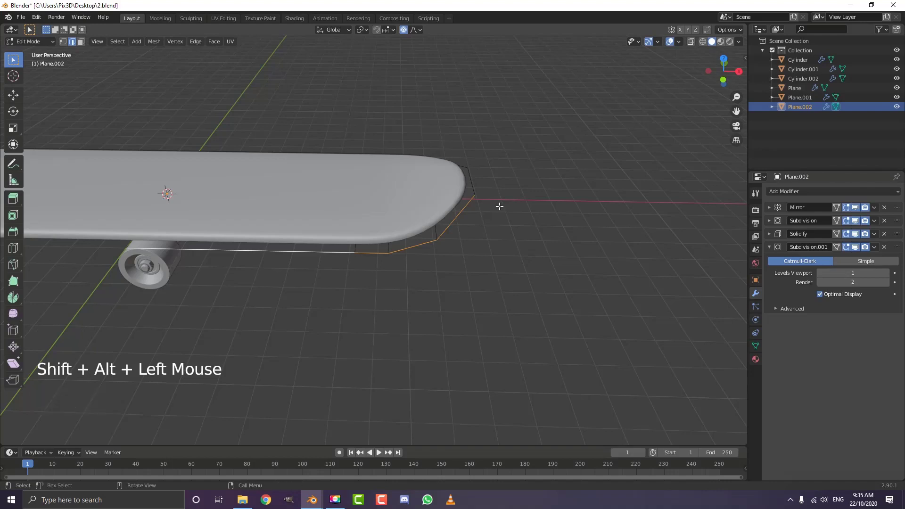
pyautogui.moveTo(498, 204); pyautogui.dragTo(417, 201, button='middle')
pyautogui.keyDown('shift'); pyautogui.click(433, 233); pyautogui.keyUp('shift')
pyautogui.moveTo(433, 233); pyautogui.dragTo(515, 252, button='middle')
pyautogui.keyDown('alt'); pyautogui.keyDown('shift'); pyautogui.click(491, 242); pyautogui.keyUp('shift'); pyautogui.keyUp('alt')
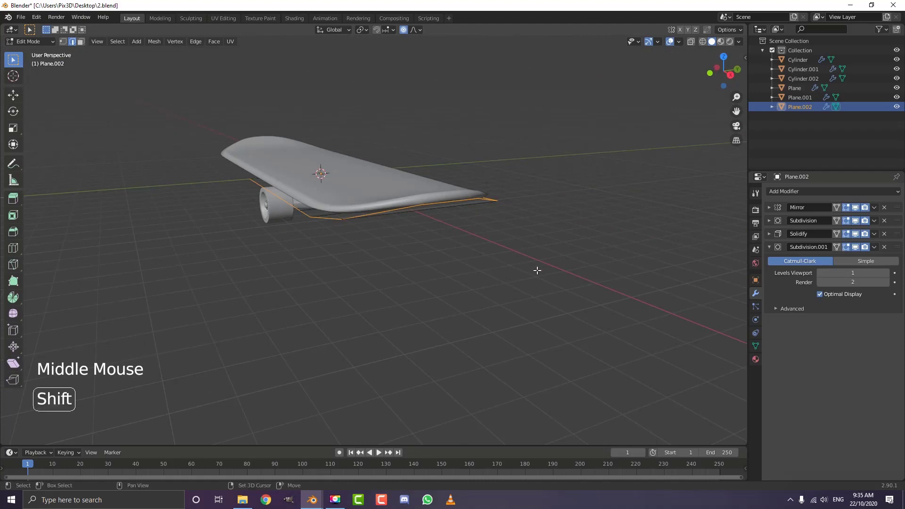
# Crease the deck's outer boundary edges by about 0.577 and return to Object Mode
pyautogui.hotkey('shift', 'e')
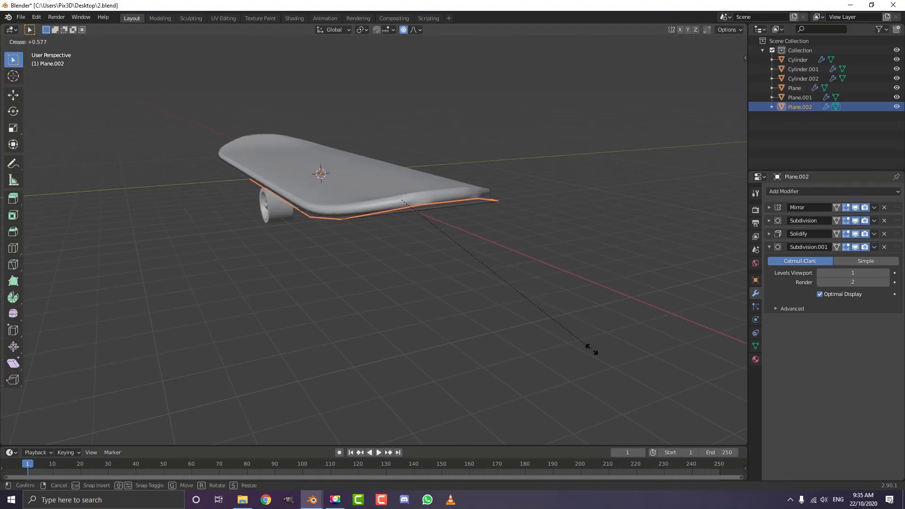
pyautogui.click(591, 349)
pyautogui.moveTo(464, 289); pyautogui.dragTo(479, 268, button='middle')
pyautogui.press('Tab')
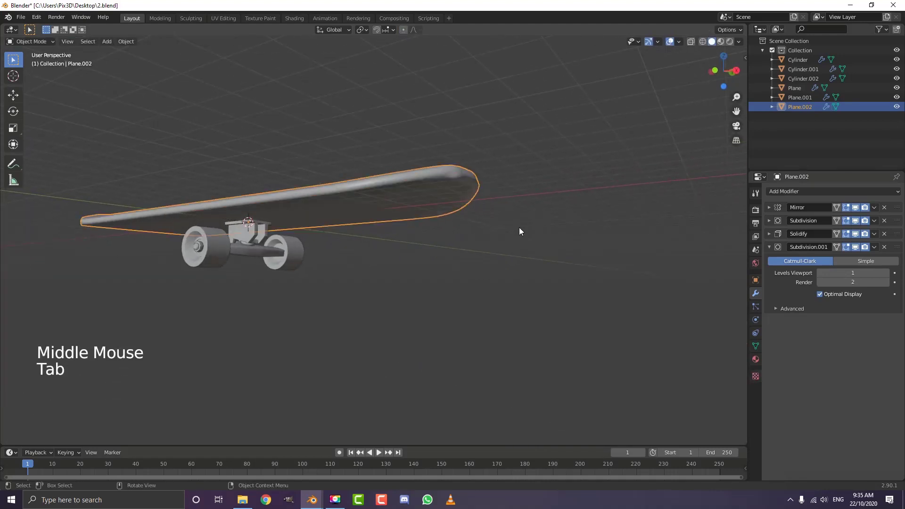
# Set the second Subdivision modifier's viewport level to 2 and deselect the deck
pyautogui.click(887, 274)
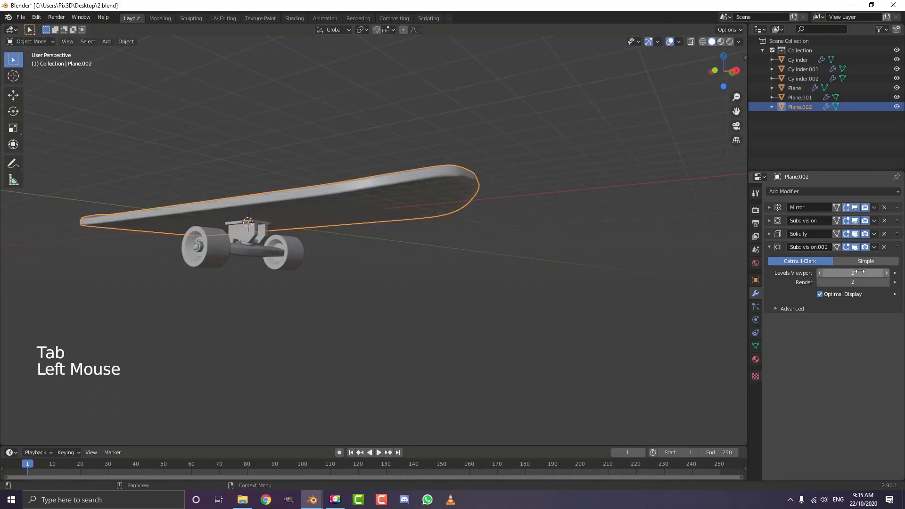
pyautogui.moveTo(438, 236)
pyautogui.mouseDown(button='middle')
pyautogui.moveTo(431, 217)
pyautogui.moveTo(426, 273)
pyautogui.moveTo(485, 235)
pyautogui.mouseUp(button='middle')
pyautogui.hotkey('alt', 'a')
pyautogui.keyDown('alt'); pyautogui.scroll(-1, 440, 218); pyautogui.keyUp('alt')
pyautogui.scroll(-2, 440, 219)
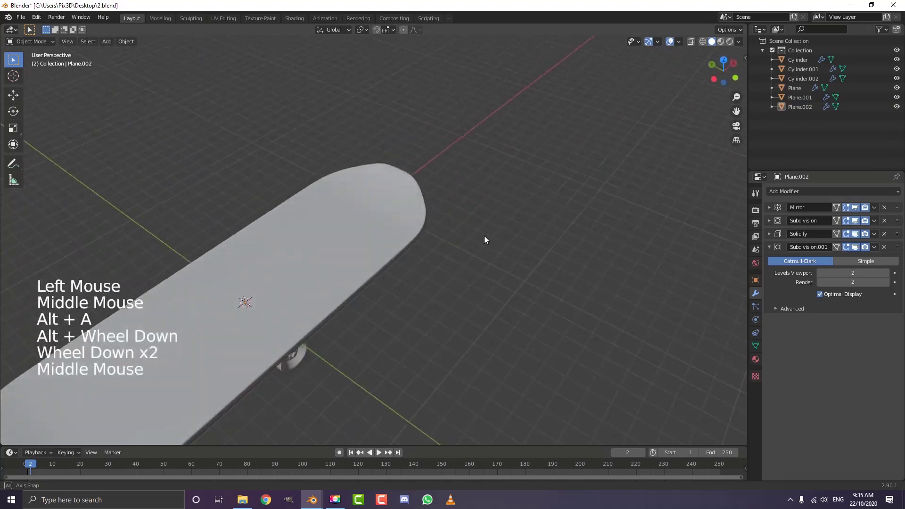
# Examine the deck's end in wireframe in Edit Mode and in Object Mode, and return to solid shading
pyautogui.scroll(4, 488, 253)
pyautogui.press('Tab')
pyautogui.scroll(-3, 408, 204)
pyautogui.press('z')
pyautogui.click(344, 203)
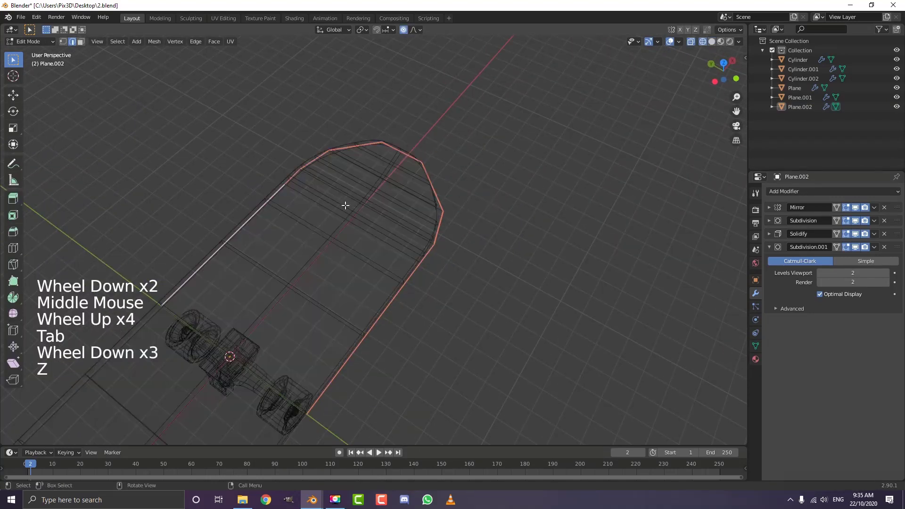
pyautogui.moveTo(344, 202)
pyautogui.mouseDown(button='middle')
pyautogui.moveTo(404, 213)
pyautogui.moveTo(329, 197)
pyautogui.mouseUp(button='middle')
pyautogui.press('Tab')
pyautogui.press('z')
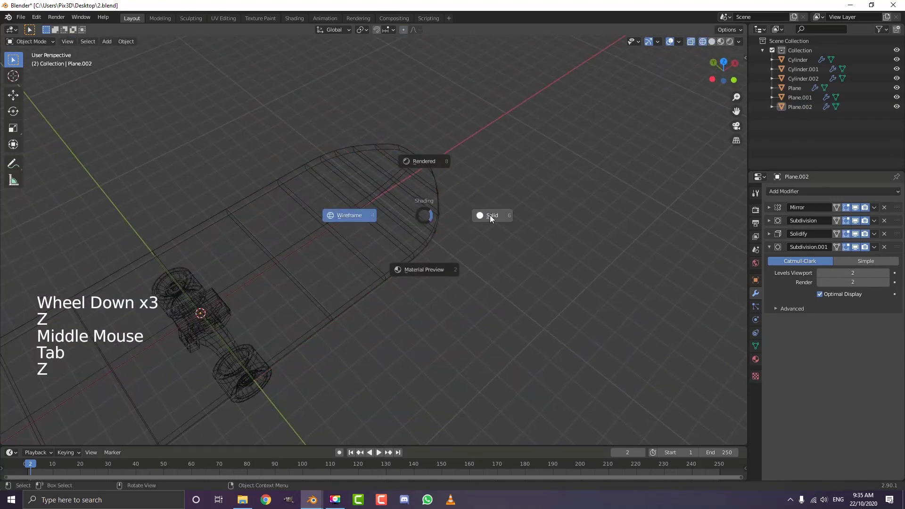
pyautogui.click(480, 213)
pyautogui.scroll(-3, 481, 213)
pyautogui.moveTo(481, 213)
pyautogui.mouseDown(button='middle')
pyautogui.moveTo(398, 232)
pyautogui.moveTo(399, 165)
pyautogui.moveTo(389, 179)
pyautogui.mouseUp(button='middle')
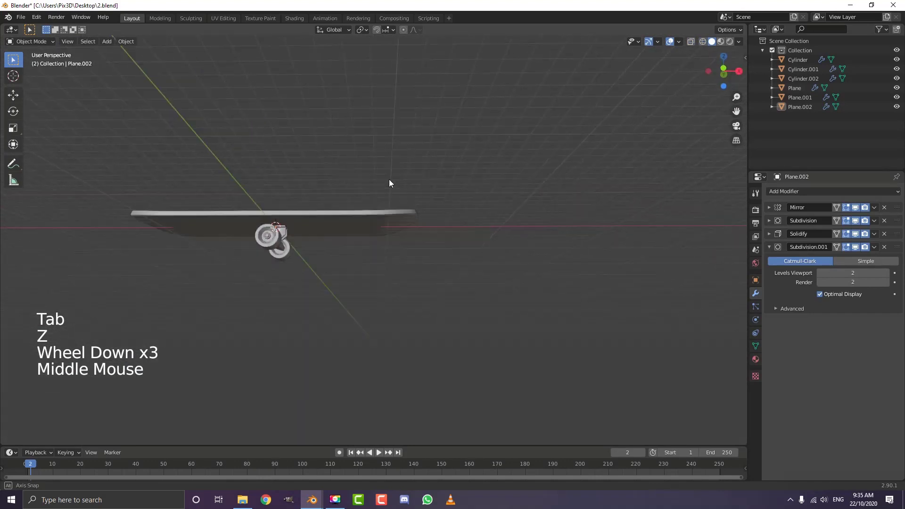
# Select all the truck and wheel objects below the deck in a front wireframe view, leaving out the deck
pyautogui.scroll(1, 392, 184)
pyautogui.scroll(1, 363, 183)
pyautogui.press('KP_1')
pyautogui.keyDown('shift'); pyautogui.scroll(1, 230, 222); pyautogui.keyUp('shift')
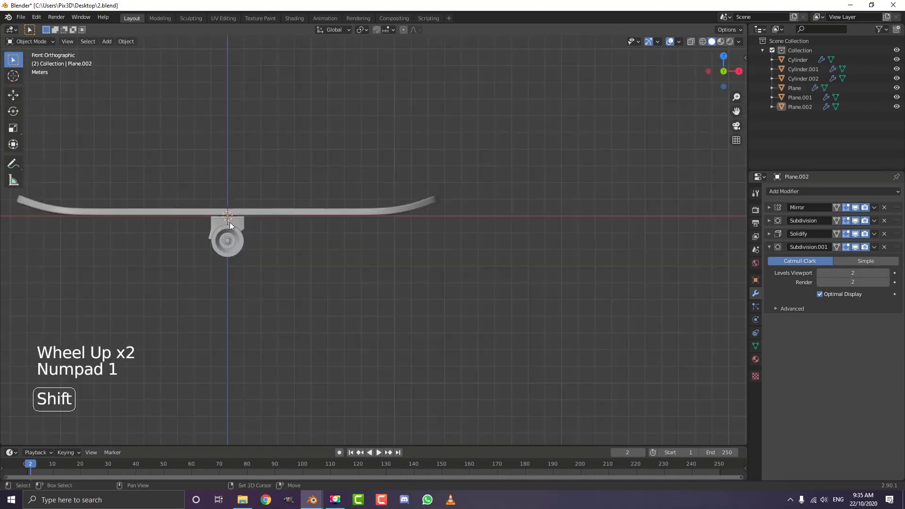
pyautogui.scroll(2, 340, 215)
pyautogui.moveTo(230, 222)
pyautogui.keyDown('shift'); pyautogui.mouseDown(button='middle')
pyautogui.moveTo(340, 215)
pyautogui.moveTo(334, 237)
pyautogui.mouseUp(button='middle'); pyautogui.keyUp('shift')
pyautogui.press('z')
pyautogui.click(273, 215)
pyautogui.hotkey('alt', 'a')
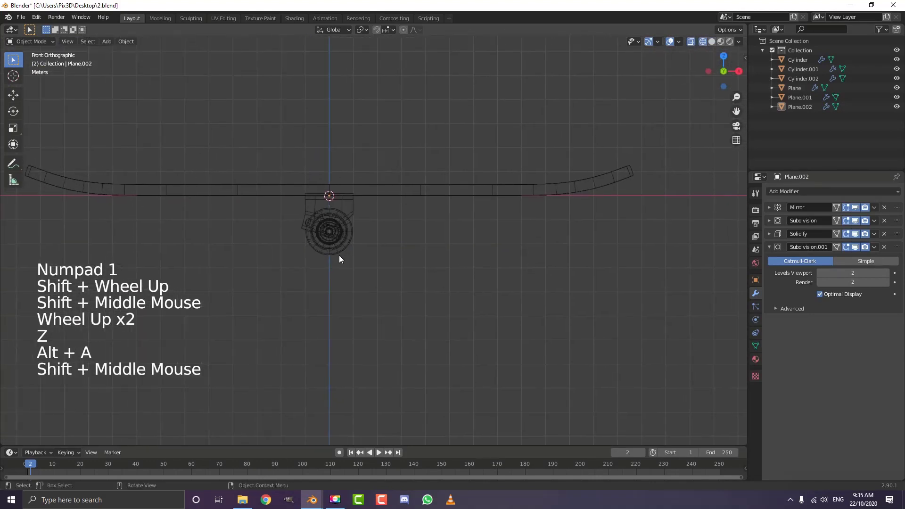
pyautogui.press('b')
pyautogui.moveTo(201, 329); pyautogui.dragTo(397, 205)
pyautogui.scroll(2, 358, 222)
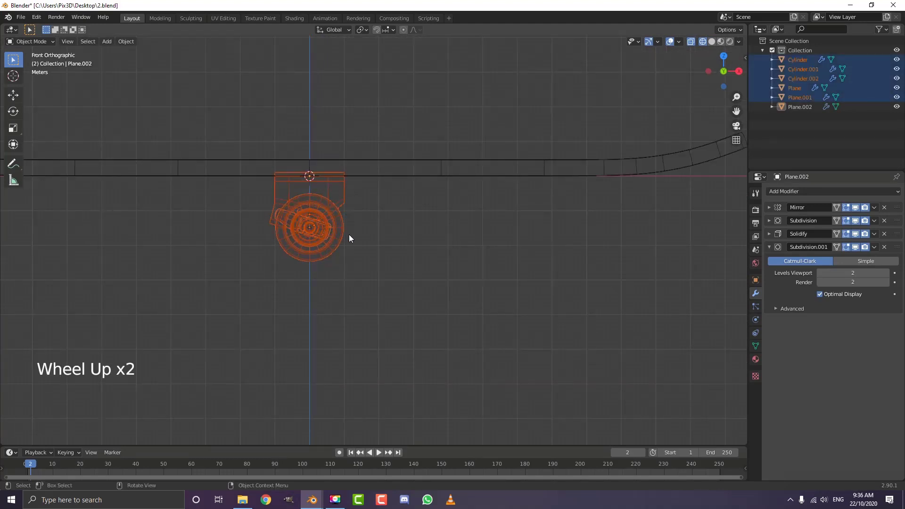
# Move the truck and wheels along positive X until they sit below the deck near its upturned end
pyautogui.scroll(-2, 349, 234)
pyautogui.keyDown('shift'); pyautogui.moveTo(349, 234); pyautogui.dragTo(362, 267, button='middle'); pyautogui.keyUp('shift')
pyautogui.press('g')
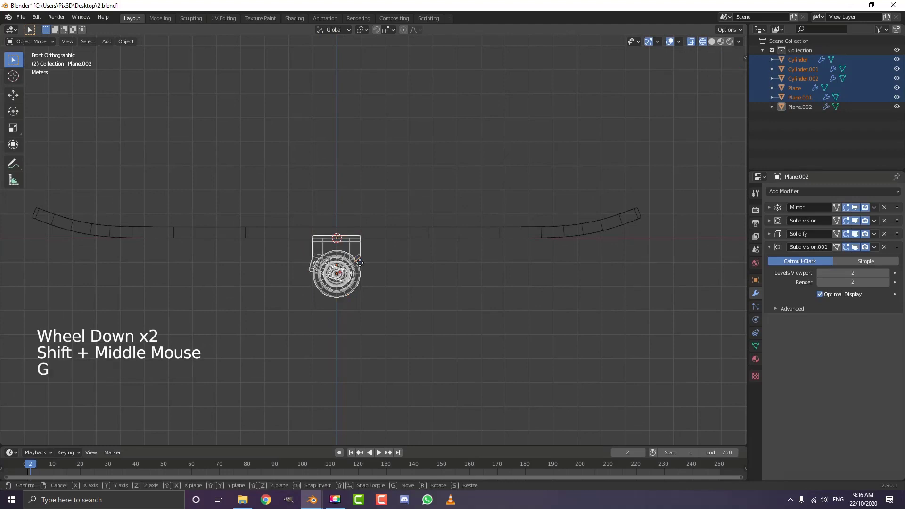
pyautogui.press('x')
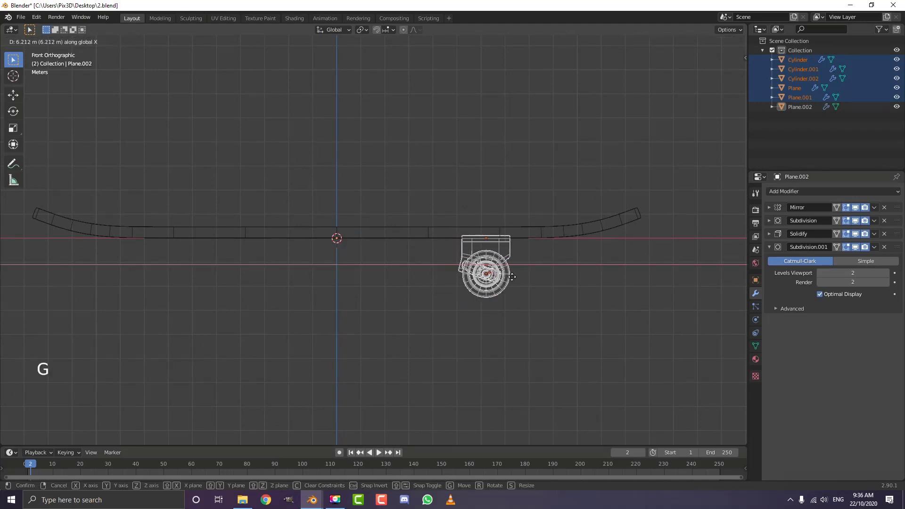
pyautogui.click(518, 285)
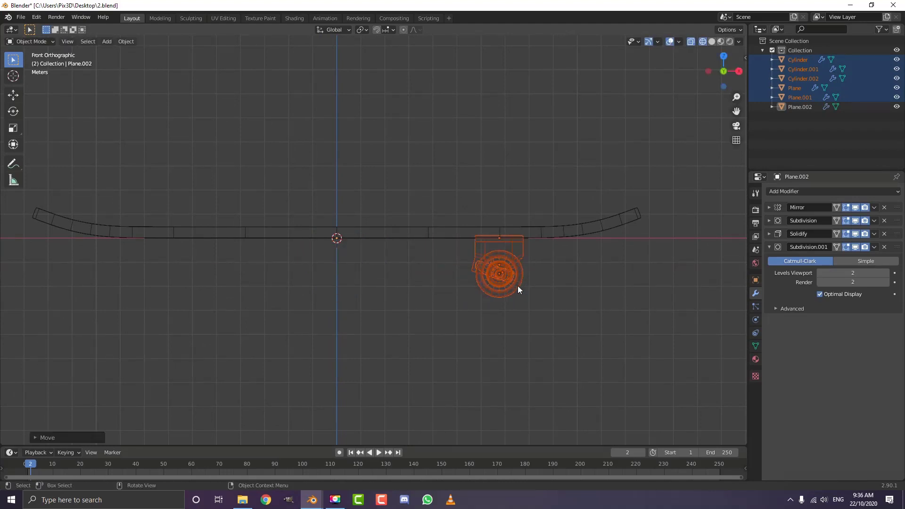
# Set the transform pivot to Median Point and rotate the truck and wheels 180° about the global Z axis
pyautogui.click(360, 29)
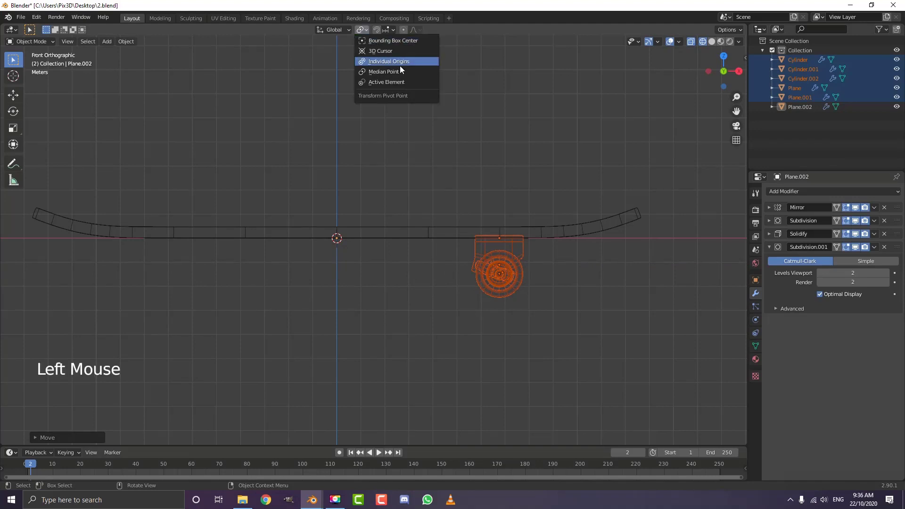
pyautogui.click(385, 72)
pyautogui.scroll(-1, 494, 274)
pyautogui.keyDown('shift'); pyautogui.moveTo(493, 275); pyautogui.dragTo(451, 265, button='middle'); pyautogui.keyUp('shift')
pyautogui.scroll(1, 451, 265)
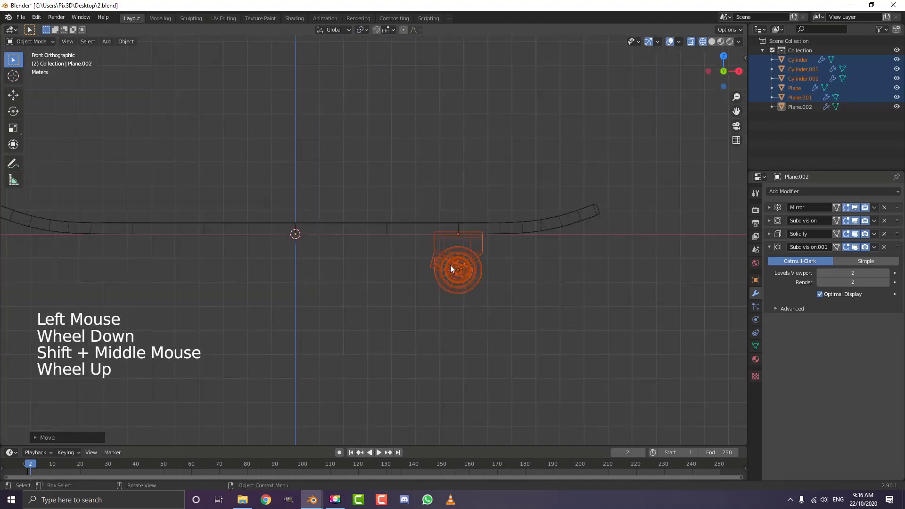
pyautogui.write('rz180')
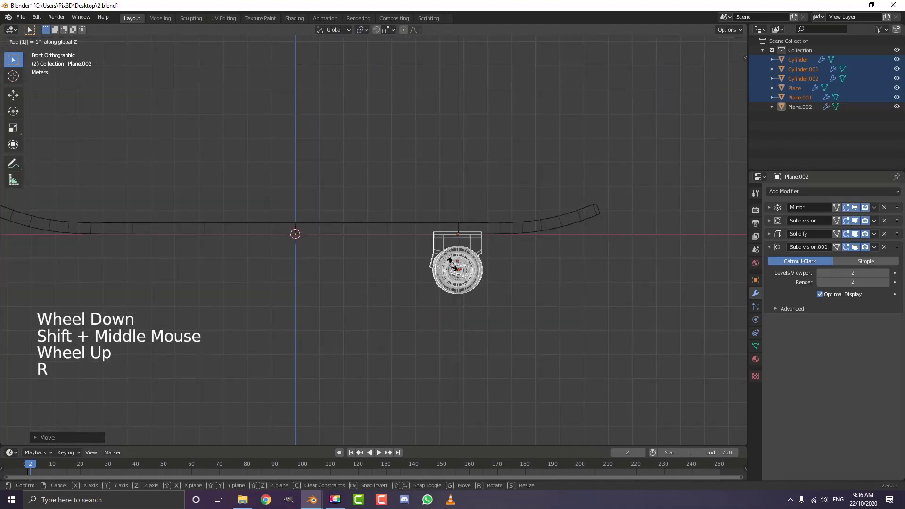
pyautogui.press('Return')
# Return to solid shading and, in right view, move the truck about 2.297 m along Y to center it under the deck
pyautogui.press('z')
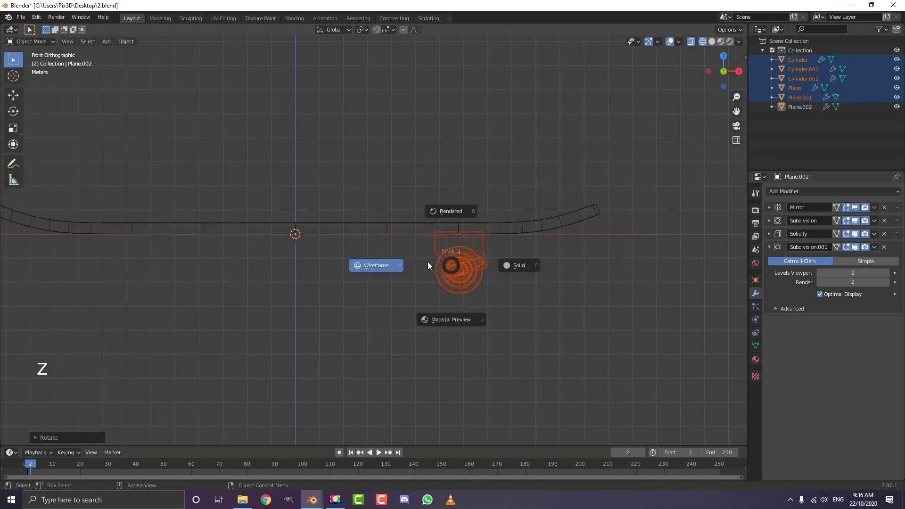
pyautogui.scroll(-1, 388, 264)
pyautogui.moveTo(388, 264)
pyautogui.mouseDown(button='middle')
pyautogui.moveTo(563, 288)
pyautogui.moveTo(486, 278)
pyautogui.moveTo(552, 289)
pyautogui.moveTo(431, 290)
pyautogui.mouseUp(button='middle')
pyautogui.press('z')
pyautogui.press('KP_3')
pyautogui.scroll(3, 465, 283)
pyautogui.scroll(2, 305, 244)
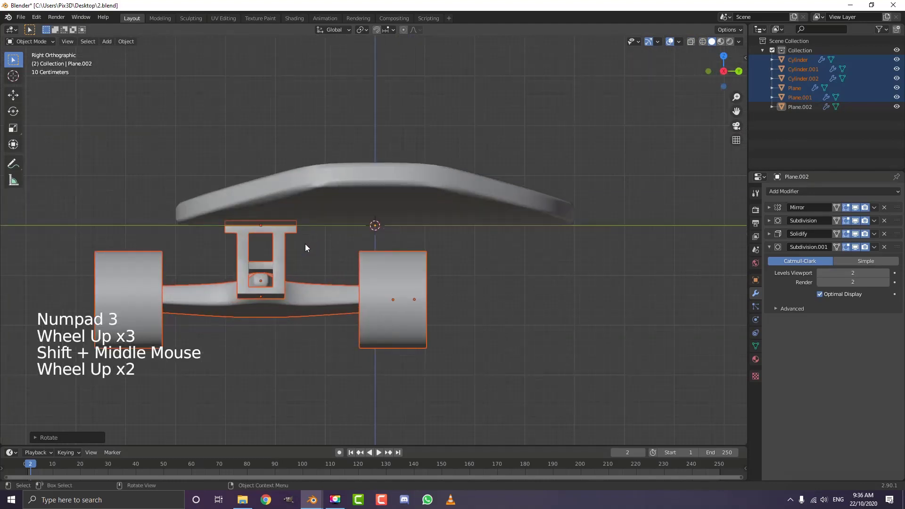
pyautogui.press('g')
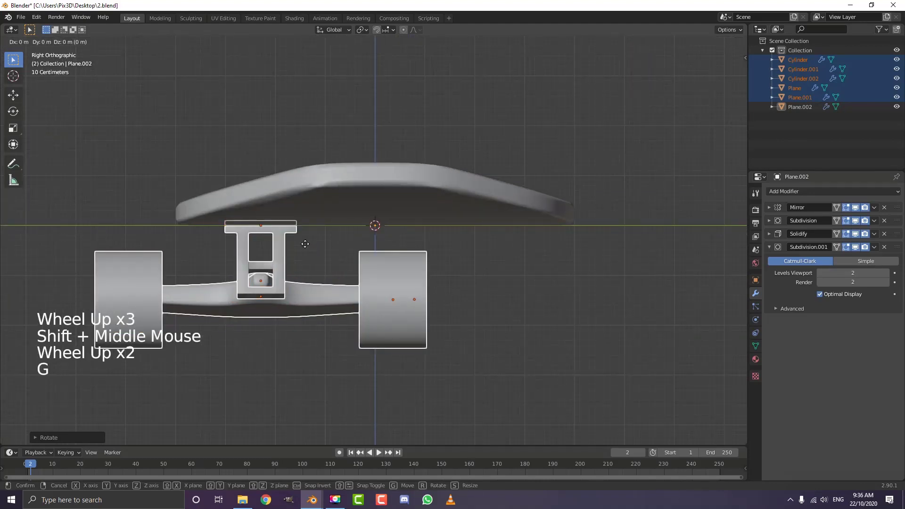
pyautogui.press('y')
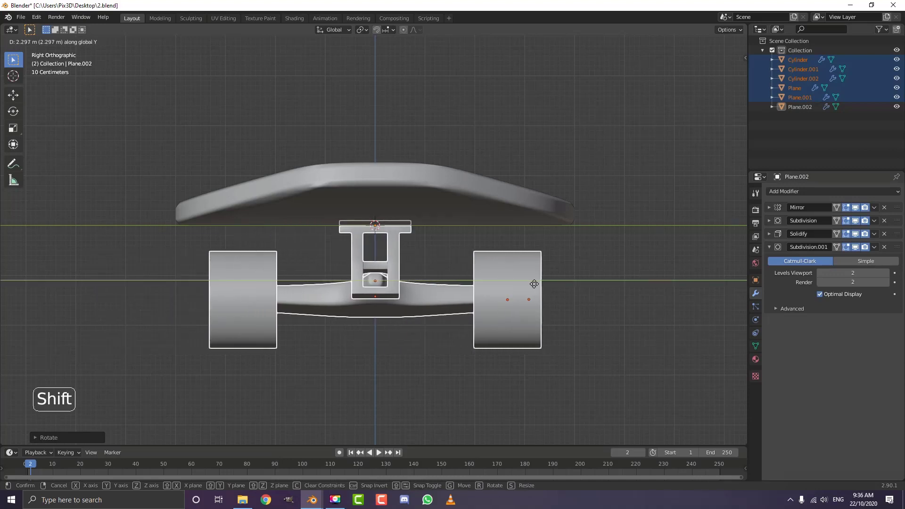
pyautogui.click(534, 284)
# Duplicate the truck and wheels in front view and place the copy along negative X below the deck's opposite end
pyautogui.scroll(-2, 506, 284)
pyautogui.scroll(-2, 484, 267)
pyautogui.press('KP_1')
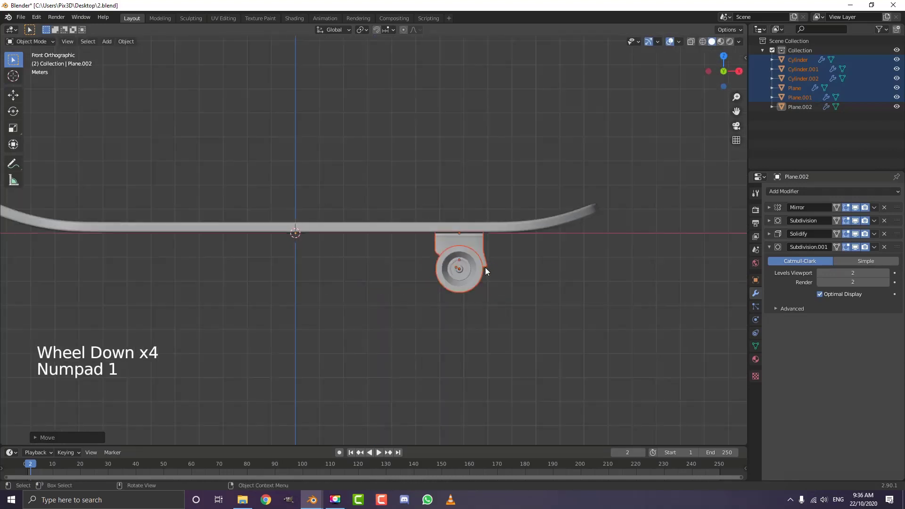
pyautogui.scroll(-2, 471, 279)
pyautogui.keyDown('shift'); pyautogui.moveTo(385, 285); pyautogui.dragTo(398, 296, button='middle'); pyautogui.keyUp('shift')
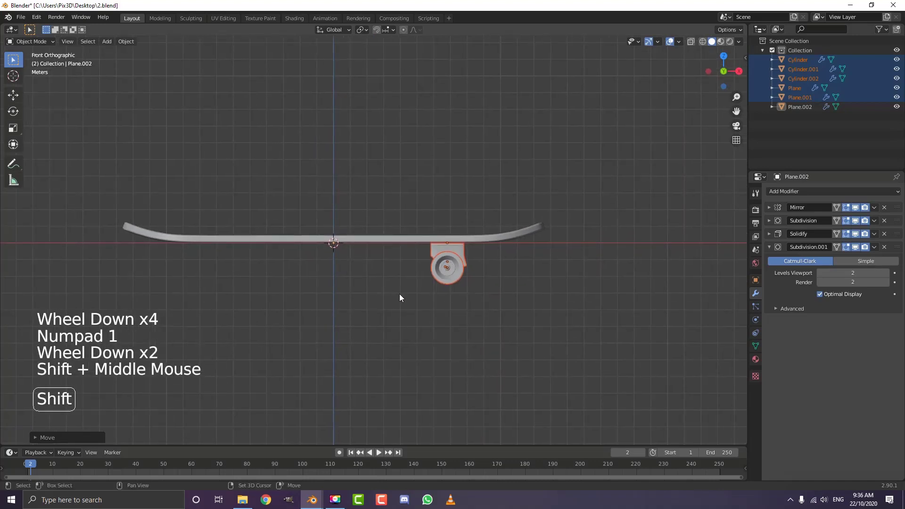
pyautogui.hotkey('shift', 'd')
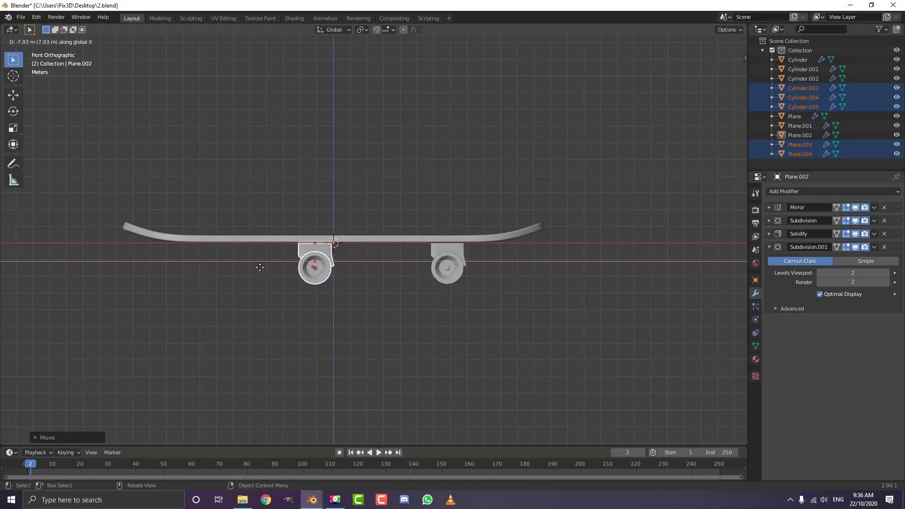
pyautogui.click(164, 249)
pyautogui.scroll(-1, 171, 250)
pyautogui.moveTo(171, 251); pyautogui.dragTo(428, 244, button='middle')
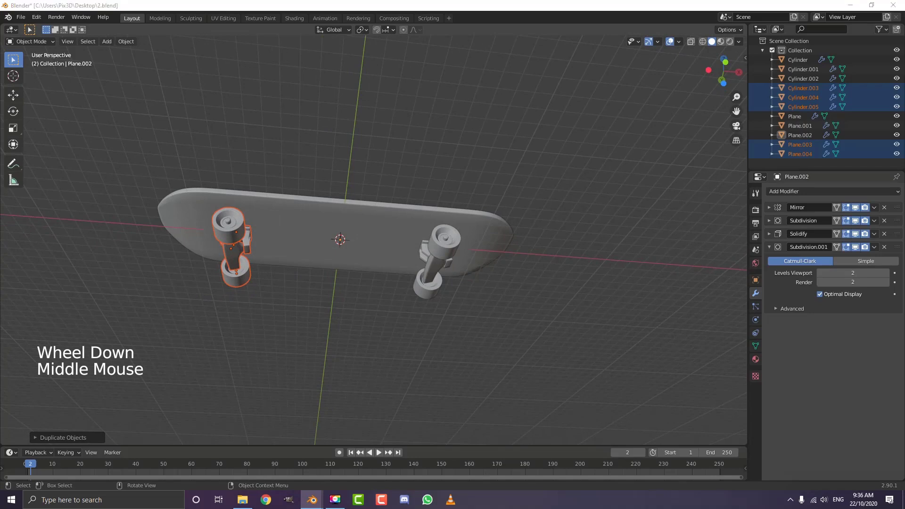
# Add a centered lengthwise loop cut through the deck's mesh in Edit Mode
pyautogui.moveTo(342, 321); pyautogui.dragTo(423, 311, button='middle')
pyautogui.hotkey('alt', 'a')
pyautogui.click(501, 217)
pyautogui.press('Tab')
pyautogui.scroll(2, 422, 312)
pyautogui.hotkey('alt', 'a')
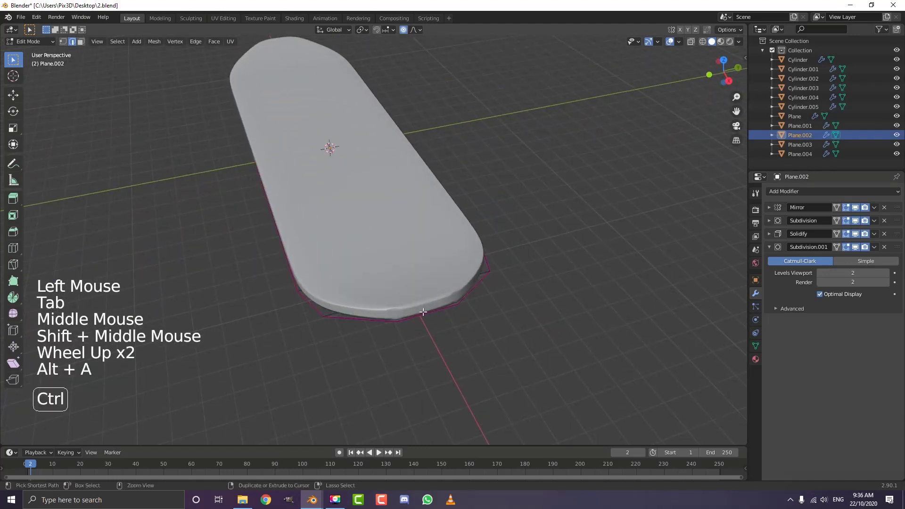
pyautogui.hotkey('ctrl', 'r')
pyautogui.click(422, 311)
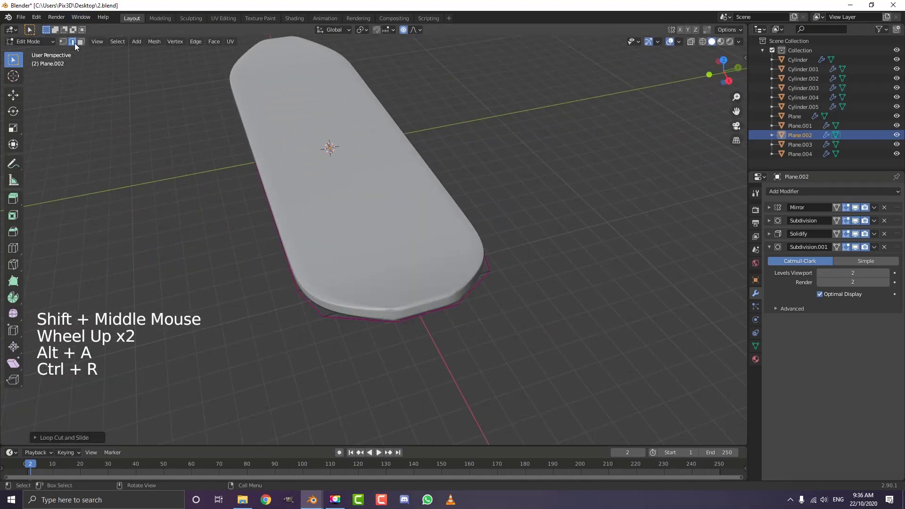
# Move the middle vertex of the deck's end outward about 0.37 m along X with proportional editing, working in bottom view
pyautogui.click(63, 42)
pyautogui.click(427, 321)
pyautogui.moveTo(428, 321); pyautogui.dragTo(438, 227, button='middle')
pyautogui.press('ctrl+KP_7')
pyautogui.keyDown('shift'); pyautogui.moveTo(556, 216); pyautogui.dragTo(487, 214, button='middle'); pyautogui.keyUp('shift')
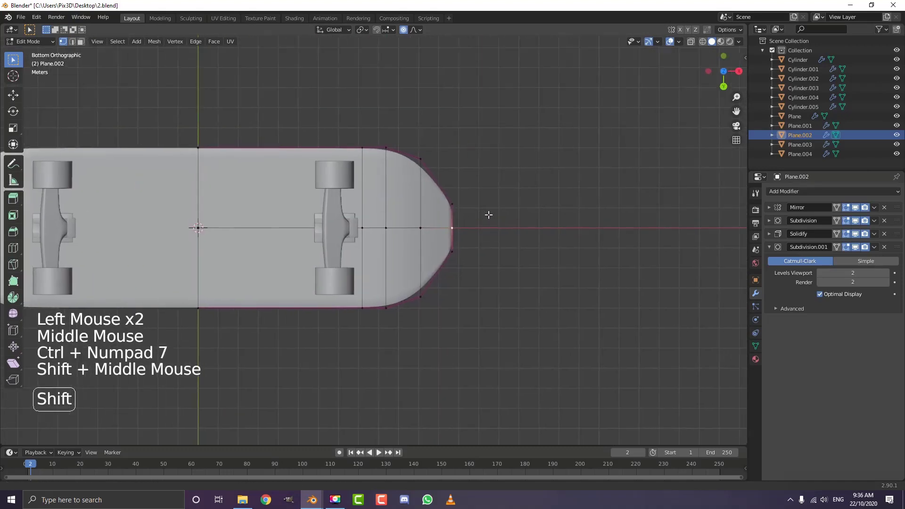
pyautogui.scroll(2, 486, 214)
pyautogui.press('g')
pyautogui.scroll(4, 512, 251)
pyautogui.press('x')
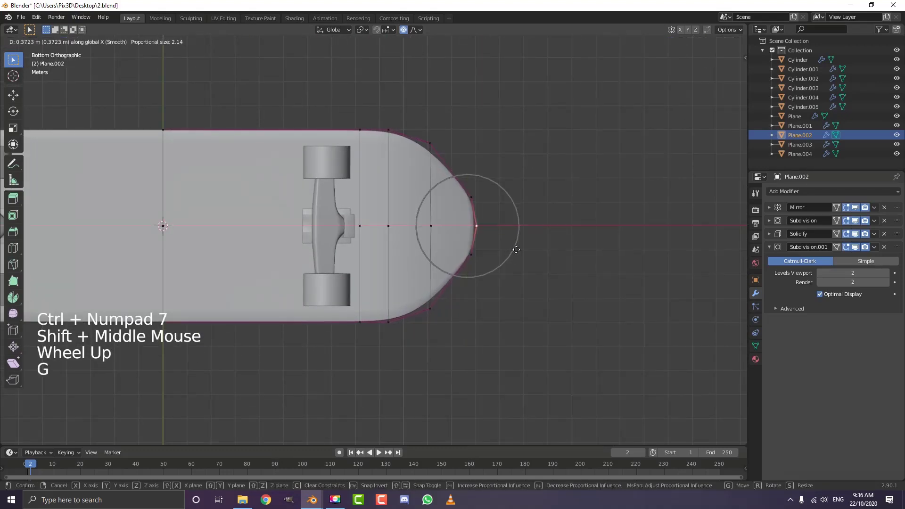
pyautogui.click(516, 249)
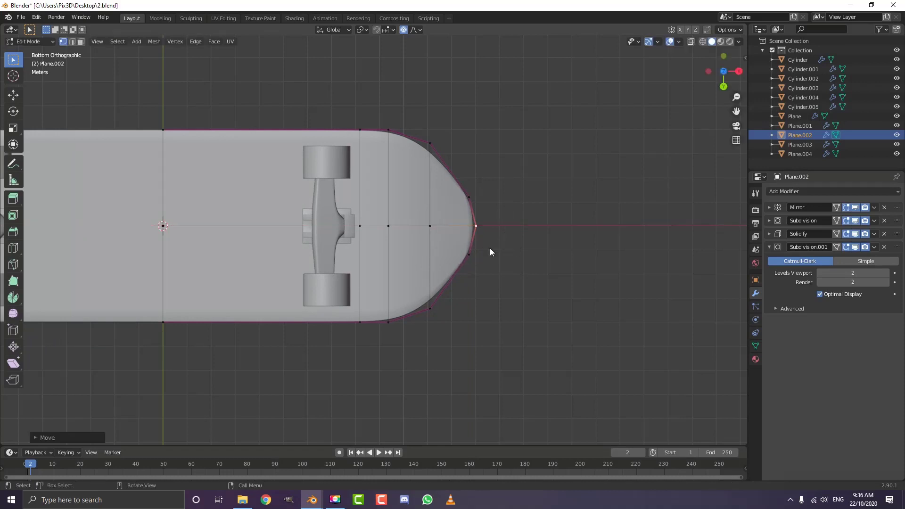
pyautogui.press('Tab')
pyautogui.scroll(-5, 456, 249)
pyautogui.scroll(3, 470, 214)
# Slide the two outline vertices beside the deck's tip back along their edges to round the end, and return to Object Mode
pyautogui.press('Tab')
pyautogui.scroll(3, 469, 207)
pyautogui.click(489, 186)
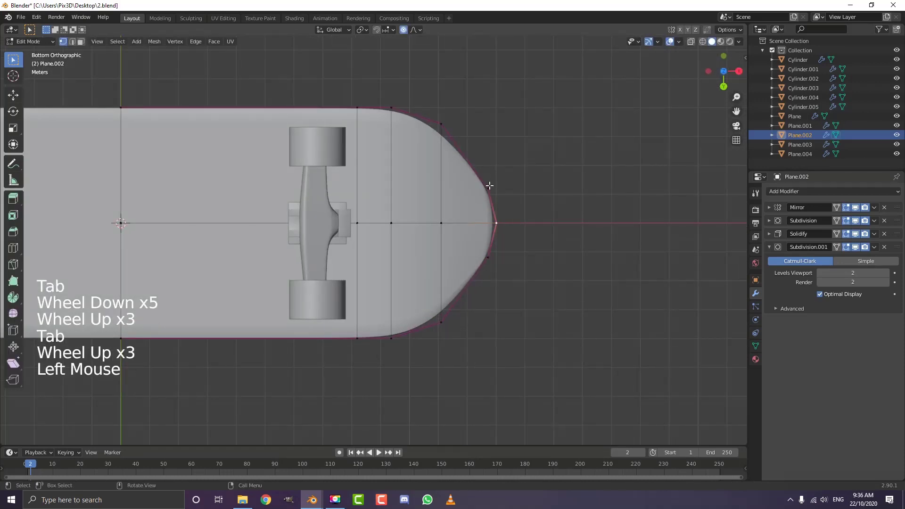
pyautogui.keyDown('shift'); pyautogui.click(491, 260); pyautogui.keyUp('shift')
pyautogui.press('g')
pyautogui.press('g')
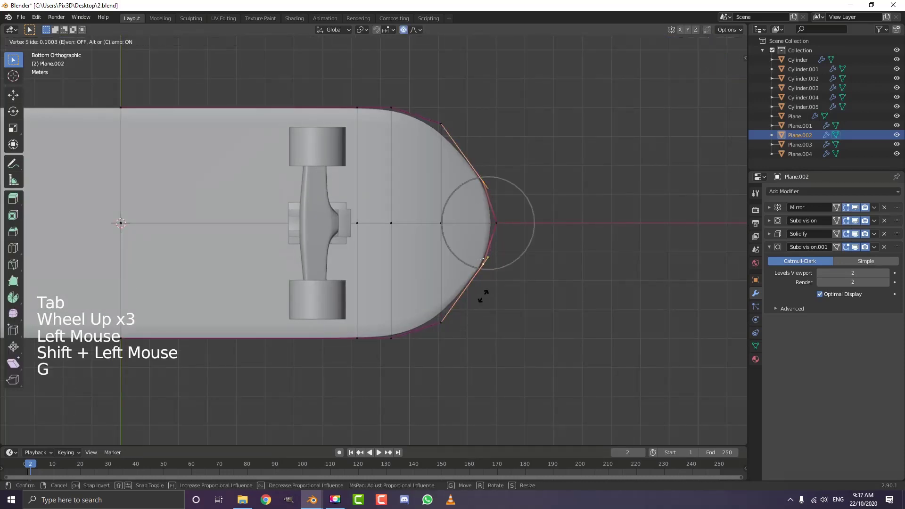
pyautogui.click(447, 304)
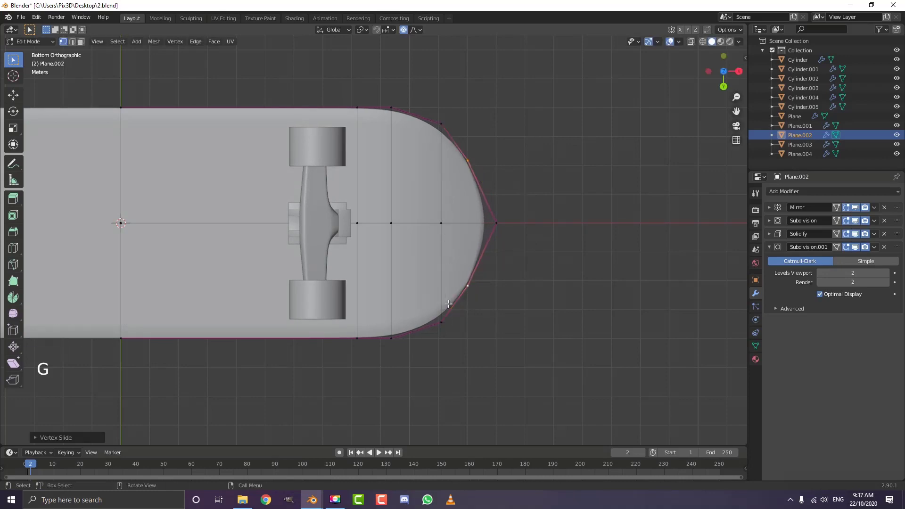
pyautogui.press('Tab')
pyautogui.scroll(-5, 518, 252)
pyautogui.hotkey('alt', 'a')
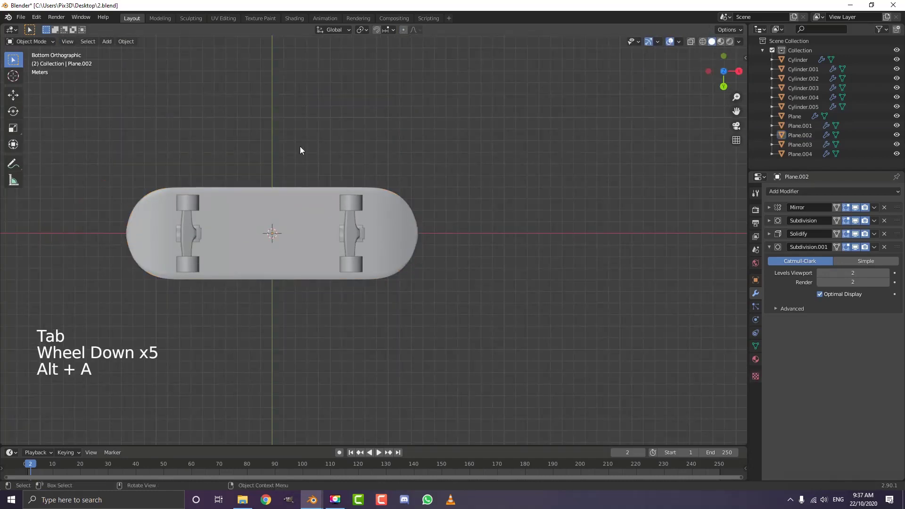
# Scale up the wheels of the positive X truck by about 1.07 in front view
pyautogui.moveTo(300, 150); pyautogui.dragTo(353, 224, button='middle')
pyautogui.scroll(3, 267, 254)
pyautogui.click(315, 220)
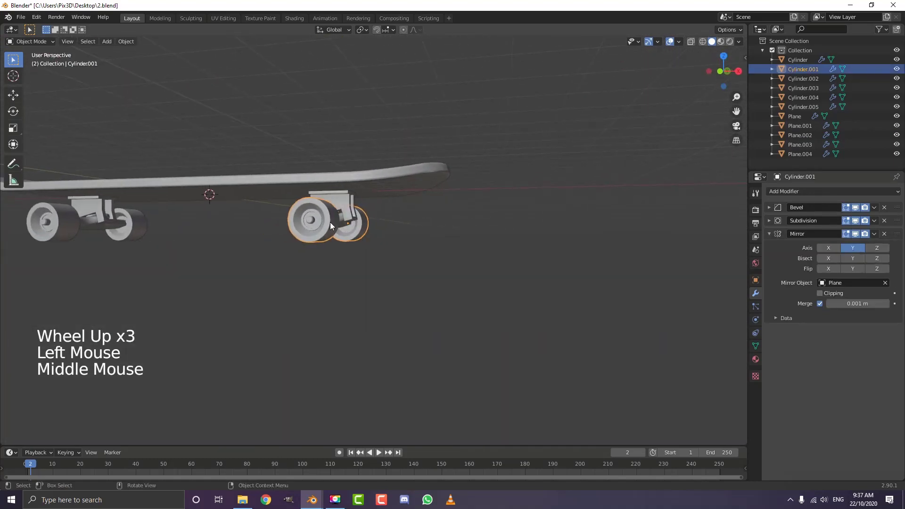
pyautogui.press('KP_1')
pyautogui.scroll(4, 344, 235)
pyautogui.press('s')
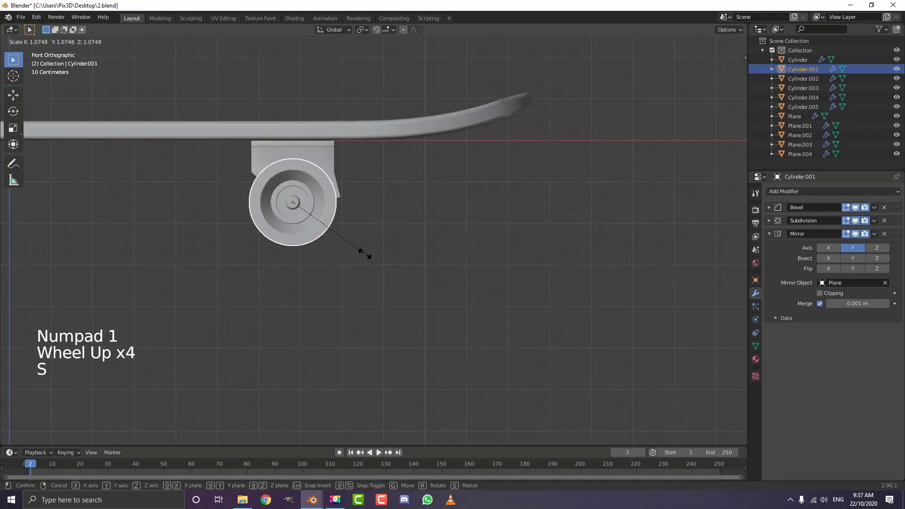
pyautogui.click(366, 256)
# Inspect the trucks and wheels in wireframe shading and return to solid shading
pyautogui.moveTo(400, 219); pyautogui.dragTo(307, 230, button='middle')
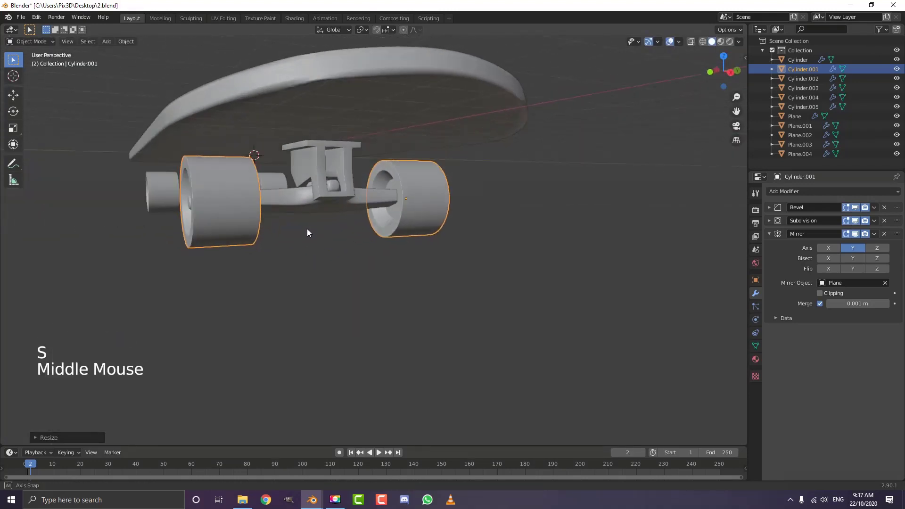
pyautogui.press('z')
pyautogui.scroll(-3, 230, 206)
pyautogui.moveTo(230, 207)
pyautogui.mouseDown(button='middle')
pyautogui.moveTo(399, 238)
pyautogui.moveTo(355, 218)
pyautogui.mouseUp(button='middle')
pyautogui.scroll(4, 417, 164)
pyautogui.press('z')
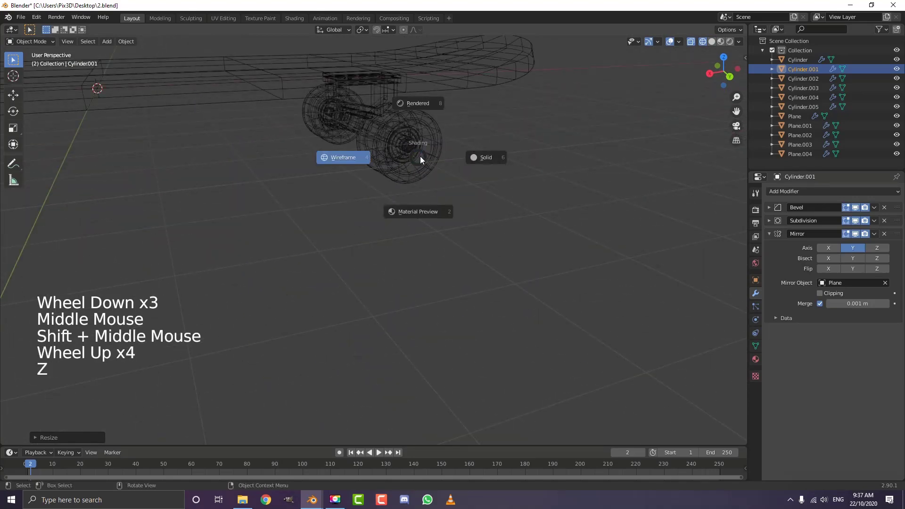
pyautogui.press('z')
# Scale the hub nut on the wheel beneath the deck's negative X end
pyautogui.click(408, 140)
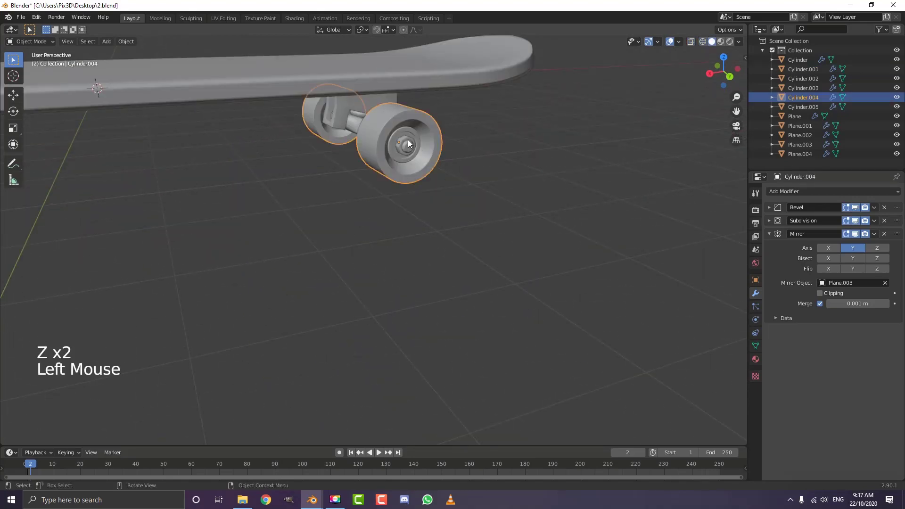
pyautogui.click(408, 137)
pyautogui.moveTo(408, 138); pyautogui.dragTo(513, 213, button='middle')
pyautogui.scroll(4, 434, 216)
pyautogui.press('s')
pyautogui.click(492, 231)
pyautogui.scroll(-4, 420, 216)
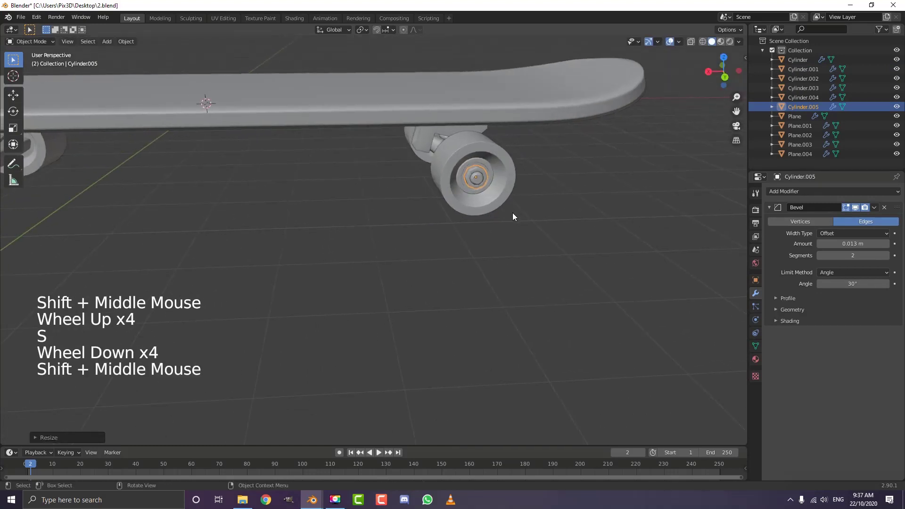
# Duplicate the hub nut along global X and center the copy on the wheel hub at the deck's positive X end
pyautogui.scroll(-4, 443, 220)
pyautogui.hotkey('shift', 'd')
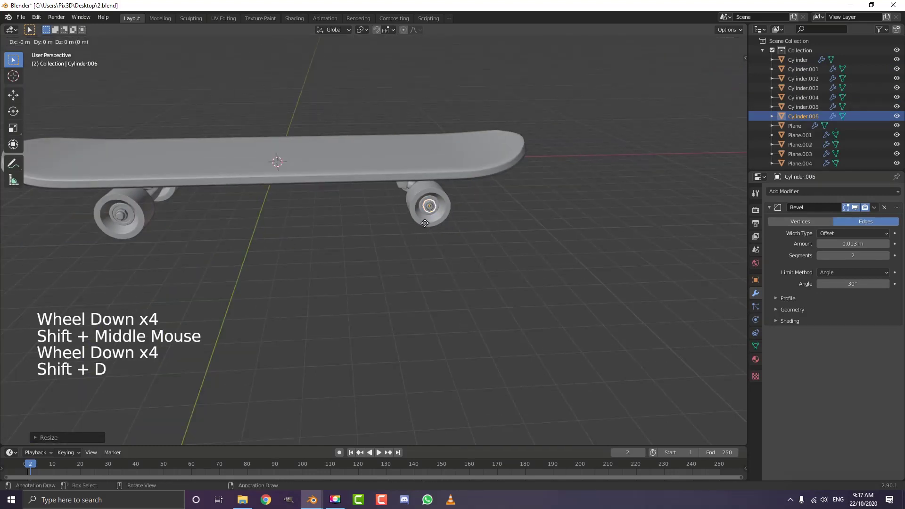
pyautogui.press('x')
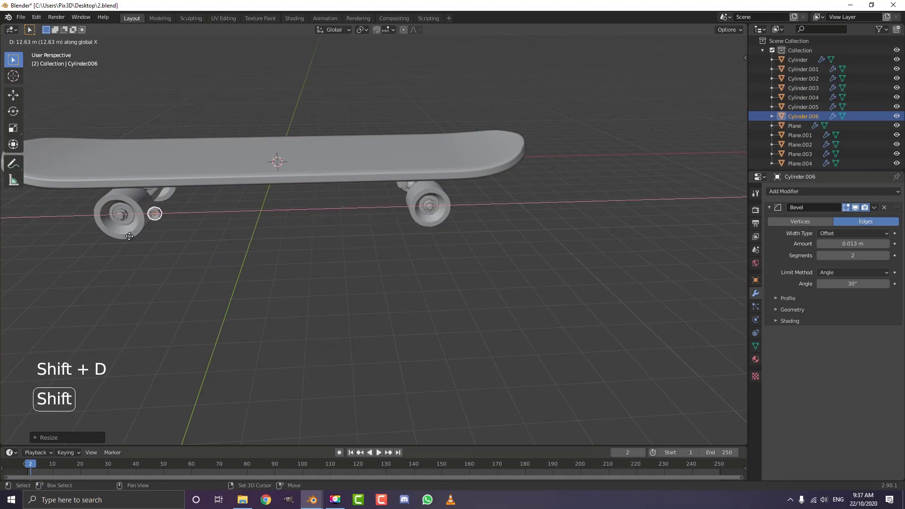
pyautogui.click(538, 234)
pyautogui.keyDown('shift'); pyautogui.moveTo(396, 238); pyautogui.dragTo(455, 219, button='middle'); pyautogui.keyUp('shift')
pyautogui.scroll(5, 360, 196)
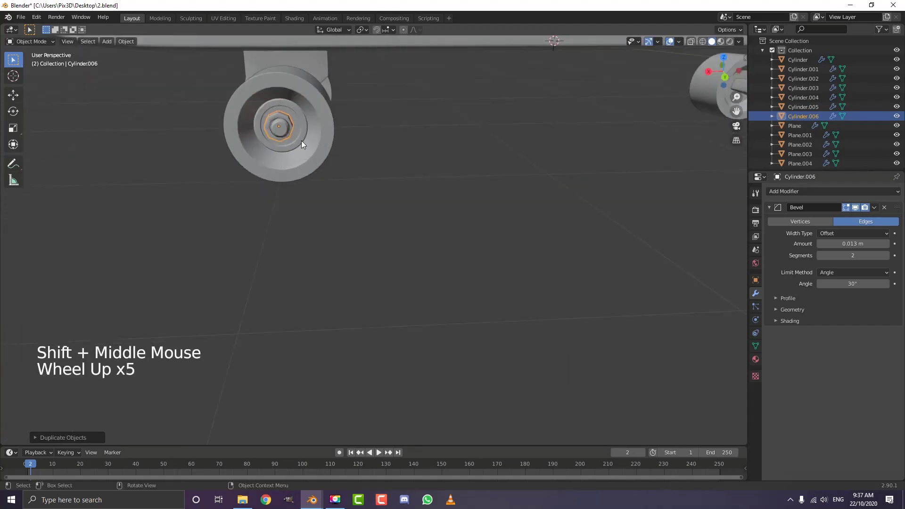
pyautogui.scroll(1, 301, 143)
pyautogui.press('g')
pyautogui.press('x')
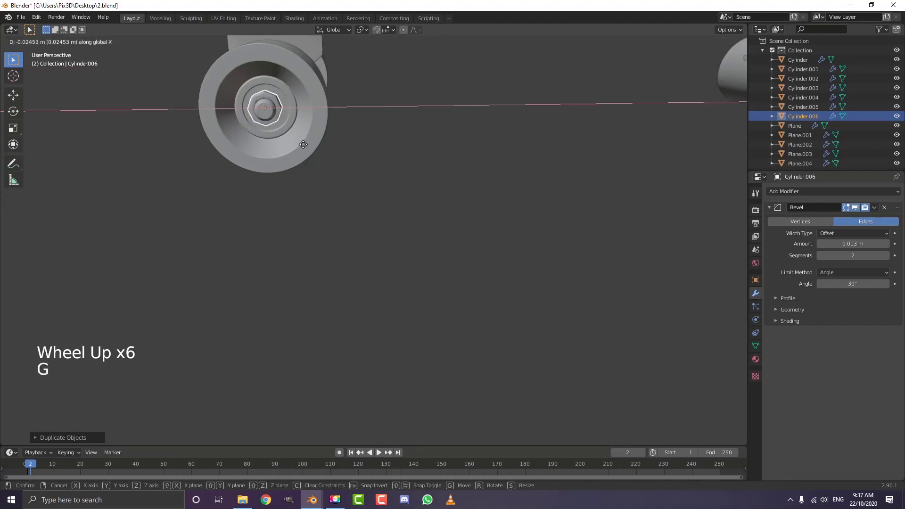
pyautogui.click(314, 151)
# Add a Mirror modifier to the copied hub nut
pyautogui.scroll(-7, 250, 153)
pyautogui.moveTo(250, 154); pyautogui.dragTo(433, 200, button='middle')
pyautogui.scroll(2, 434, 200)
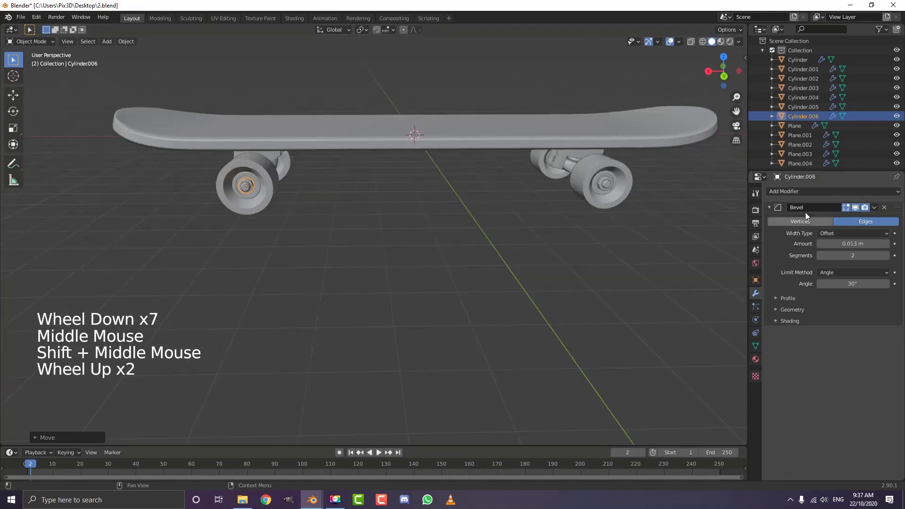
pyautogui.click(767, 208)
pyautogui.click(779, 191)
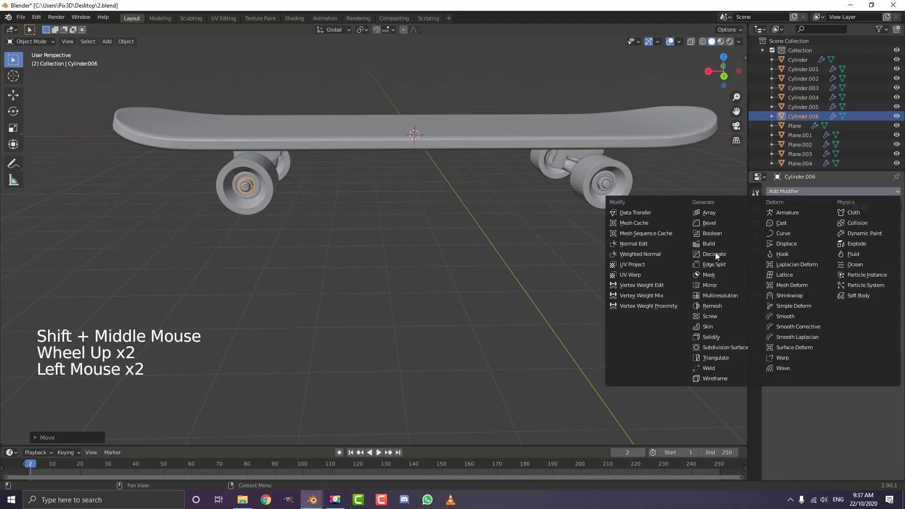
pyautogui.click(709, 285)
# Mirror the copied nut across the truck base Plane on the Y axis only
pyautogui.moveTo(344, 236); pyautogui.dragTo(424, 209, button='middle')
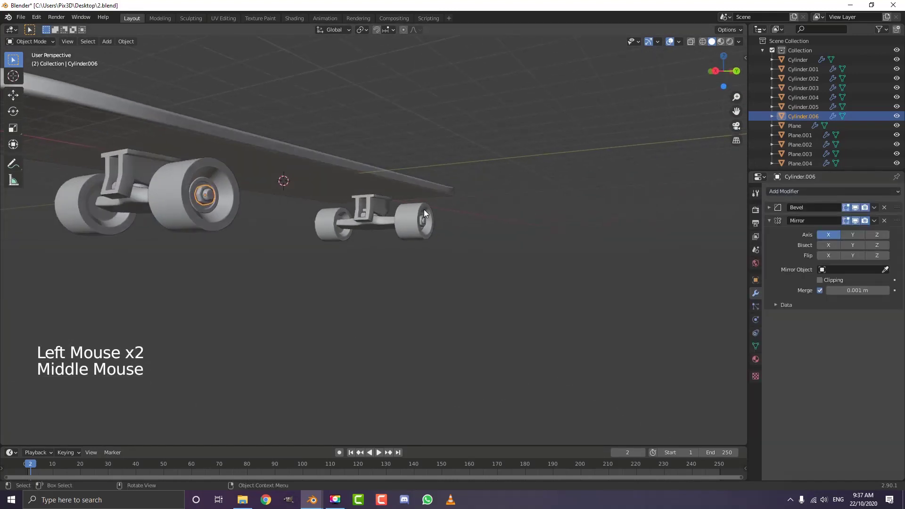
pyautogui.click(886, 268)
pyautogui.click(127, 164)
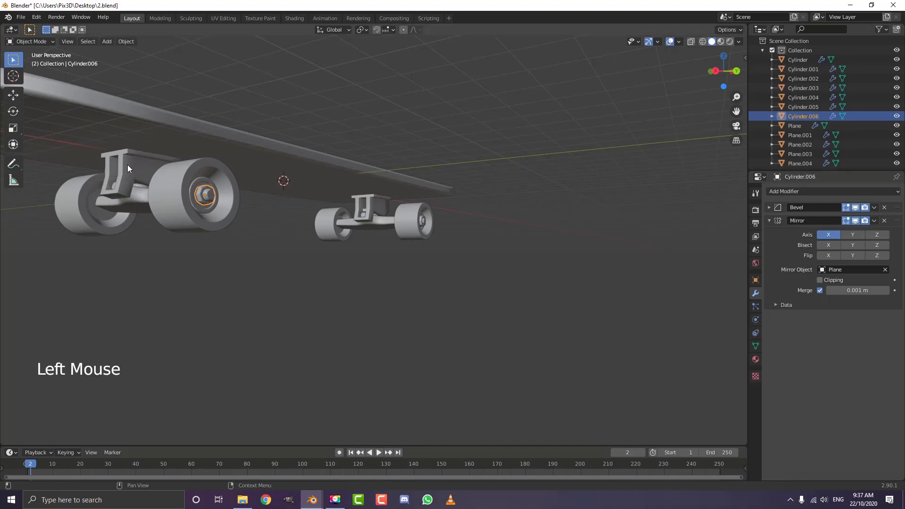
pyautogui.moveTo(128, 165); pyautogui.dragTo(231, 213, button='middle')
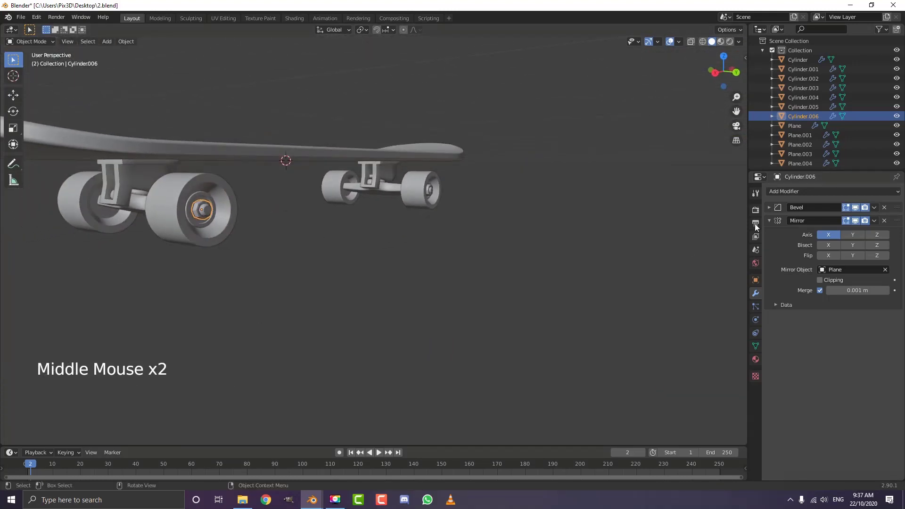
pyautogui.click(855, 234)
pyautogui.click(838, 234)
# Add a Mirror modifier to the negative X wheel's hub nut and limit it to the Y axis
pyautogui.scroll(-2, 612, 221)
pyautogui.moveTo(518, 212); pyautogui.dragTo(281, 212, button='middle')
pyautogui.scroll(2, 403, 200)
pyautogui.scroll(6, 333, 192)
pyautogui.click(314, 184)
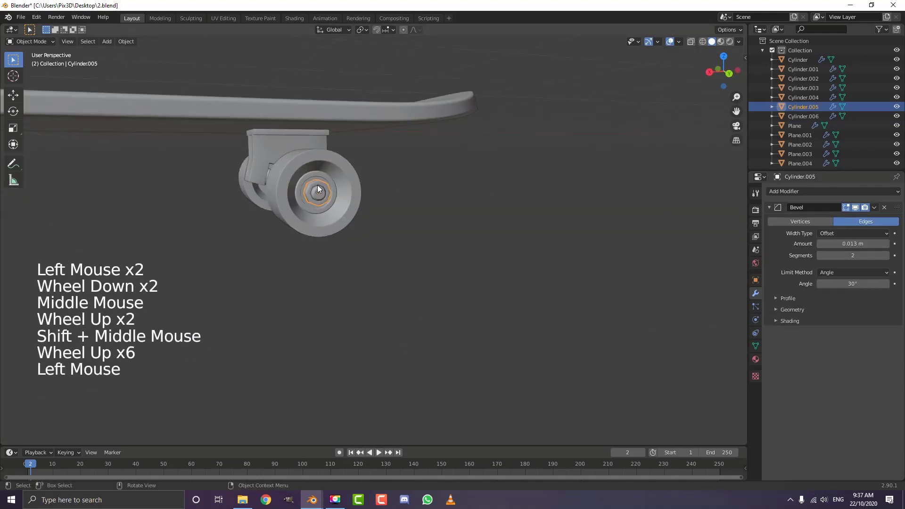
pyautogui.click(770, 207)
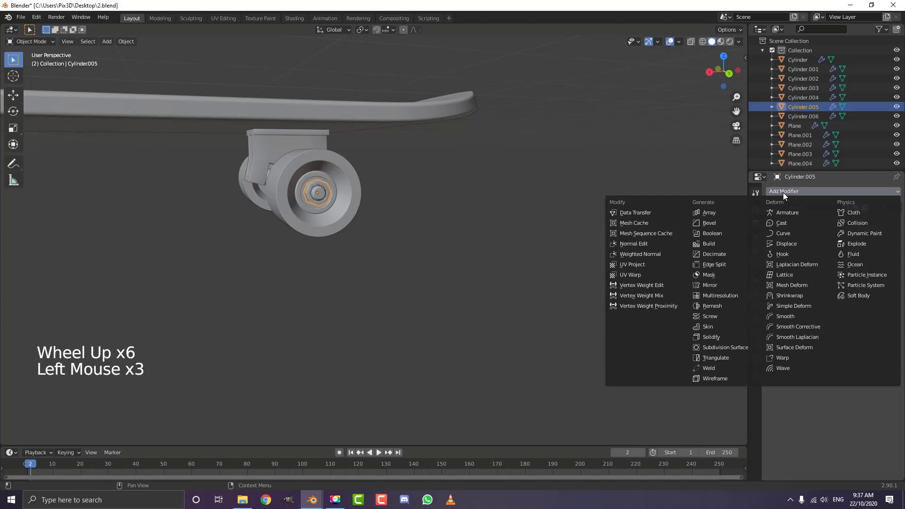
pyautogui.click(722, 283)
pyautogui.click(857, 235)
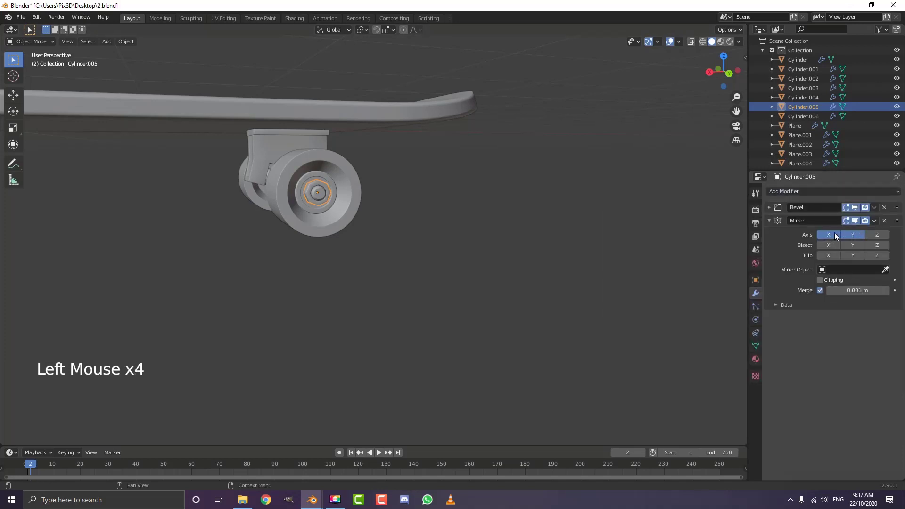
pyautogui.click(831, 234)
# Set the truck base Plane.003 as the mirror object for the negative X hub nut and deselect everything
pyautogui.click(885, 270)
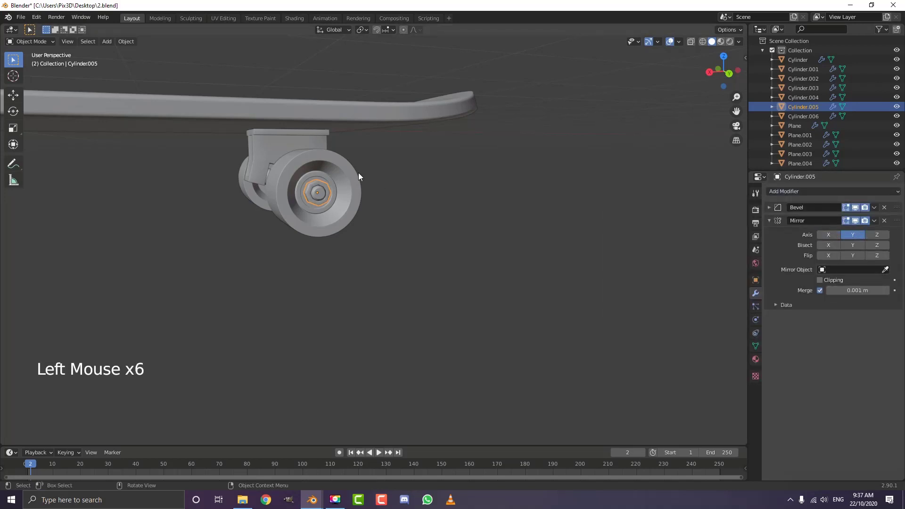
pyautogui.click(886, 270)
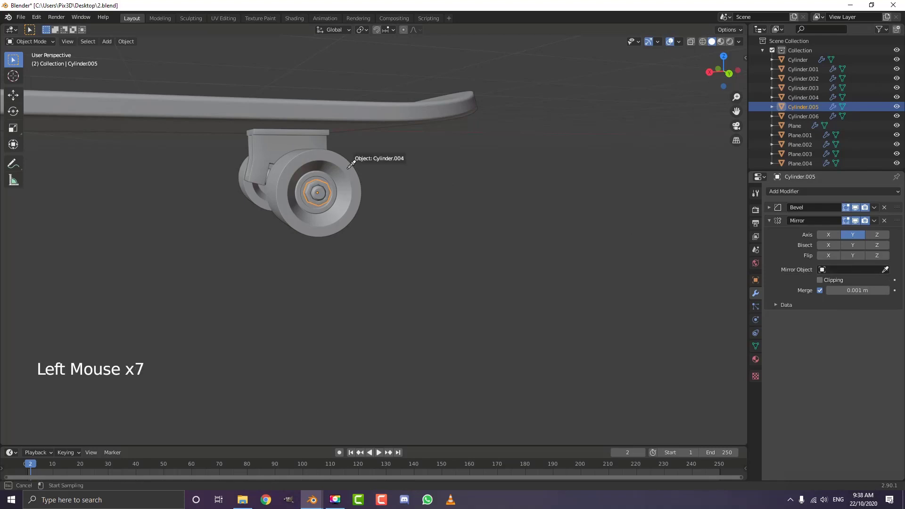
pyautogui.click(257, 136)
pyautogui.moveTo(293, 181); pyautogui.dragTo(596, 218, button='middle')
pyautogui.scroll(-2, 267, 194)
pyautogui.scroll(-4, 266, 194)
pyautogui.keyDown('shift'); pyautogui.moveTo(595, 218); pyautogui.dragTo(354, 185, button='middle'); pyautogui.keyUp('shift')
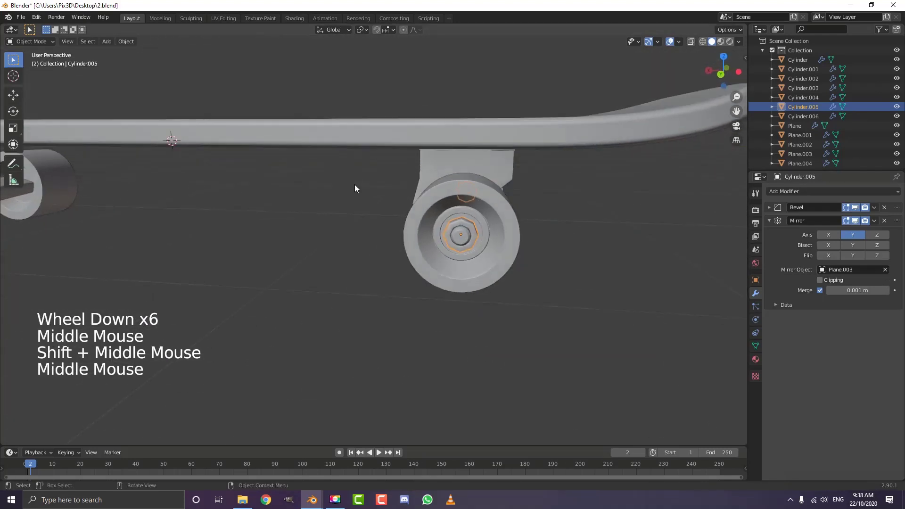
pyautogui.scroll(-3, 431, 195)
pyautogui.hotkey('alt', 'a')
# Raise the deck about 0.13 m along Z in front view so it rests on top of the truck bases
pyautogui.moveTo(432, 195); pyautogui.dragTo(430, 196, button='middle')
pyautogui.moveTo(430, 196); pyautogui.dragTo(429, 196, button='middle')
pyautogui.scroll(1, 431, 195)
pyautogui.click(394, 152)
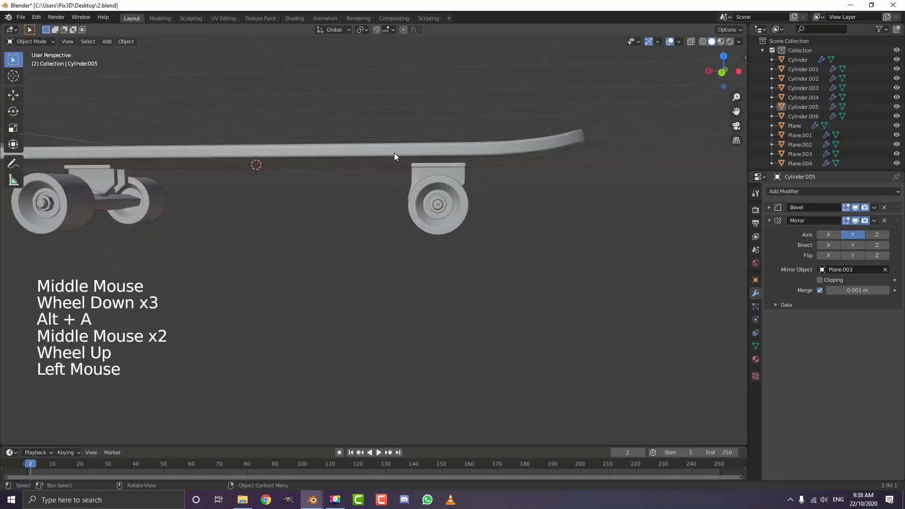
pyautogui.press('KP_1')
pyautogui.scroll(3, 428, 153)
pyautogui.keyDown('shift'); pyautogui.moveTo(428, 154); pyautogui.dragTo(404, 218, button='middle'); pyautogui.keyUp('shift')
pyautogui.press('g')
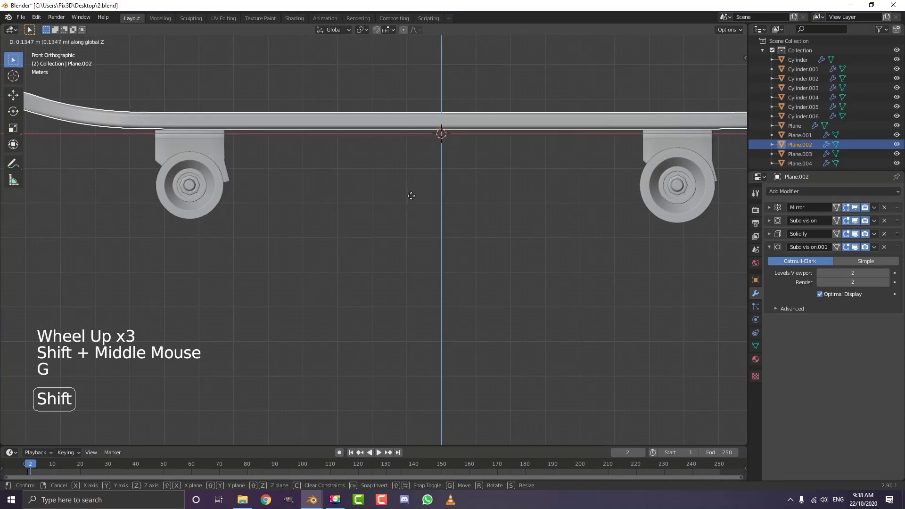
pyautogui.click(412, 196)
# Inspect the fit between the truck base and the deck's underside from below and from the side
pyautogui.keyDown('shift'); pyautogui.scroll(1, 652, 222); pyautogui.keyUp('shift')
pyautogui.scroll(2, 540, 239)
pyautogui.keyDown('shift'); pyautogui.moveTo(652, 222); pyautogui.dragTo(318, 238, button='middle'); pyautogui.keyUp('shift')
pyautogui.scroll(4, 318, 239)
pyautogui.click(405, 194)
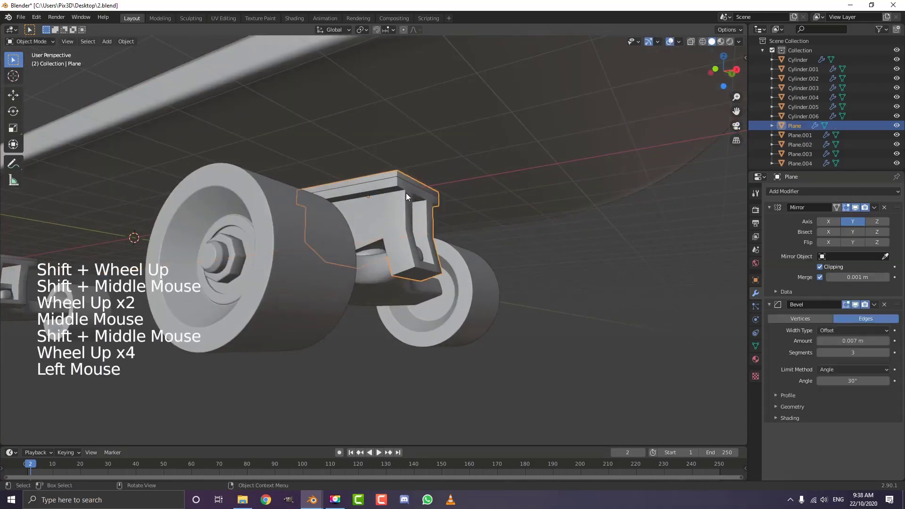
pyautogui.scroll(-4, 379, 205)
pyautogui.hotkey('alt', 'a')
pyautogui.moveTo(378, 205); pyautogui.dragTo(453, 260, button='middle')
pyautogui.scroll(-2, 360, 245)
pyautogui.scroll(-2, 360, 245)
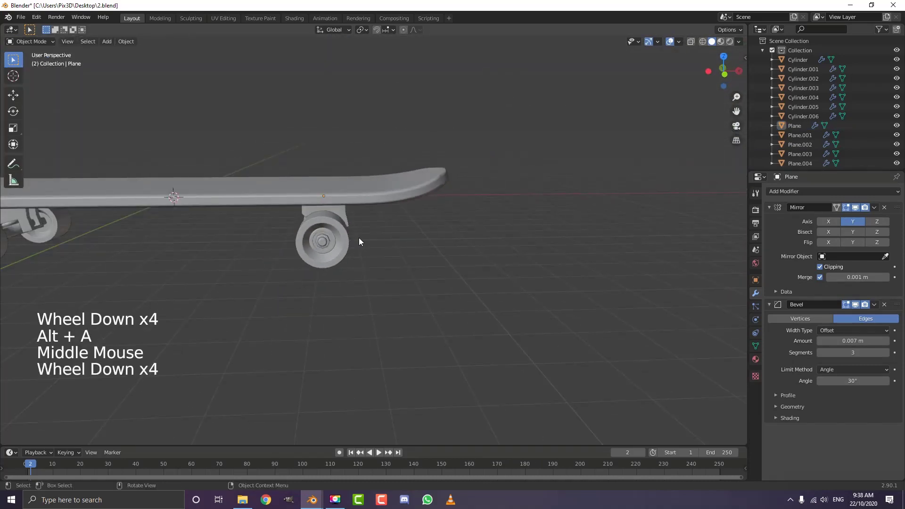
# Move the whole skateboard up along Z in front view until its wheels rest on the ground line
pyautogui.press('KP_1')
pyautogui.scroll(-3, 359, 243)
pyautogui.keyDown('shift'); pyautogui.moveTo(359, 243); pyautogui.dragTo(422, 272, button='middle'); pyautogui.keyUp('shift')
pyautogui.scroll(3, 422, 272)
pyautogui.press('a')
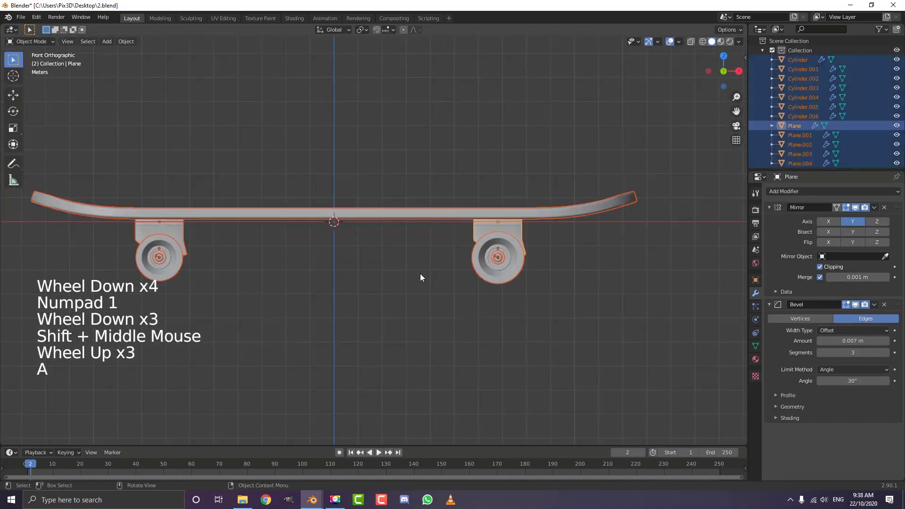
pyautogui.press('g')
pyautogui.press('z')
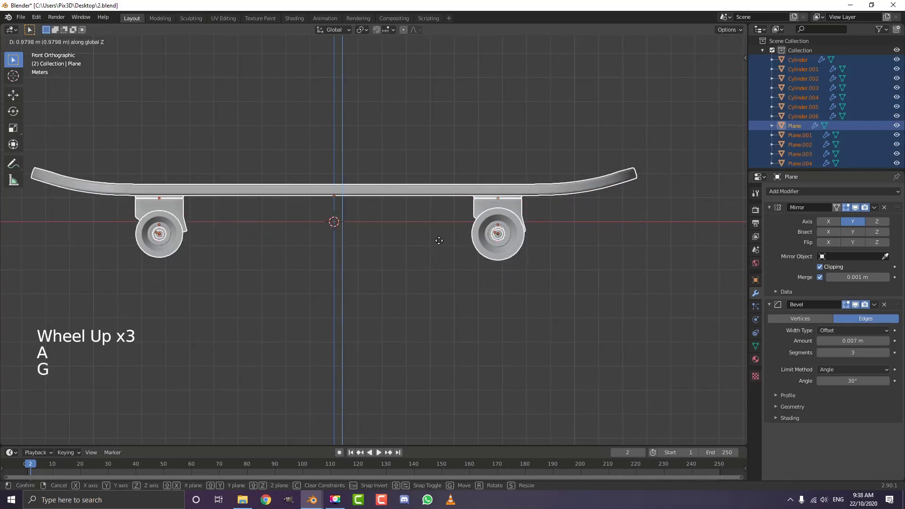
pyautogui.click(478, 126)
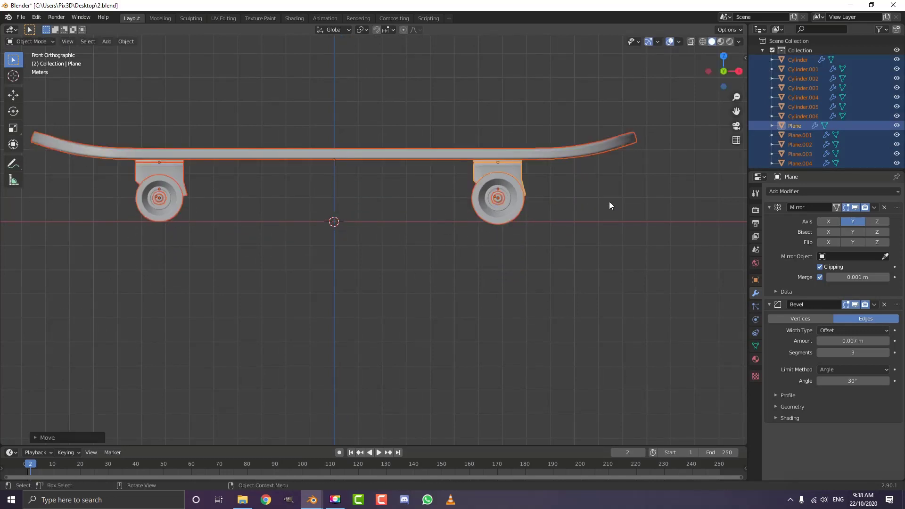
# Deselect everything and examine the assembled skateboard from several angles
pyautogui.scroll(-1, 474, 223)
pyautogui.moveTo(474, 224); pyautogui.dragTo(460, 211, button='middle')
pyautogui.keyDown('alt'); pyautogui.scroll(-2, 429, 242); pyautogui.keyUp('alt')
pyautogui.hotkey('alt', 'a')
pyautogui.keyDown('alt'); pyautogui.scroll(-1, 429, 243); pyautogui.keyUp('alt')
pyautogui.scroll(-3, 435, 210)
pyautogui.scroll(1, 498, 218)
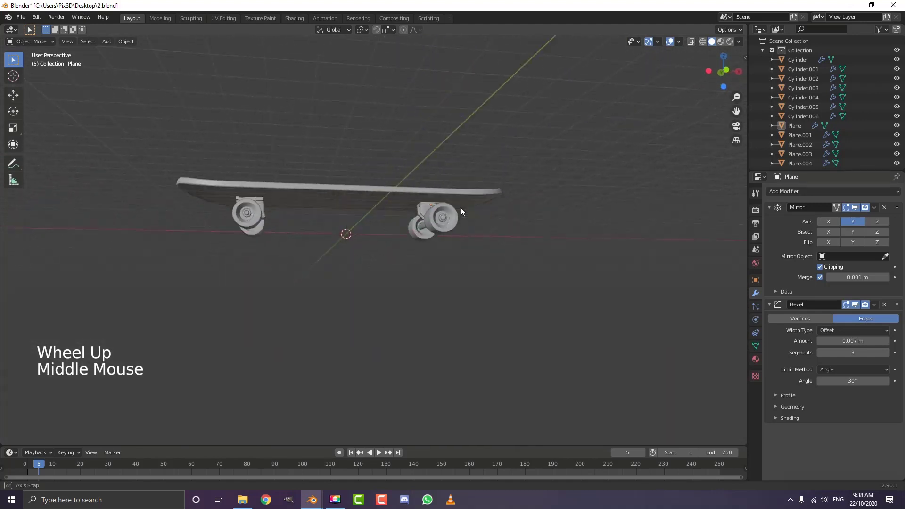
pyautogui.scroll(2, 470, 230)
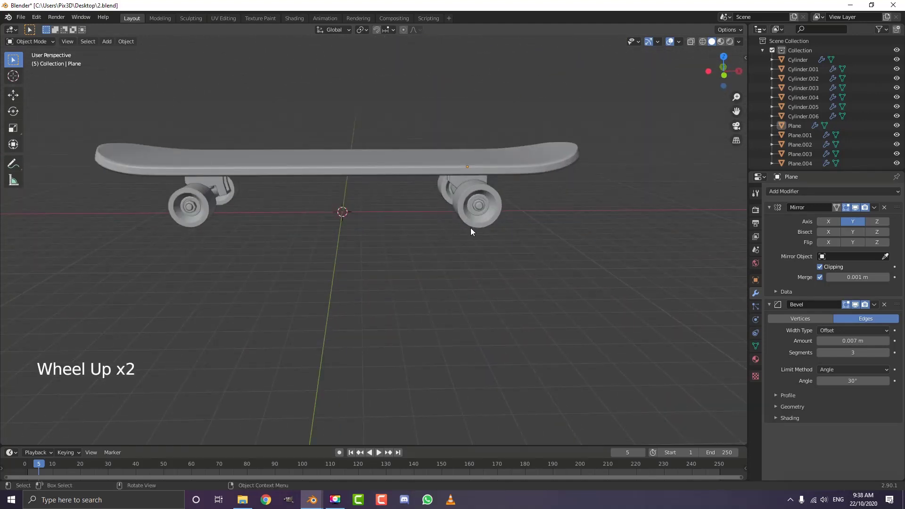
pyautogui.moveTo(471, 228)
pyautogui.mouseDown(button='middle')
pyautogui.moveTo(383, 179)
pyautogui.moveTo(304, 200)
pyautogui.moveTo(355, 244)
pyautogui.moveTo(463, 216)
pyautogui.mouseUp(button='middle')
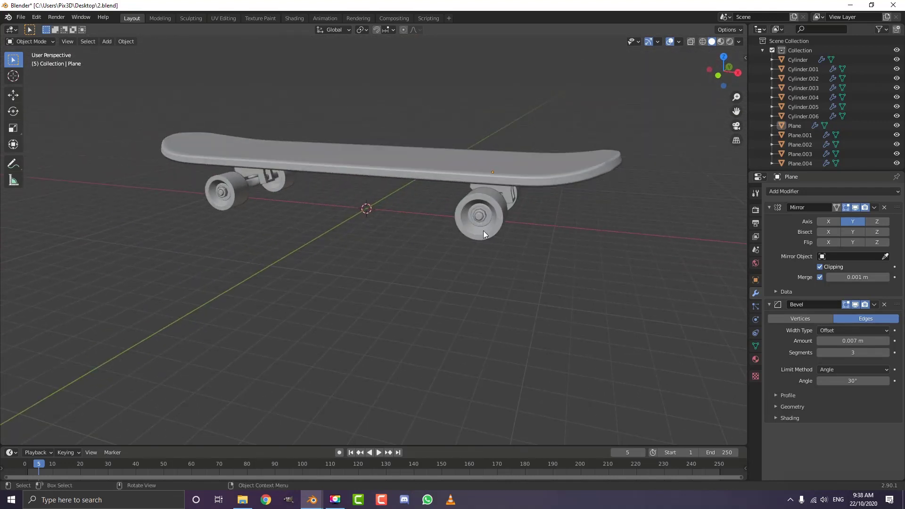